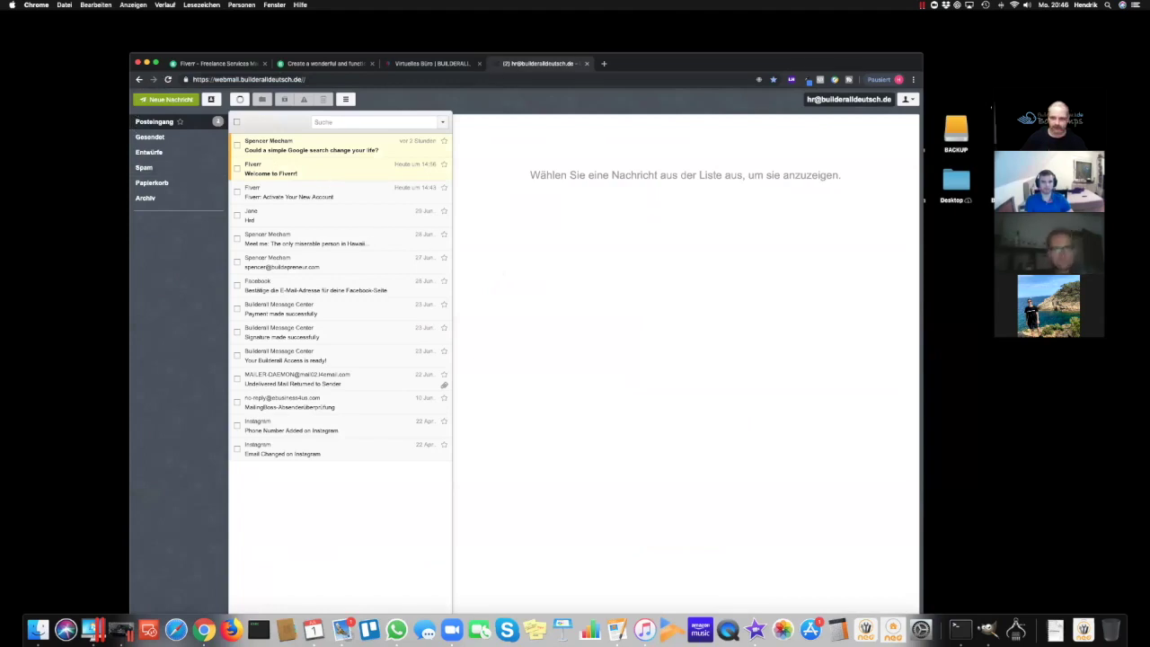
# Switch mailboxes, open the 'Fiverr: Activate Your New Account' email, and activate the account.
pyautogui.click(911, 101)
pyautogui.click(863, 241)
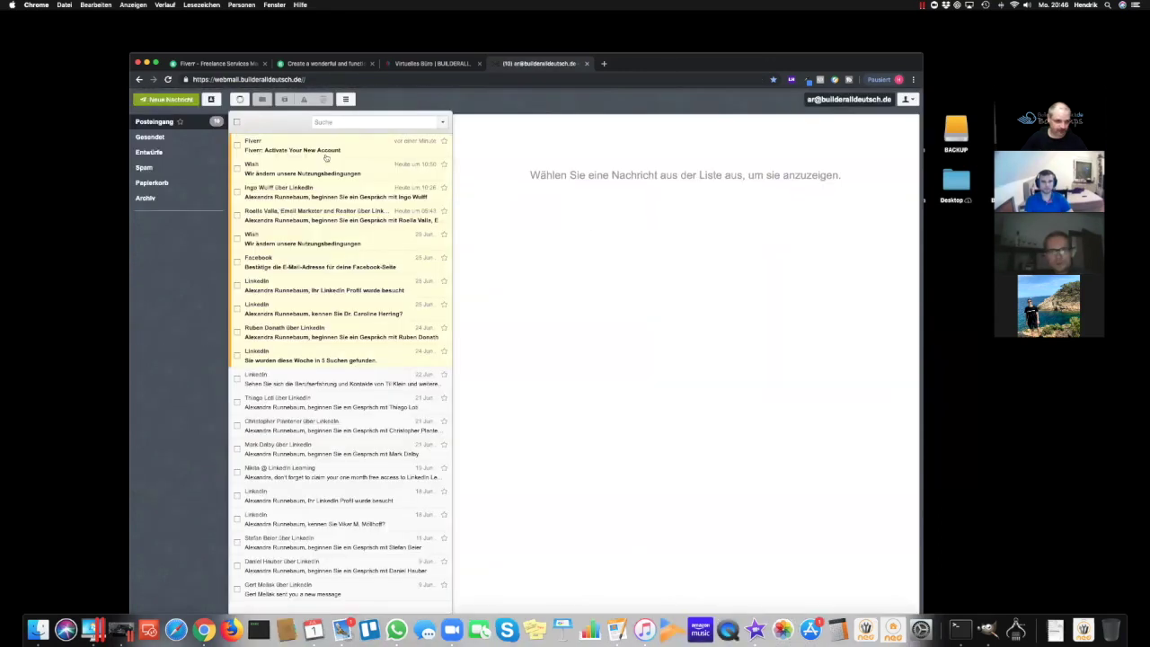
pyautogui.click(328, 153)
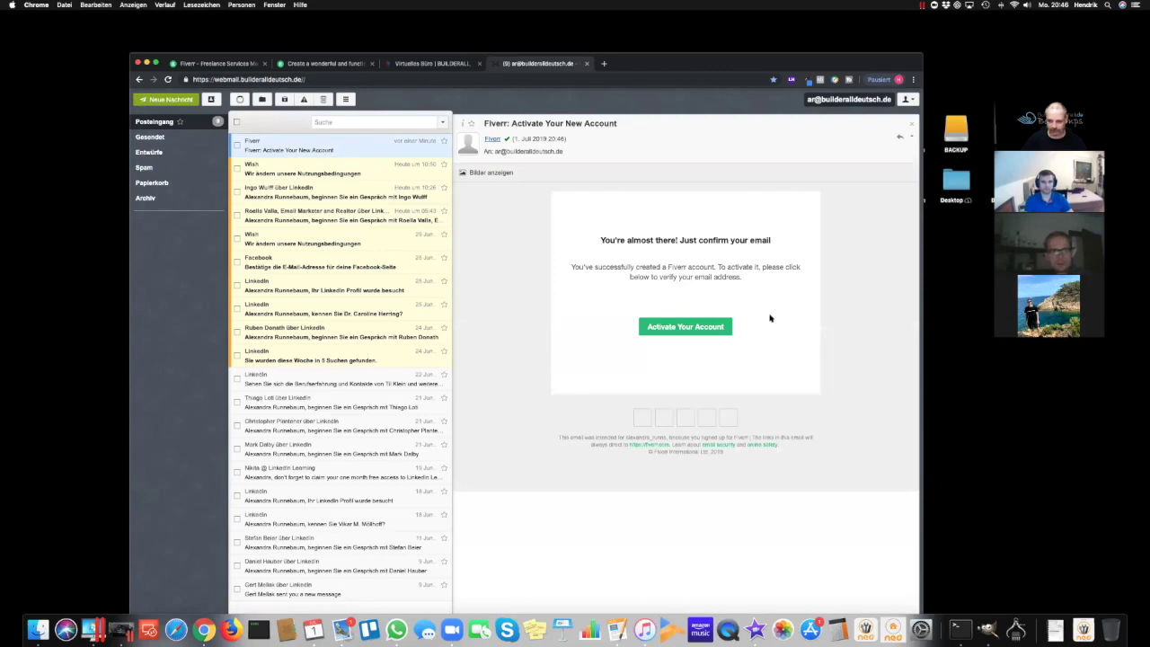
pyautogui.click(683, 329)
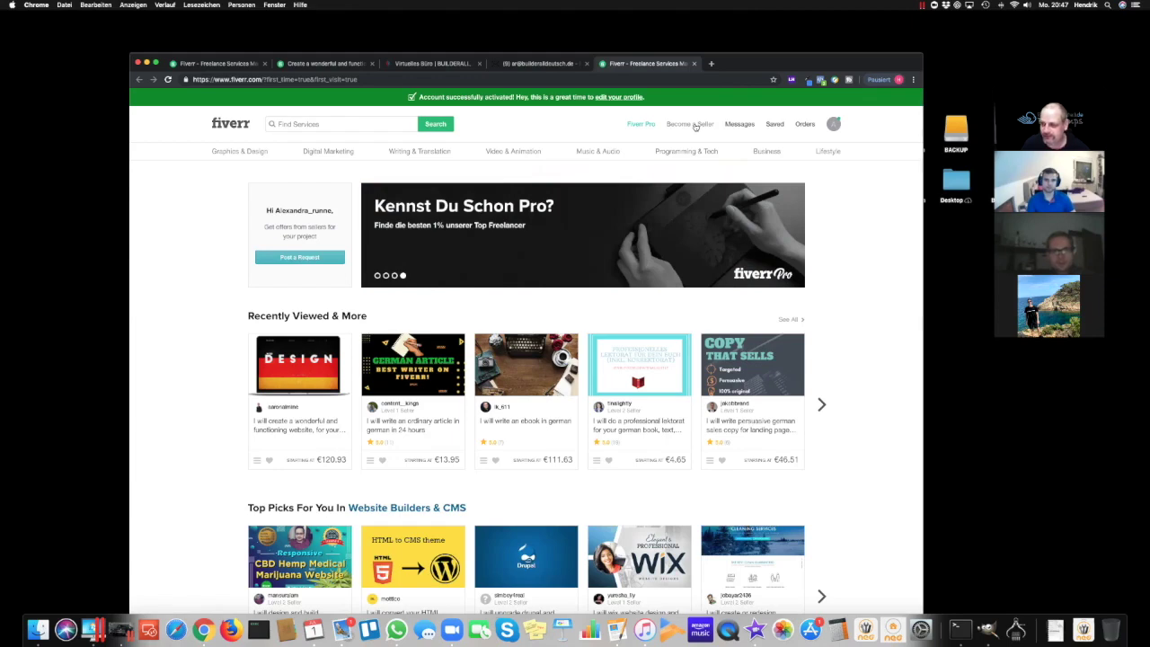
# Go to Fiverr's Become a Seller page to reach the selling breakdown.
pyautogui.click(695, 127)
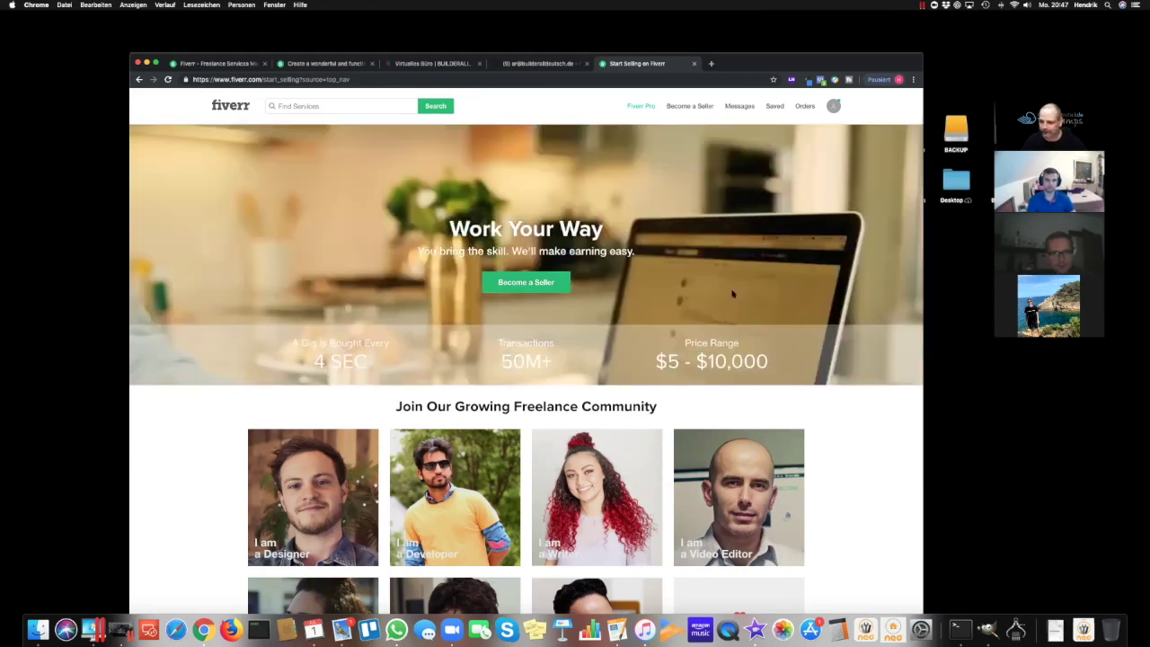
pyautogui.press('super+r')
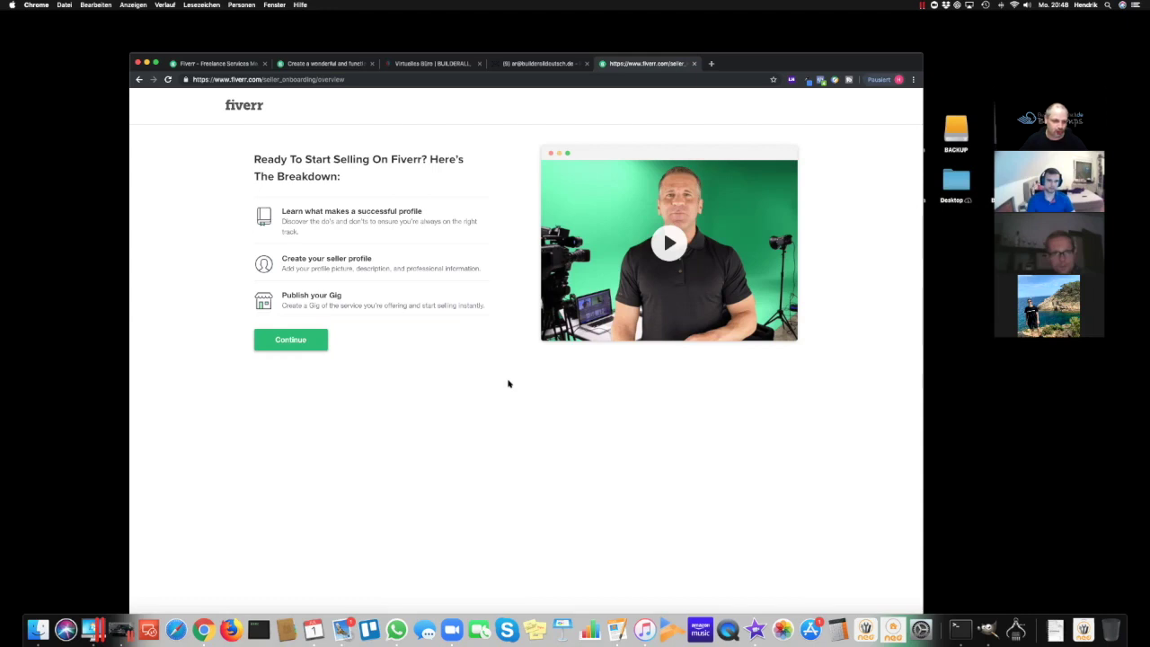
# Continue past the profile tips and things-to-avoid pages, then select the First Name field.
pyautogui.click(290, 348)
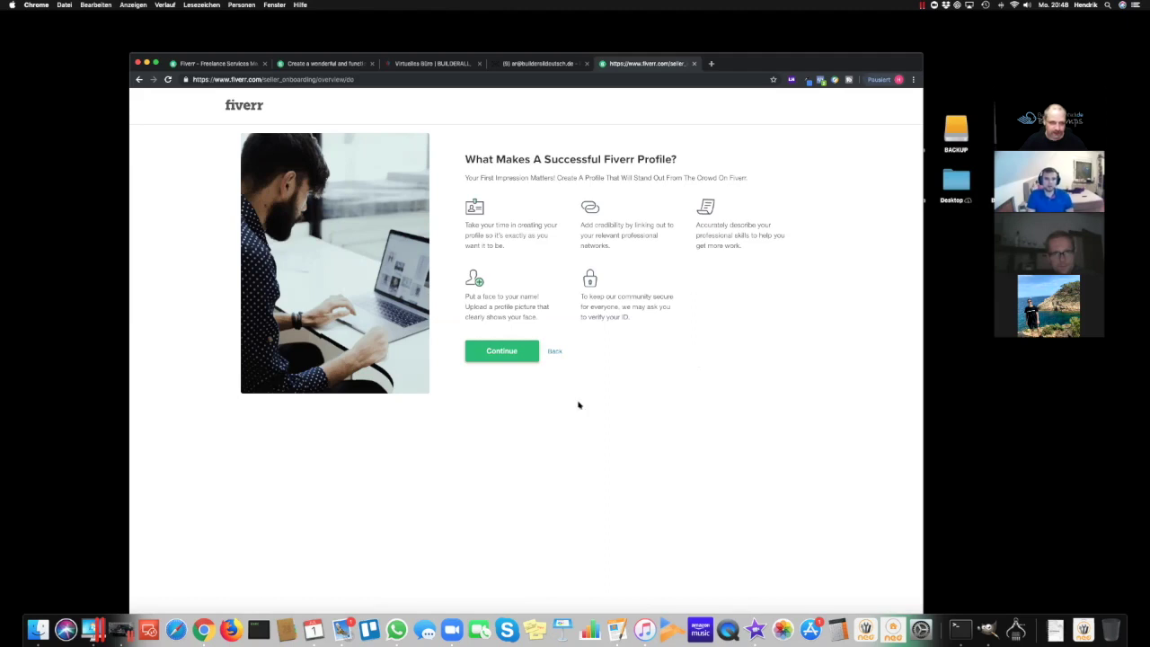
pyautogui.click(505, 355)
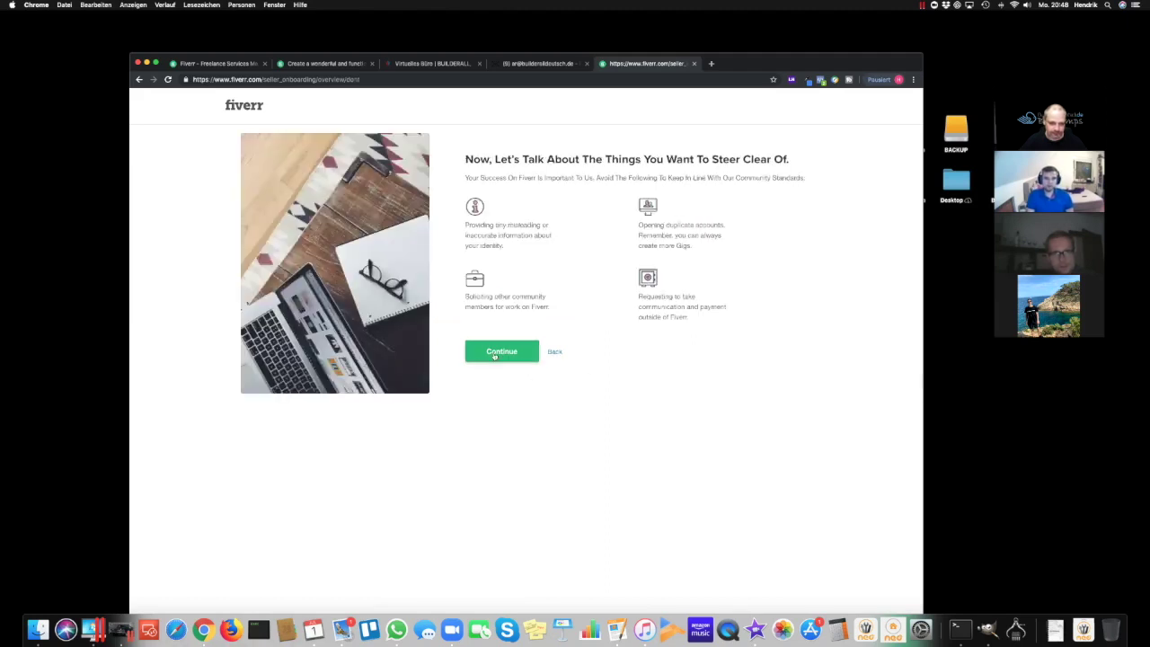
pyautogui.click(493, 354)
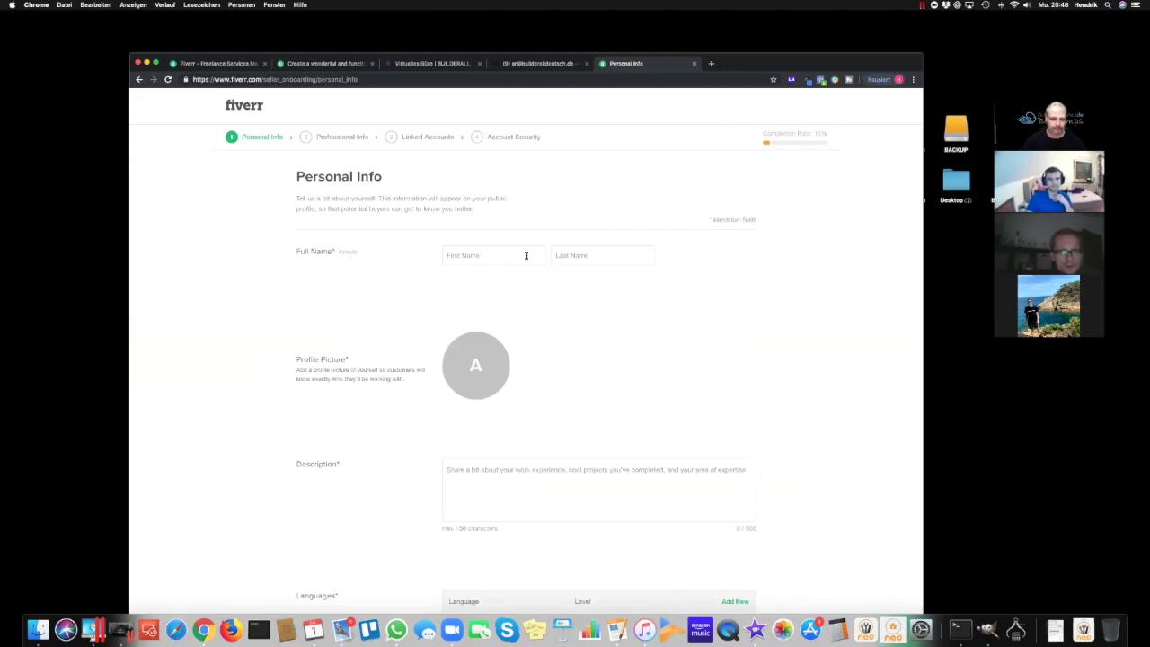
pyautogui.click(527, 255)
# Fill both name fields from the saved browser autofill suggestion.
pyautogui.press('Down')
pyautogui.press('Return')
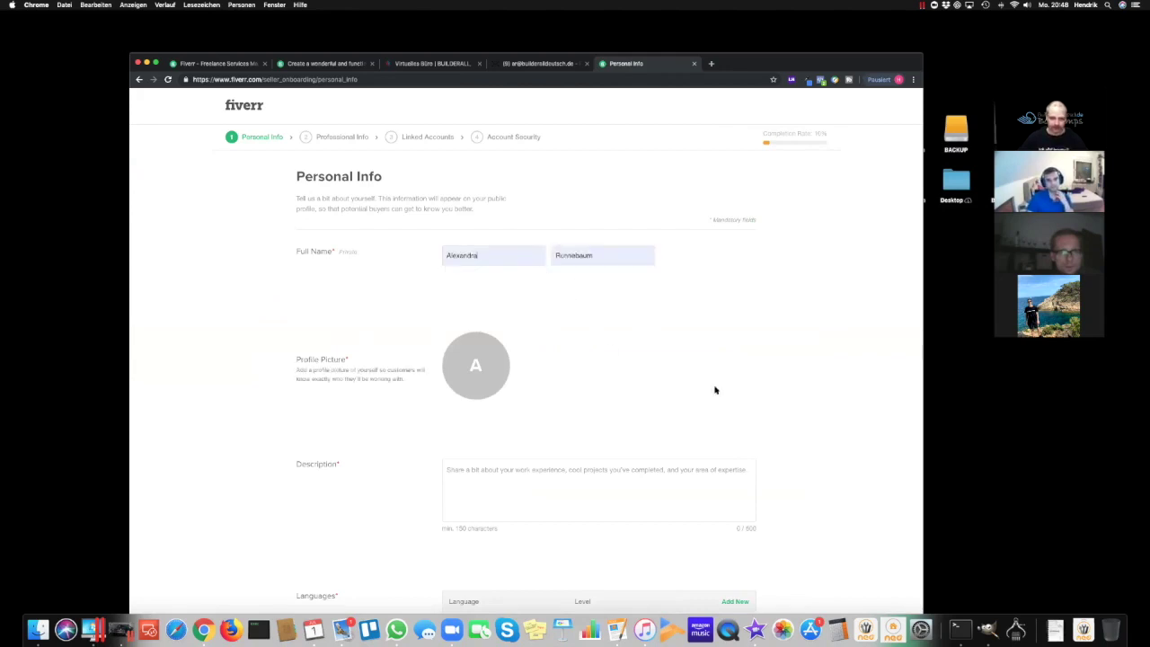
pyautogui.scroll(-1, 608, 365)
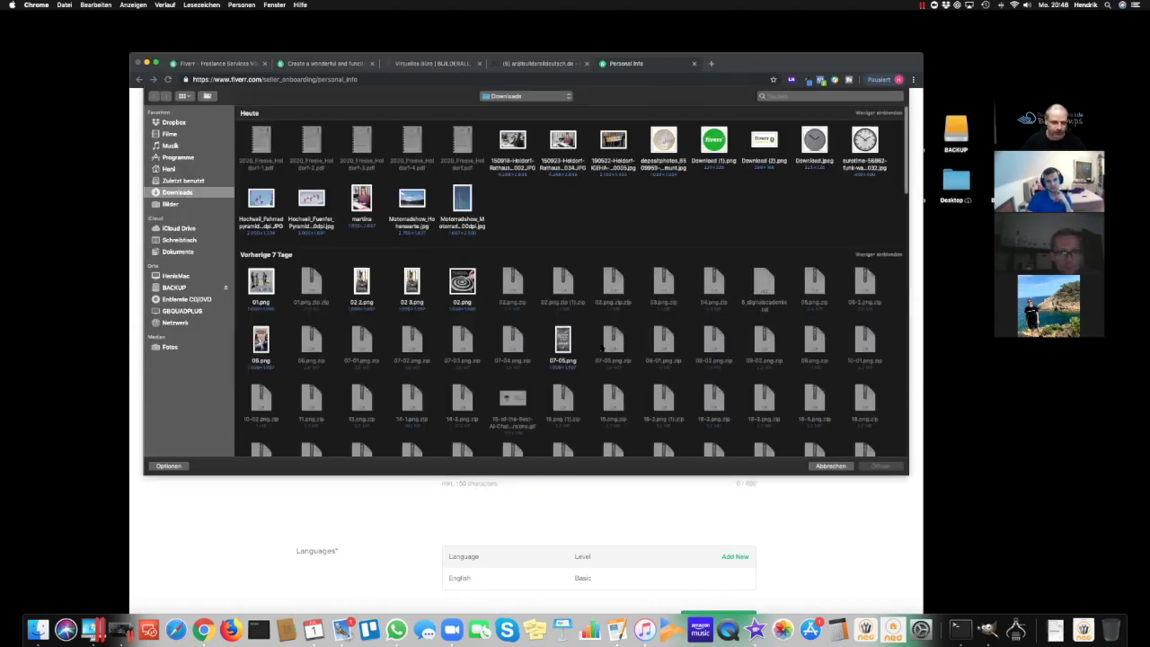
# Upload the background-removed portrait photo from the April files in Downloads as the profile picture.
pyautogui.scroll(-5, 682, 361)
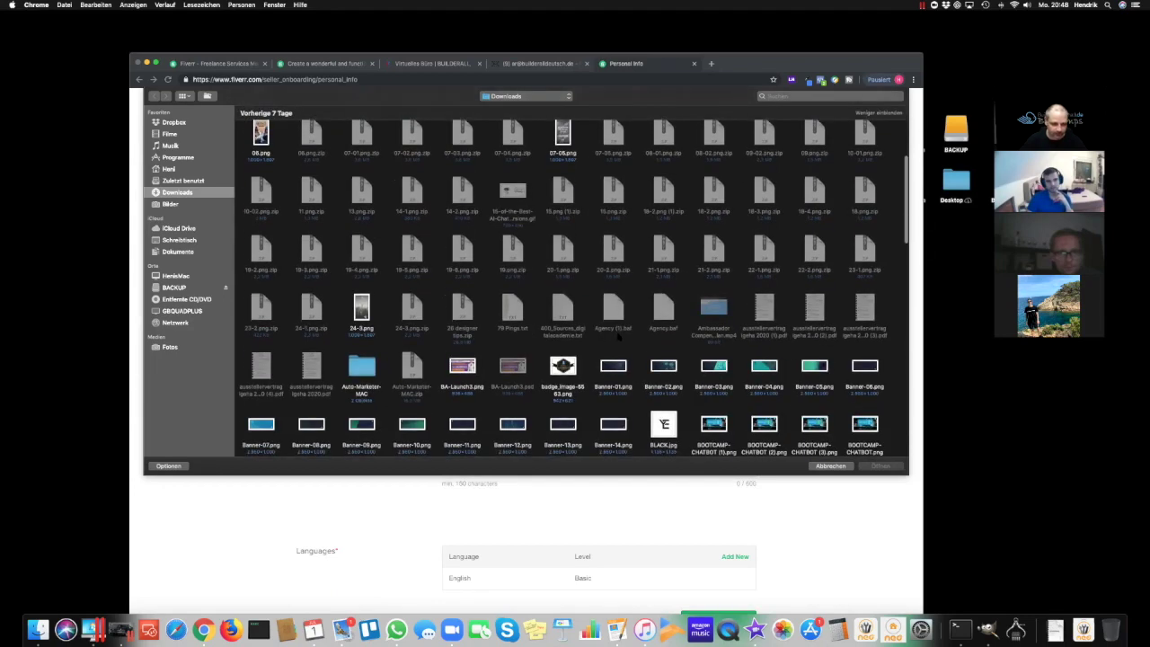
pyautogui.scroll(-8, 643, 281)
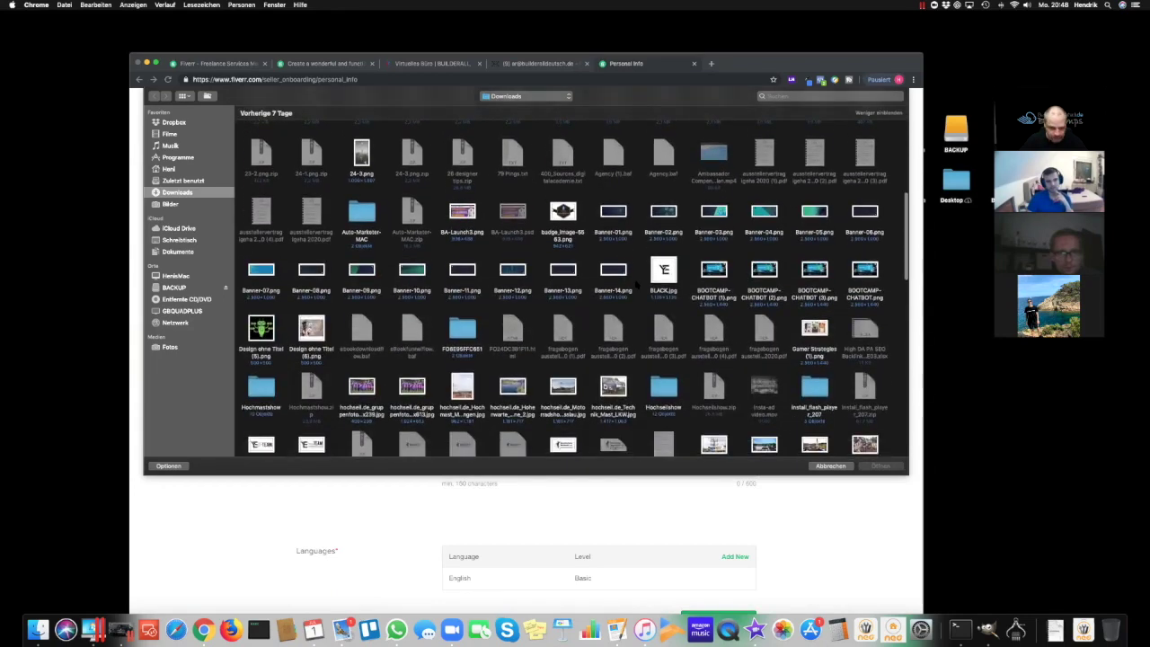
pyautogui.scroll(-10, 634, 284)
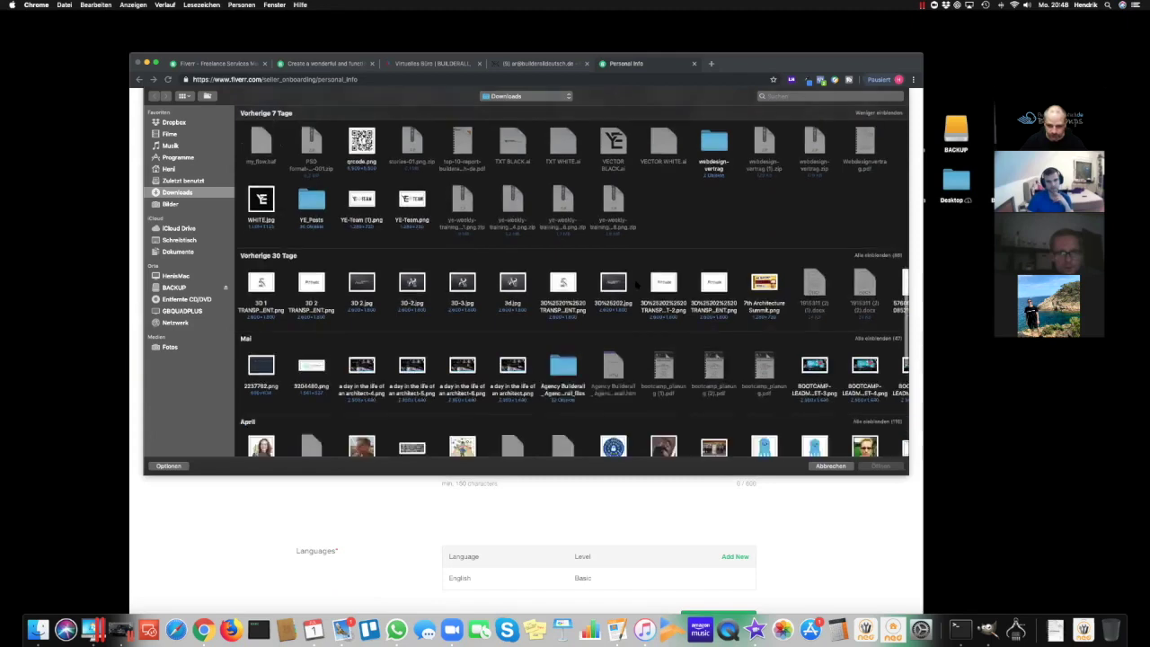
pyautogui.scroll(-5, 635, 284)
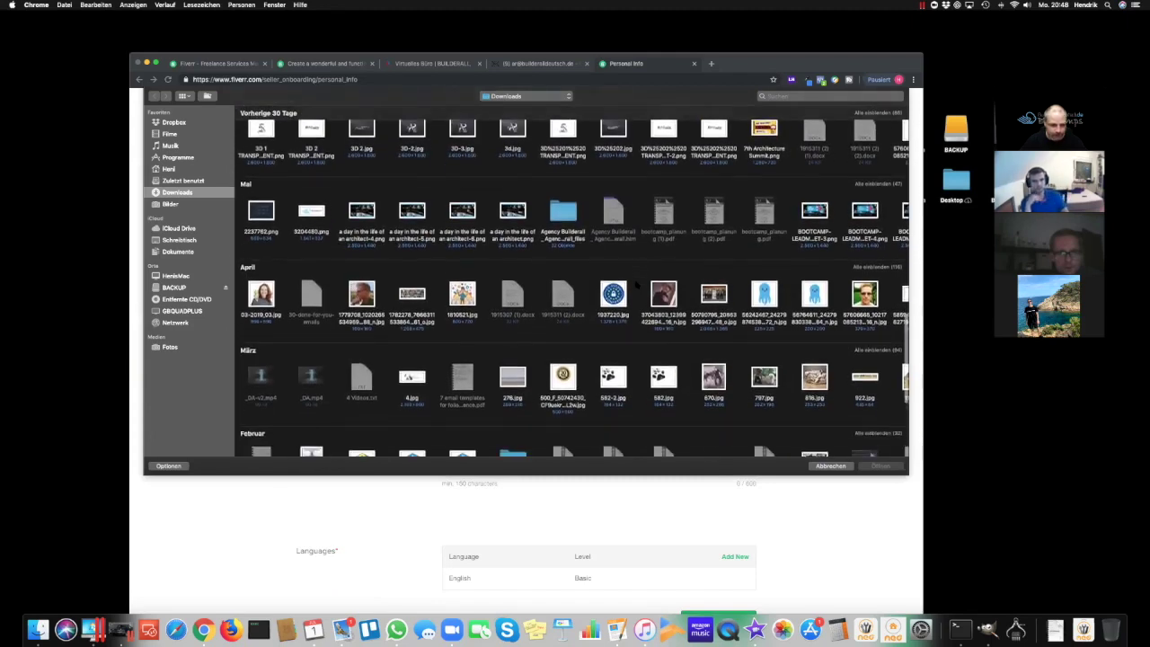
pyautogui.hscroll(10, 636, 284)
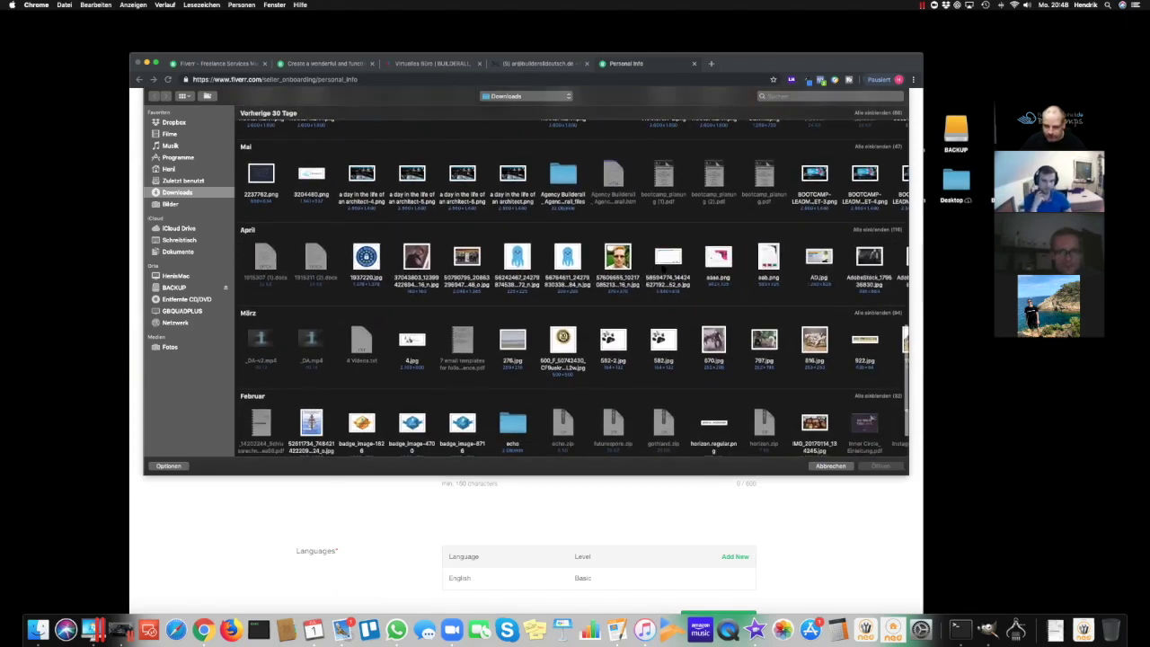
pyautogui.hscroll(3, 663, 269)
pyautogui.click(665, 261)
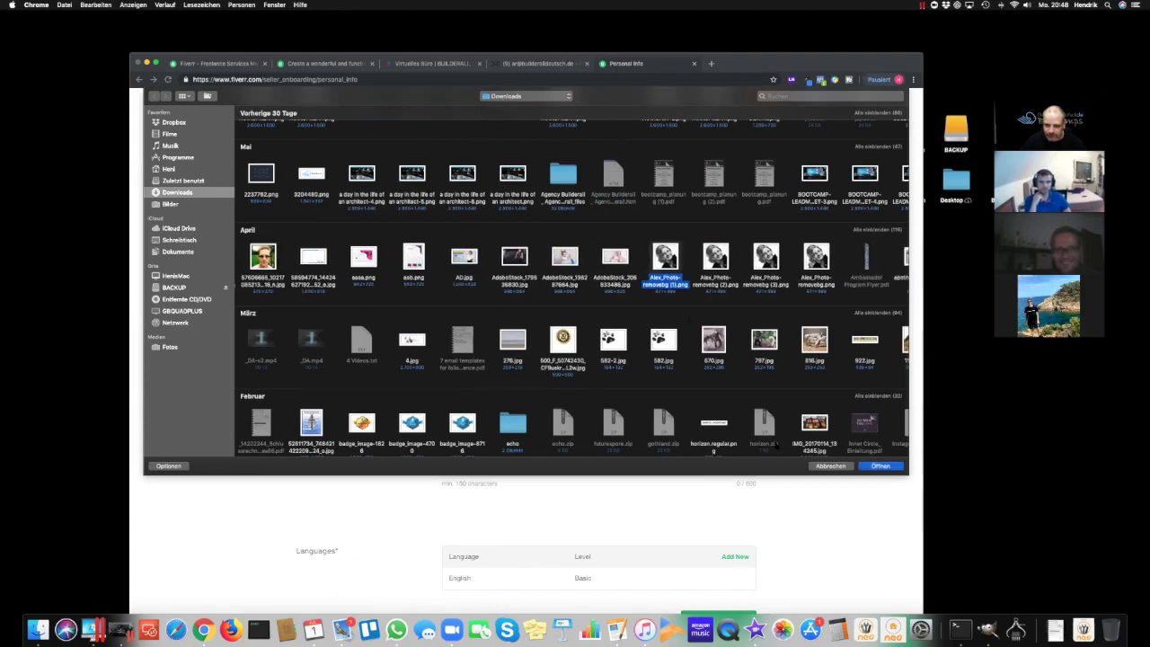
pyautogui.click(883, 466)
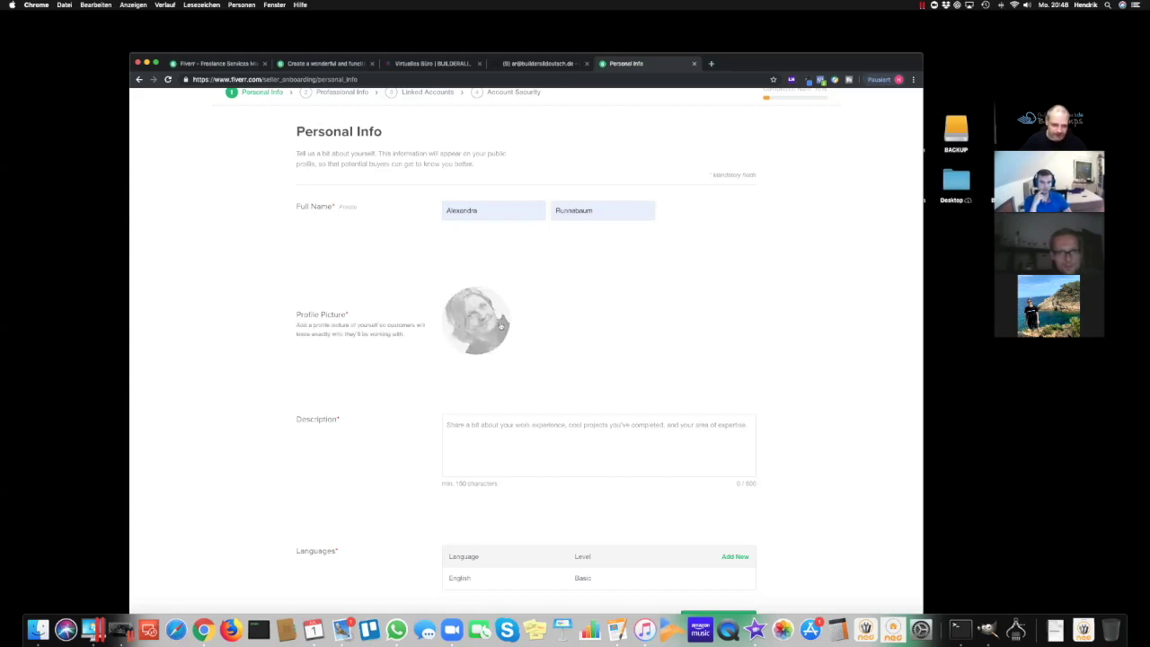
# Begin the German description with a greeting, the seller's name and full-time CEO role at a marketing agency.
pyautogui.scroll(-1, 849, 397)
pyautogui.scroll(1, 806, 356)
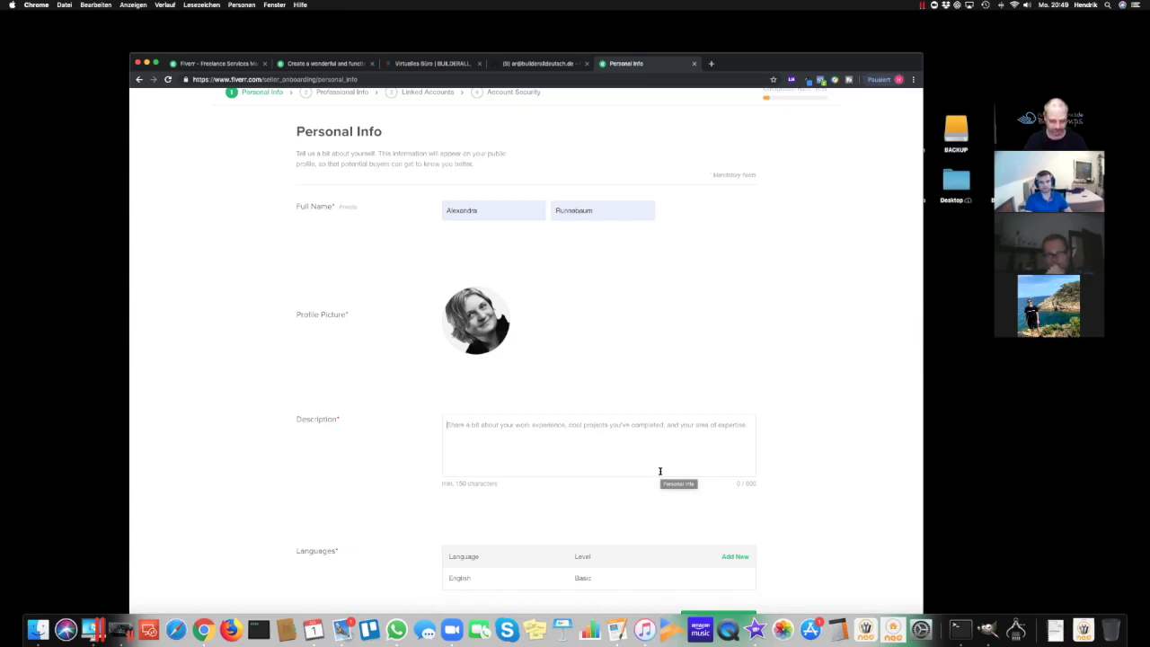
pyautogui.write('Hi')
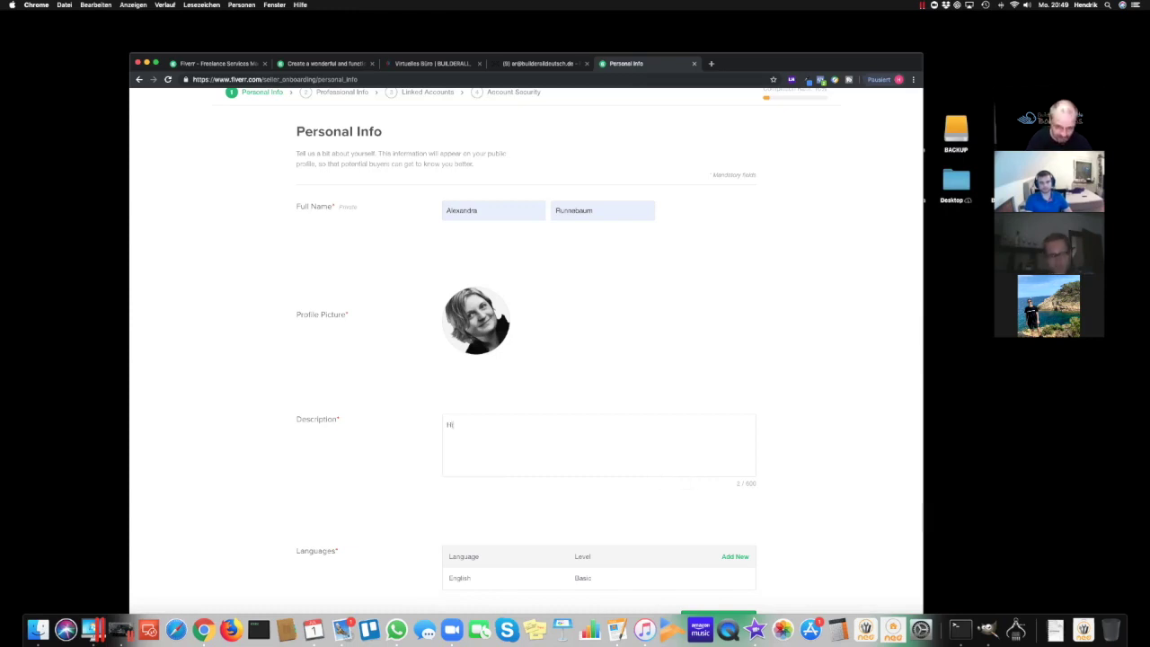
pyautogui.write(', mein ')
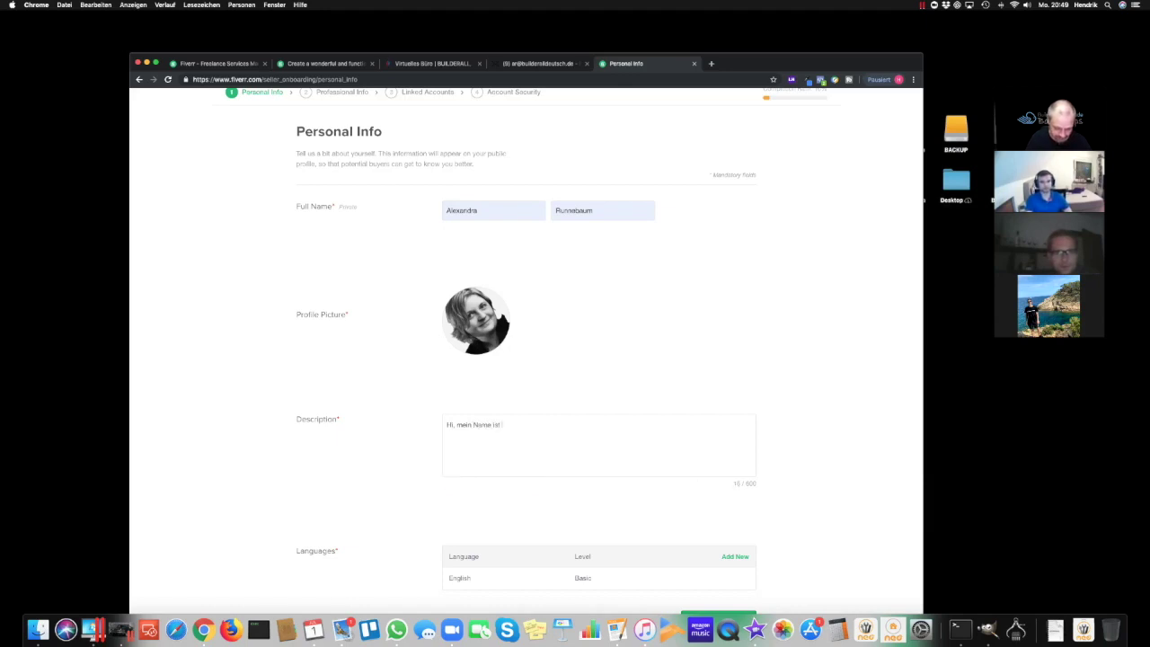
pyautogui.write('Name ist Al')
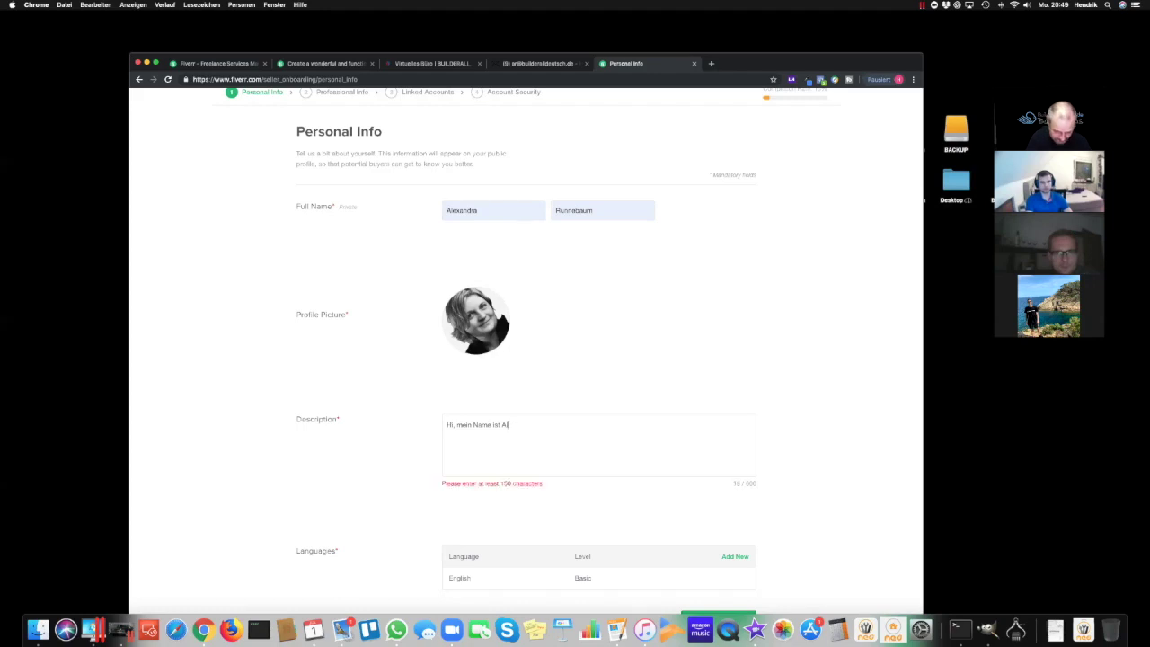
pyautogui.write('exandlexra')
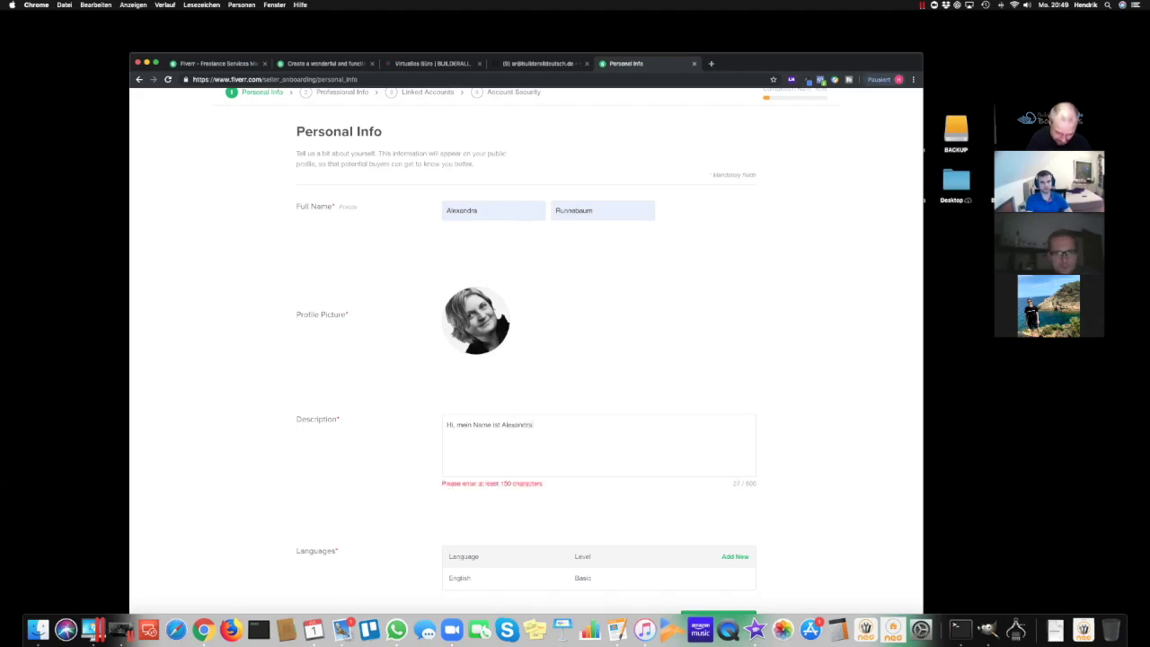
pyautogui.write(' ich bin Hau')
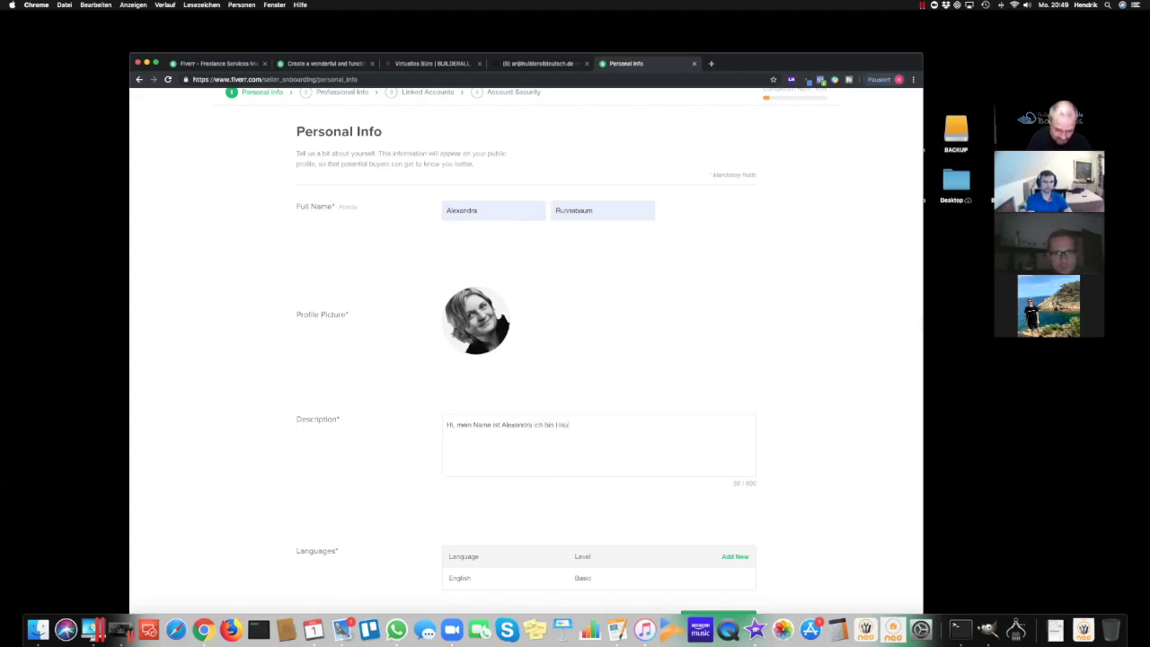
pyautogui.write('ptberuflich Erzieherin')
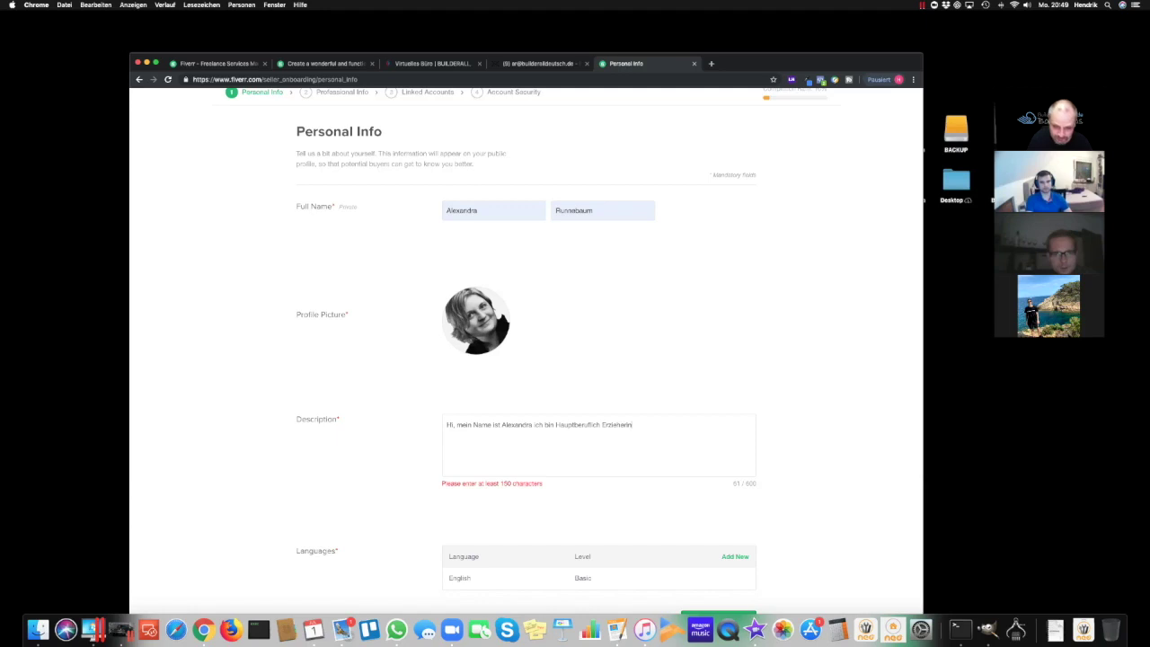
pyautogui.write('.')
pyautogui.write('und bis')
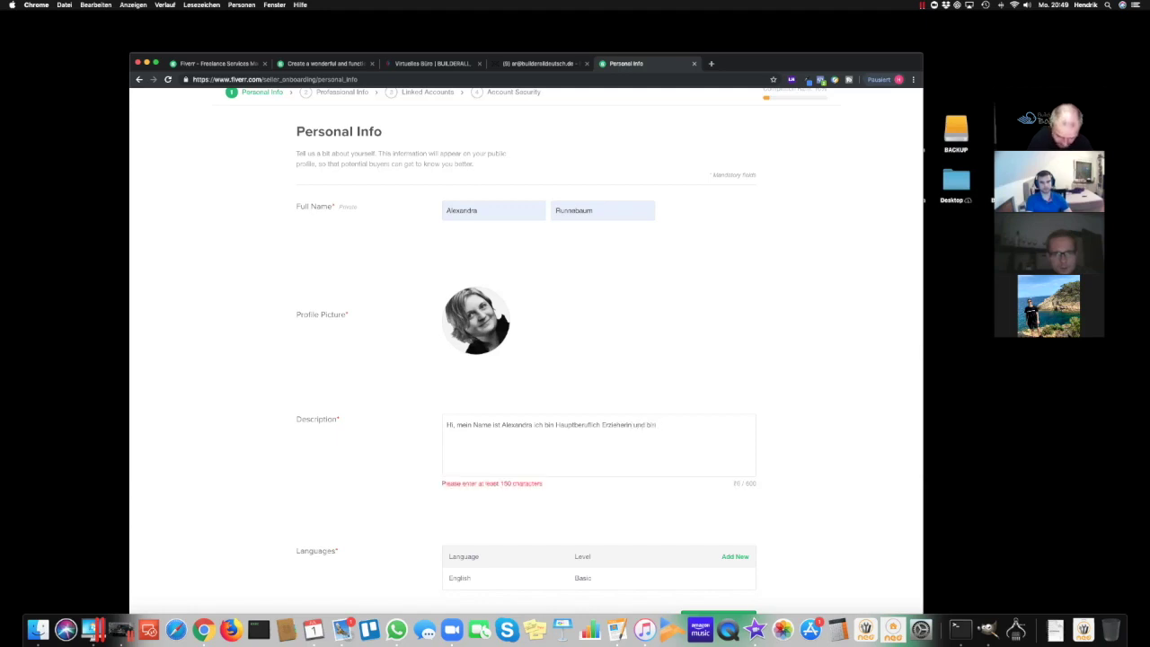
pyautogui.write(' hi')
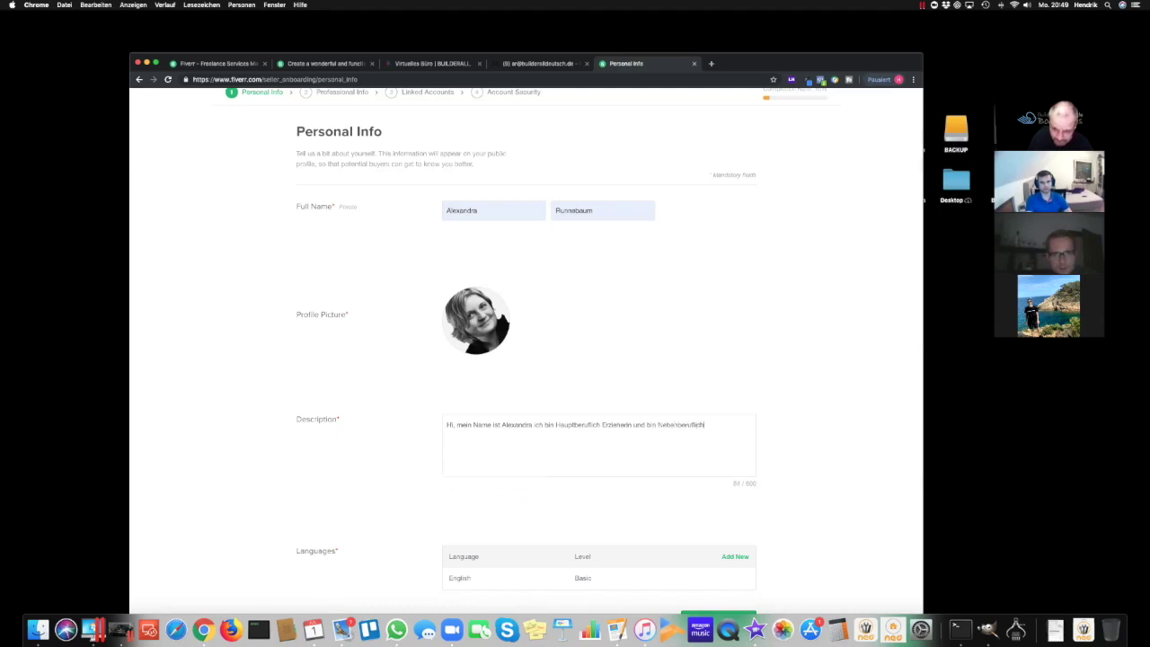
pyautogui.write('al')
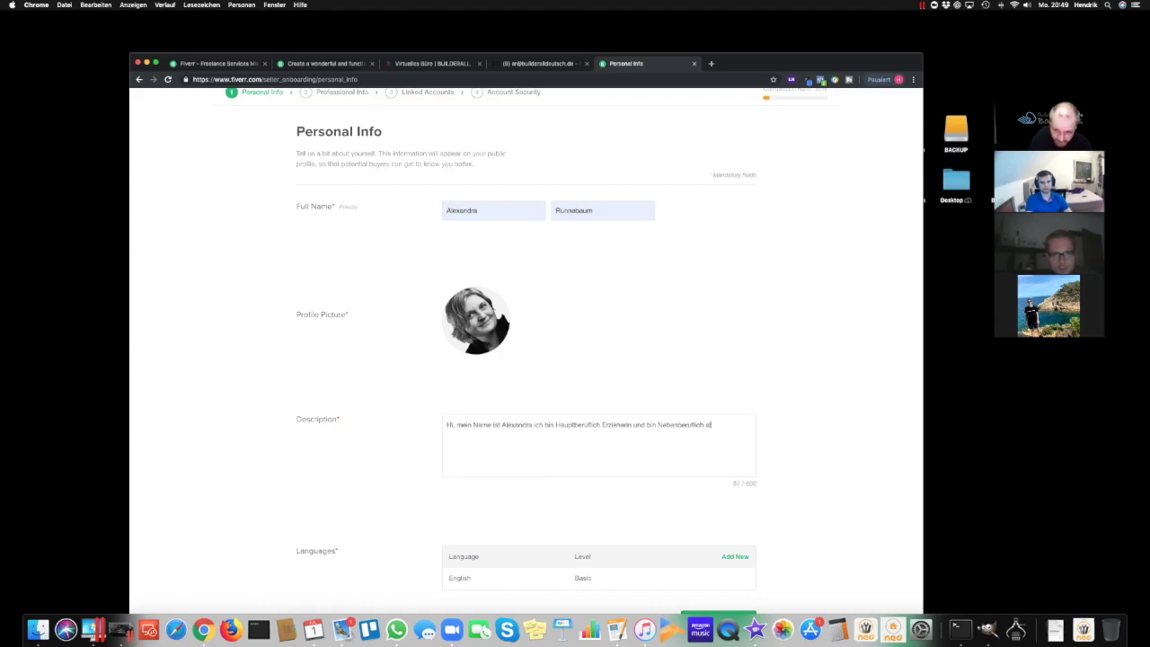
pyautogui.write('s CEO')
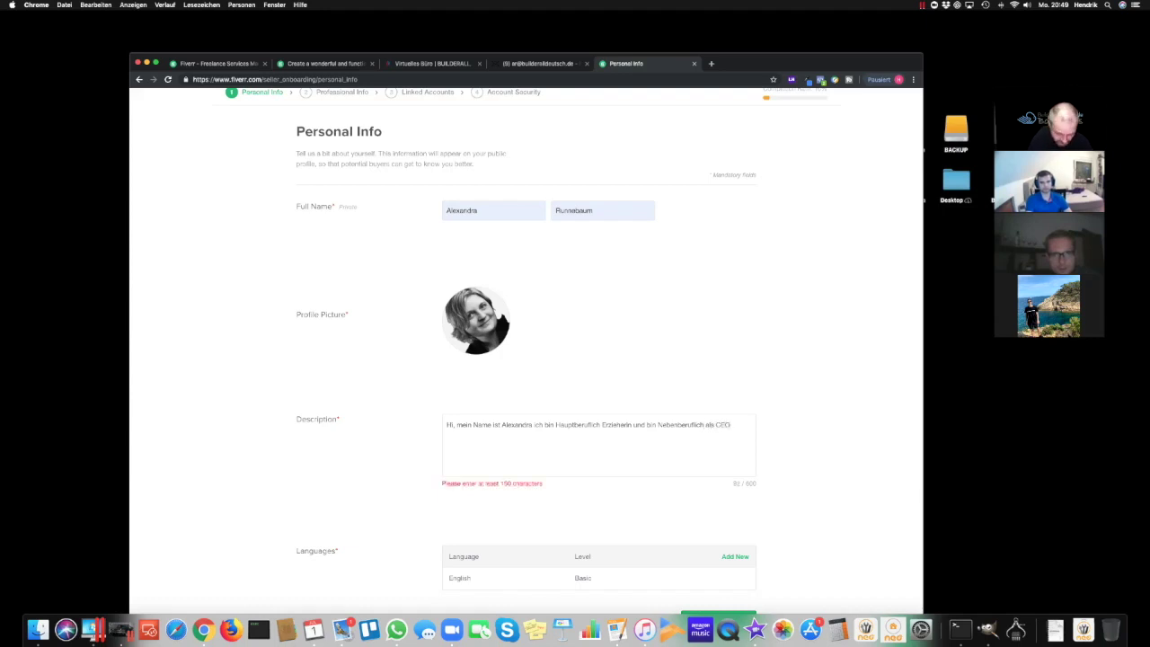
pyautogui.write(' ainer Mar')
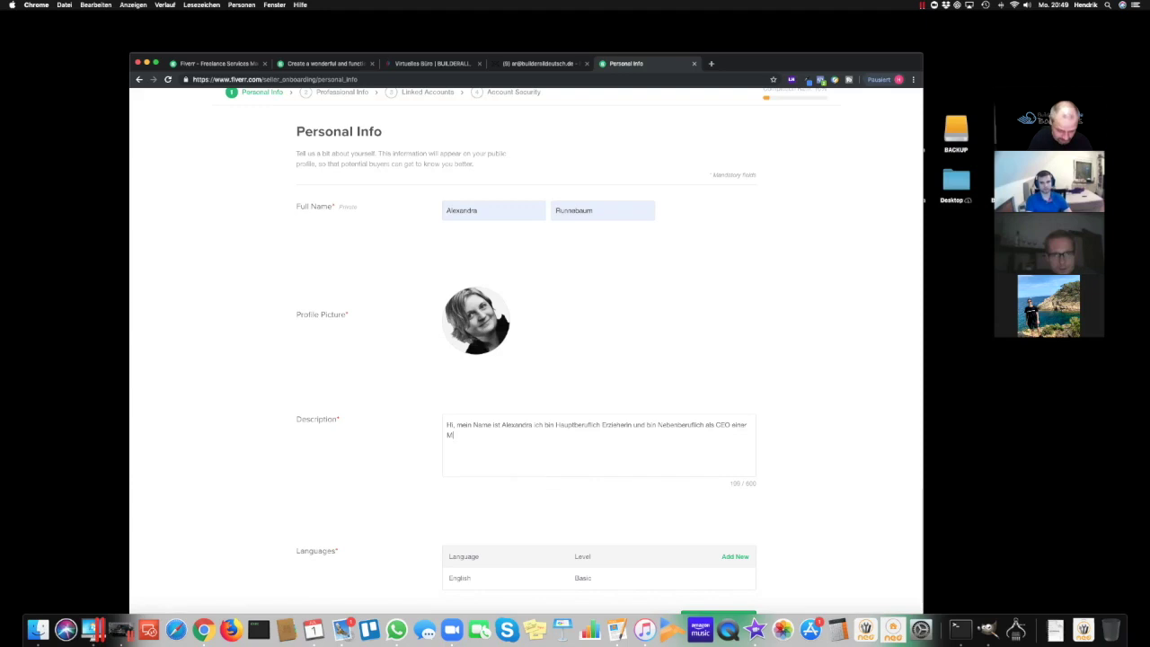
pyautogui.write('ketingagentur')
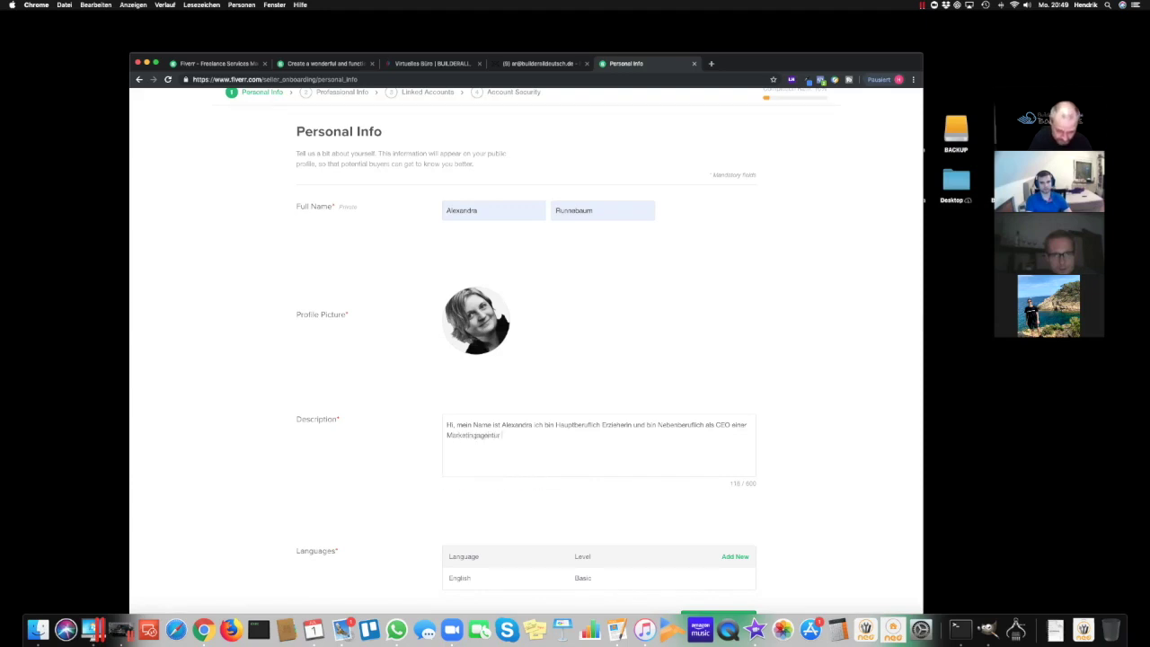
pyautogui.write(' tätig')
# Add expertise in Builderall, social media and affiliate marketing, fixing typos along the way.
pyautogui.write('Ich')
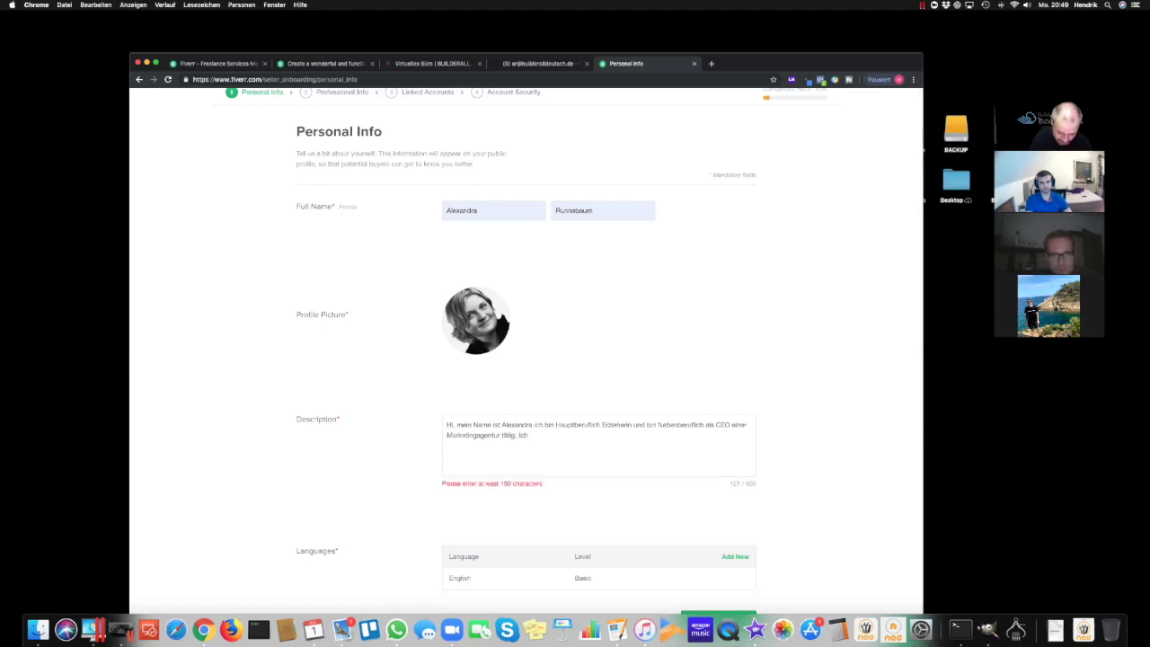
pyautogui.write(' bin Expertin für Builderall und')
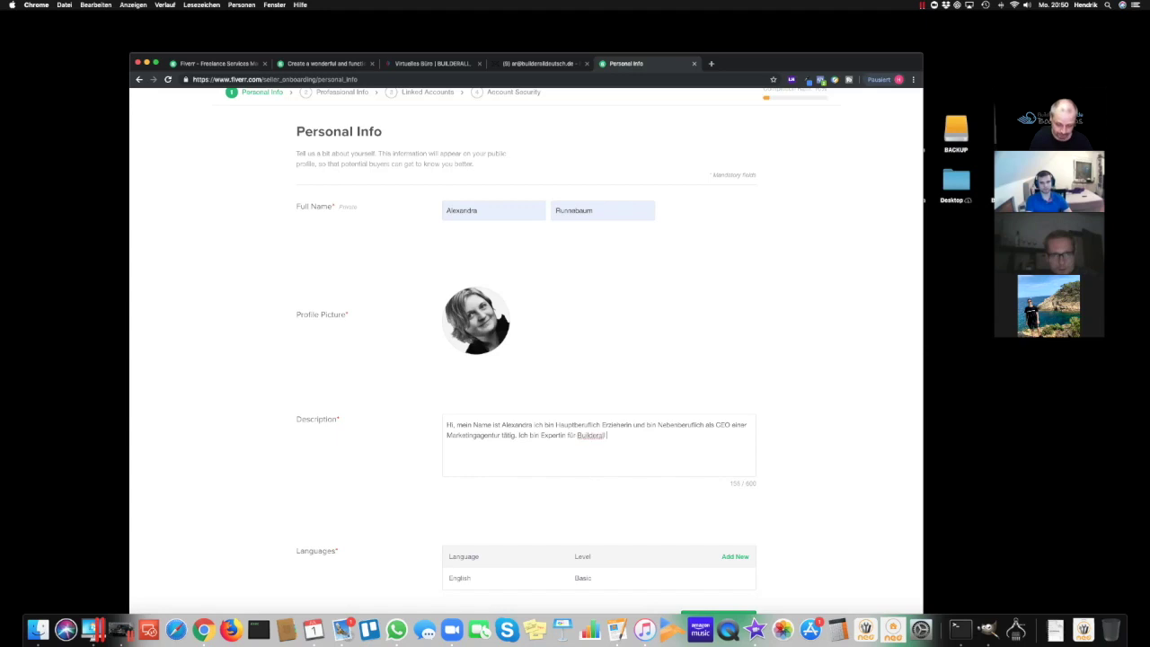
pyautogui.write(' Social Media.')
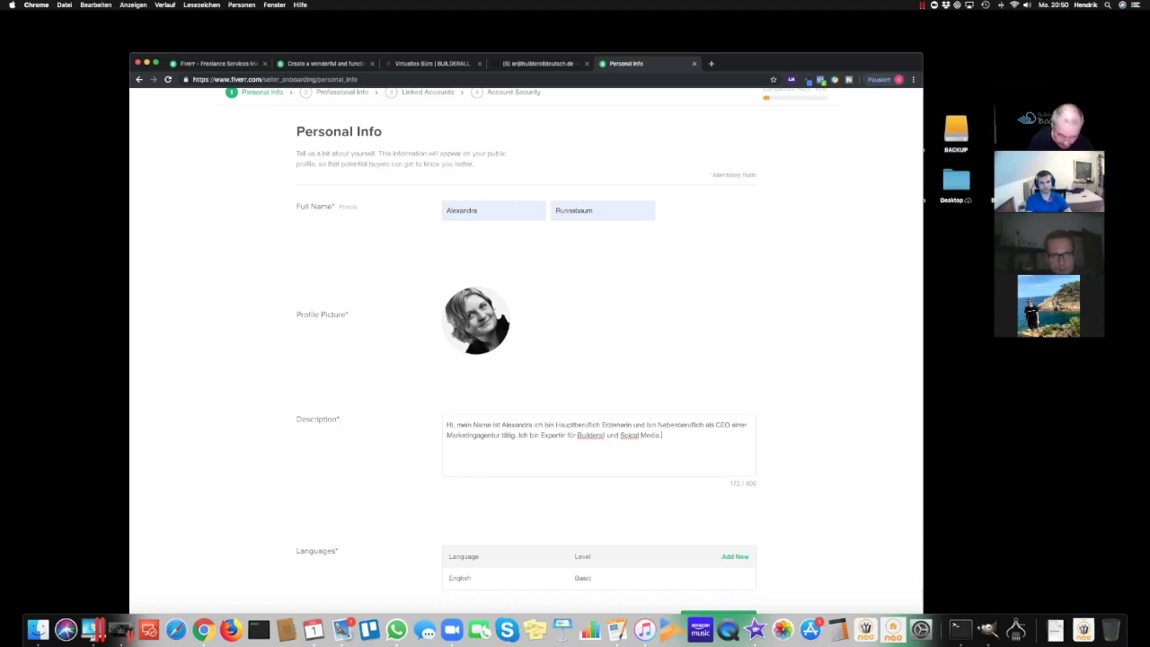
pyautogui.write(' Ich bringe A')
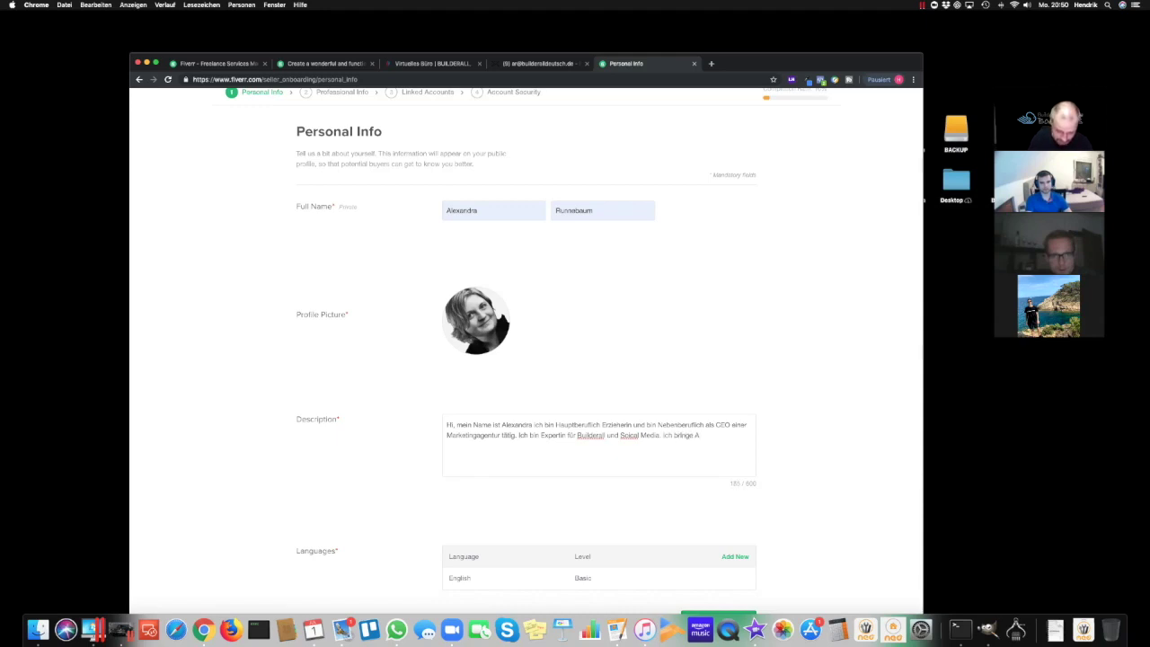
pyautogui.write('ffiliate Marketer')
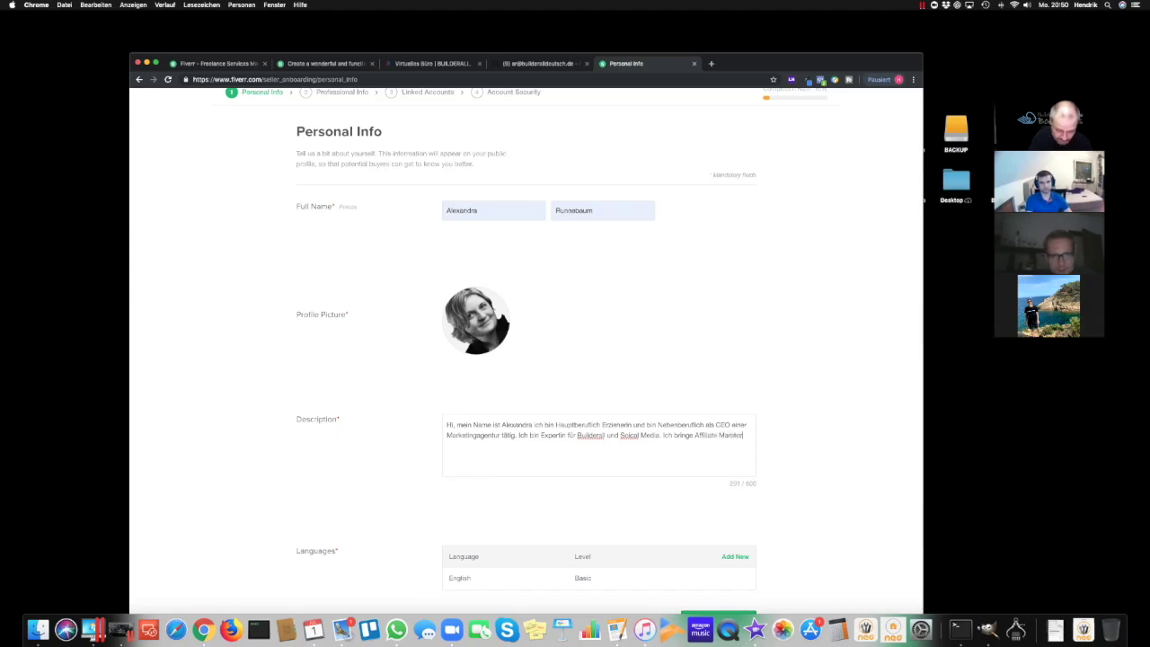
pyautogui.press('BackSpace')
pyautogui.press('BackSpace')
pyautogui.press('BackSpace')
pyautogui.press('BackSpace')
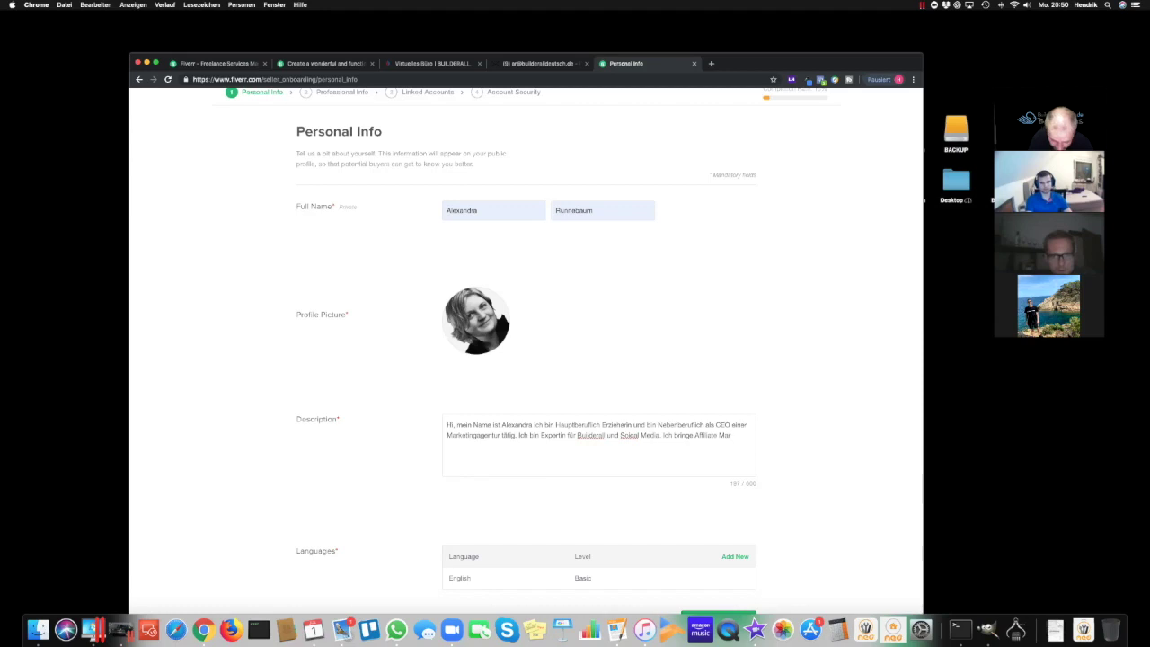
pyautogui.write('tern un')
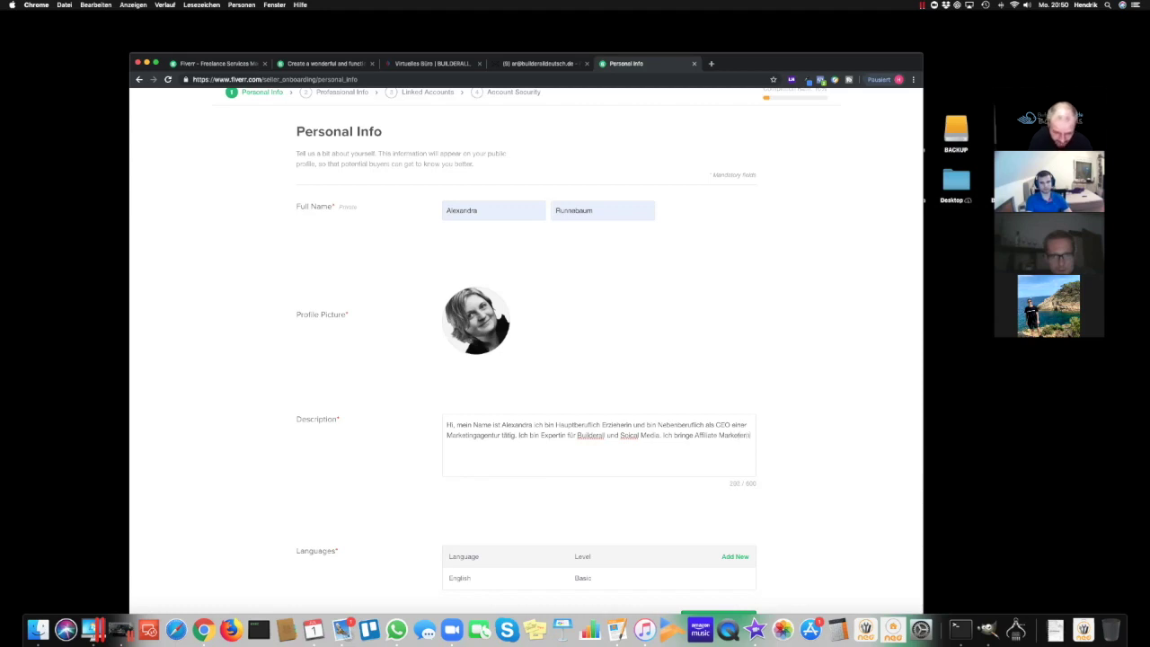
pyautogui.write('d O')
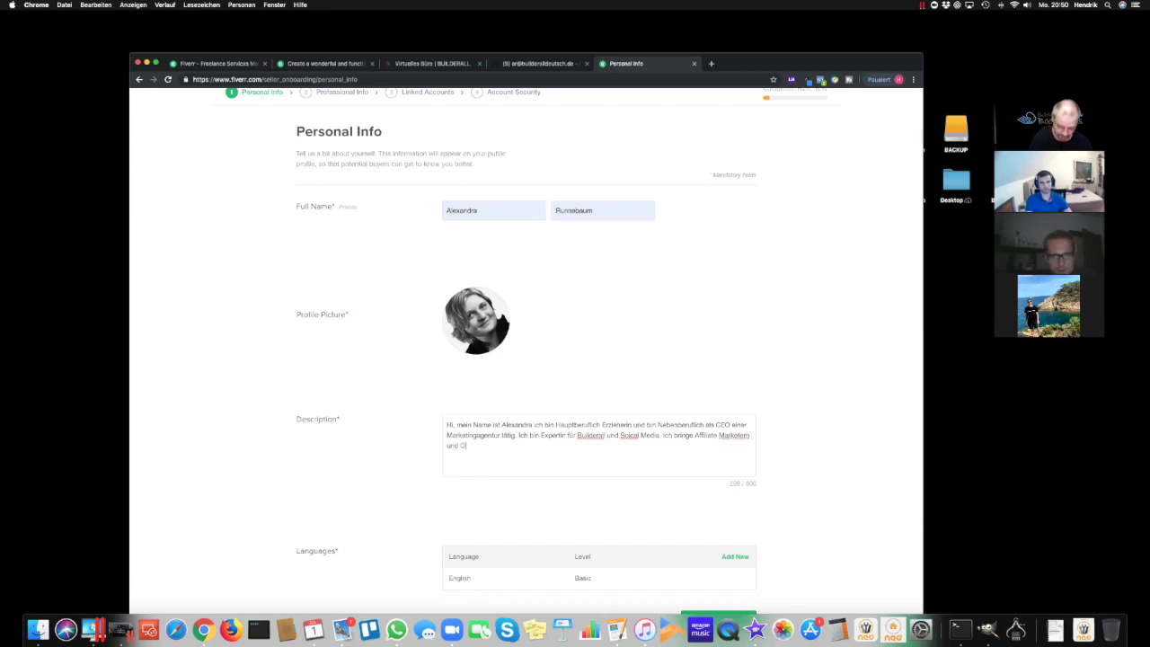
pyautogui.write('nline Ma')
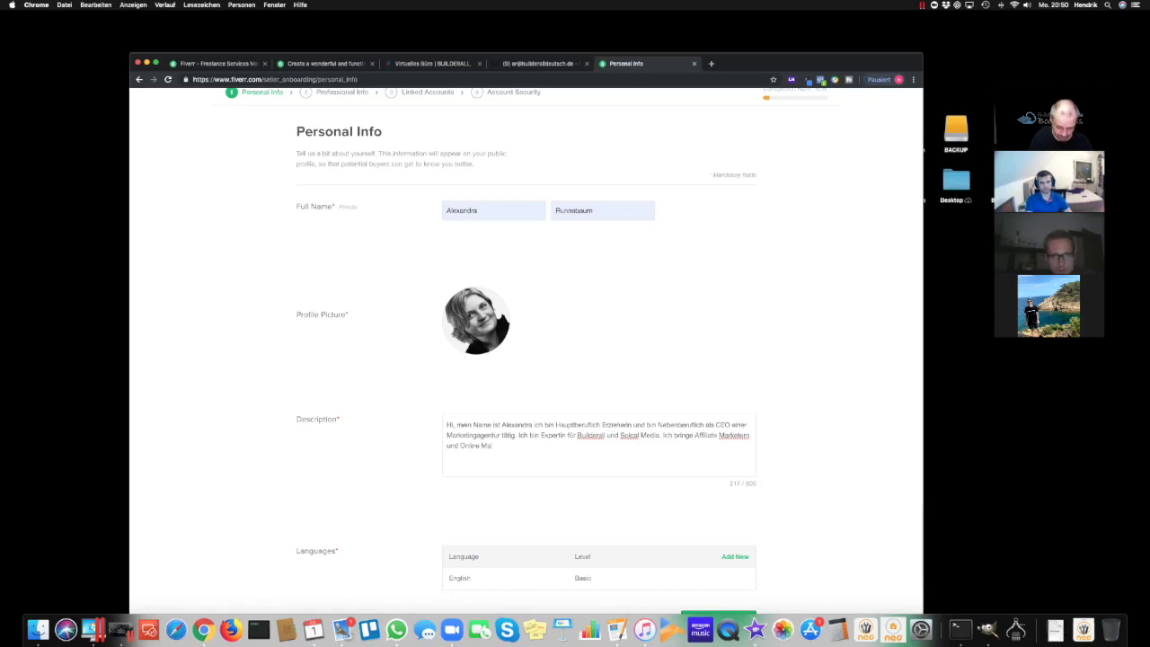
pyautogui.write('rketerin bei')
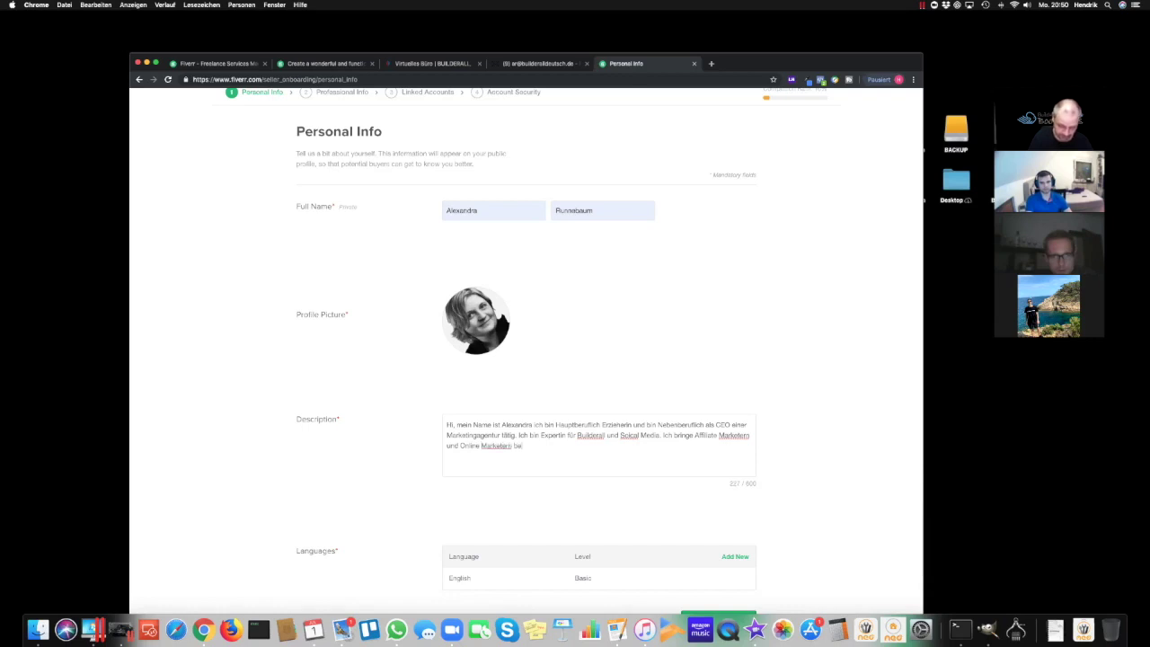
pyautogui.write(', wie Sie')
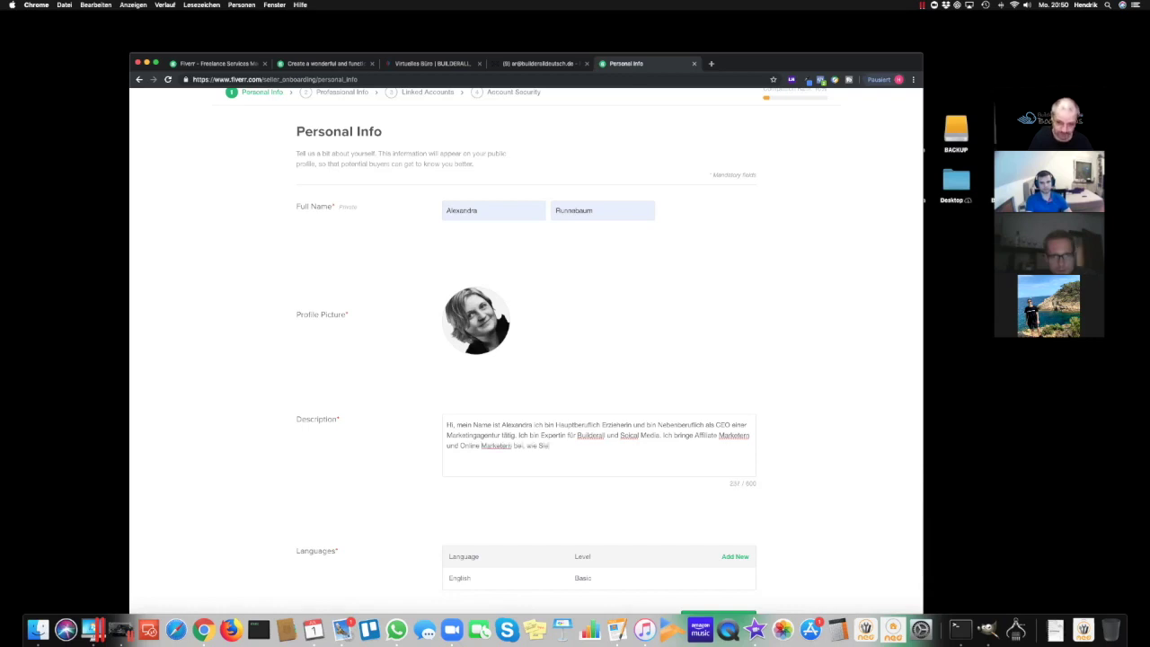
pyautogui.write(' mit Builderall einfac')
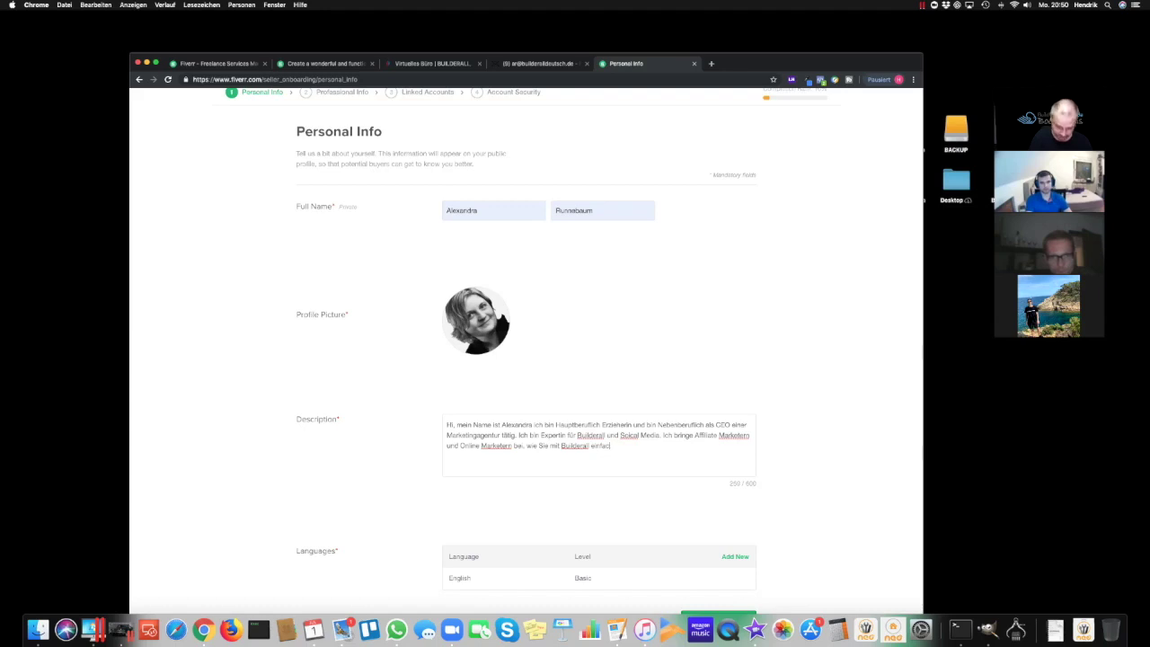
pyautogui.write('h ihr')
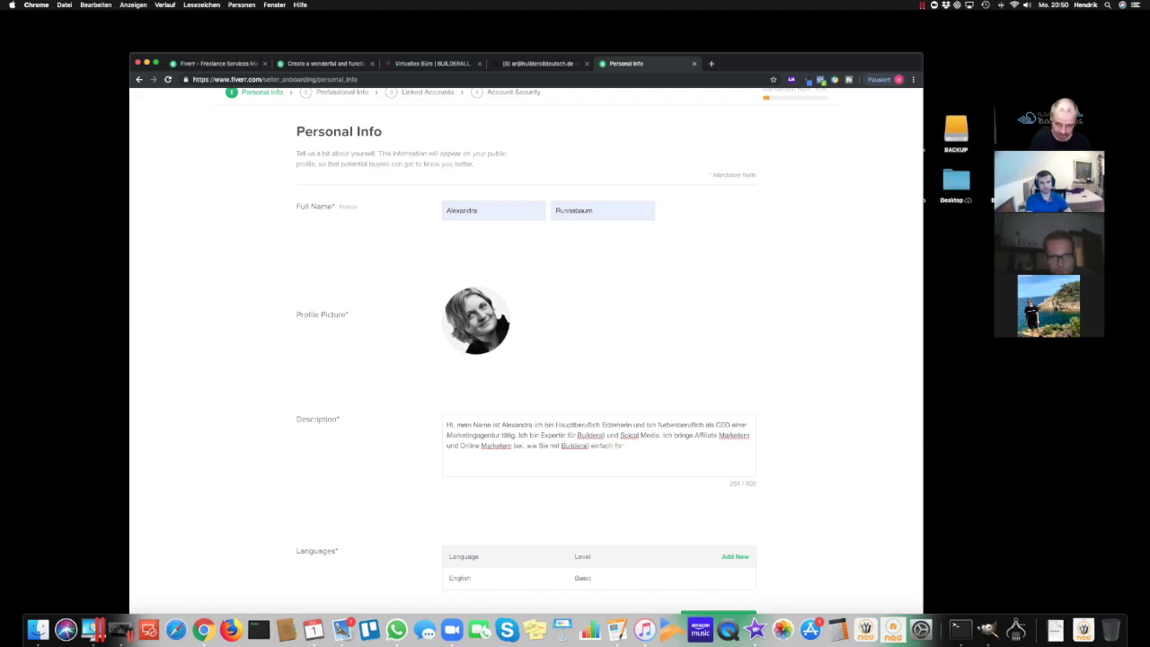
pyautogui.write('ihr Business ')
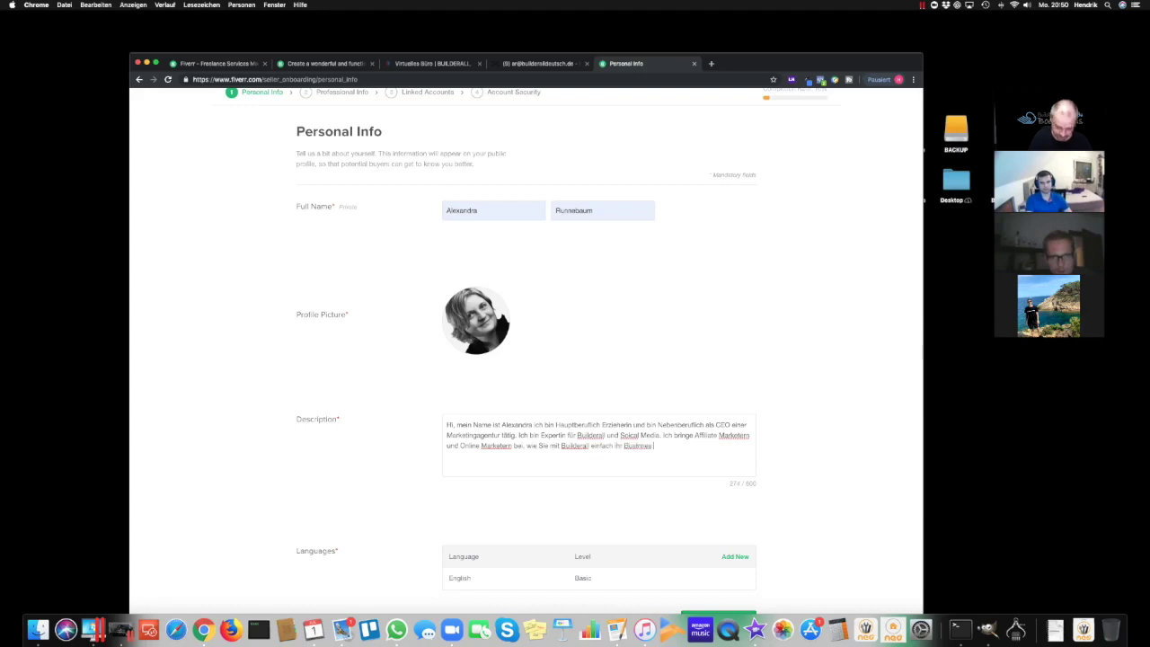
pyautogui.write('automati')
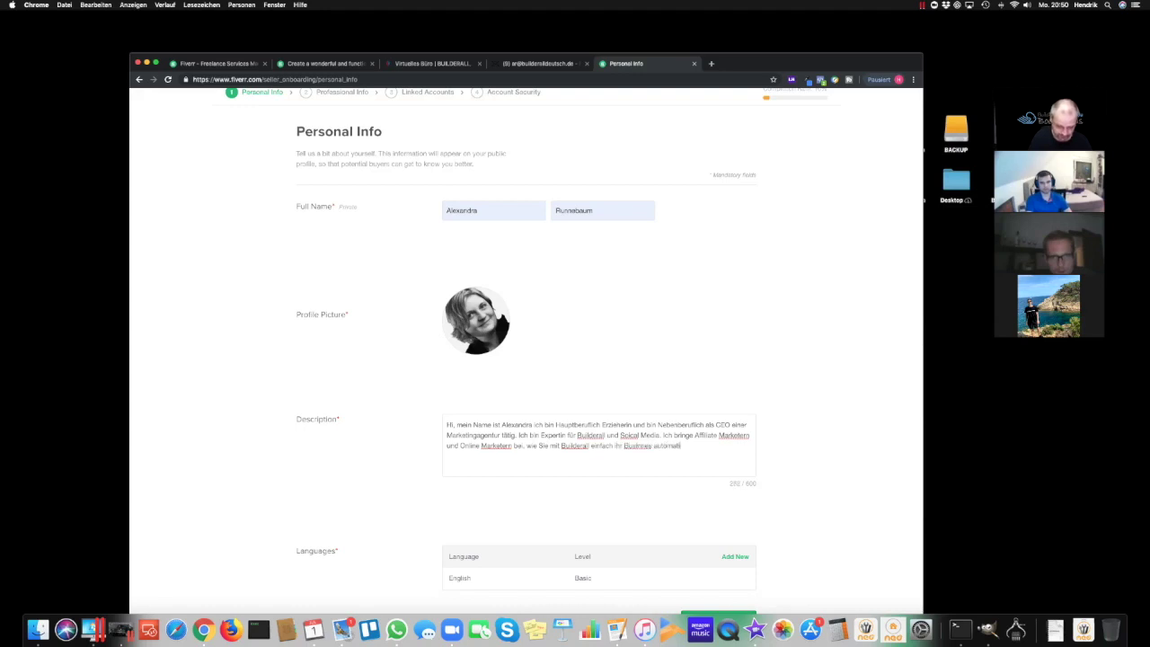
pyautogui.write('sieren.')
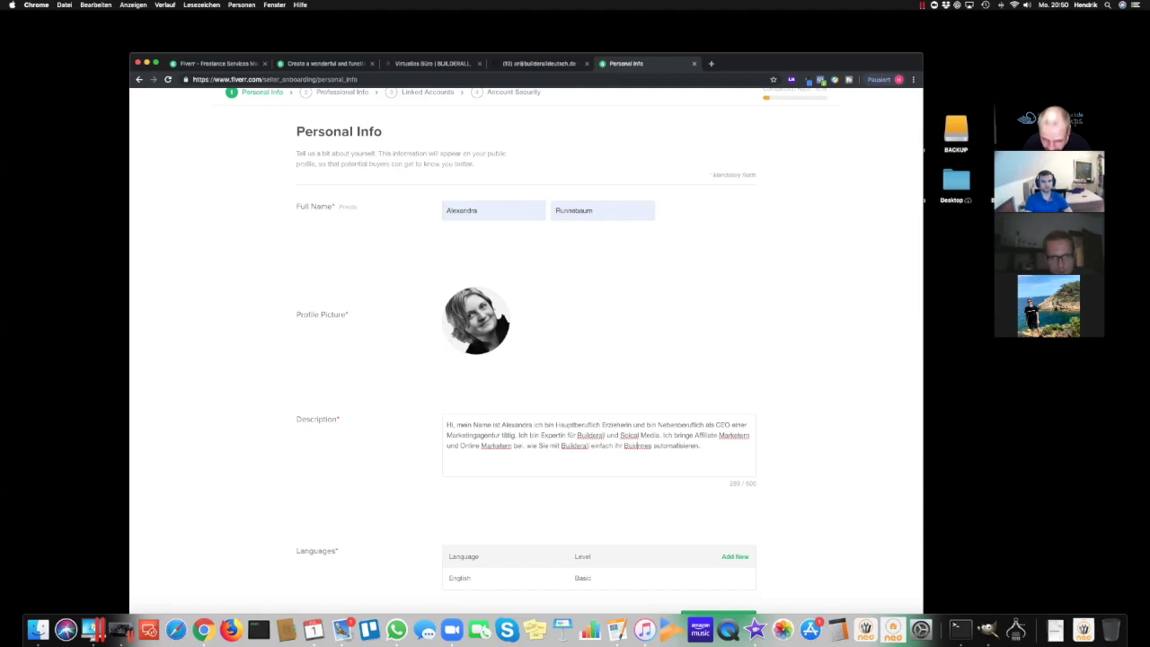
pyautogui.press('BackSpace')
pyautogui.press('BackSpace')
pyautogui.press('BackSpace')
pyautogui.press('BackSpace')
pyautogui.press('BackSpace')
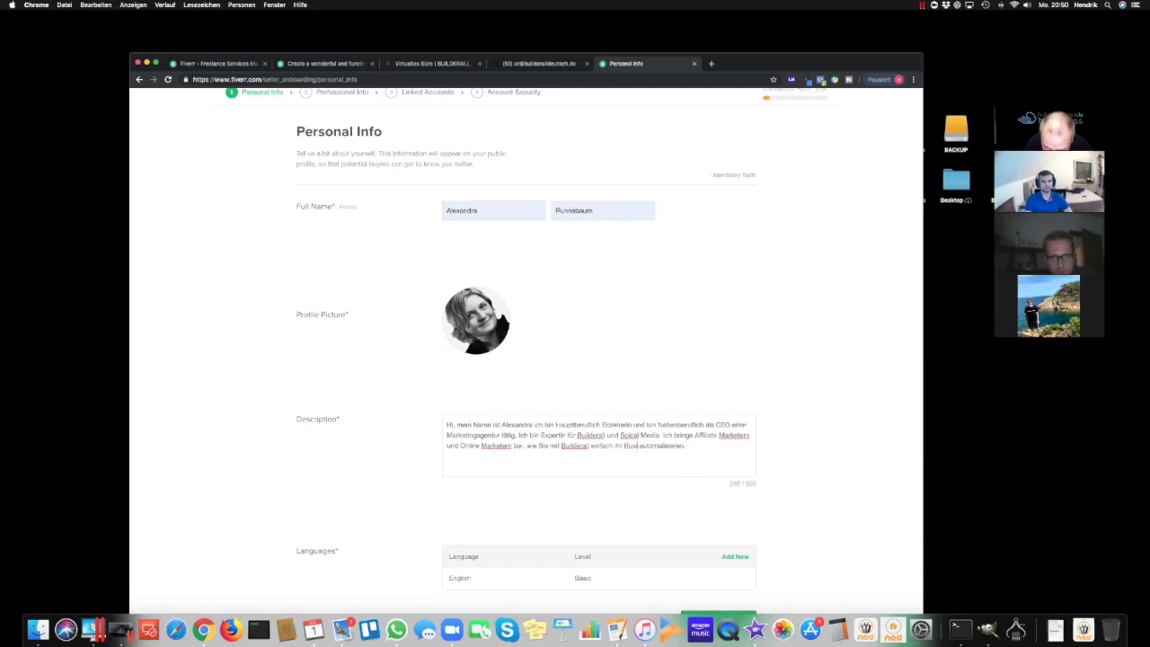
pyautogui.write('iness')
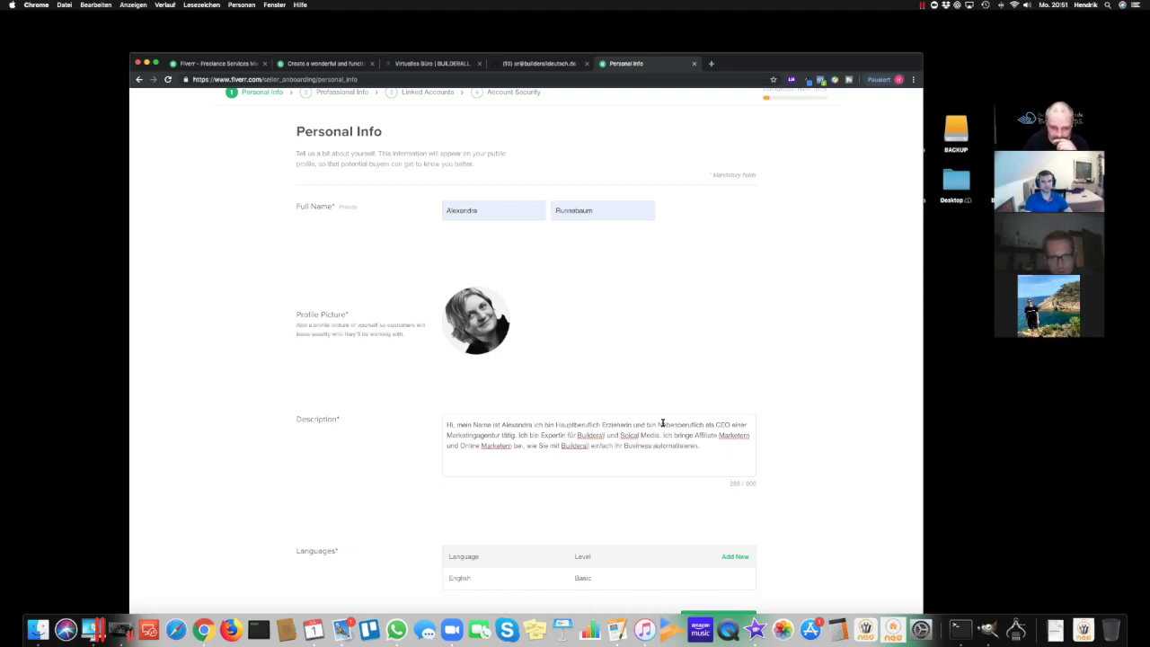
# Scroll the Personal Info page to review the finished description.
pyautogui.scroll(-1, 620, 444)
pyautogui.scroll(1, 620, 444)
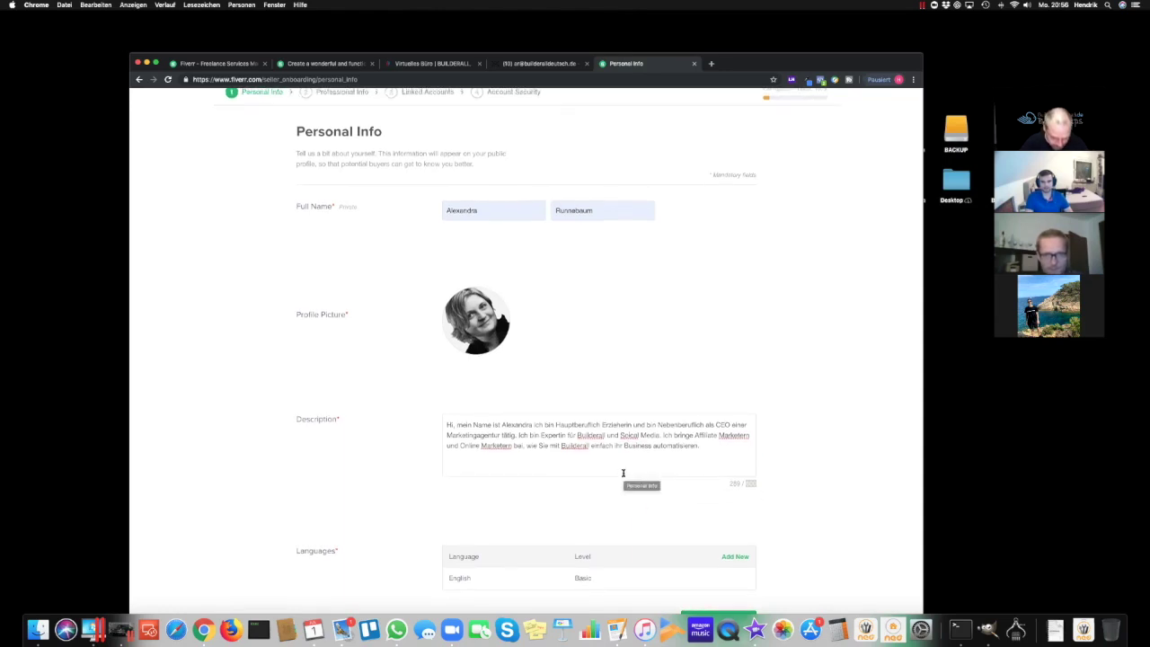
# Add German - Deutsch at Native/Bilingual proficiency to the languages list.
pyautogui.click(735, 558)
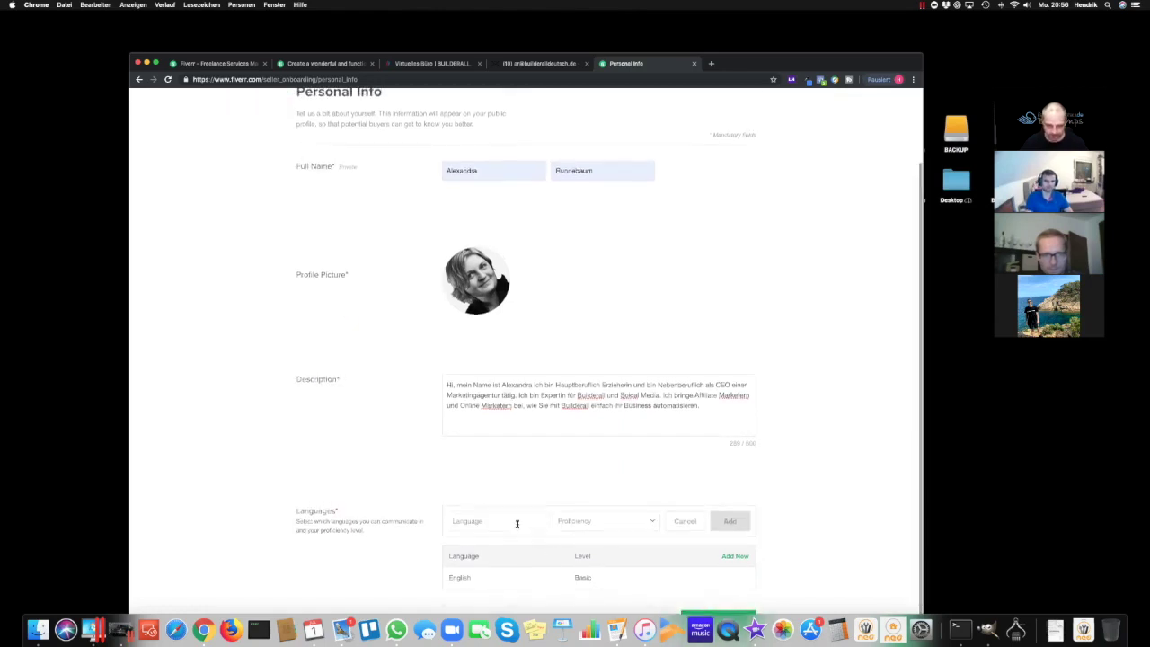
pyautogui.click(614, 524)
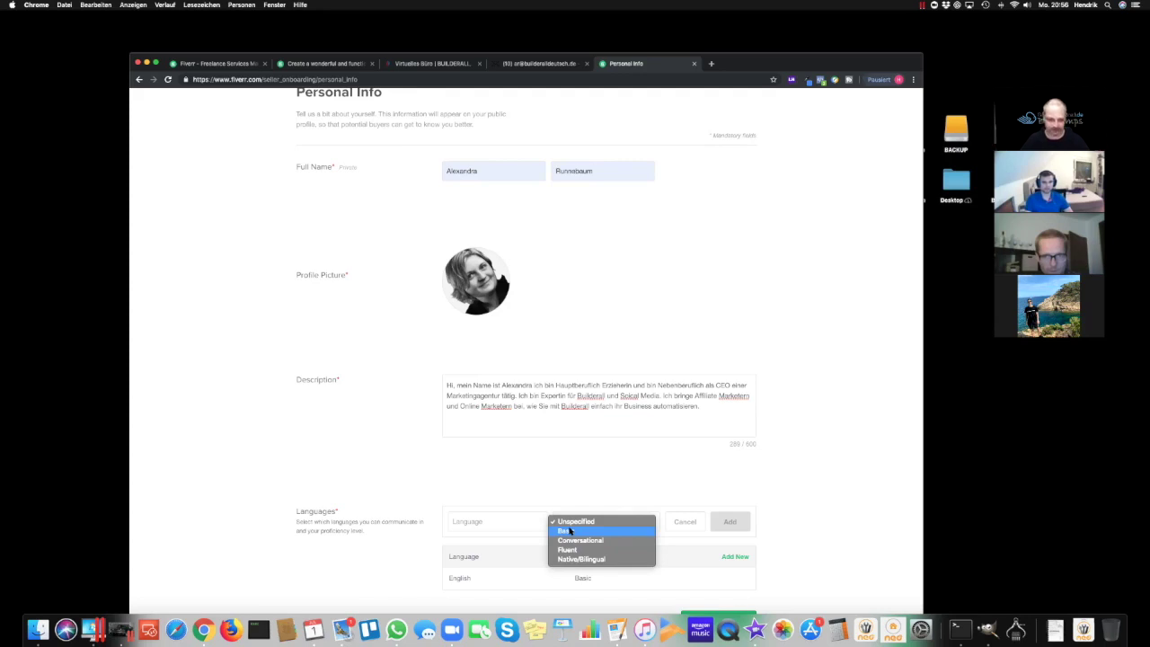
pyautogui.click(585, 465)
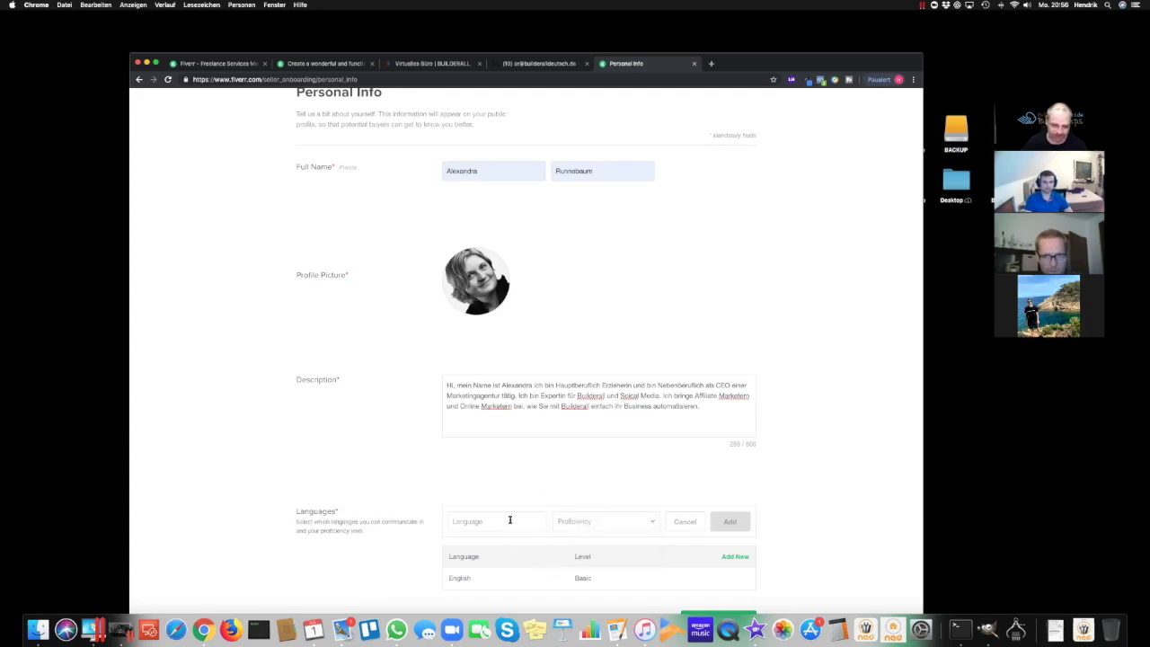
pyautogui.write('Deutsch')
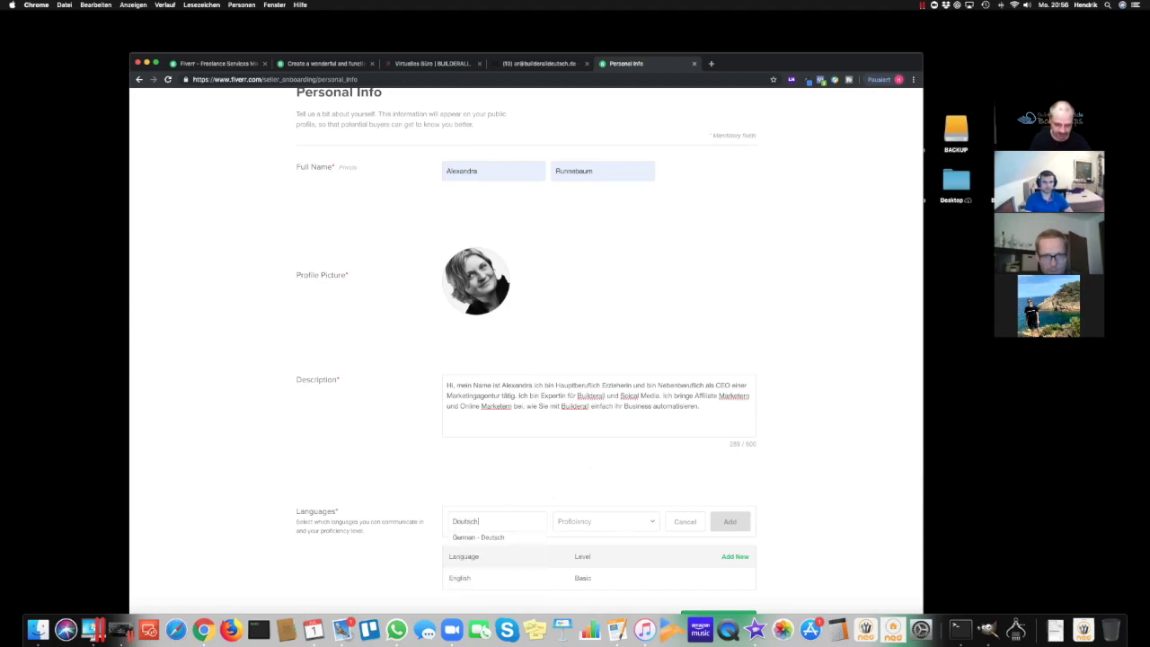
pyautogui.press('Down')
pyautogui.press('Return')
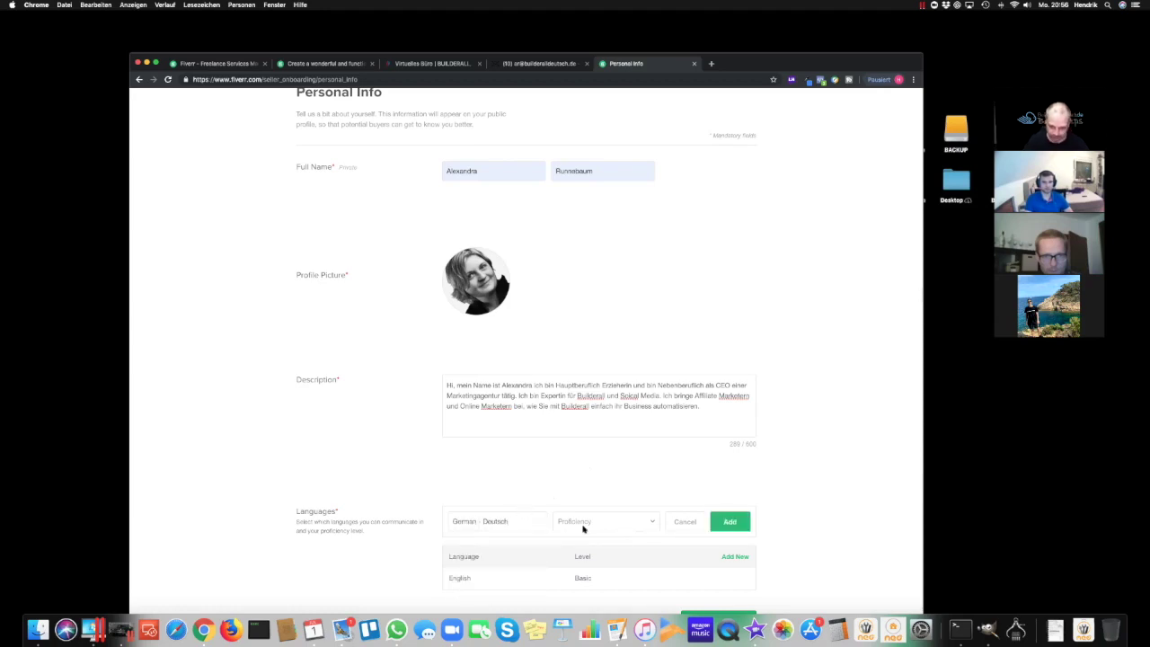
pyautogui.click(582, 529)
pyautogui.click(603, 559)
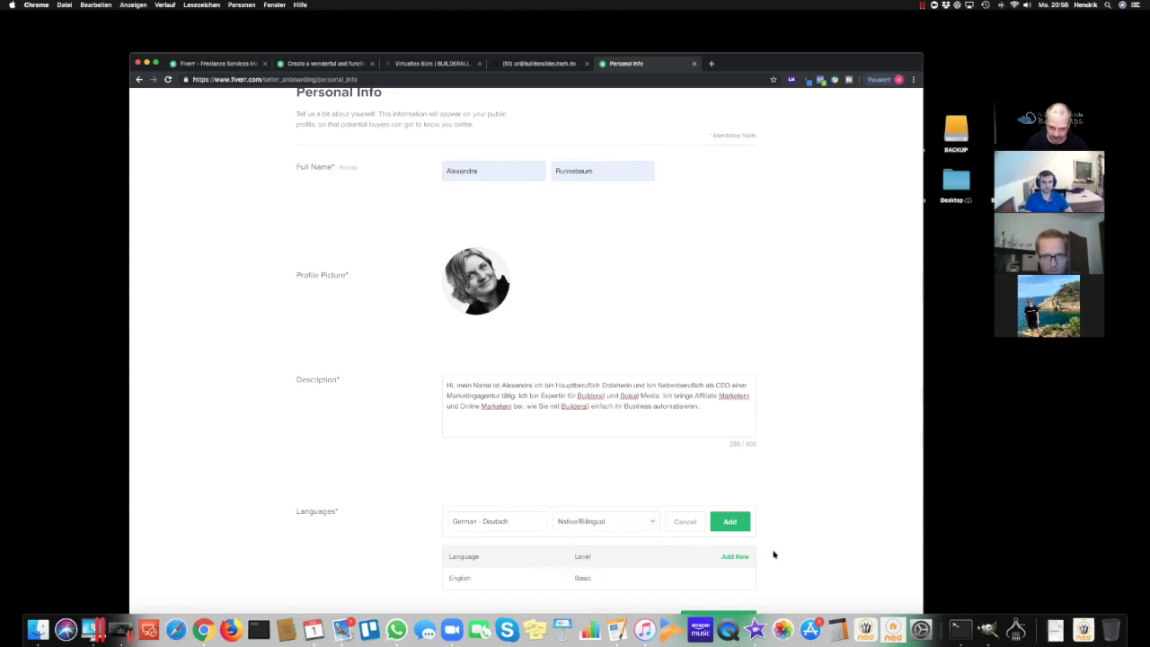
pyautogui.click(730, 522)
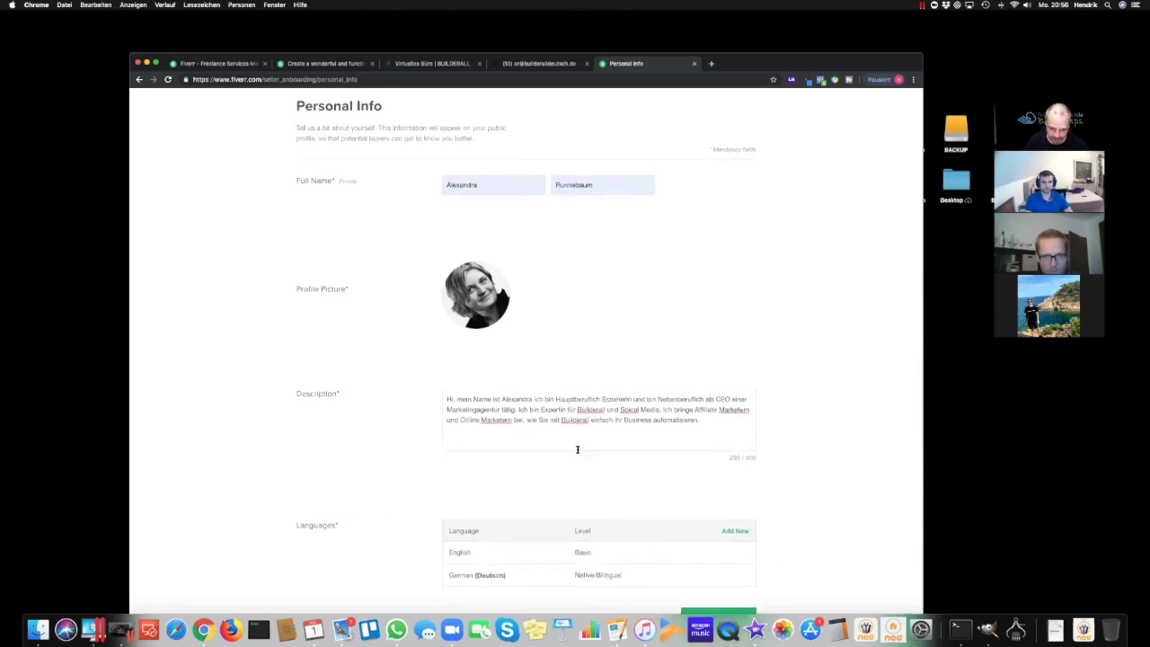
# Change English to Conversational level, then continue to the Professional Info step.
pyautogui.click(738, 550)
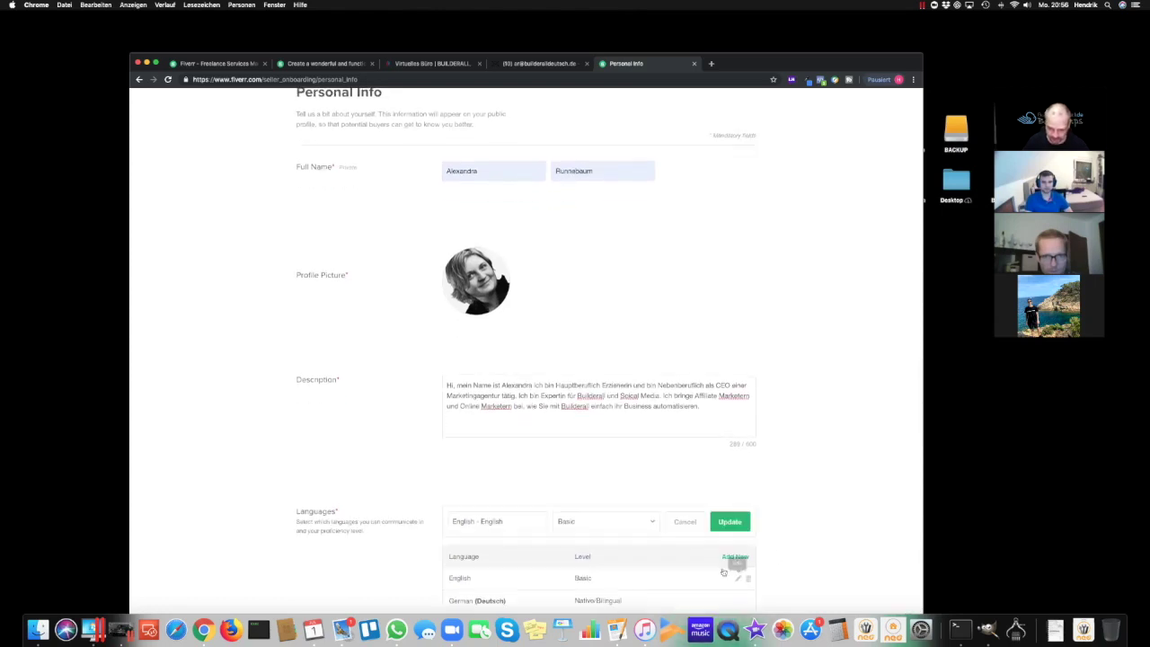
pyautogui.scroll(-1, 629, 593)
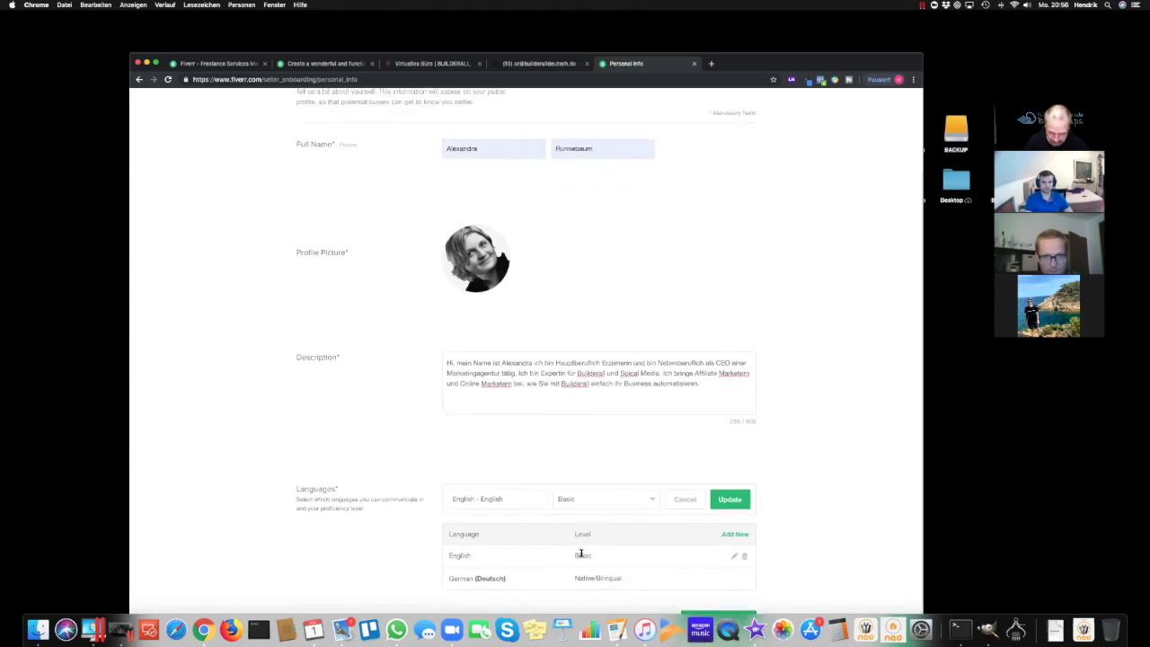
pyautogui.click(652, 500)
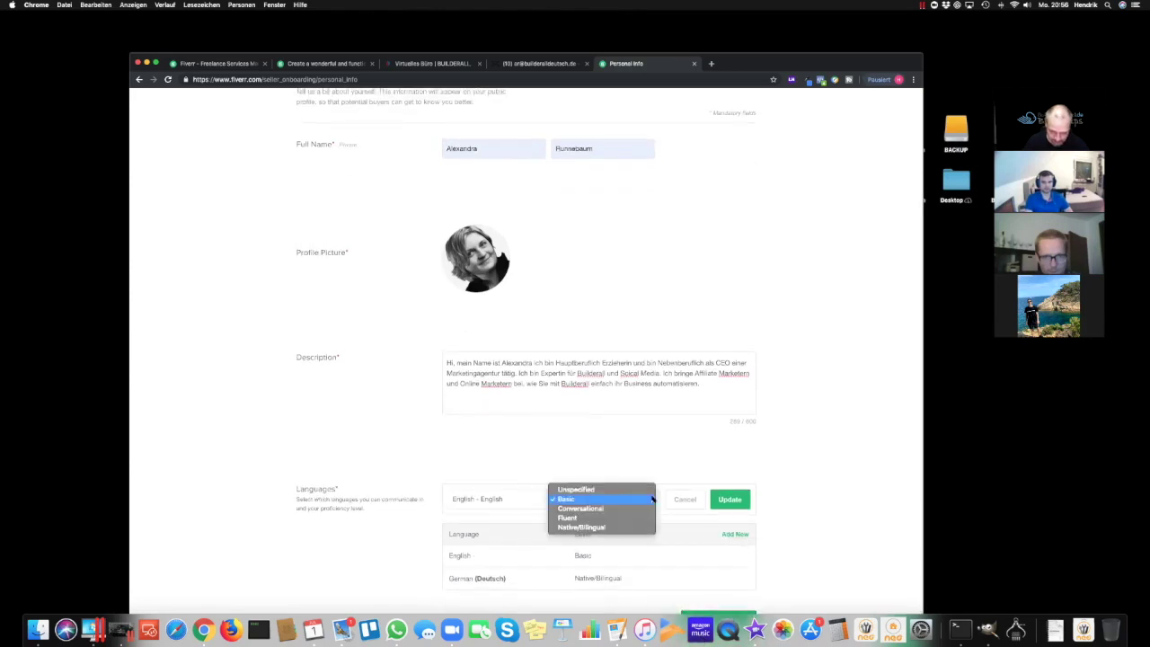
pyautogui.click(569, 509)
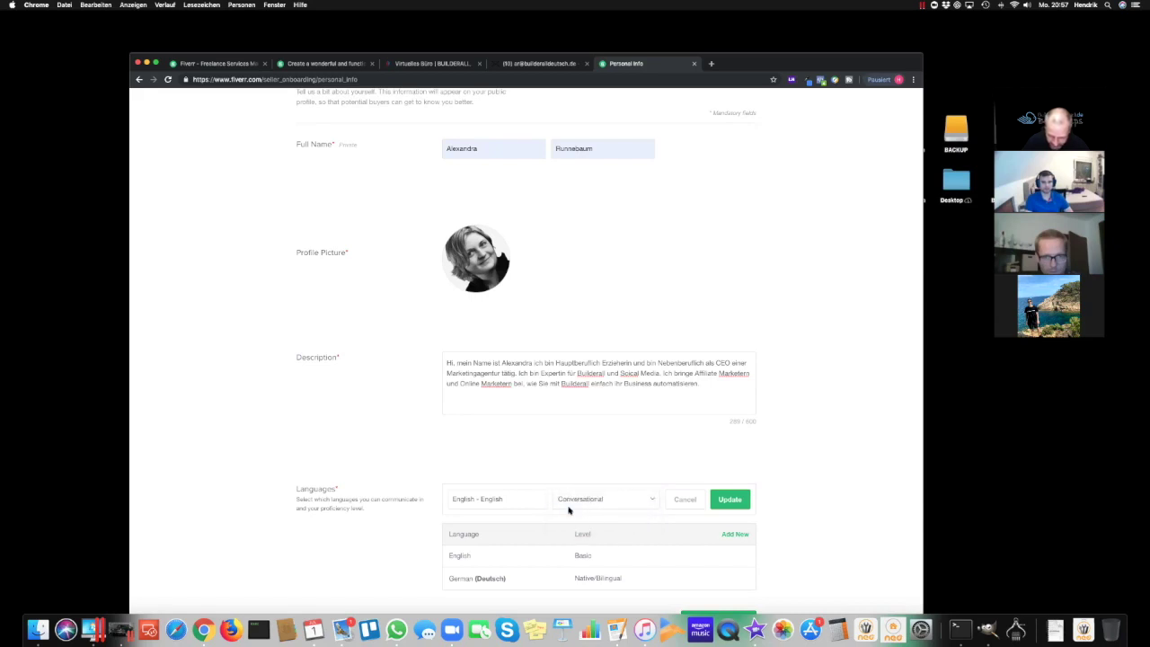
pyautogui.click(732, 501)
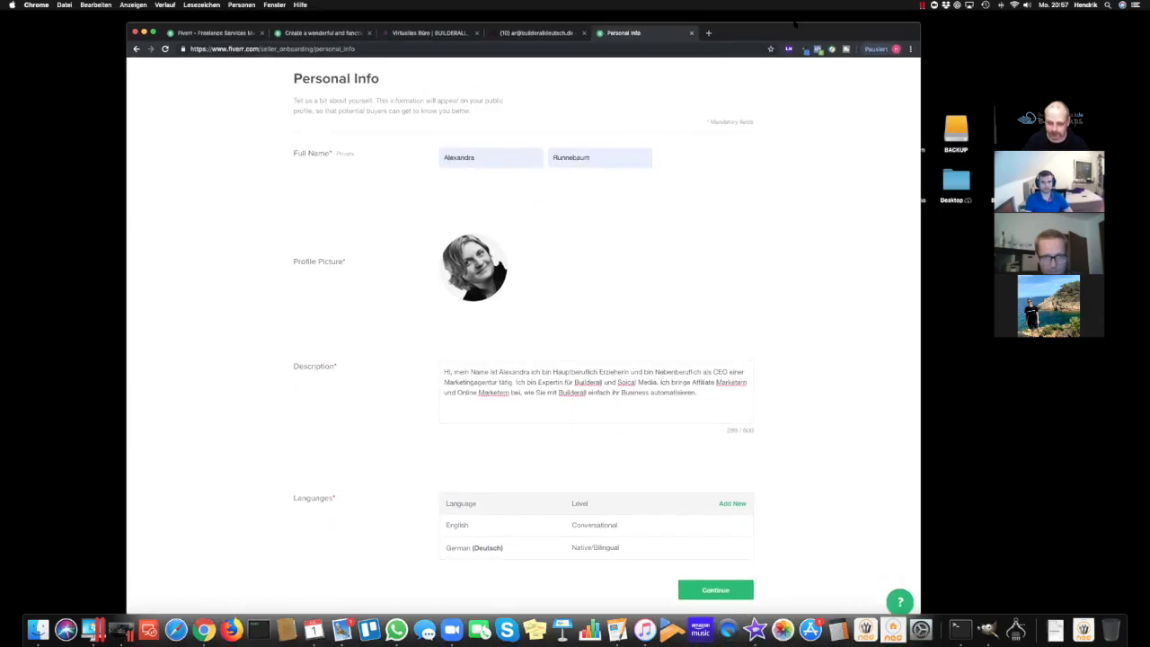
pyautogui.click(715, 592)
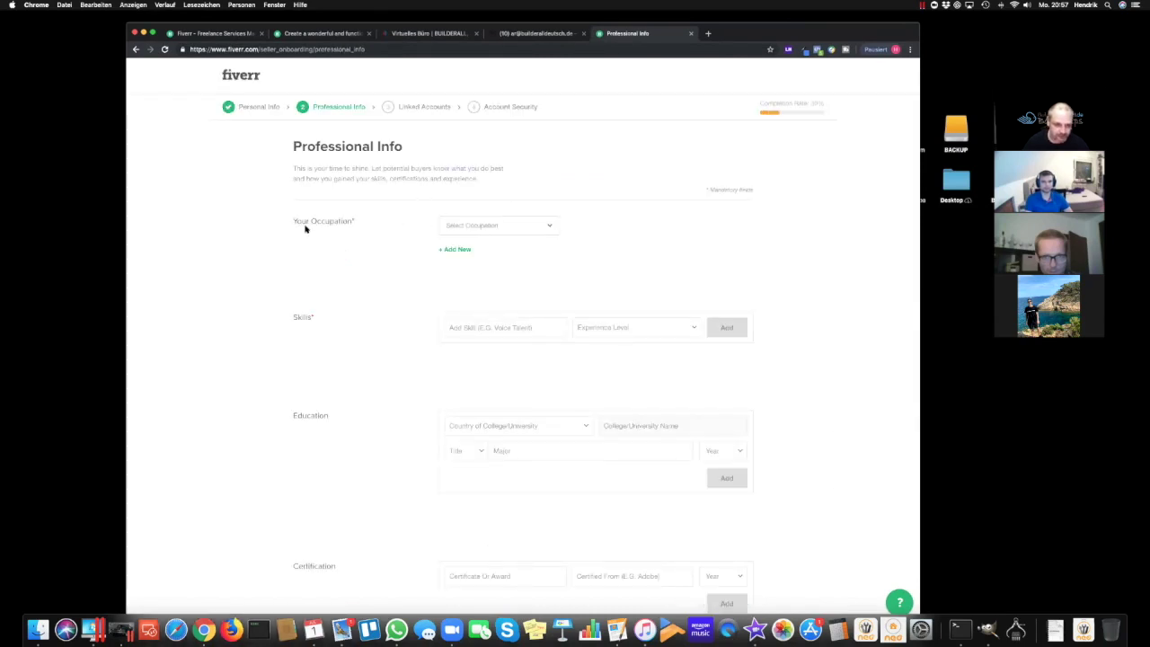
# Choose Digital Marketing occupation with Social Media, Content, Email Marketing, Web Traffic and Web Analytics skills.
pyautogui.click(552, 230)
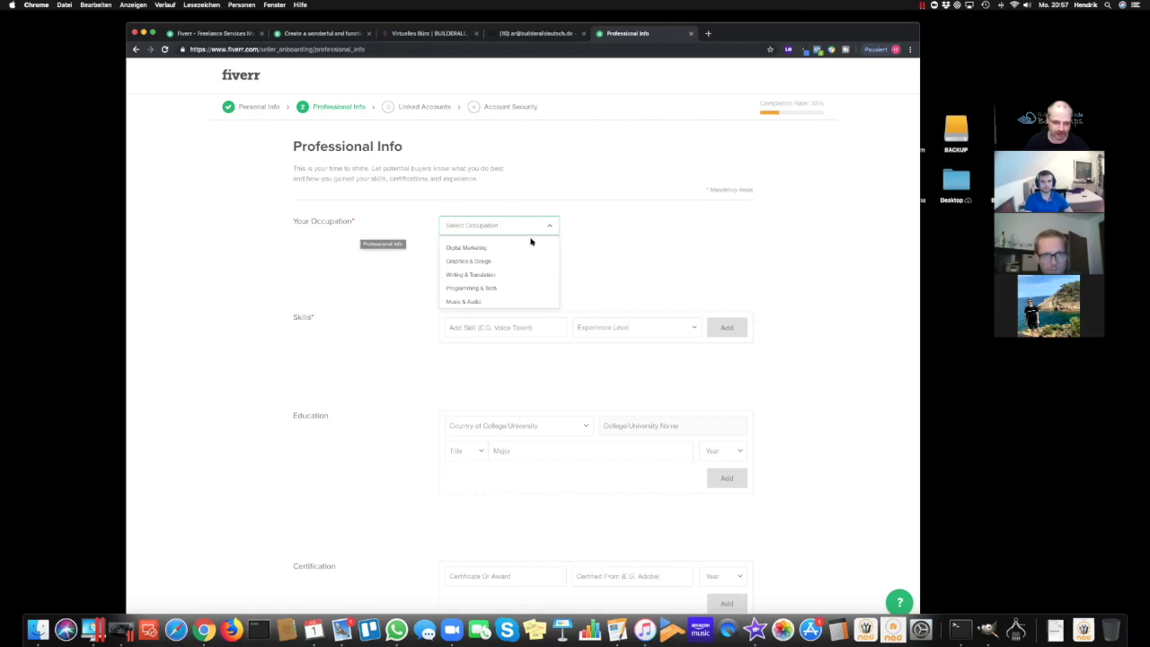
pyautogui.click(461, 248)
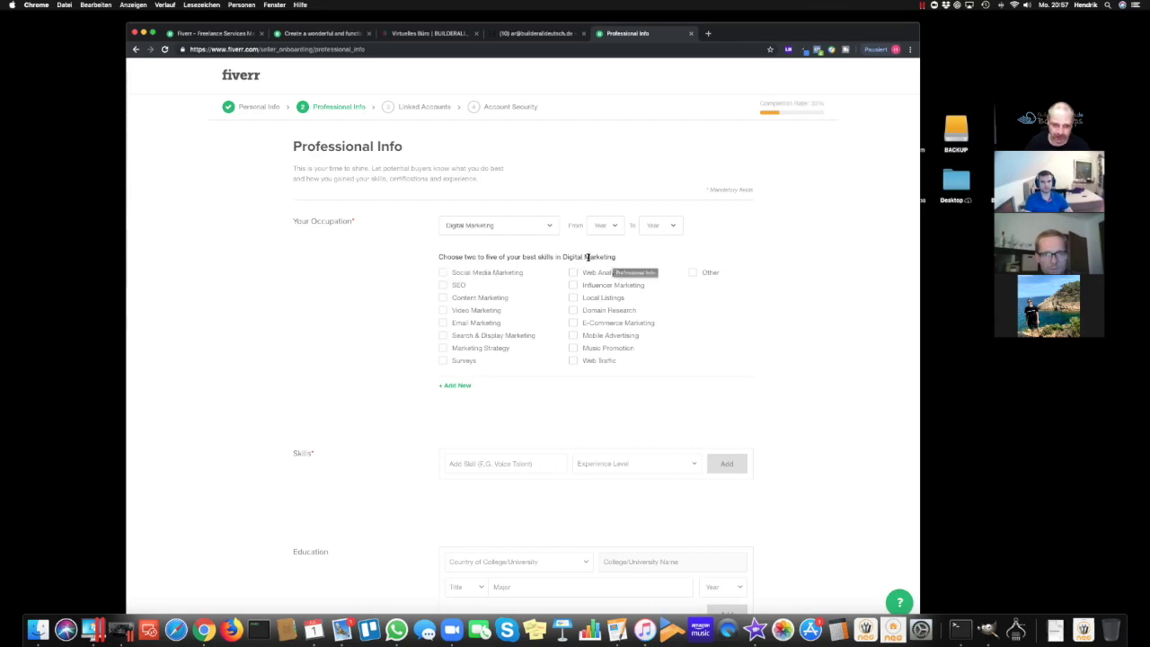
pyautogui.click(443, 273)
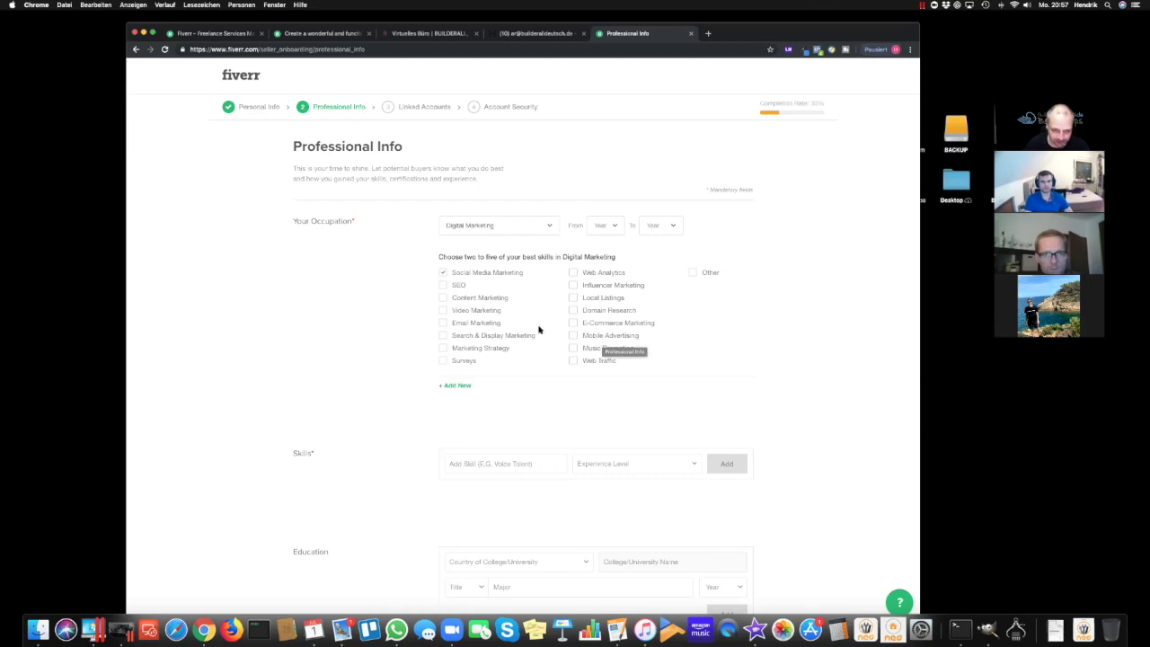
pyautogui.click(442, 298)
pyautogui.click(442, 323)
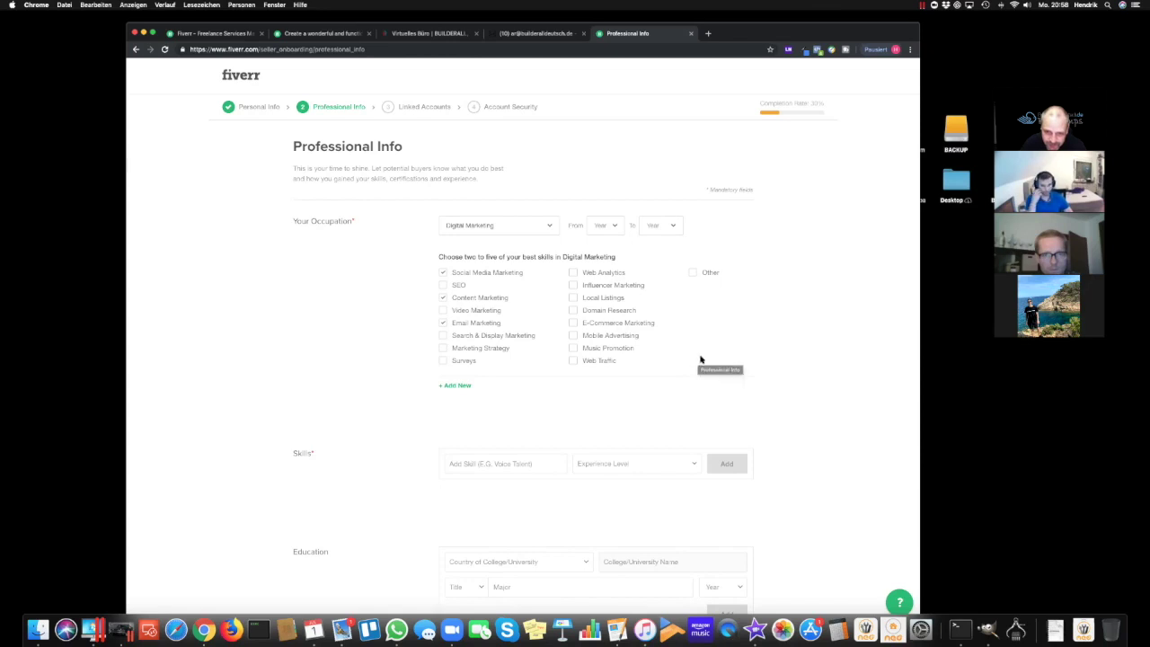
pyautogui.click(577, 361)
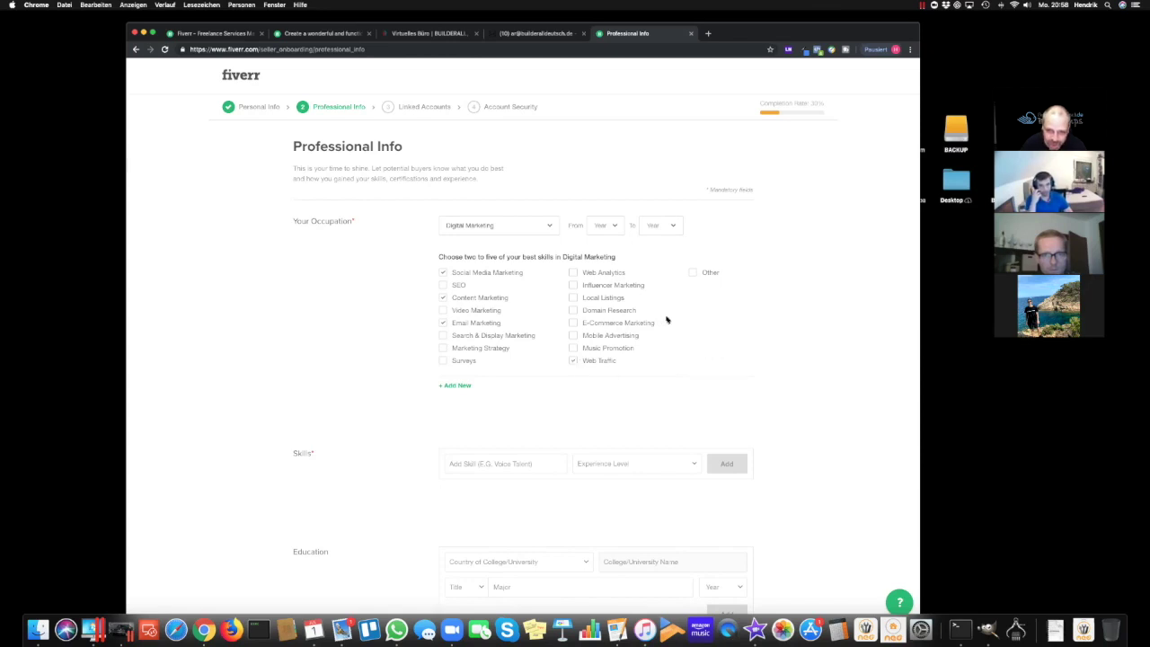
pyautogui.click(573, 273)
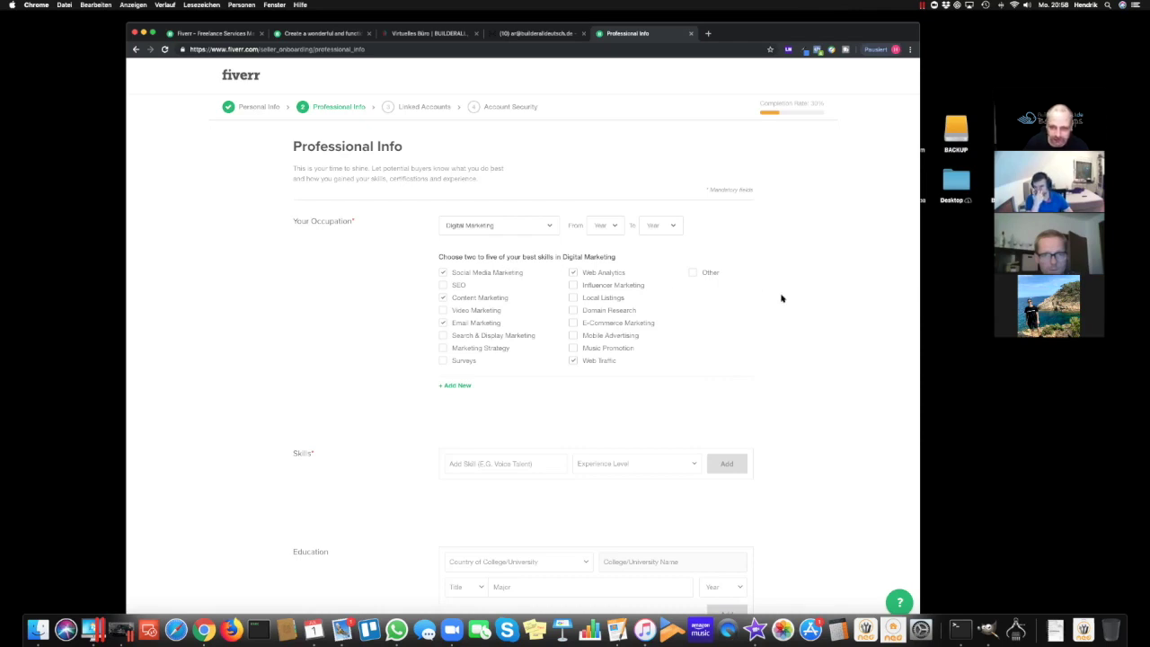
pyautogui.scroll(-1, 767, 319)
# Add Socialmediamarketing to the Skills list at Expert level.
pyautogui.scroll(-3, 763, 319)
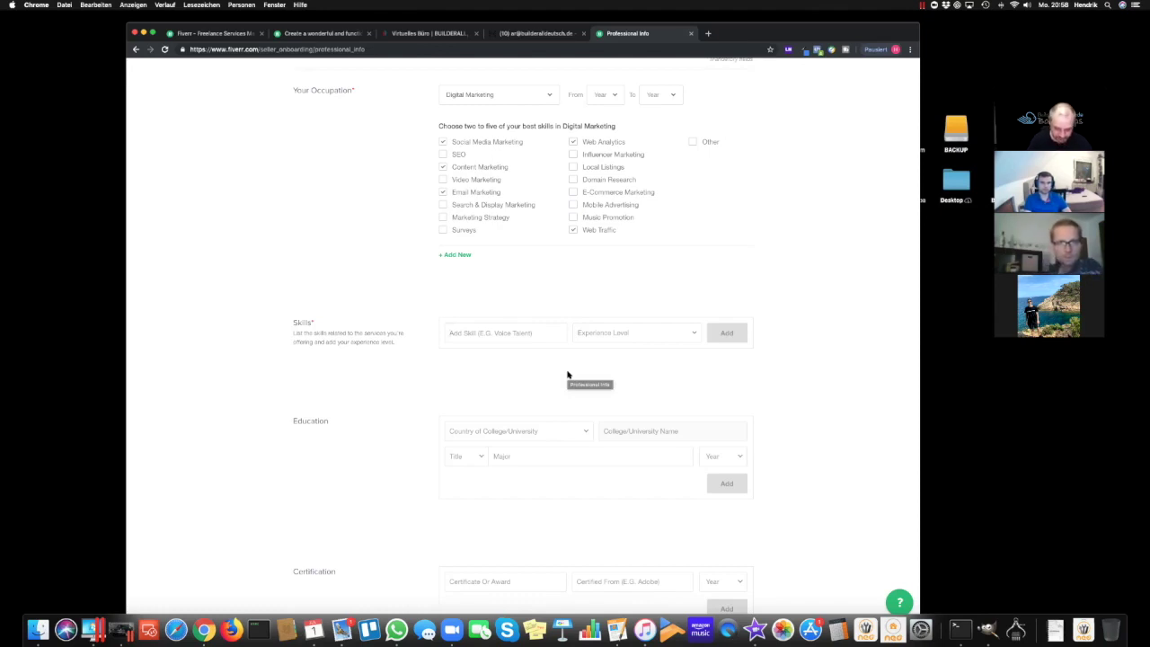
pyautogui.click(449, 331)
pyautogui.write('paS')
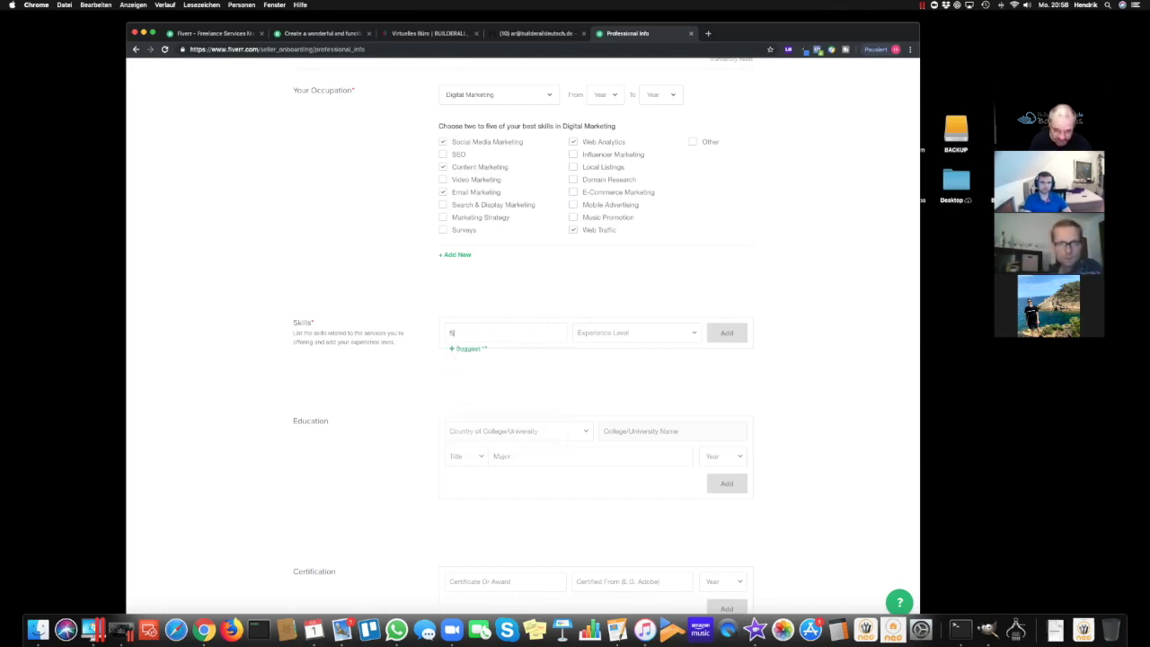
pyautogui.write('a')
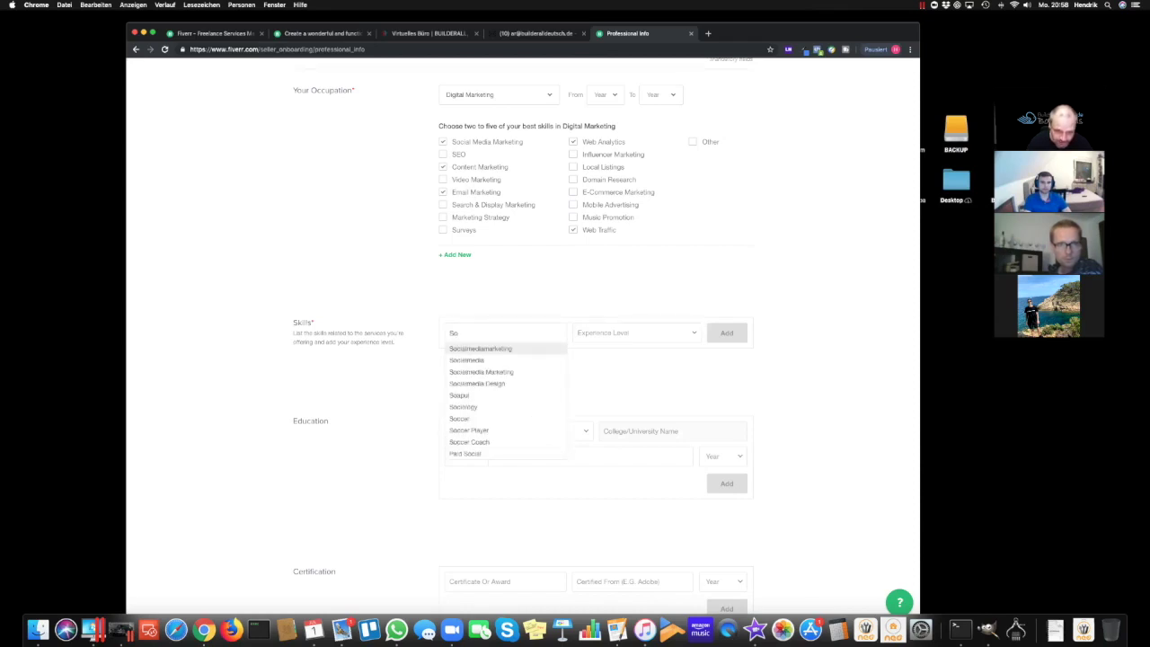
pyautogui.click(484, 349)
pyautogui.click(642, 332)
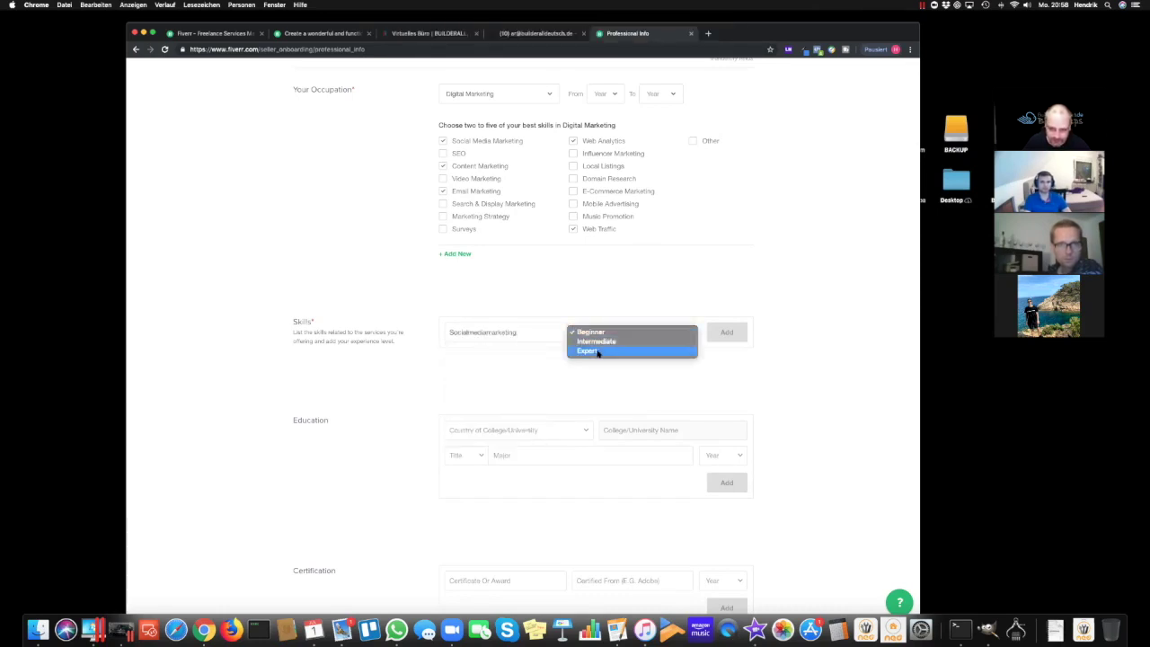
pyautogui.click(592, 350)
pyautogui.click(727, 332)
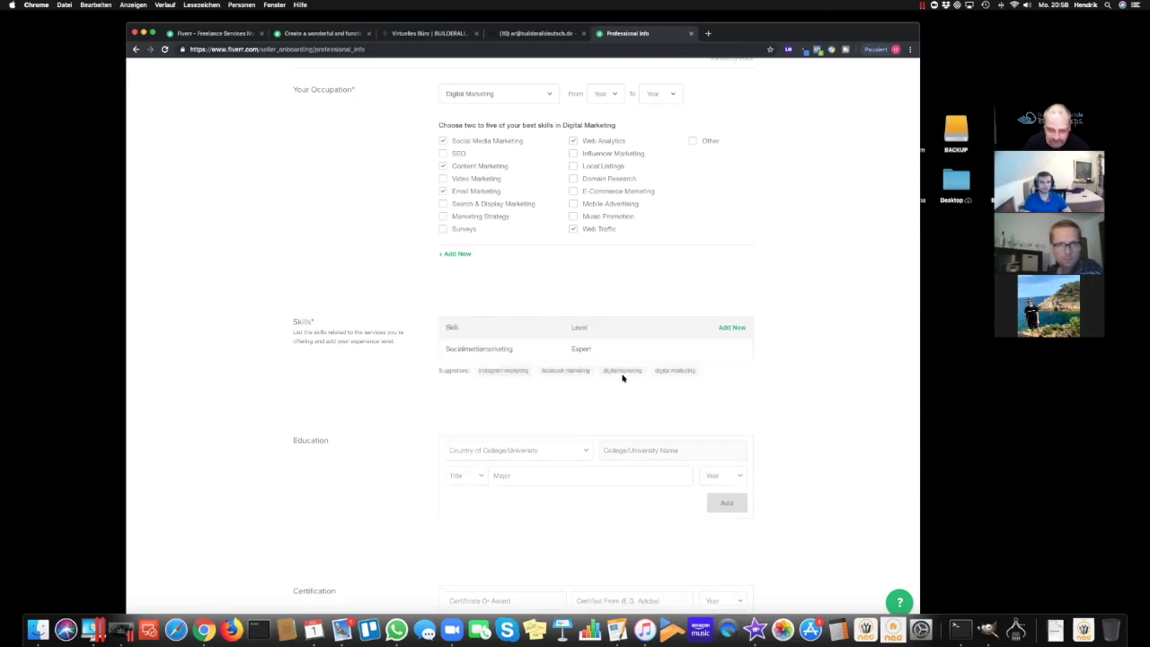
# Add Web Analytics from the suggestions at Intermediate level.
pyautogui.click(738, 328)
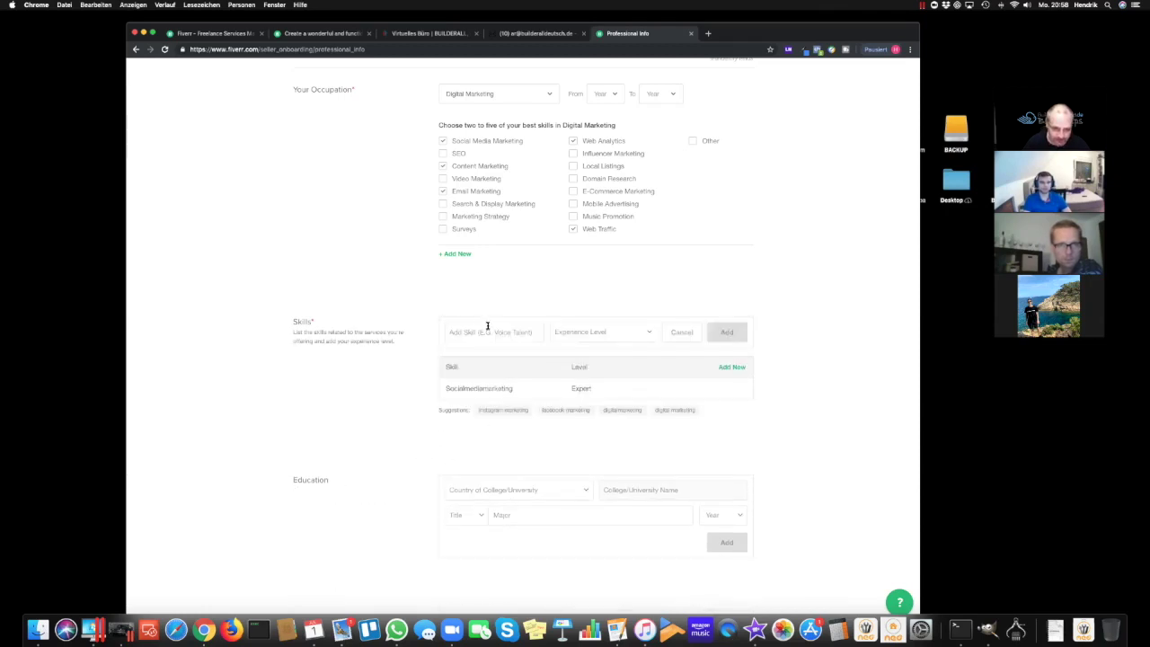
pyautogui.write('Web An')
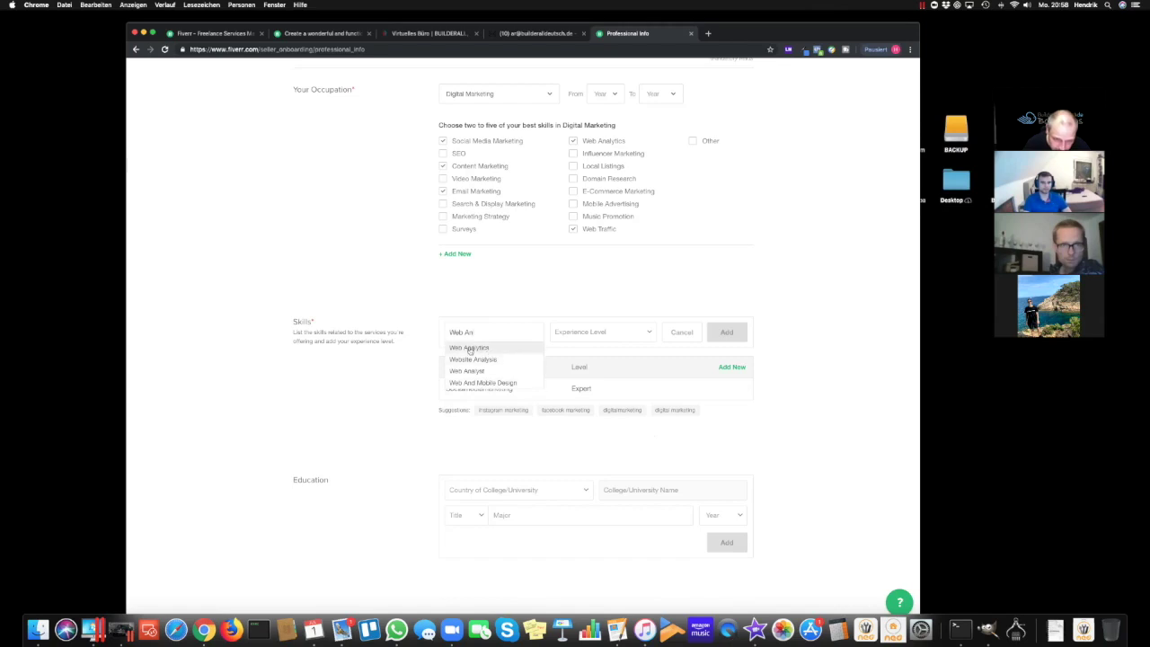
pyautogui.click(469, 350)
pyautogui.click(622, 337)
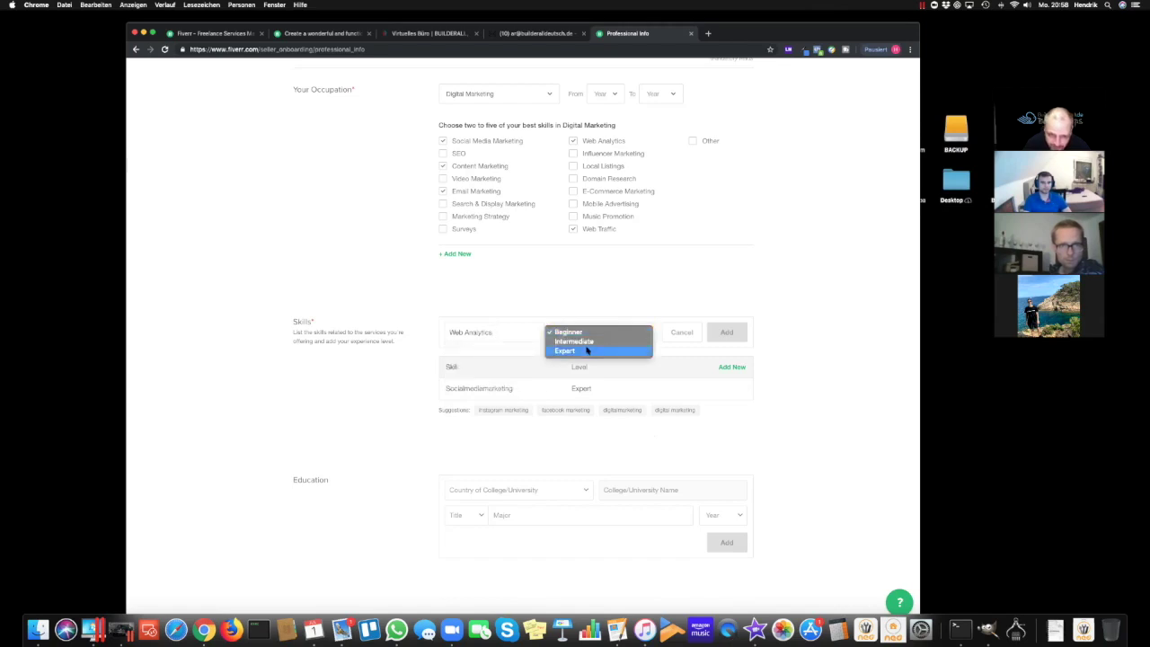
pyautogui.click(586, 341)
pyautogui.click(724, 339)
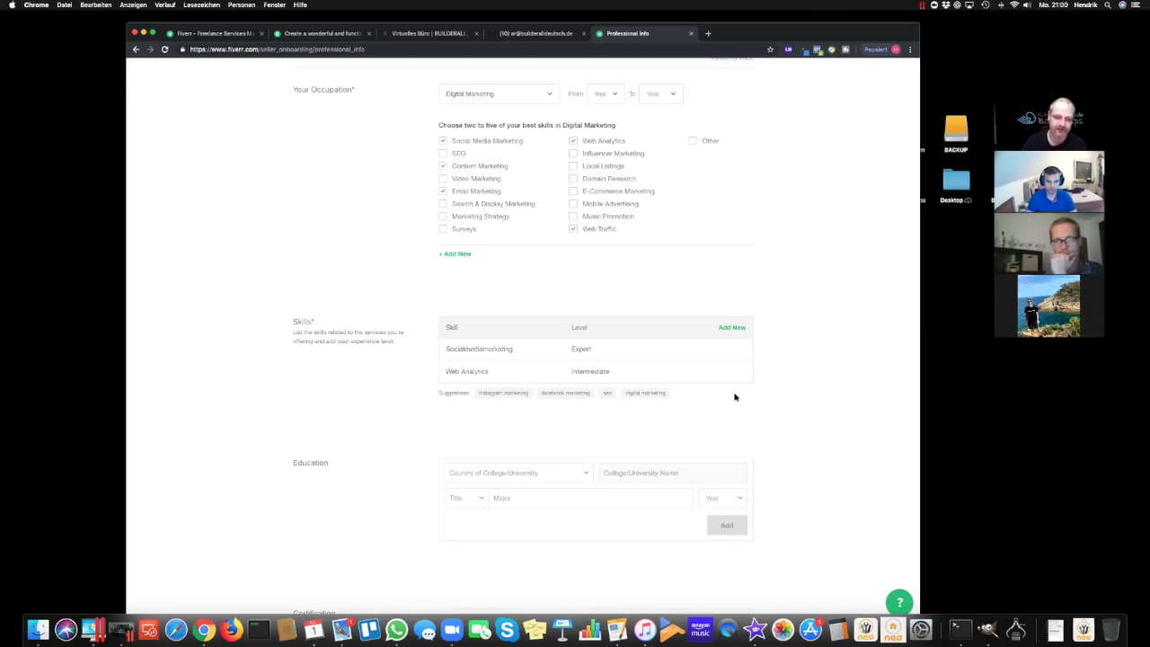
# Set the college country to Germany and the institution to Fachhochschule.
pyautogui.scroll(-5, 726, 362)
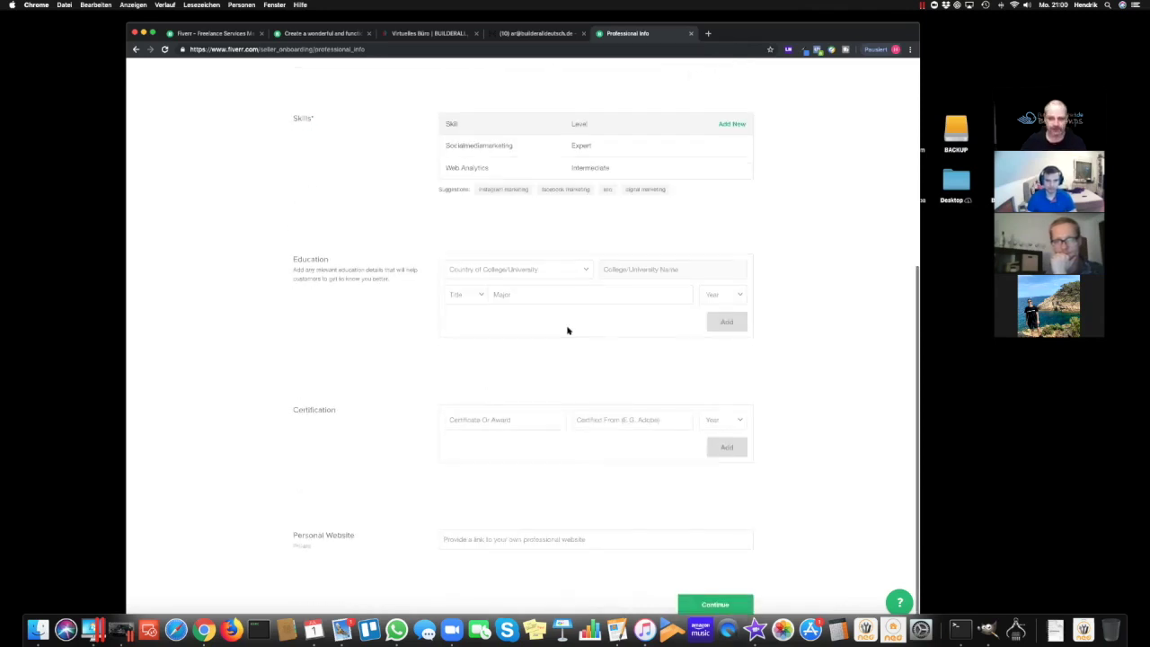
pyautogui.click(563, 269)
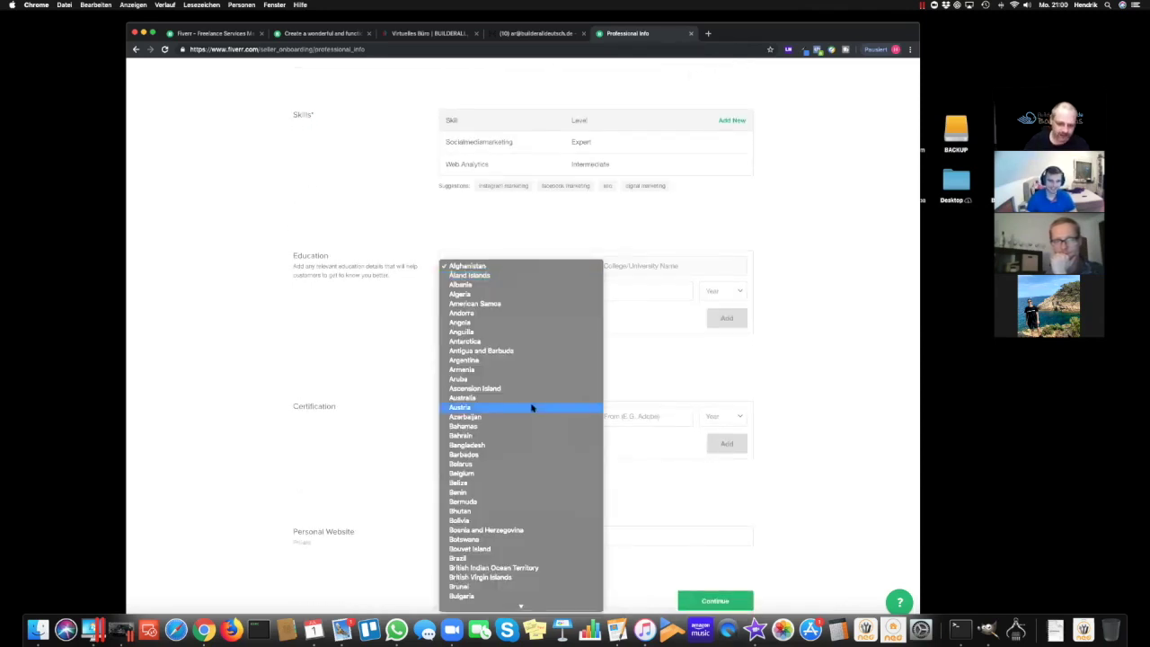
pyautogui.scroll(-10, 517, 402)
pyautogui.scroll(-2, 502, 388)
pyautogui.click(470, 401)
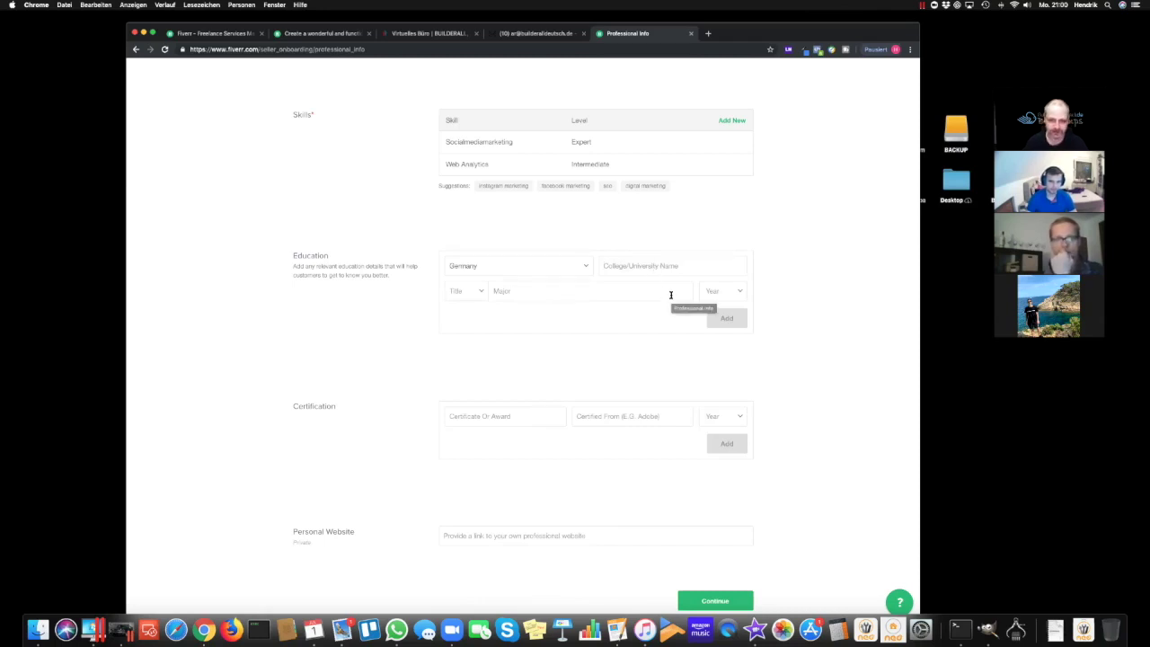
pyautogui.write('Fach')
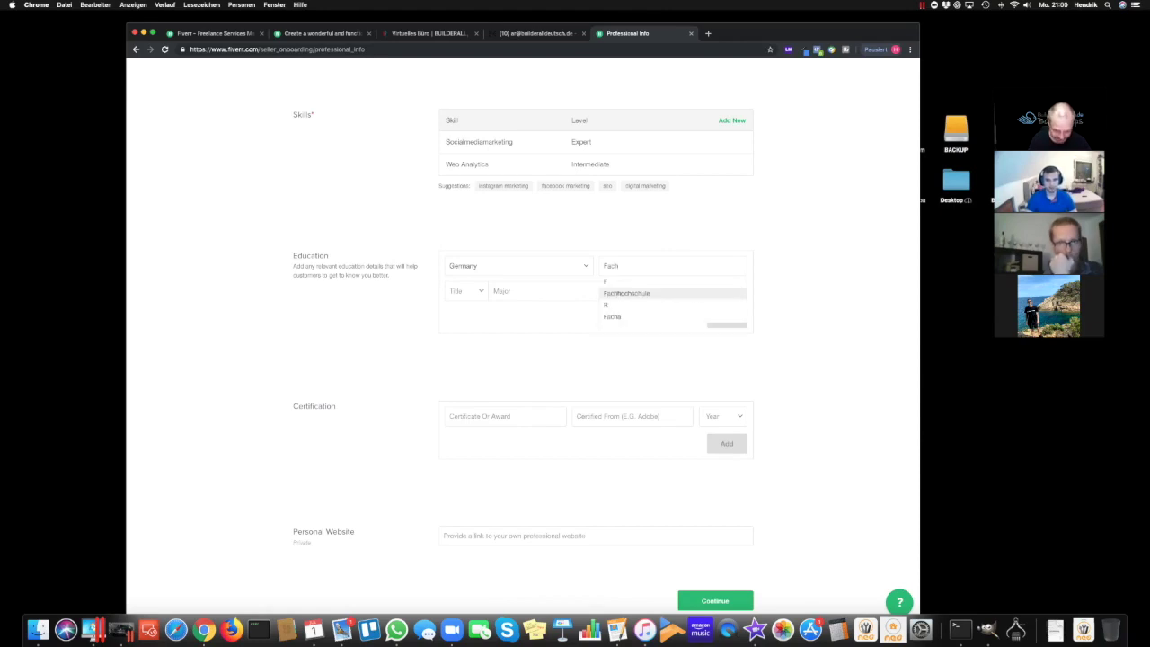
pyautogui.click(667, 292)
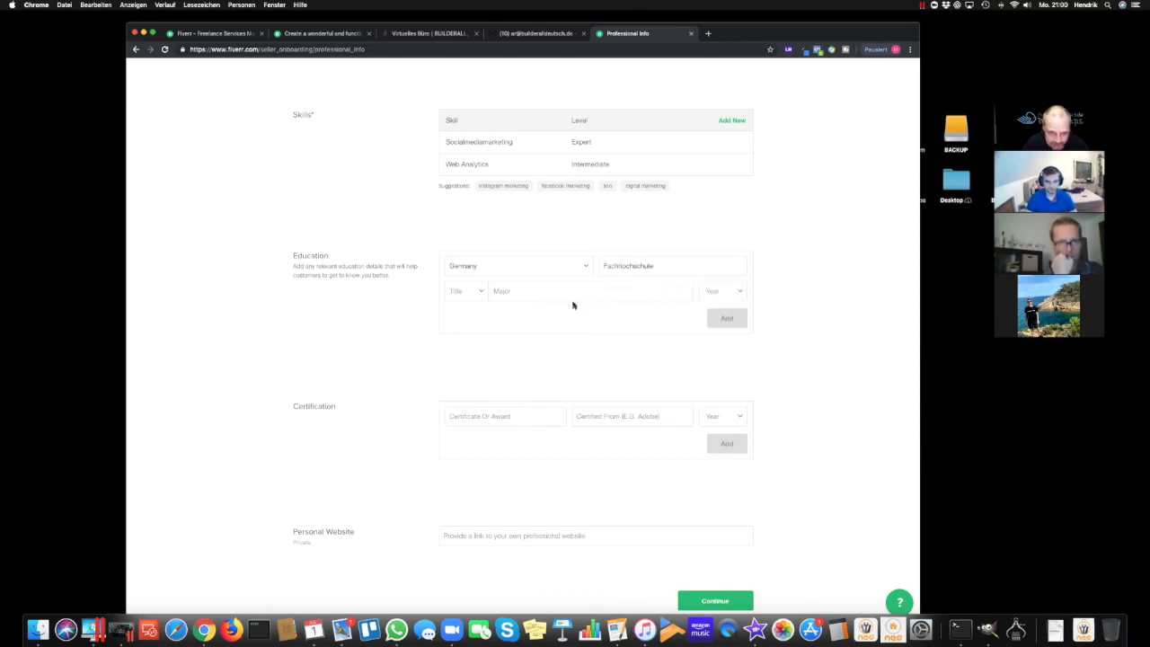
# Choose M.A. as the degree title, leaving the graduation year unset.
pyautogui.click(479, 299)
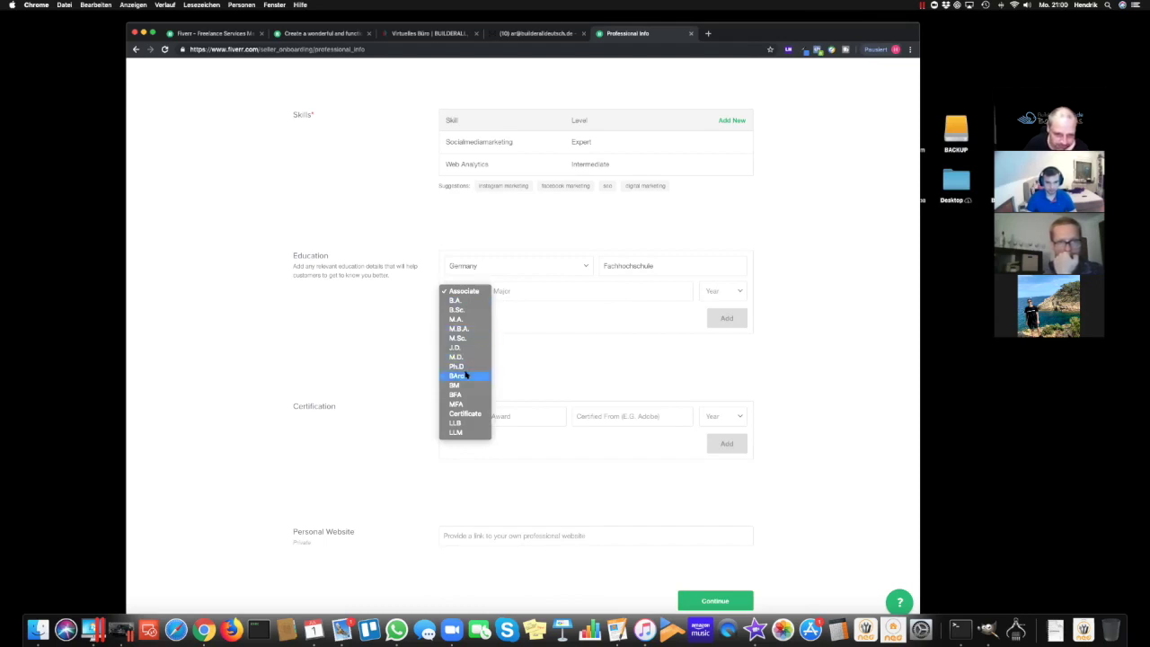
pyautogui.click(470, 322)
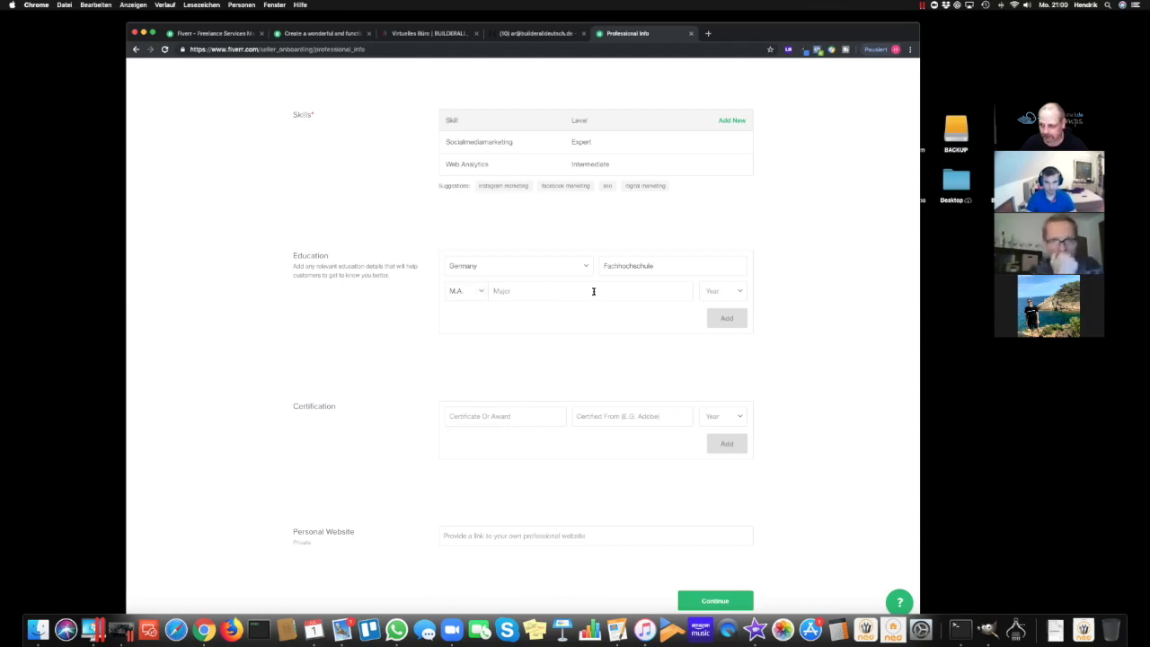
pyautogui.scroll(3, 715, 302)
pyautogui.scroll(-3, 715, 302)
pyautogui.click(722, 286)
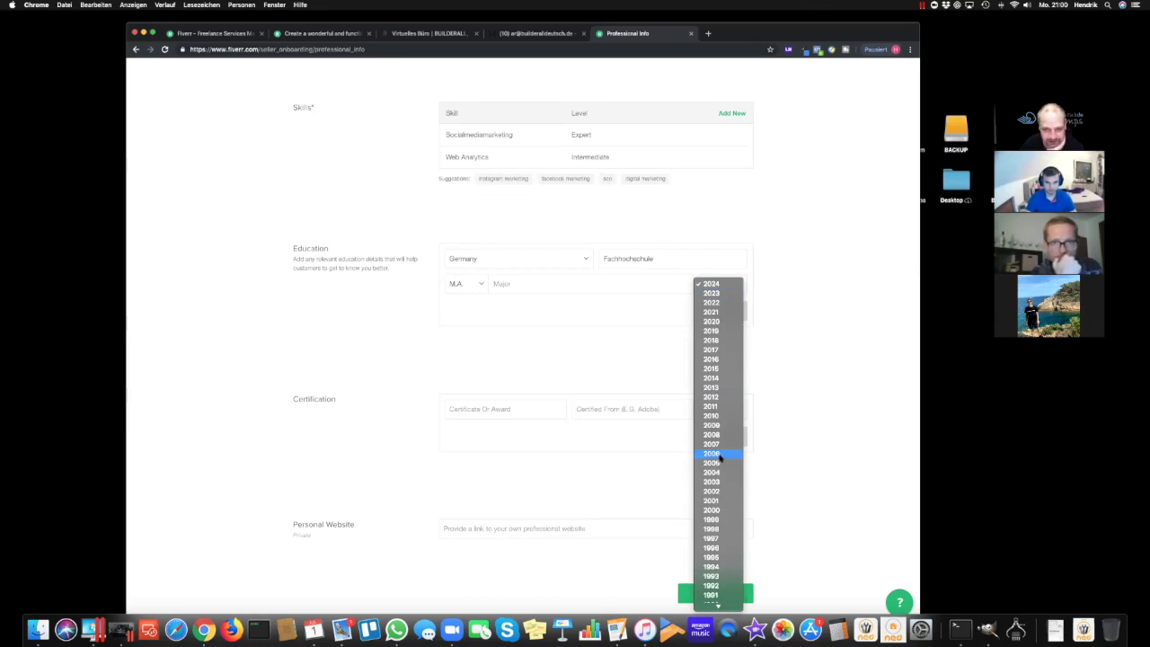
pyautogui.scroll(-4, 719, 458)
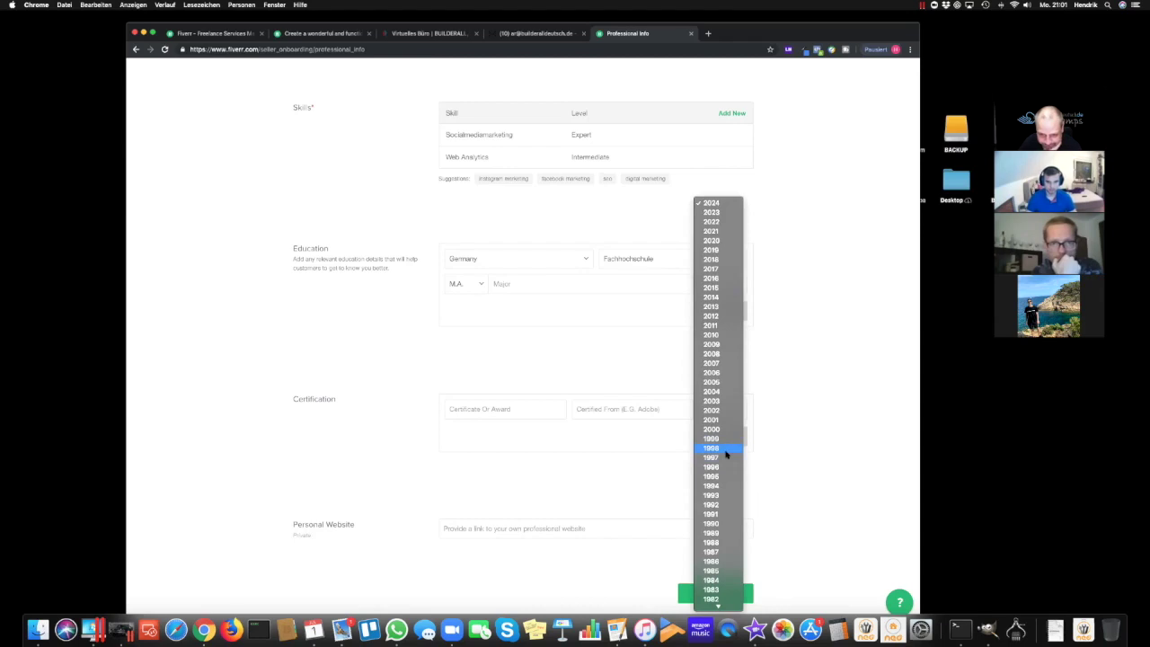
pyautogui.click(594, 335)
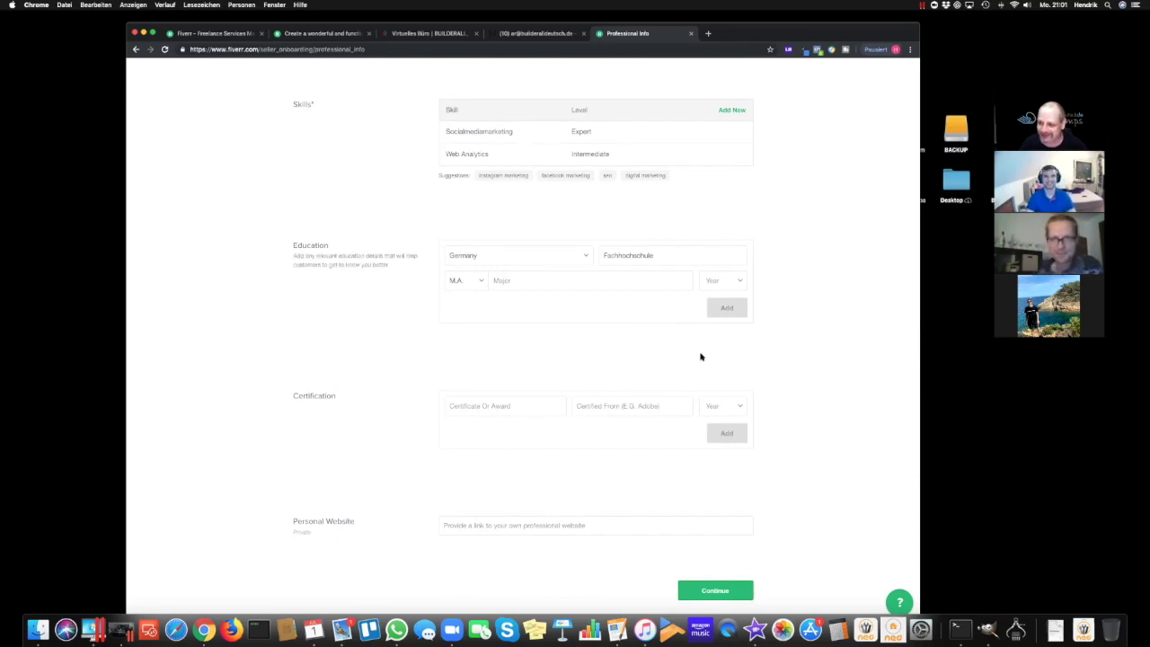
pyautogui.scroll(-1, 701, 357)
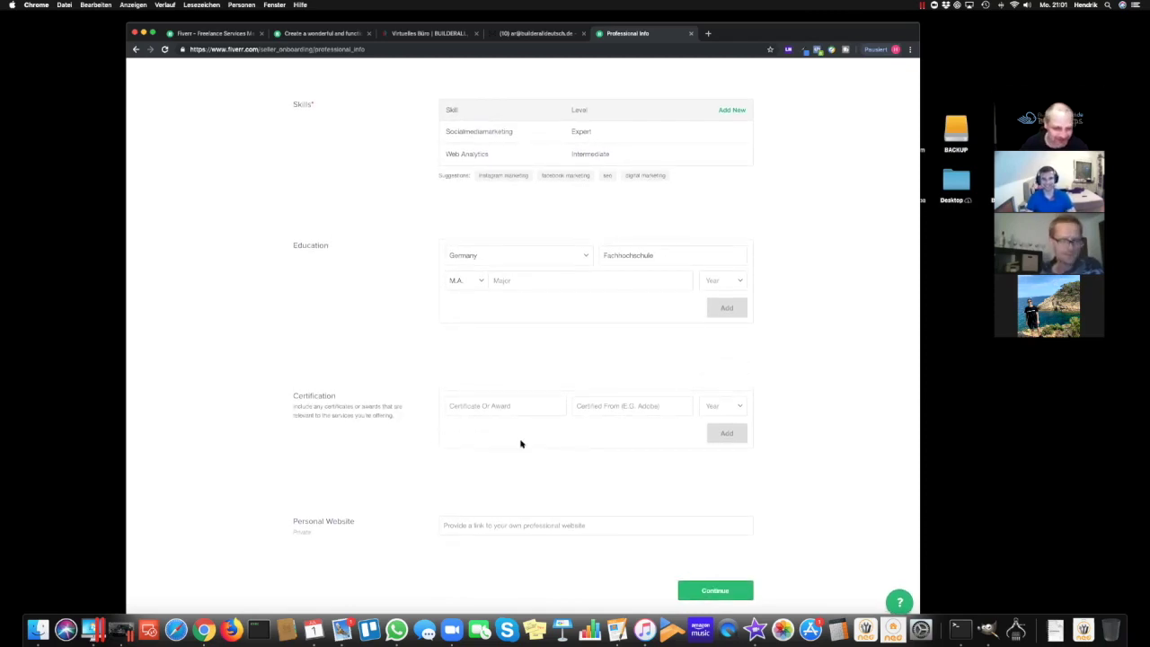
pyautogui.scroll(1, 540, 444)
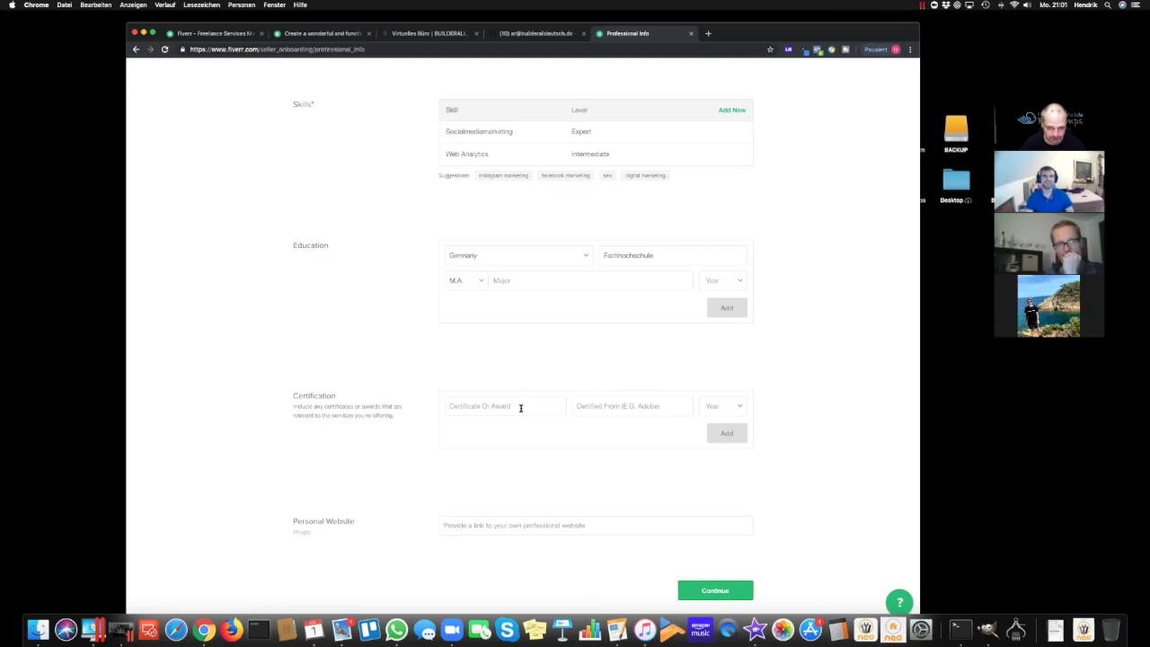
pyautogui.scroll(5, 592, 419)
pyautogui.scroll(-3, 592, 419)
pyautogui.scroll(3, 592, 419)
pyautogui.scroll(-1, 593, 419)
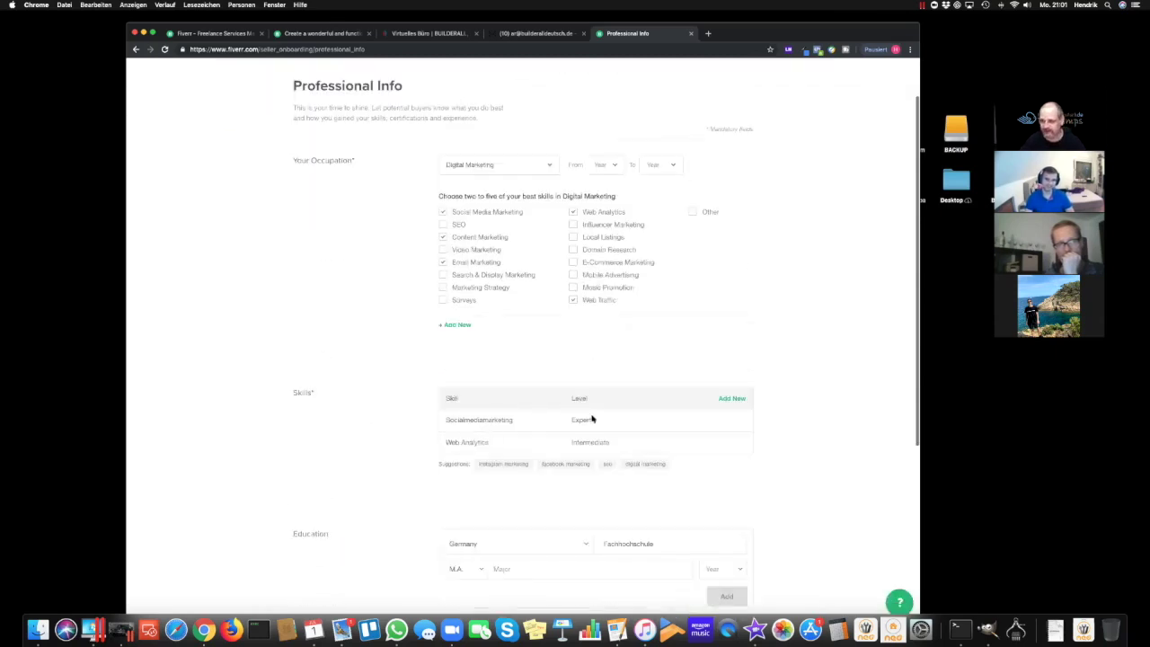
pyautogui.scroll(-3, 592, 418)
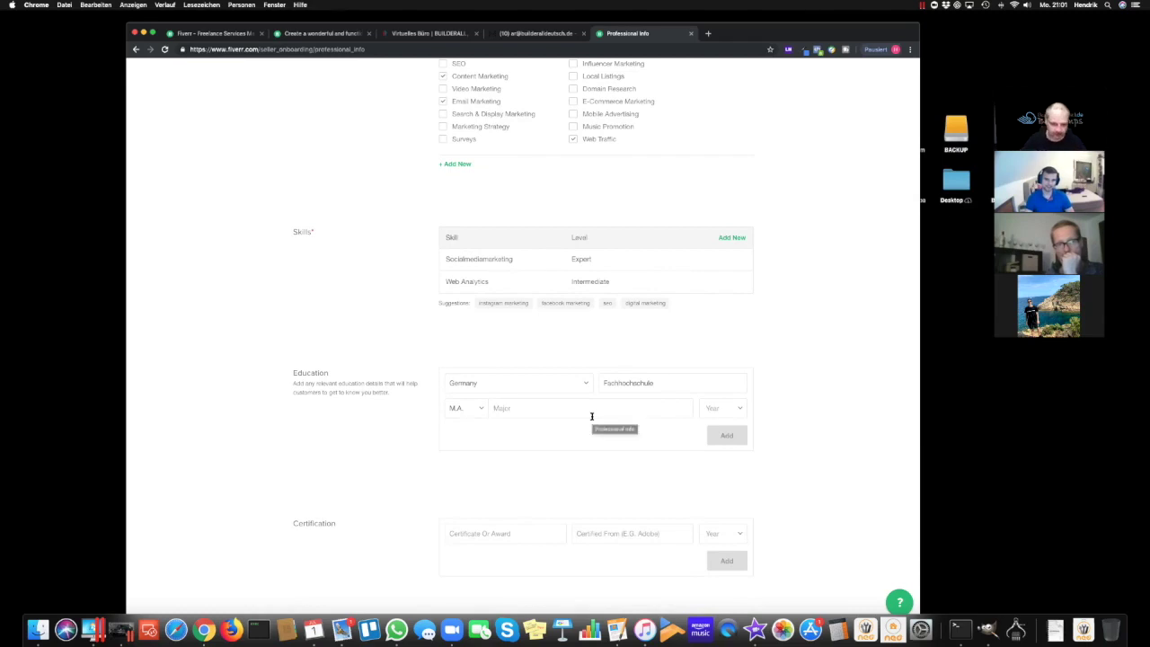
pyautogui.scroll(-1, 593, 417)
pyautogui.scroll(-3, 593, 417)
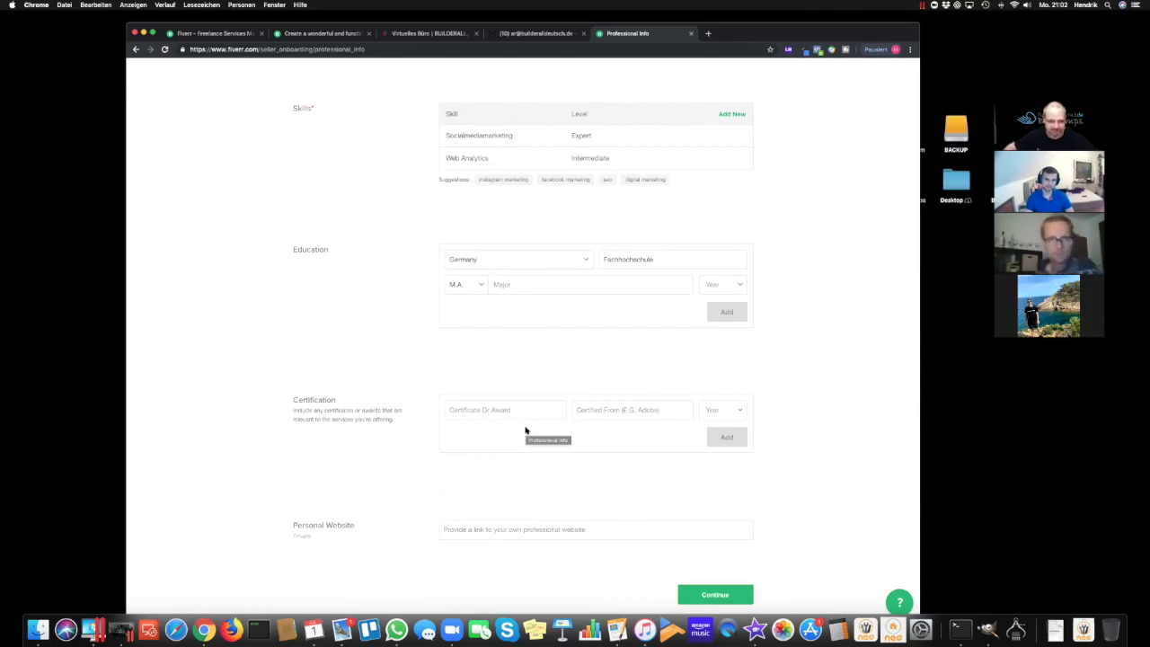
pyautogui.scroll(-1, 579, 349)
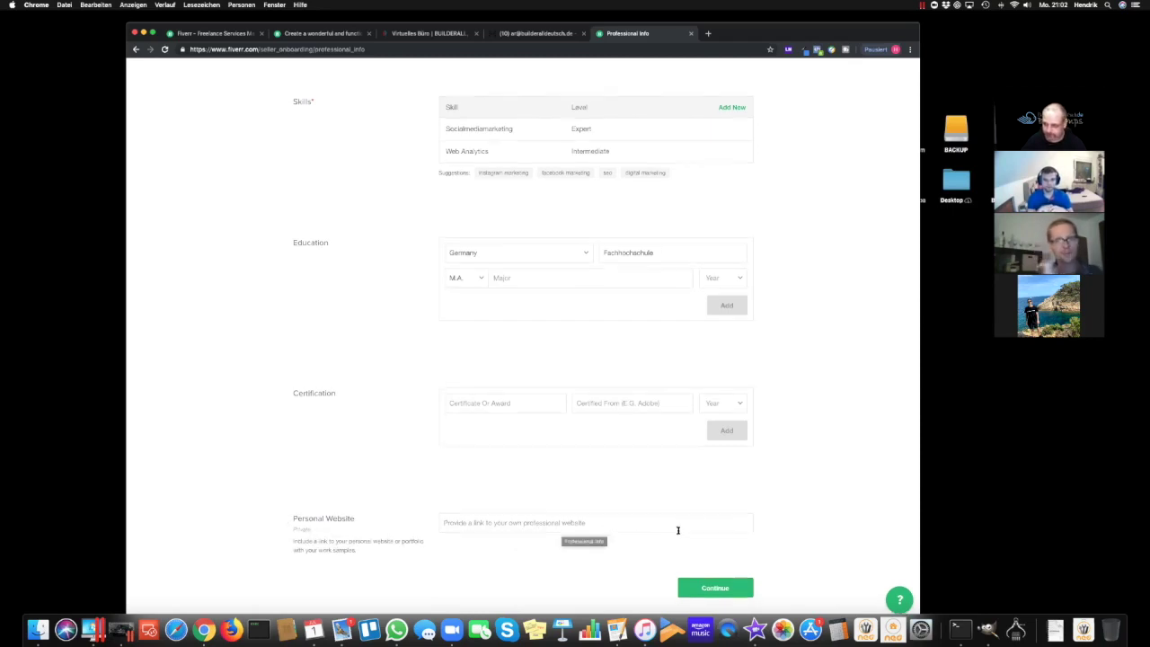
pyautogui.scroll(1, 736, 586)
pyautogui.scroll(5, 736, 587)
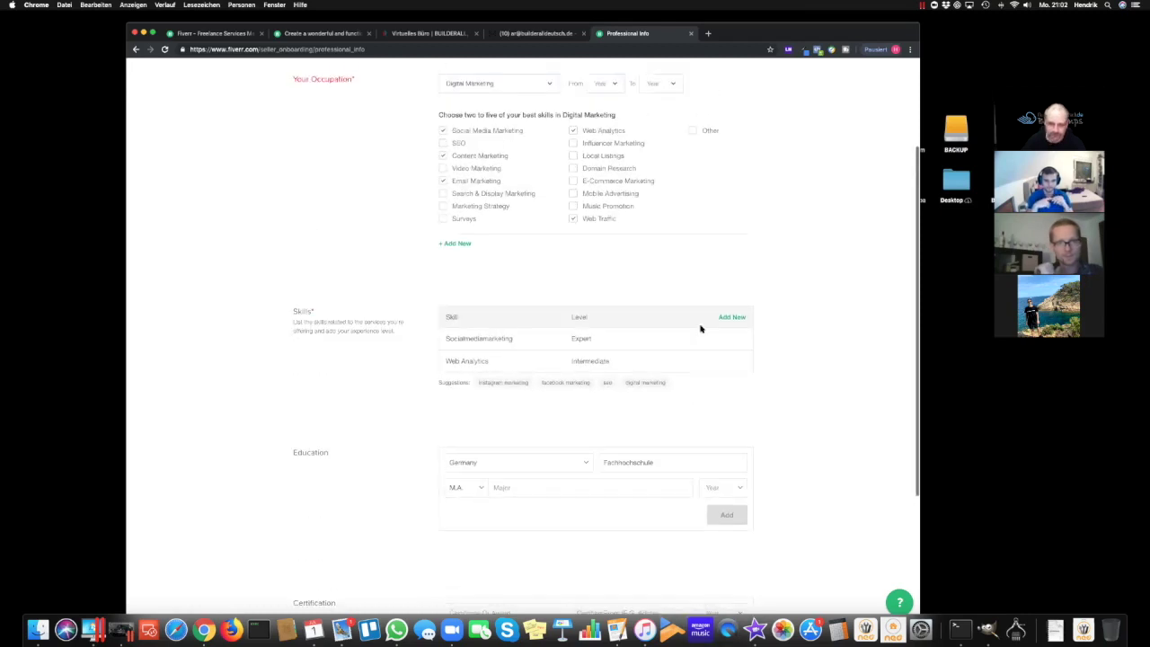
pyautogui.scroll(3, 287, 182)
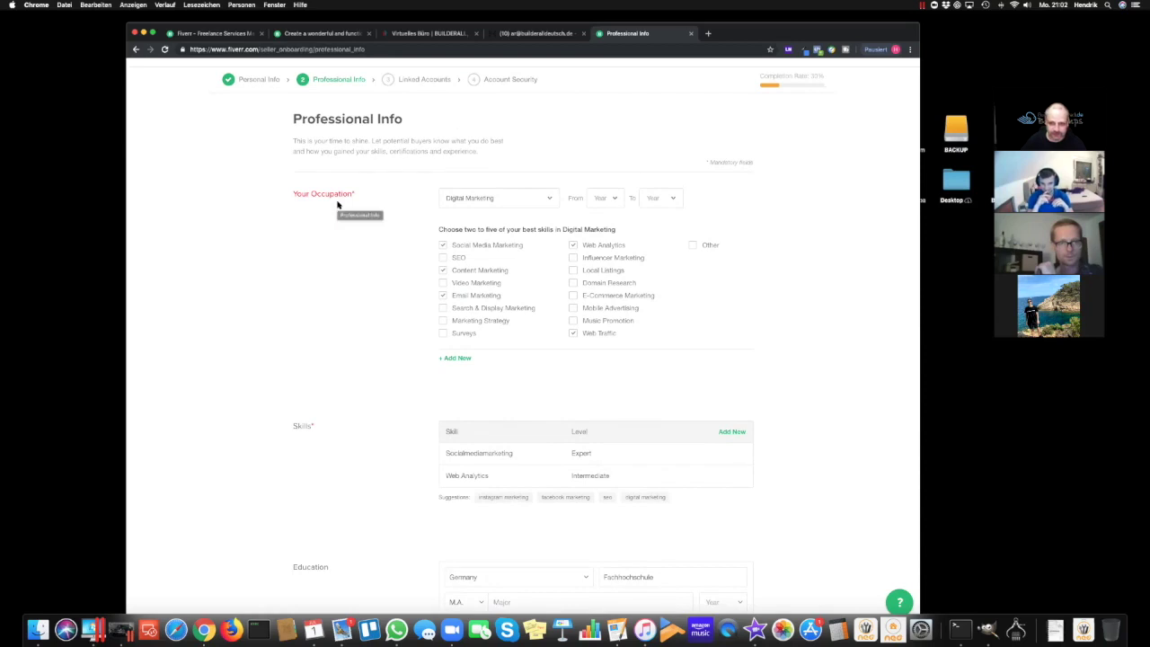
# Set the Digital Marketing occupation from 2010 to an end year and continue.
pyautogui.click(614, 198)
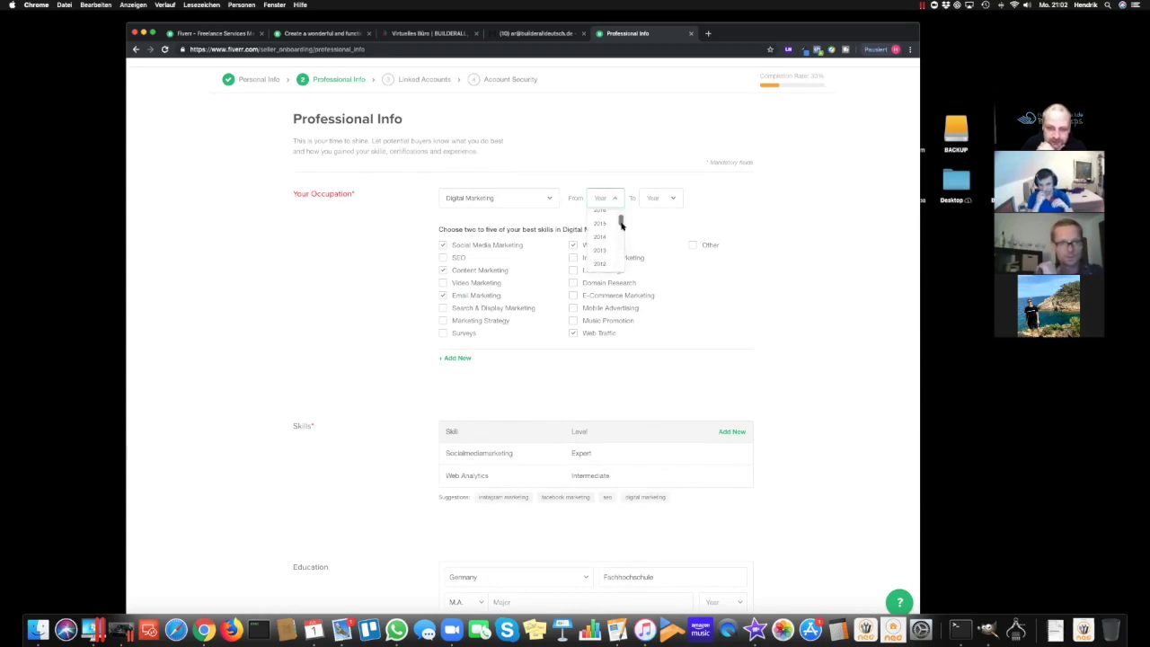
pyautogui.scroll(-3, 602, 261)
pyautogui.scroll(-2, 602, 261)
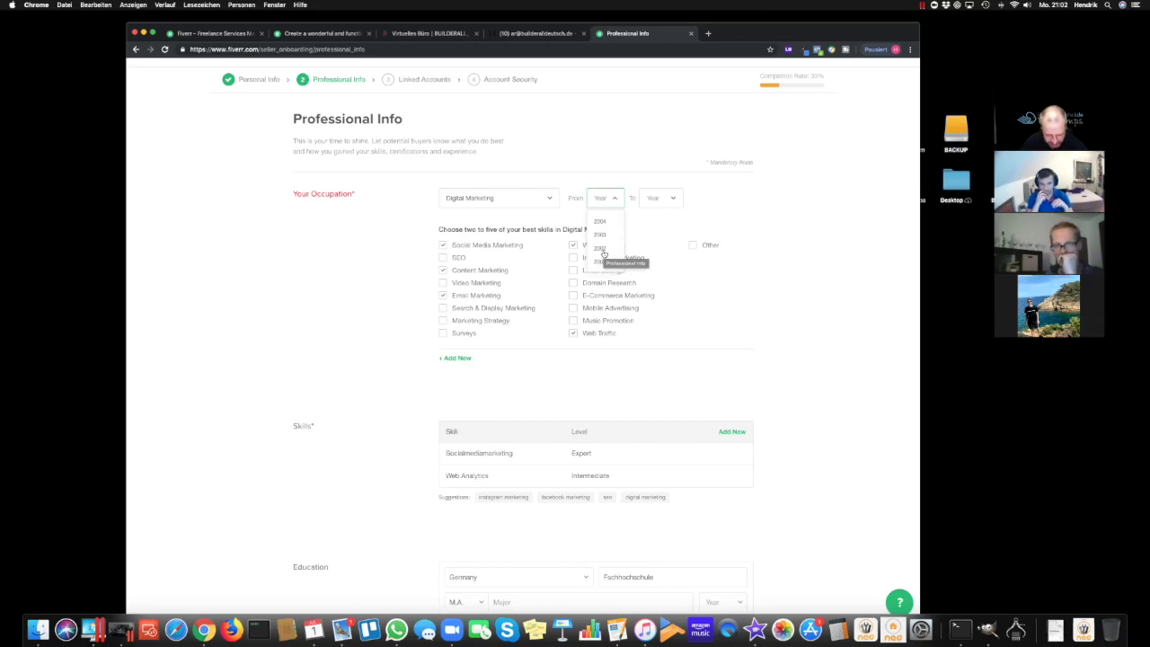
pyautogui.scroll(3, 604, 255)
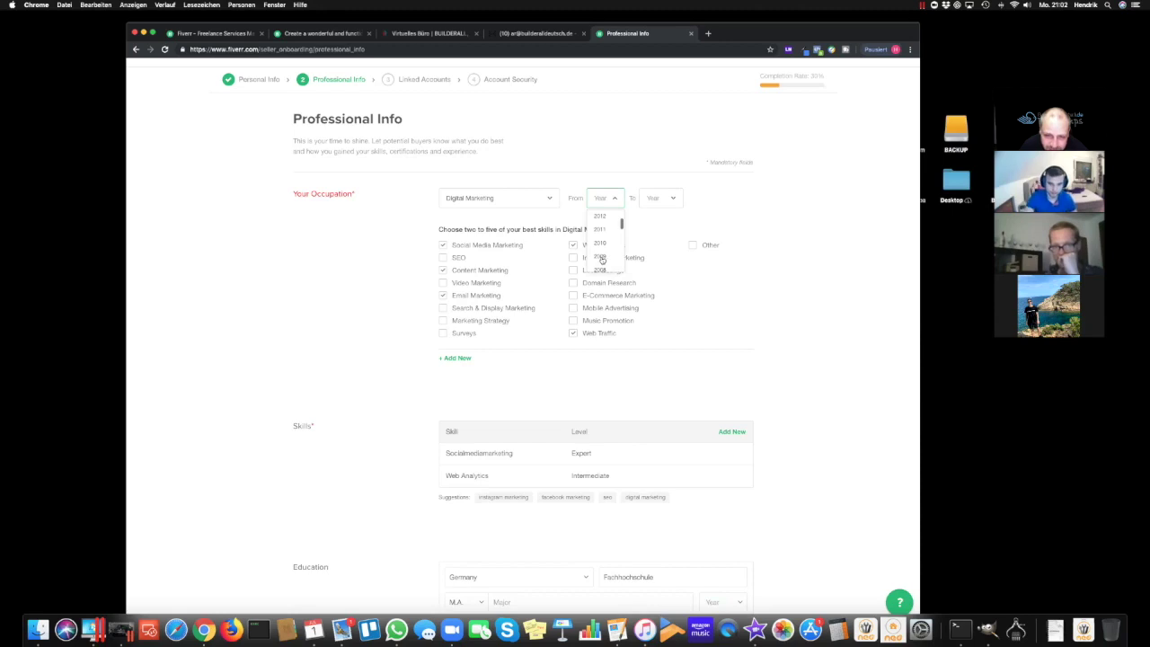
pyautogui.click(601, 245)
pyautogui.click(673, 199)
pyautogui.click(658, 224)
pyautogui.scroll(-8, 742, 310)
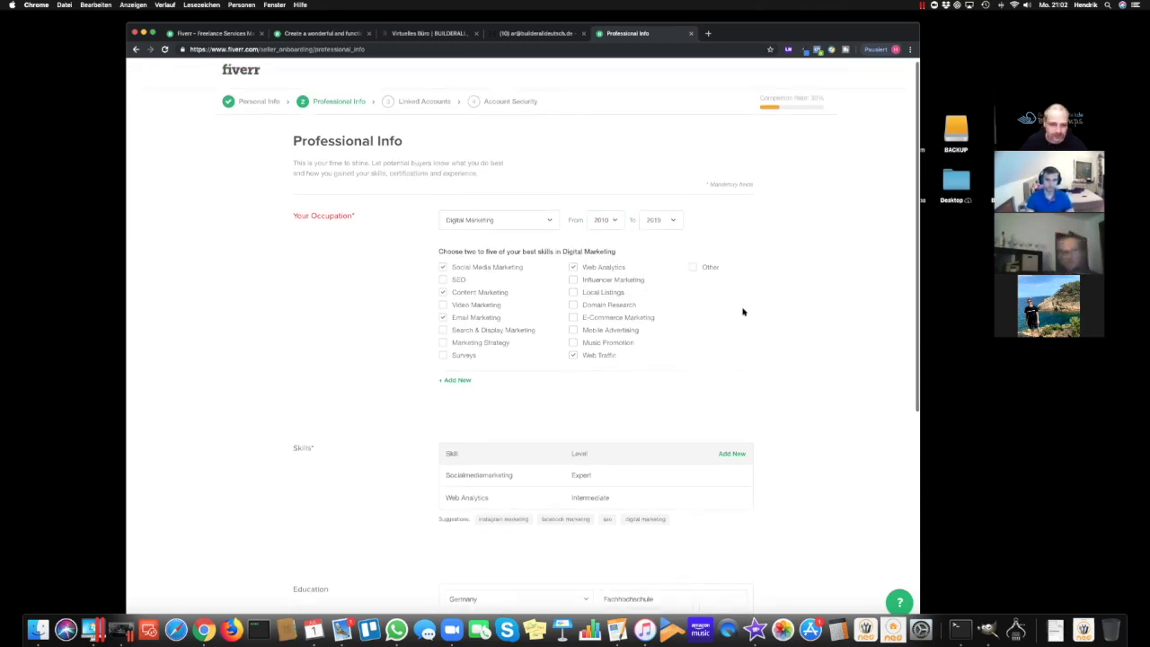
pyautogui.click(716, 588)
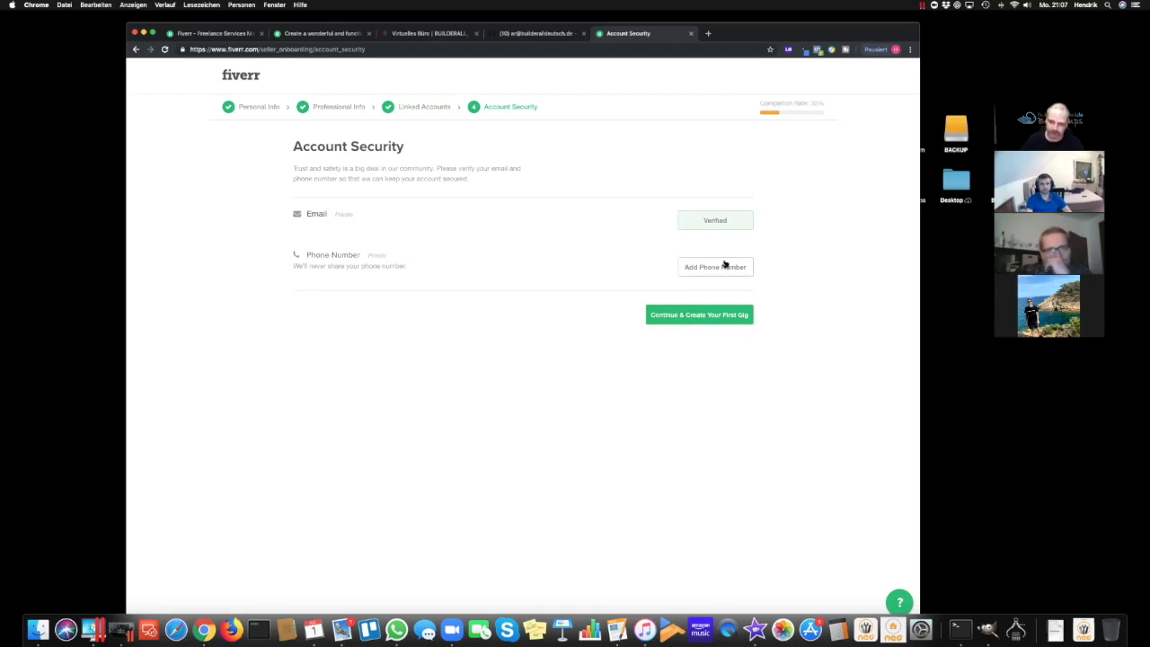
# Close the phone form, dismiss the profile completion notice, and reopen phone verification.
pyautogui.click(737, 266)
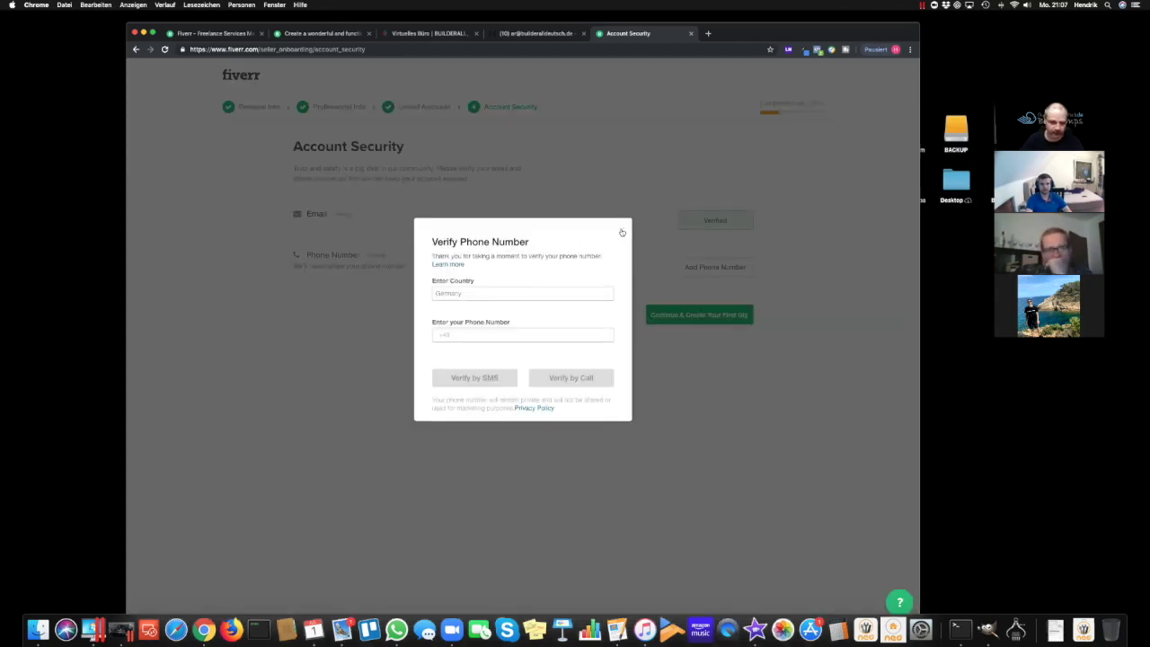
pyautogui.click(621, 230)
pyautogui.click(670, 316)
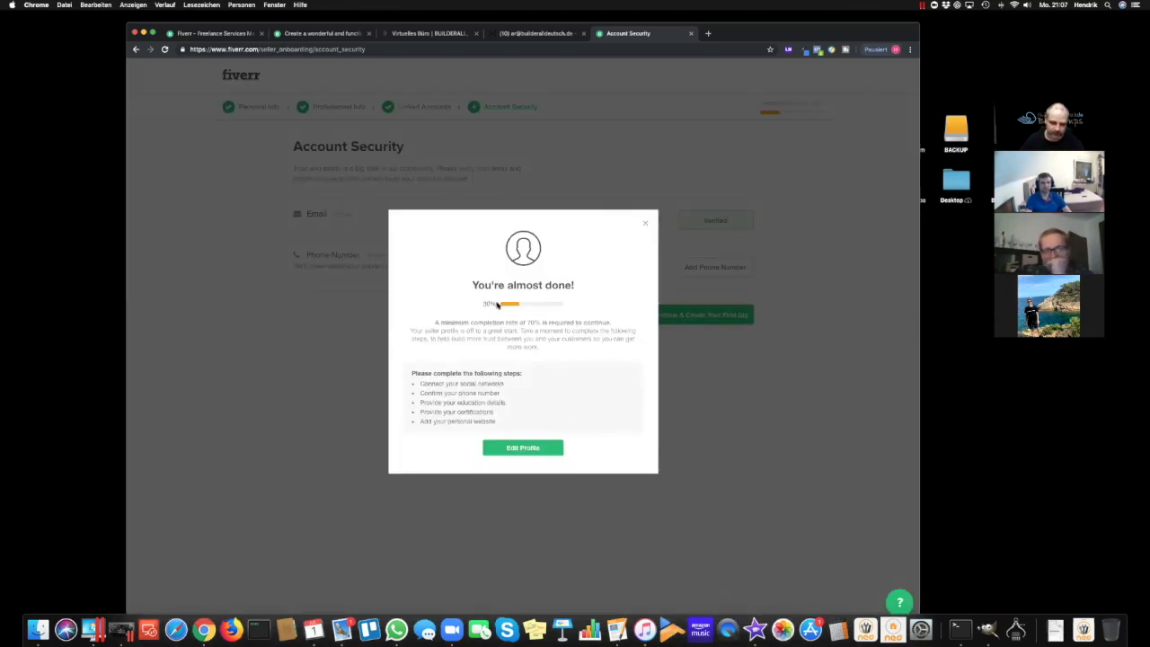
pyautogui.click(646, 223)
pyautogui.click(715, 271)
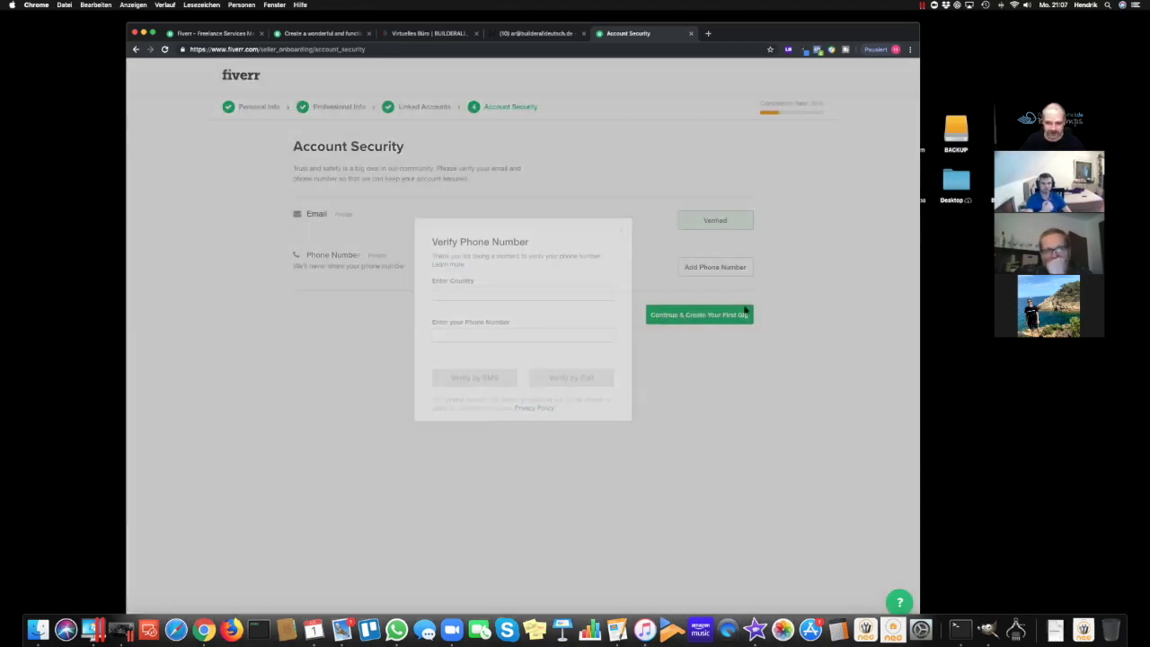
# Enter the phone number, request a verification call, and submit the four-digit code.
pyautogui.click(482, 331)
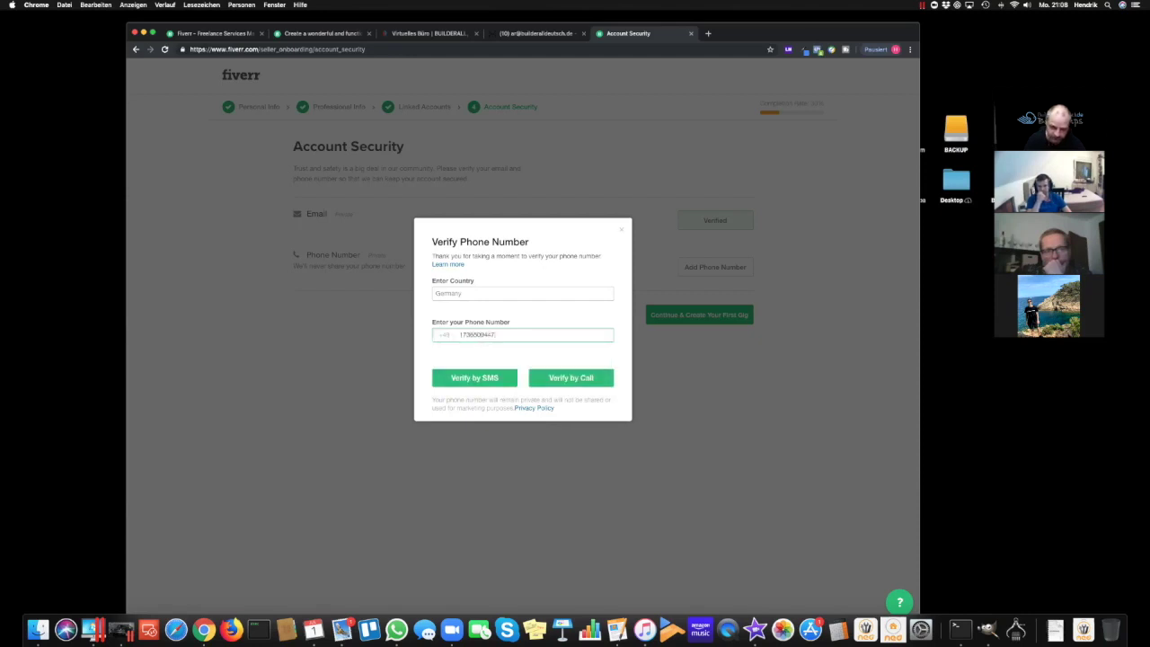
pyautogui.click(578, 378)
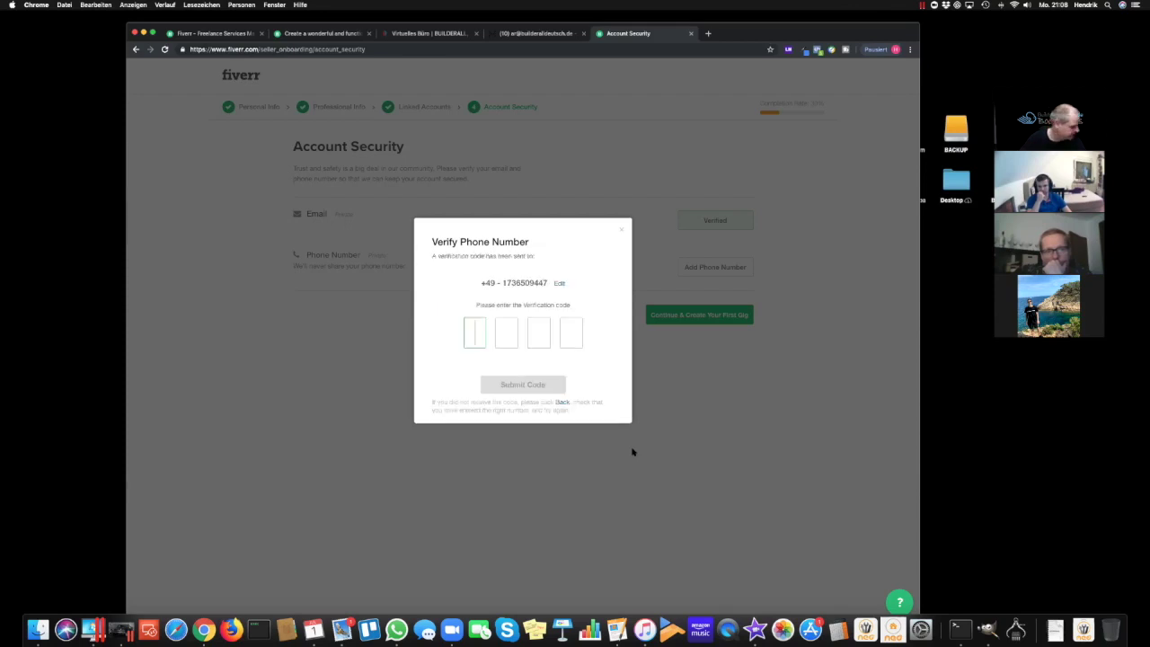
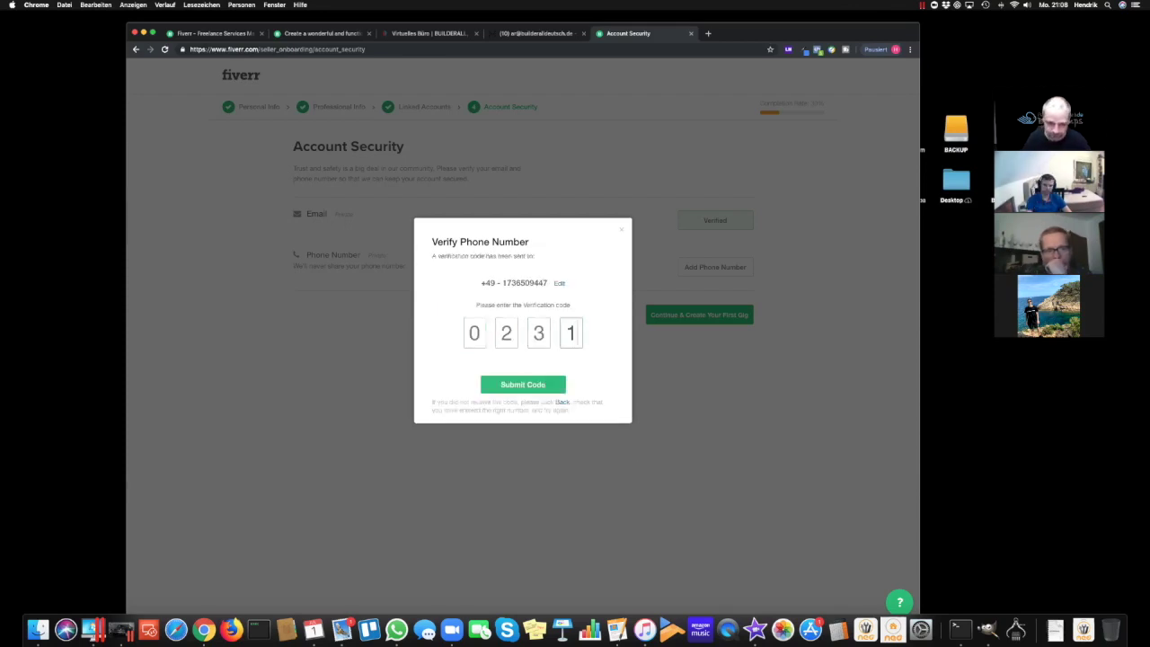
pyautogui.click(503, 384)
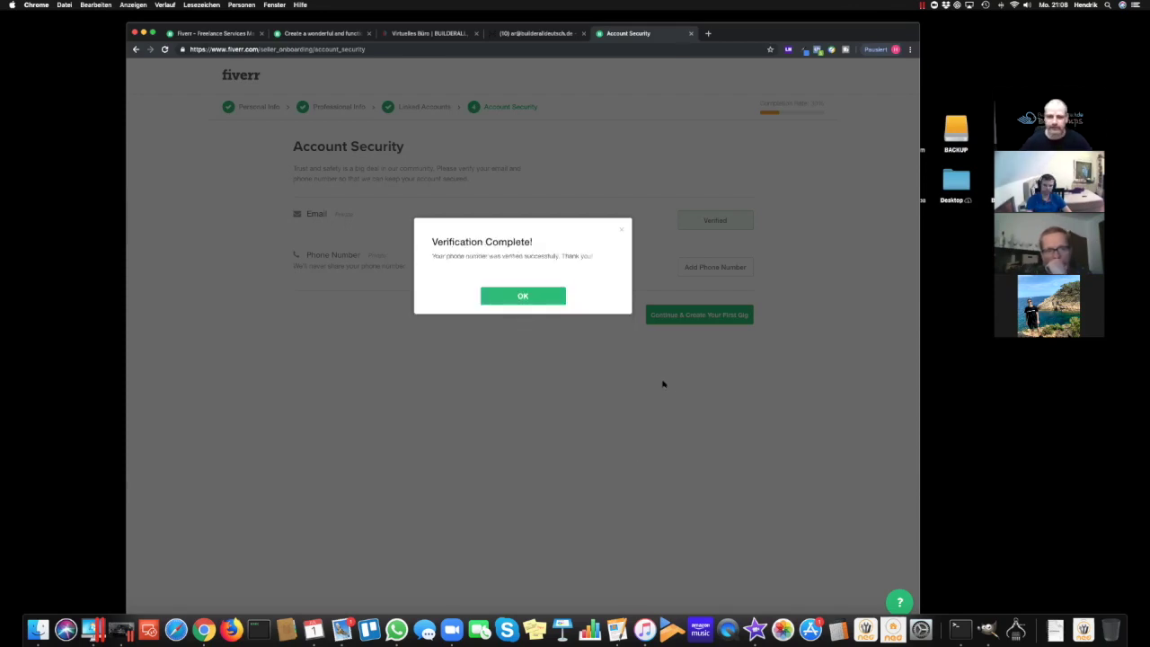
# Add the security question 'In what city did your parents meet?' with its answer.
pyautogui.click(545, 297)
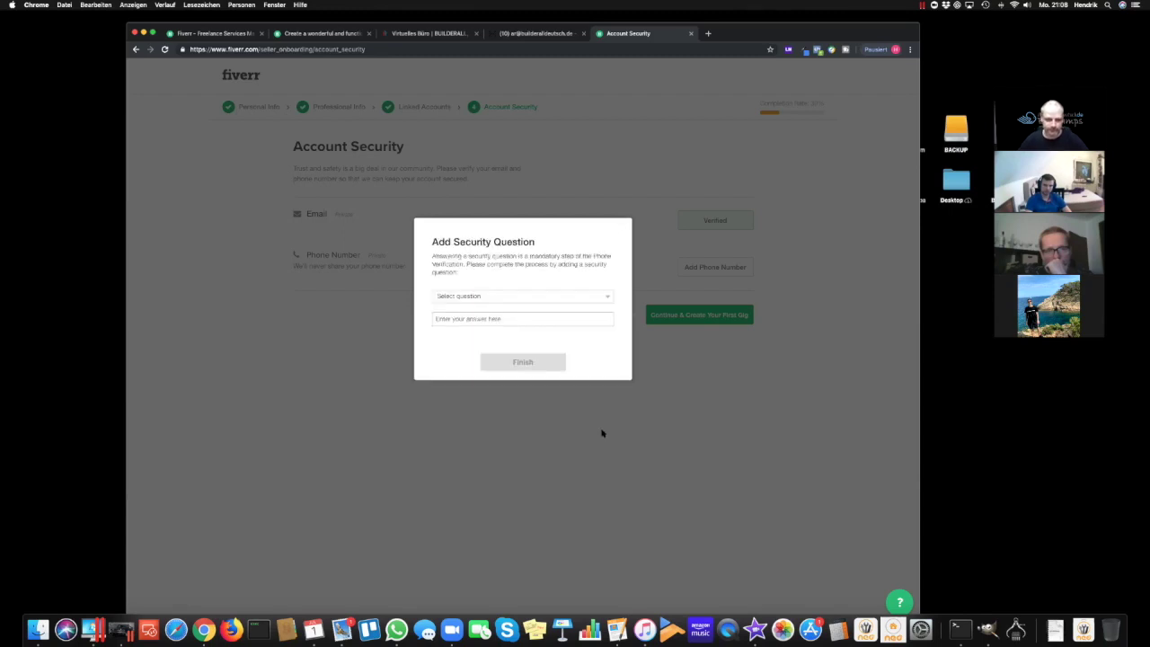
pyautogui.click(561, 297)
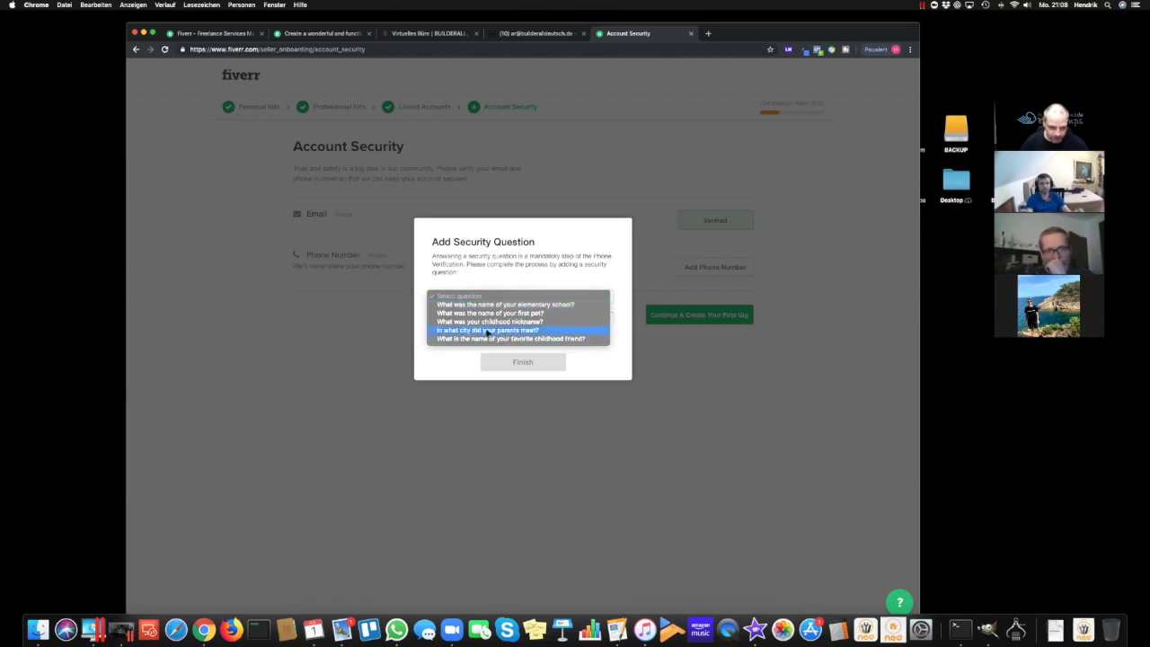
pyautogui.click(534, 332)
pyautogui.click(506, 320)
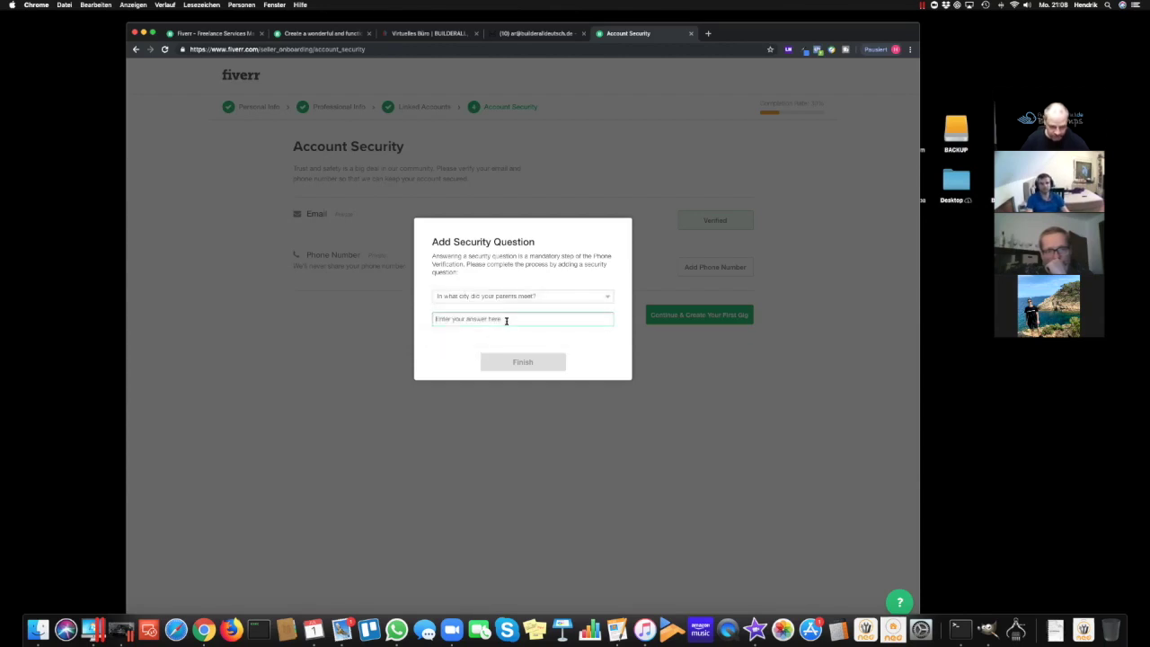
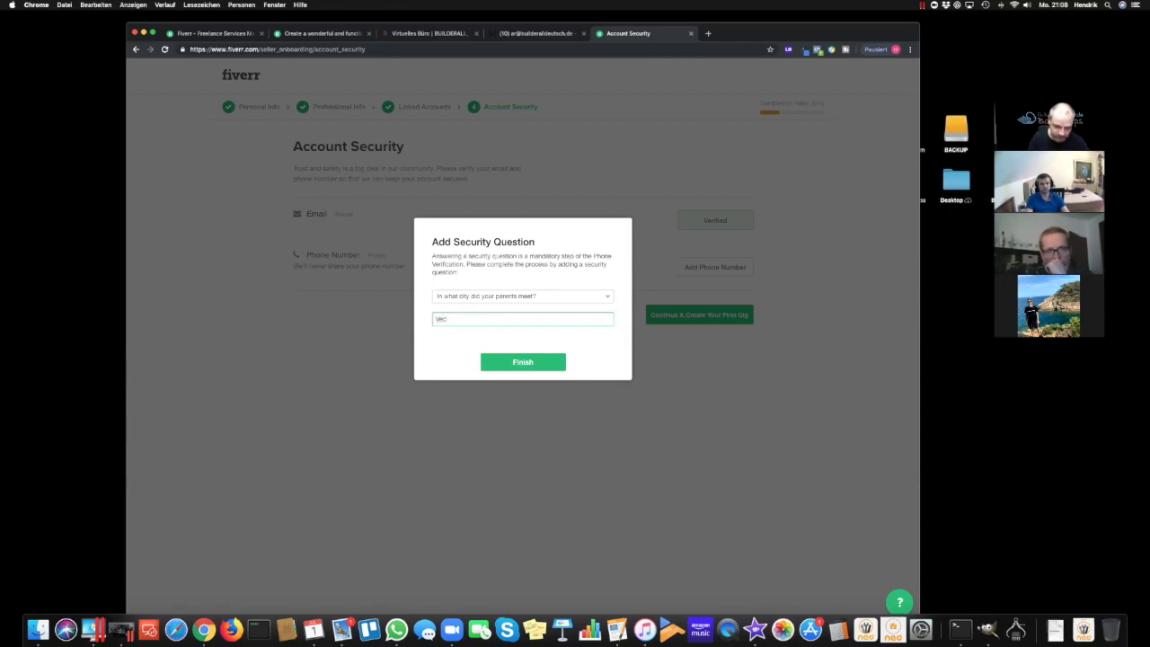
pyautogui.click(528, 361)
pyautogui.click(535, 297)
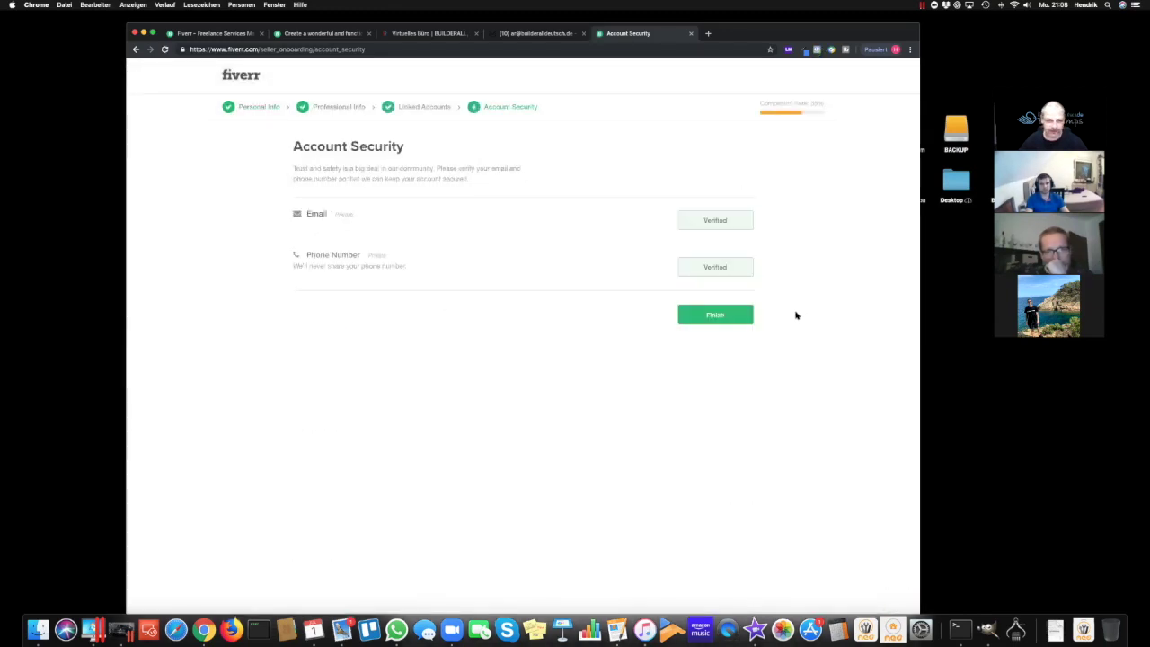
# Finish Account Security, then connect Facebook on the Linked Accounts step.
pyautogui.click(717, 317)
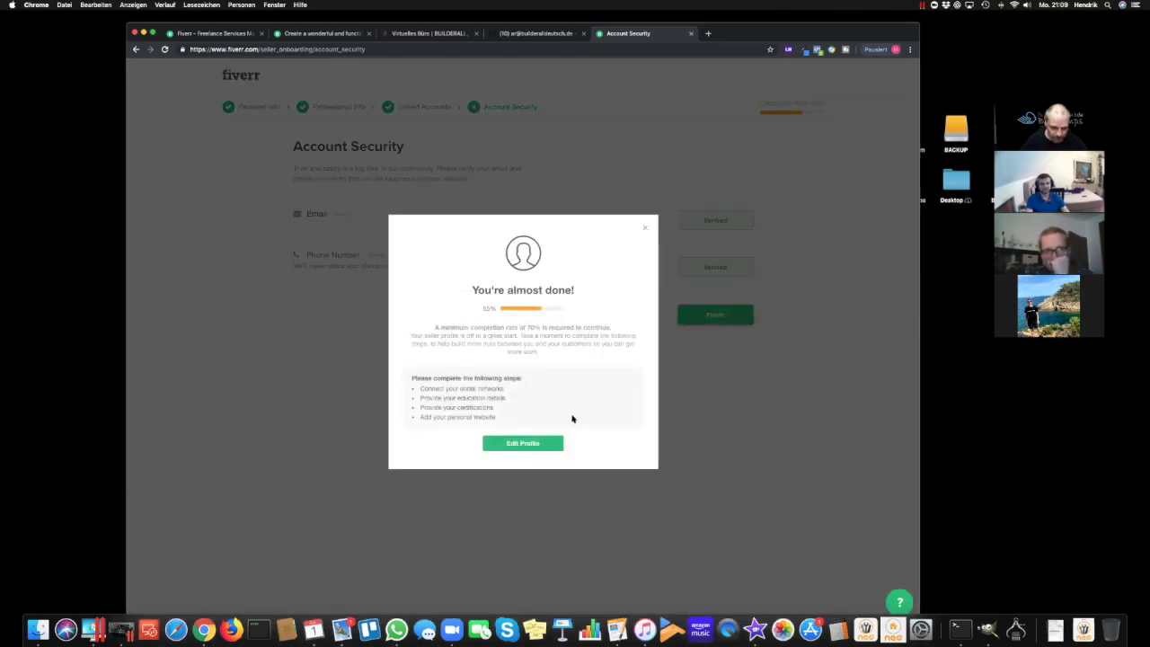
pyautogui.click(645, 229)
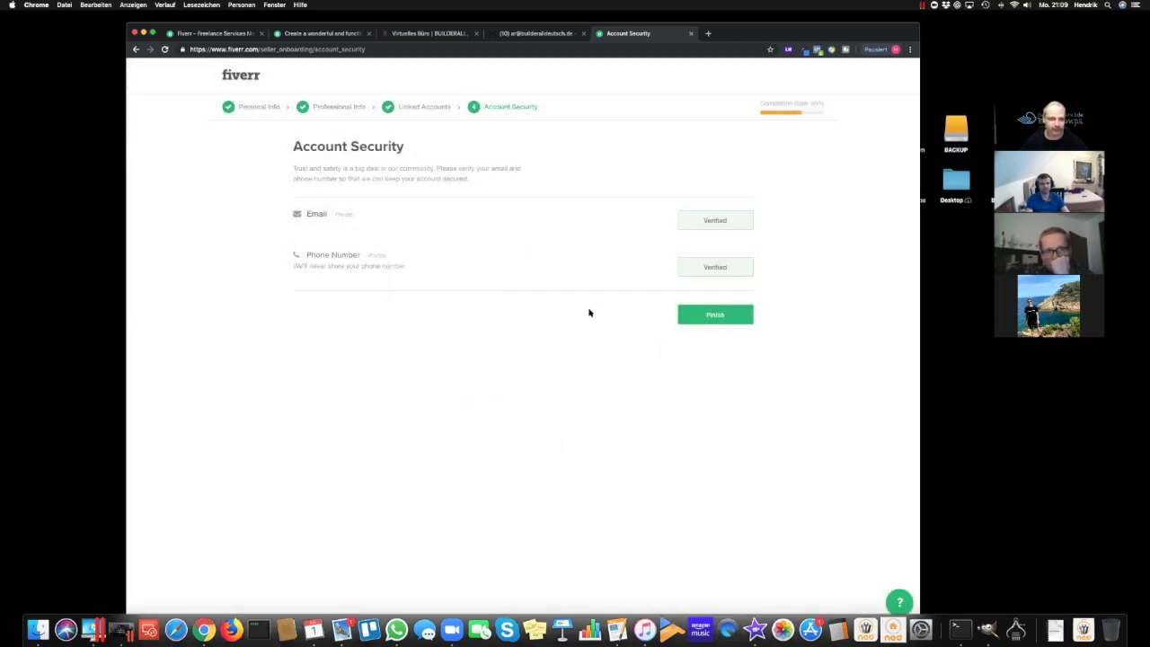
pyautogui.click(414, 109)
pyautogui.click(716, 337)
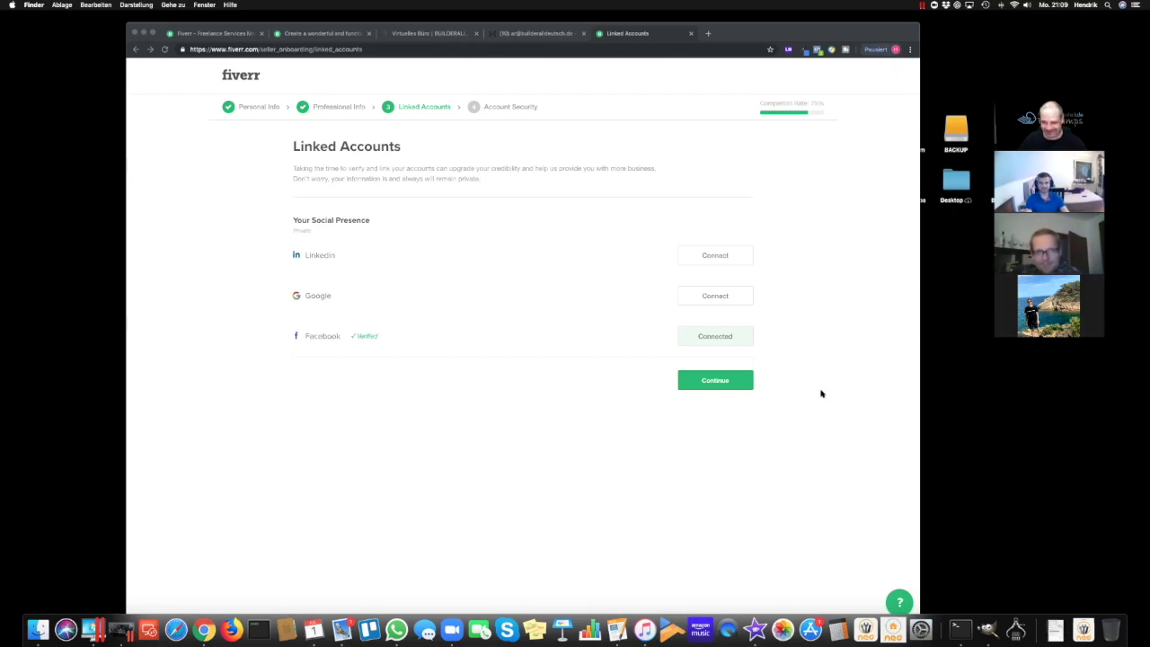
# Continue to Account Security, finish onboarding, and confirm All Done to start a gig.
pyautogui.click(743, 366)
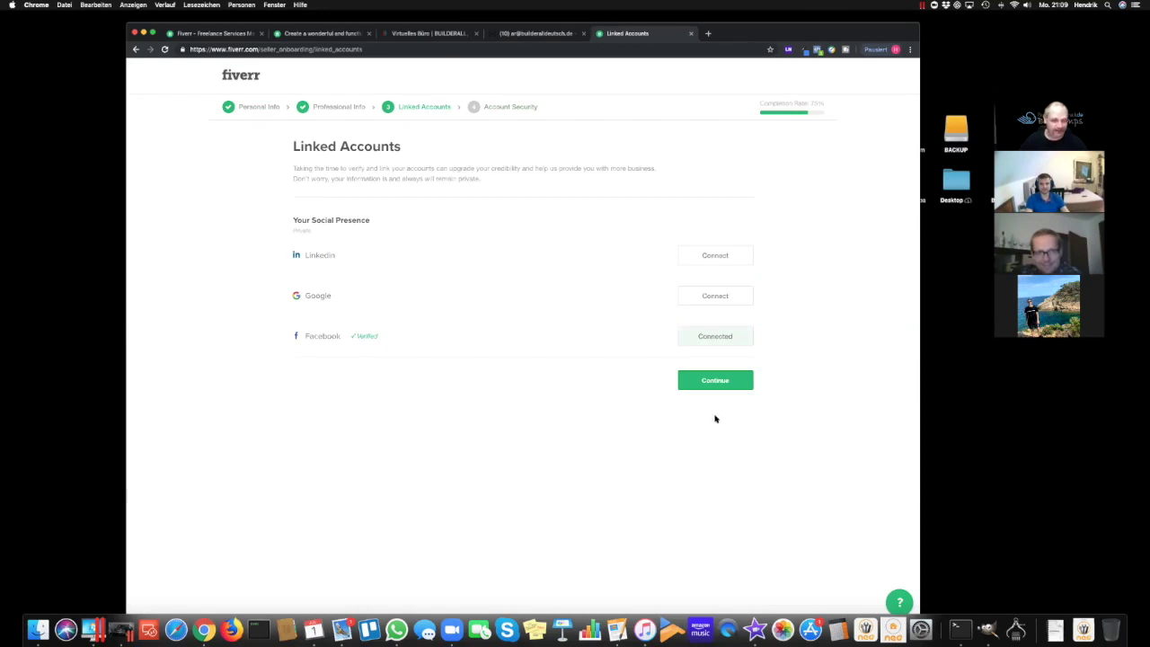
pyautogui.click(715, 381)
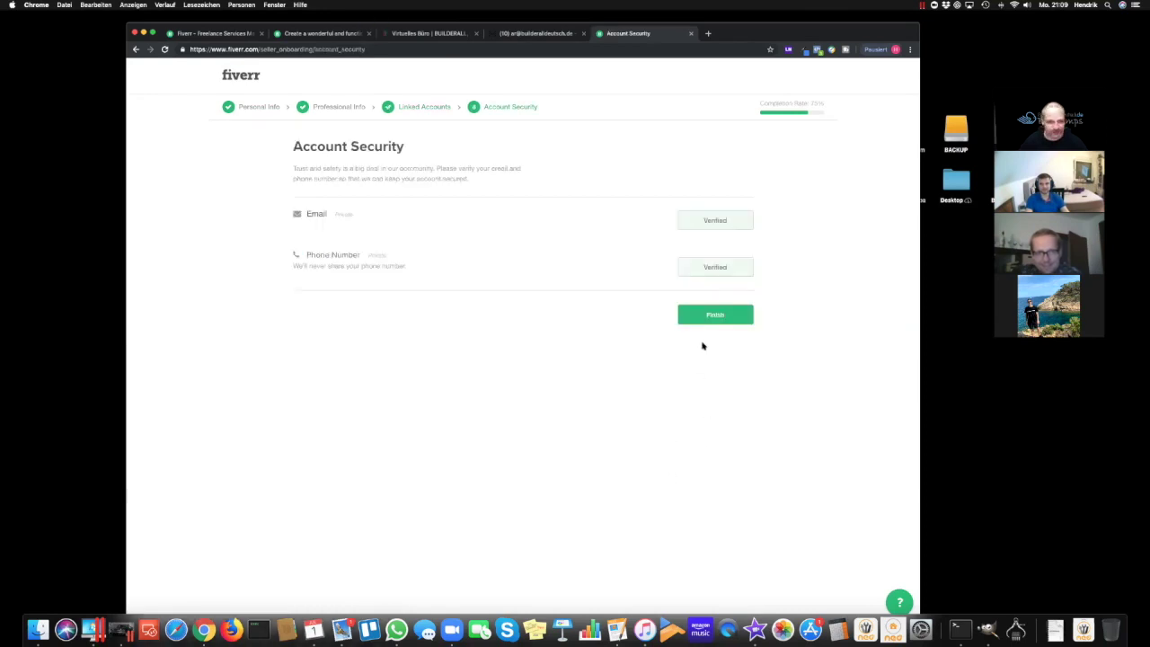
pyautogui.click(725, 320)
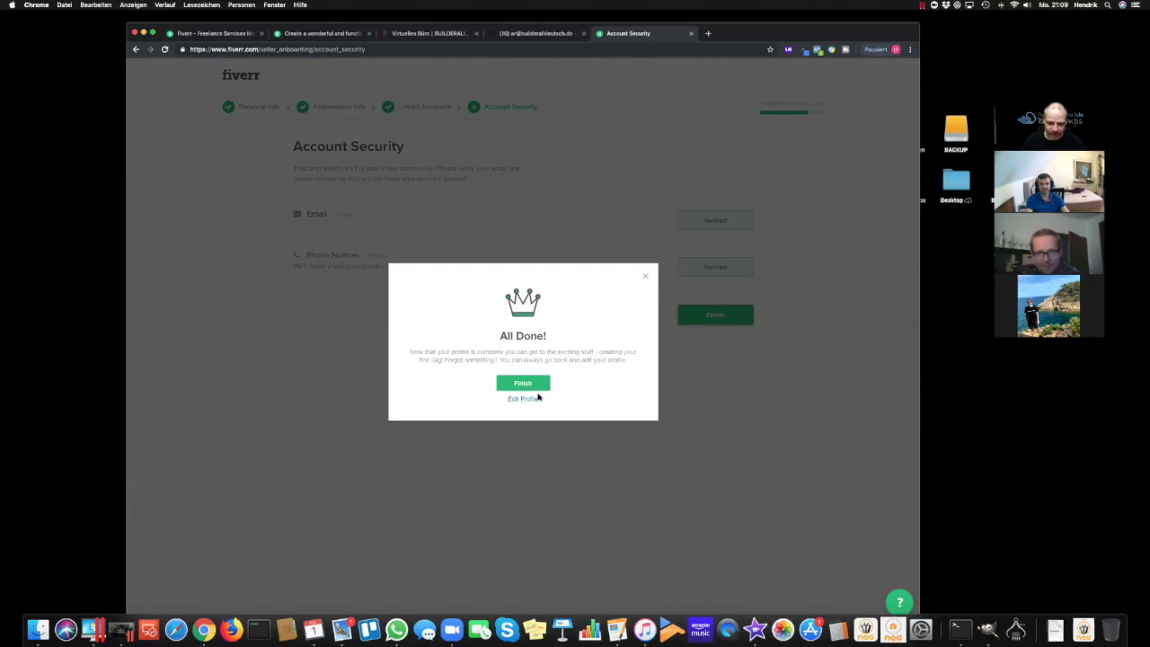
pyautogui.click(523, 384)
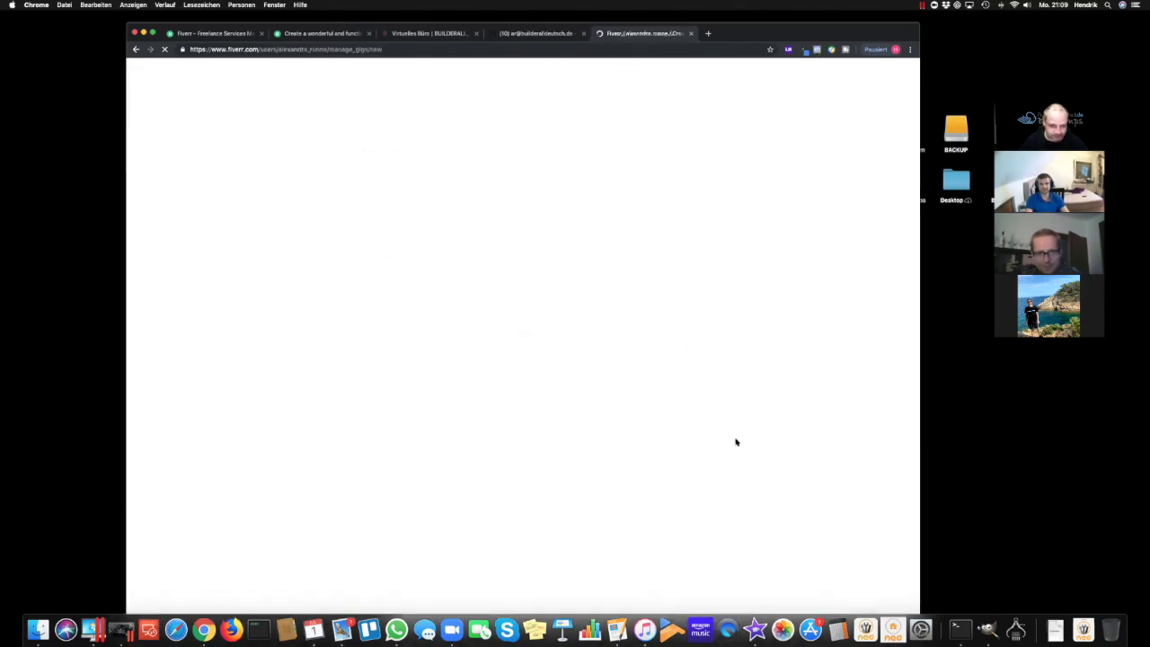
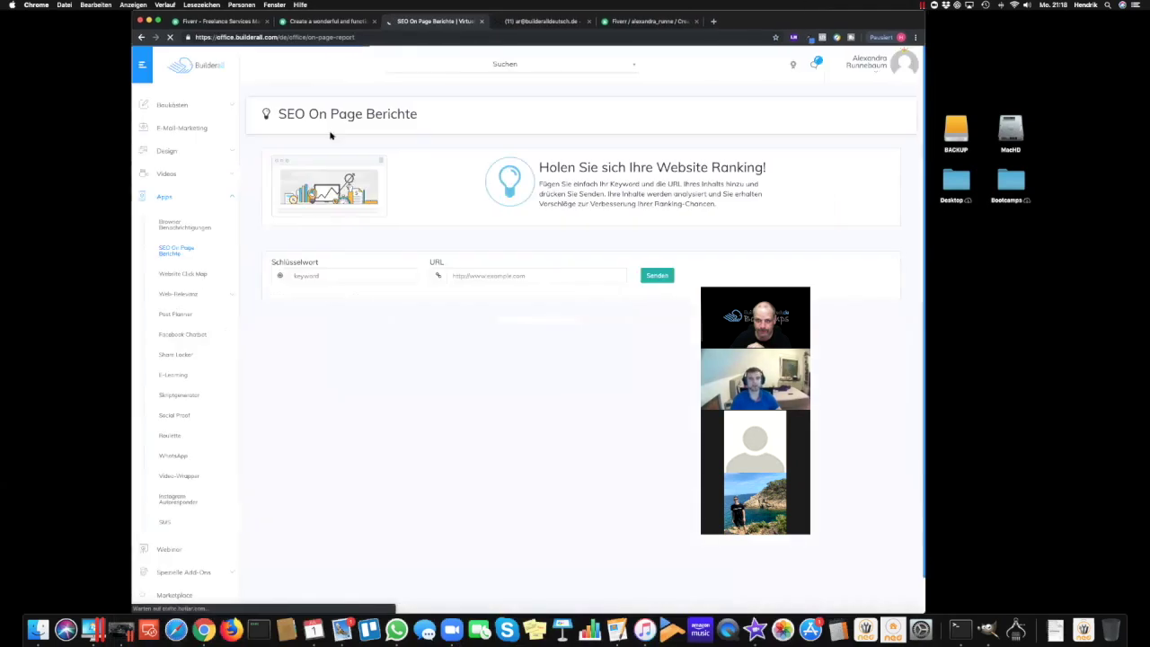
pyautogui.click(552, 280)
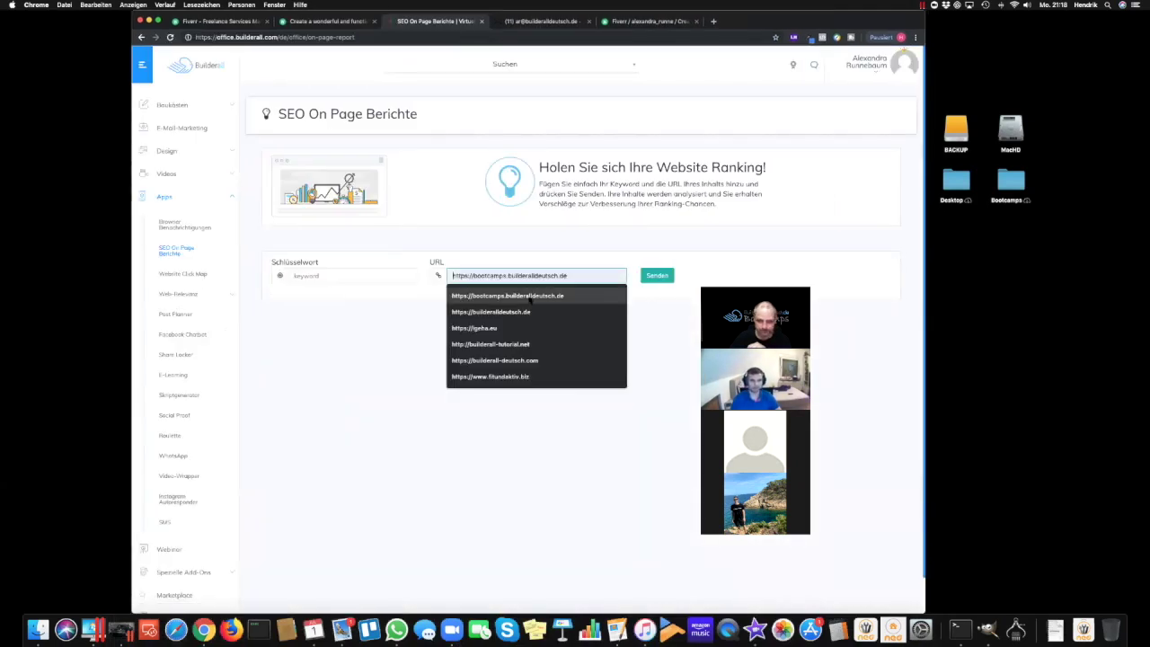
pyautogui.click(506, 312)
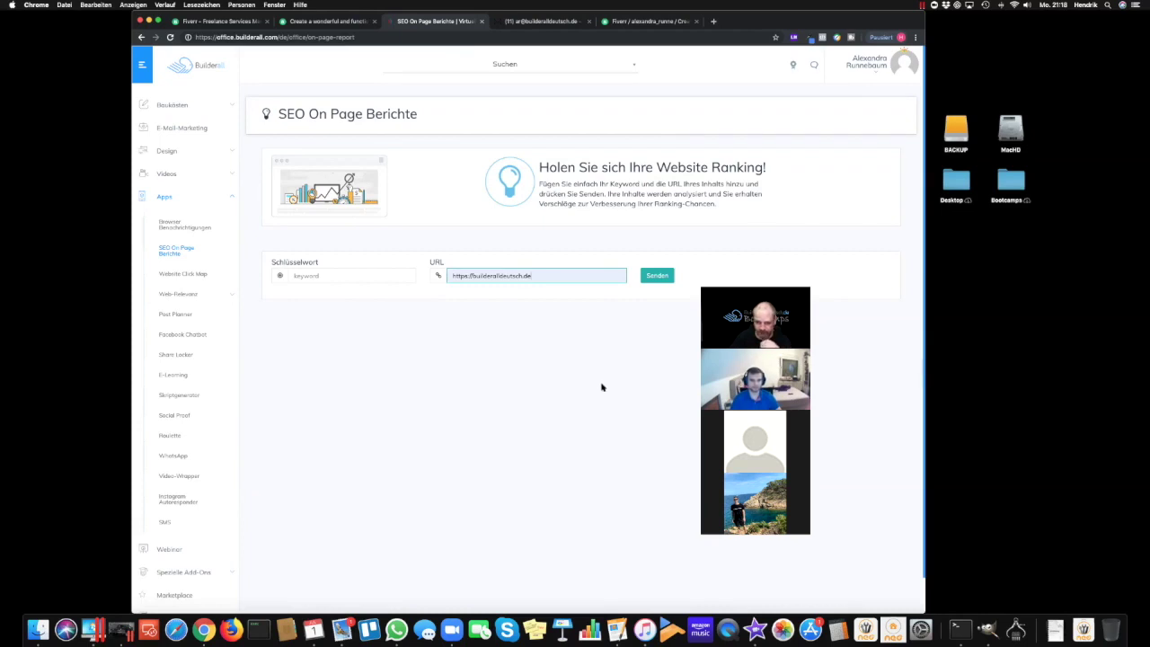
pyautogui.click(342, 278)
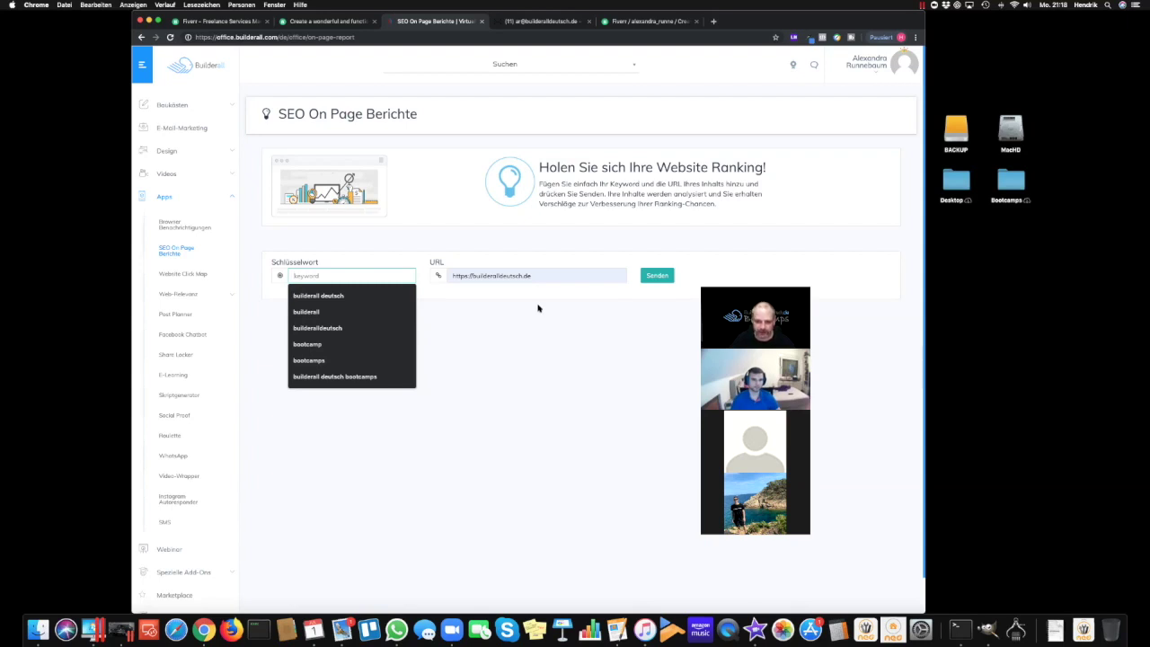
pyautogui.click(318, 328)
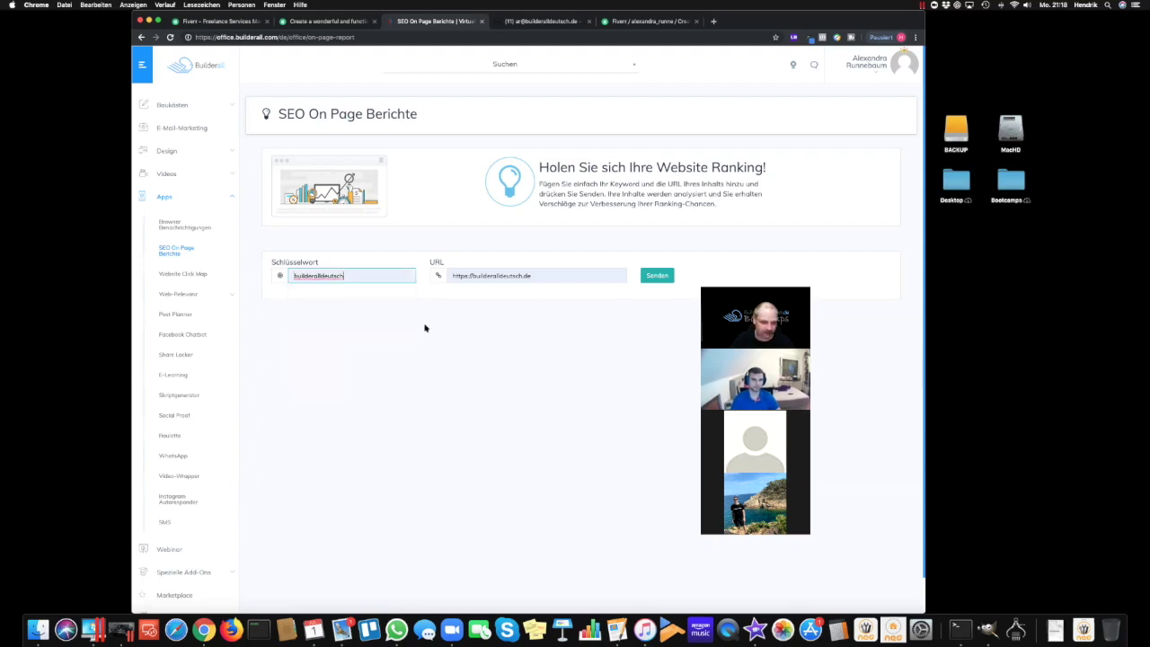
pyautogui.click(351, 276)
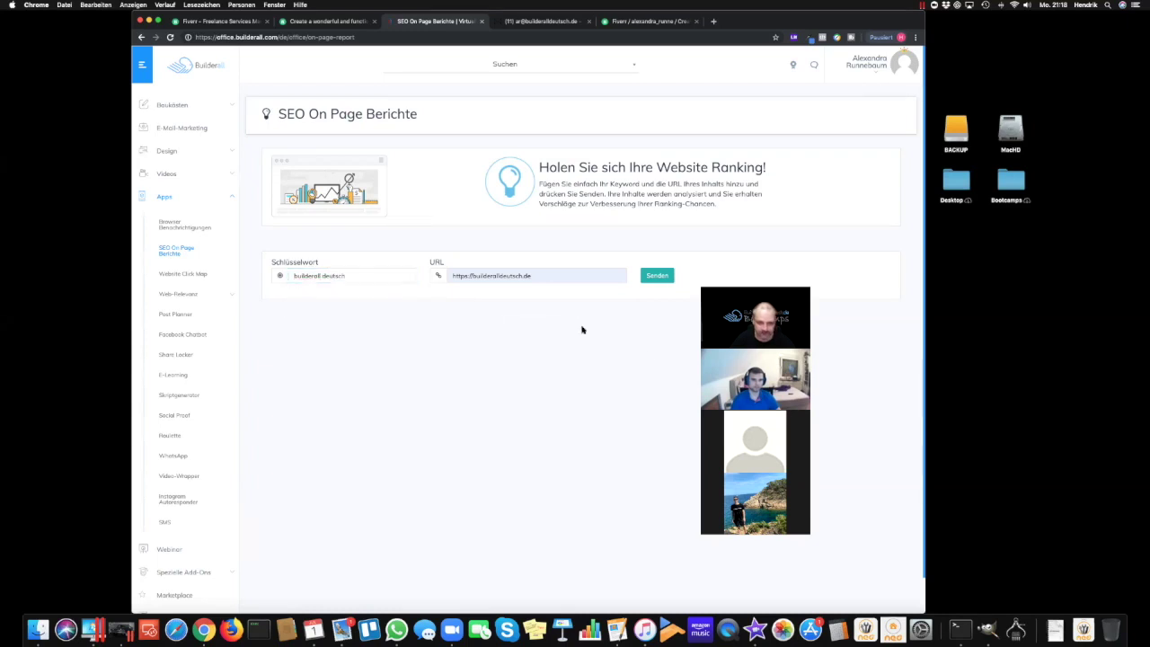
pyautogui.click(654, 276)
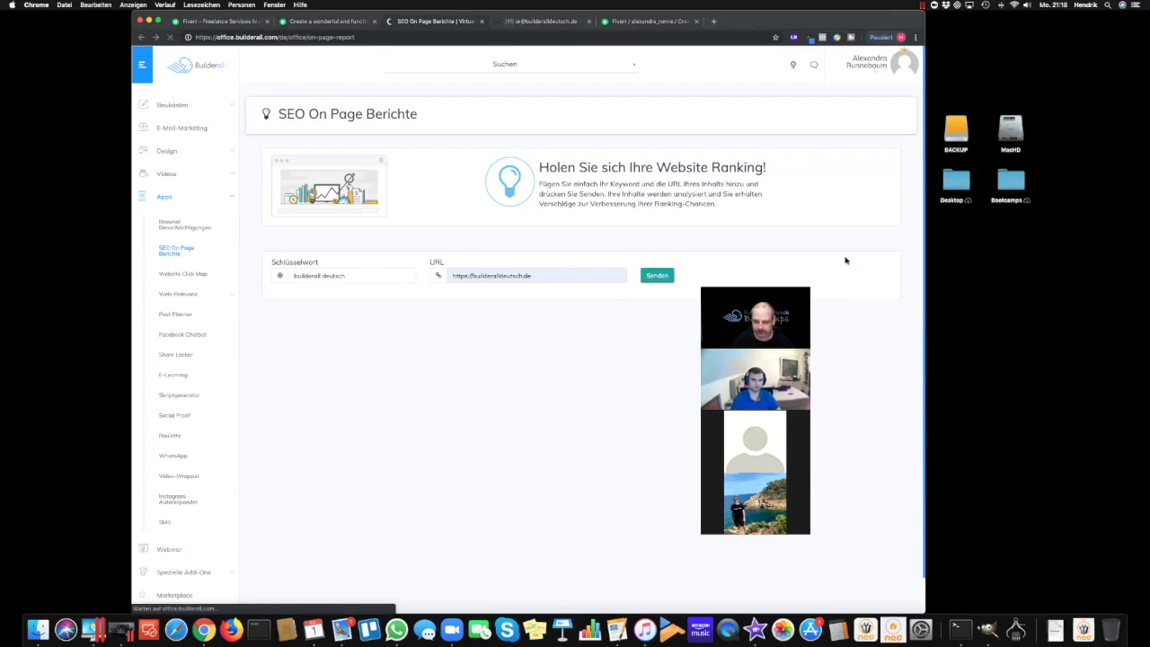
# Expand the Accessible to Engines, Broad Keyword Usage and Rel Canonical factor explanations.
pyautogui.scroll(-5, 611, 415)
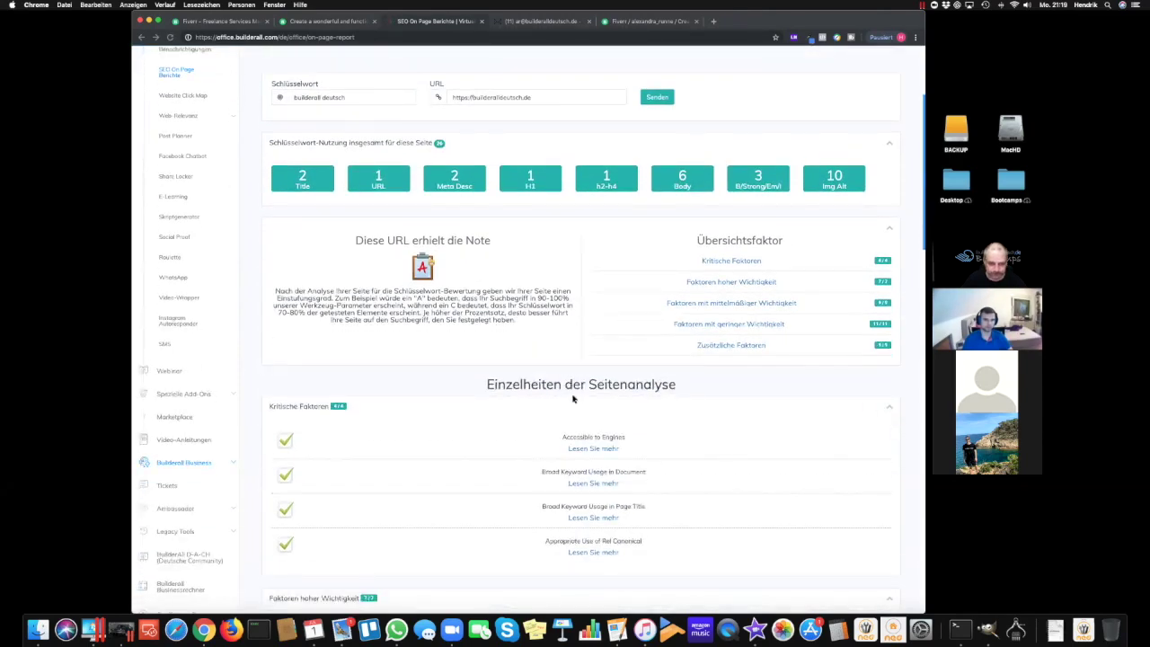
pyautogui.scroll(-3, 609, 370)
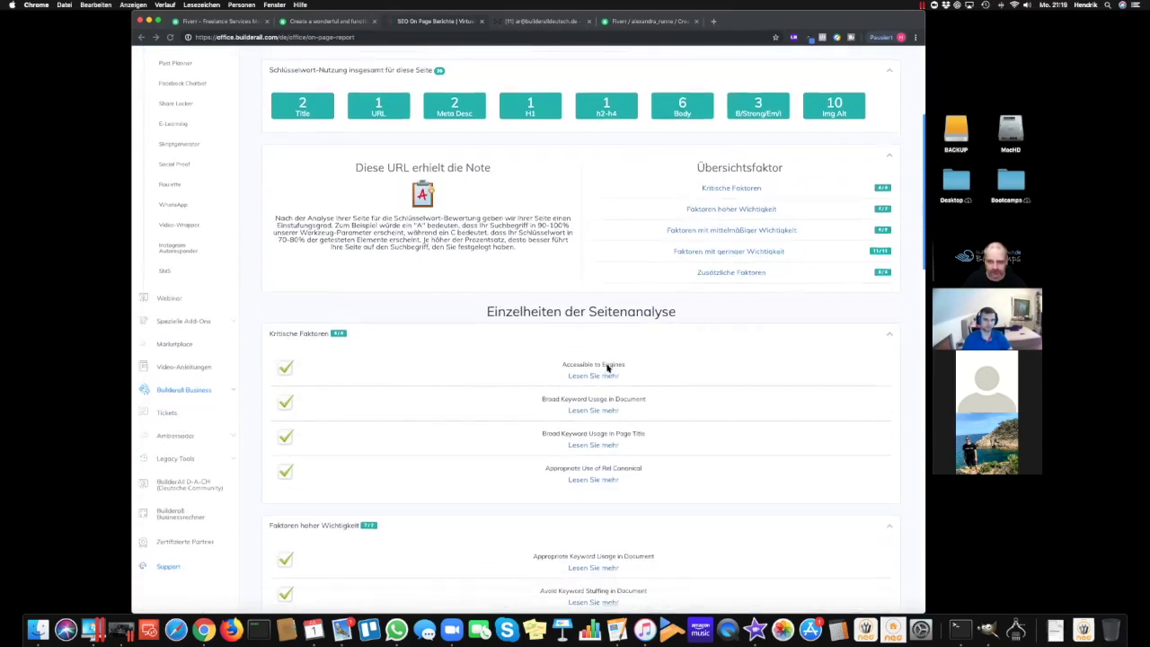
pyautogui.scroll(-2, 695, 381)
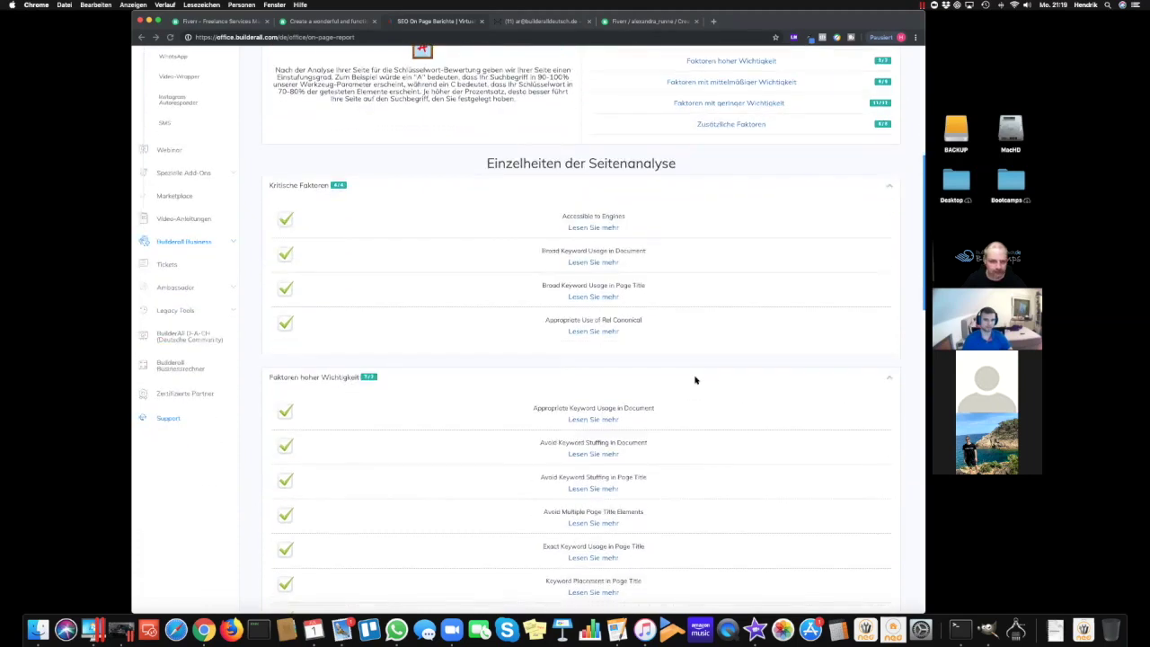
pyautogui.scroll(-1, 694, 380)
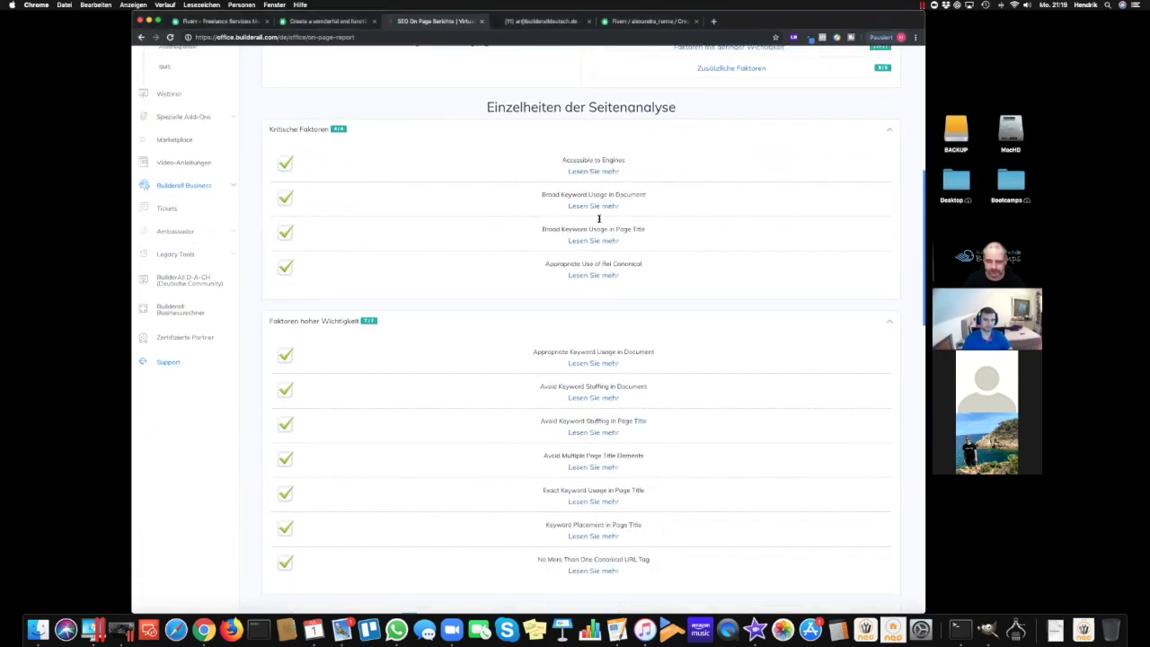
pyautogui.click(593, 172)
pyautogui.click(589, 296)
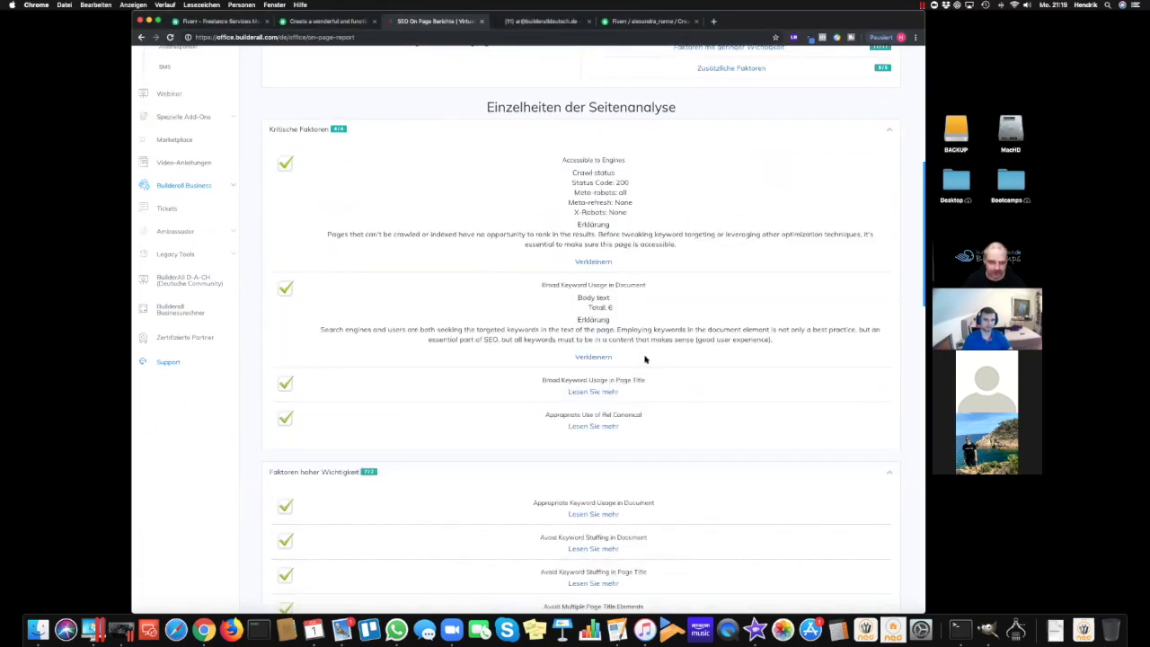
pyautogui.scroll(-1, 593, 310)
pyautogui.click(595, 325)
pyautogui.scroll(-2, 588, 351)
pyautogui.click(593, 339)
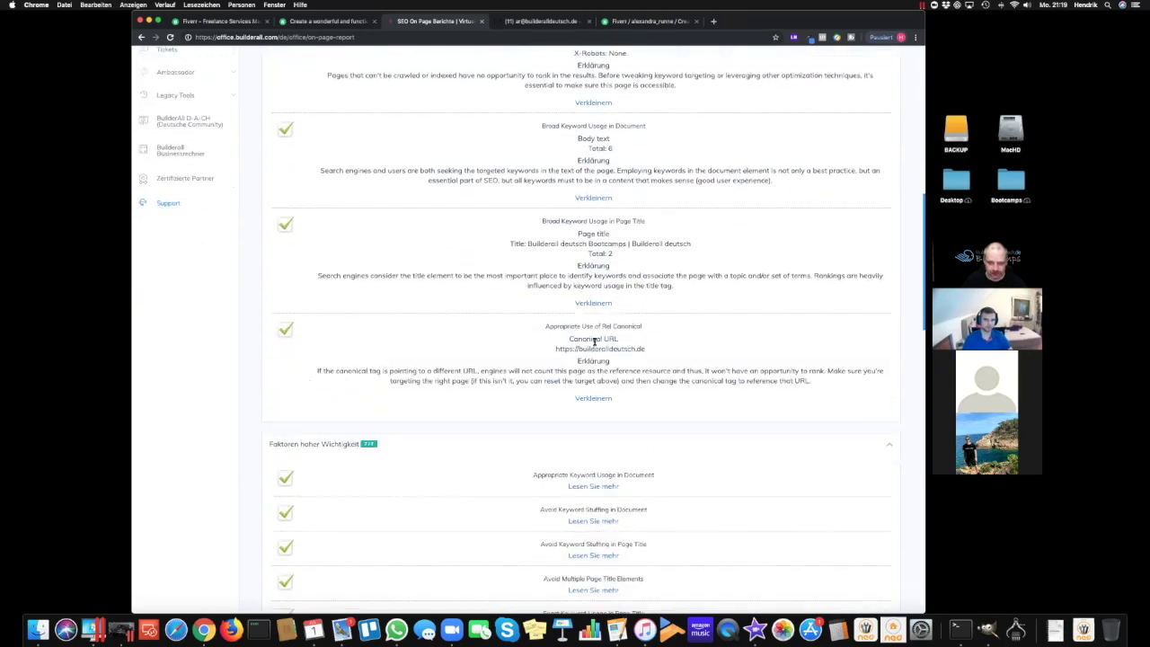
pyautogui.scroll(15, 675, 362)
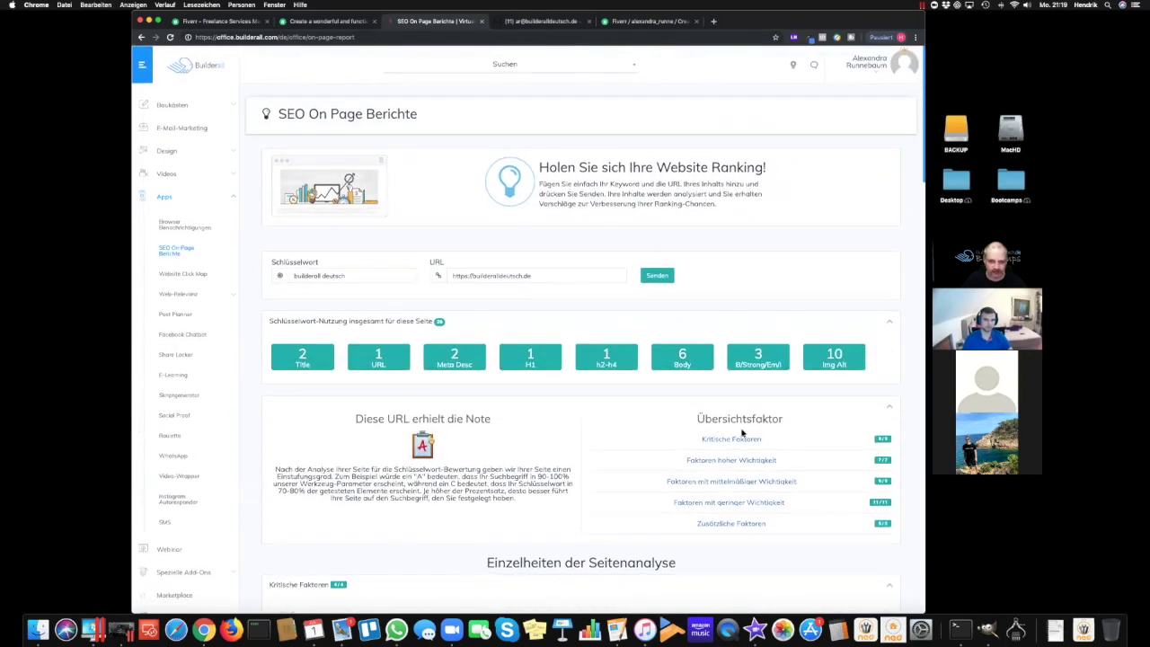
# Expand the Appropriate Characters in the URL explanation further down the report.
pyautogui.scroll(-10, 683, 423)
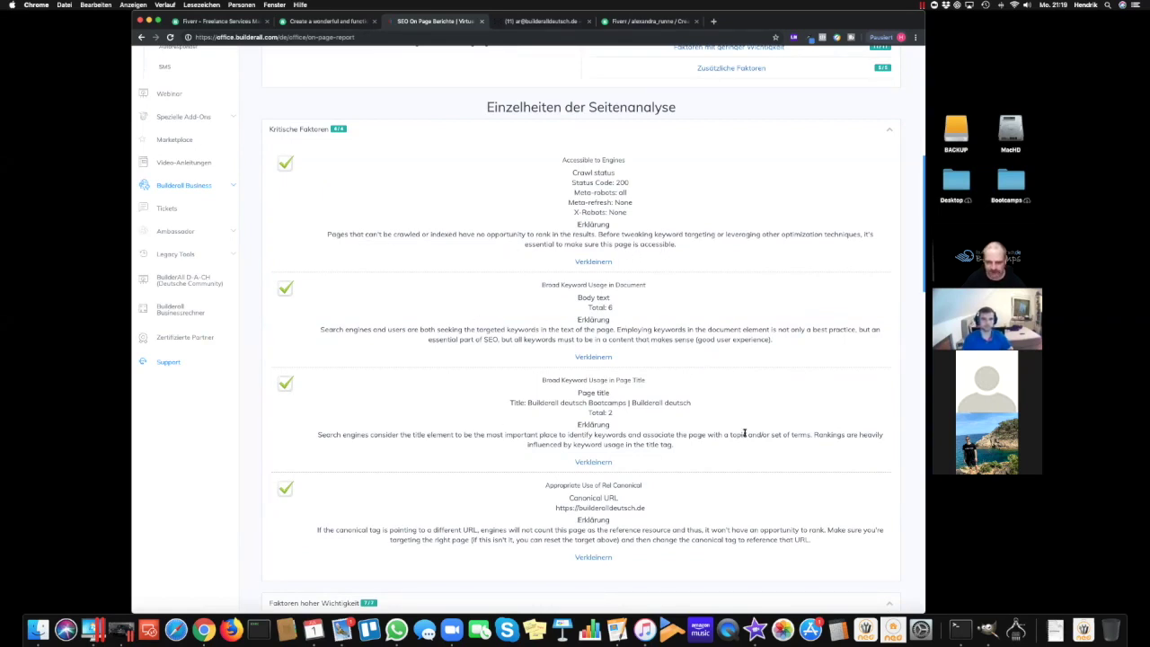
pyautogui.scroll(-3, 796, 446)
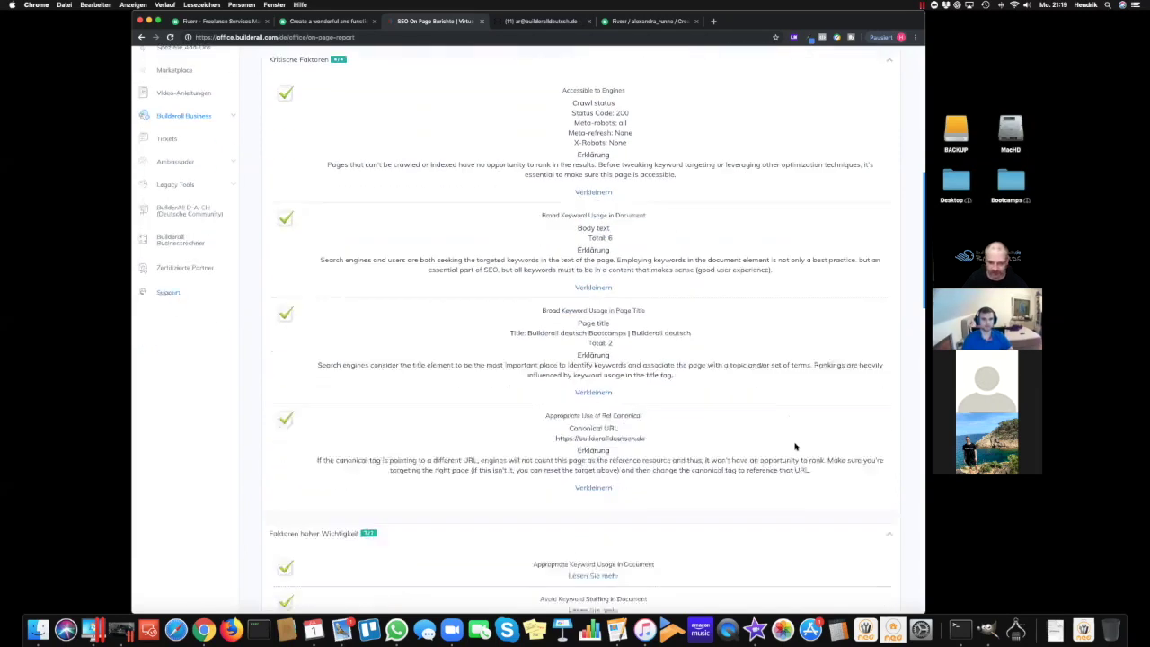
pyautogui.scroll(-7, 796, 446)
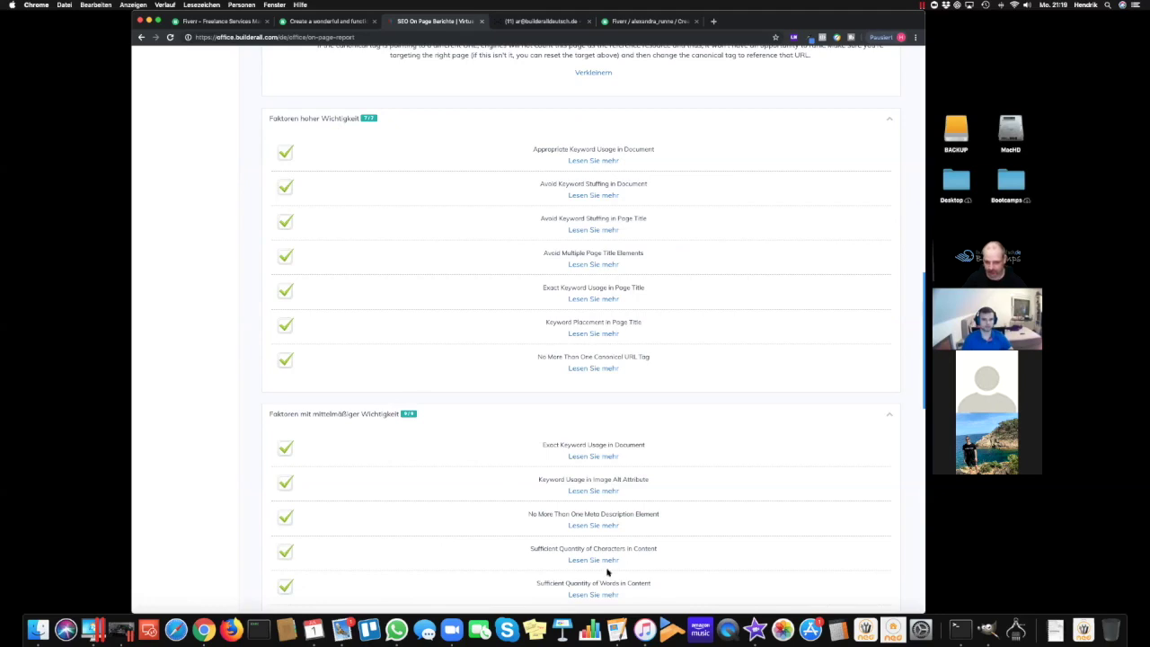
pyautogui.scroll(-3, 610, 562)
pyautogui.scroll(-2, 620, 422)
pyautogui.click(598, 371)
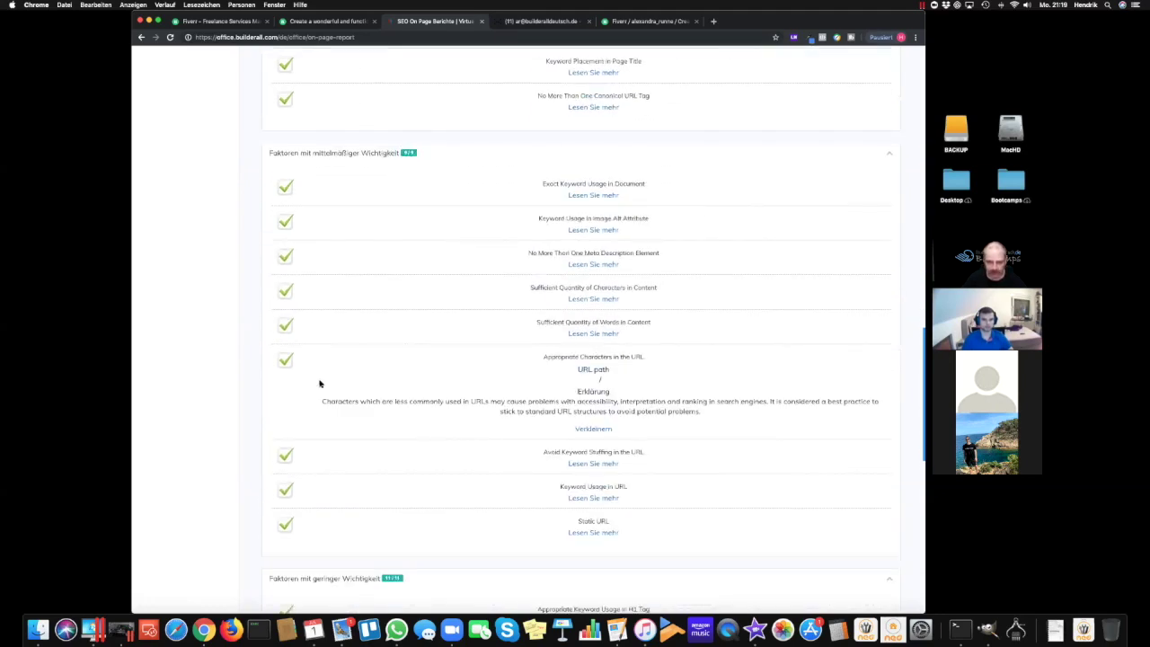
pyautogui.scroll(-4, 683, 377)
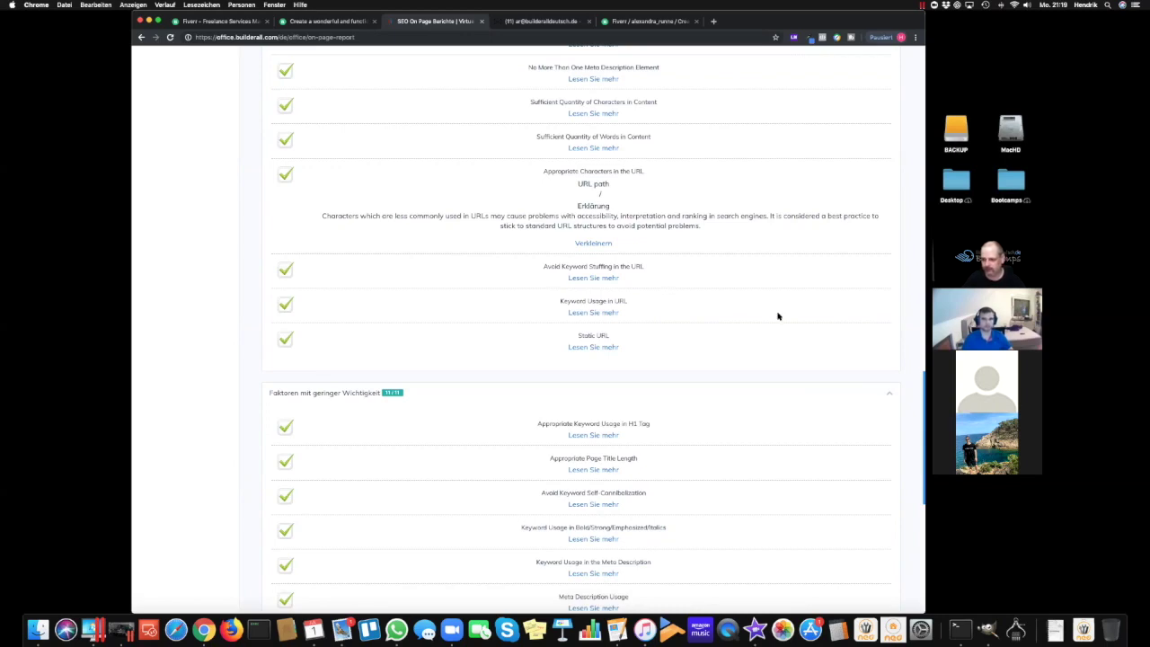
# Scroll through the rest of the SEO report to review its results.
pyautogui.scroll(15, 778, 317)
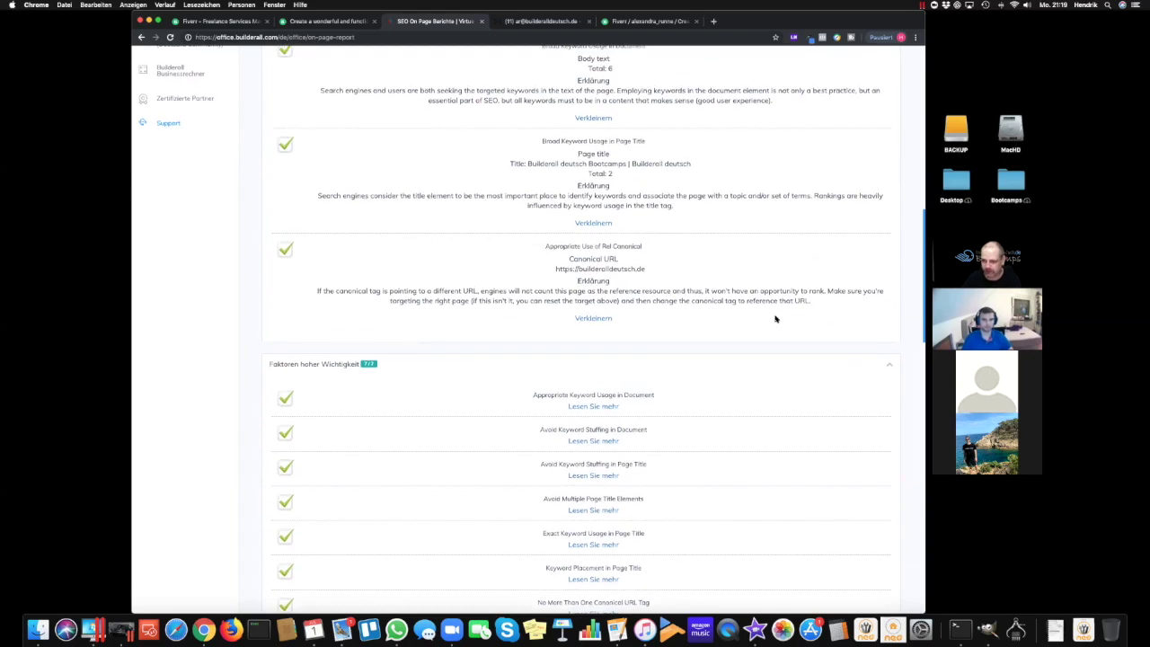
pyautogui.scroll(15, 775, 319)
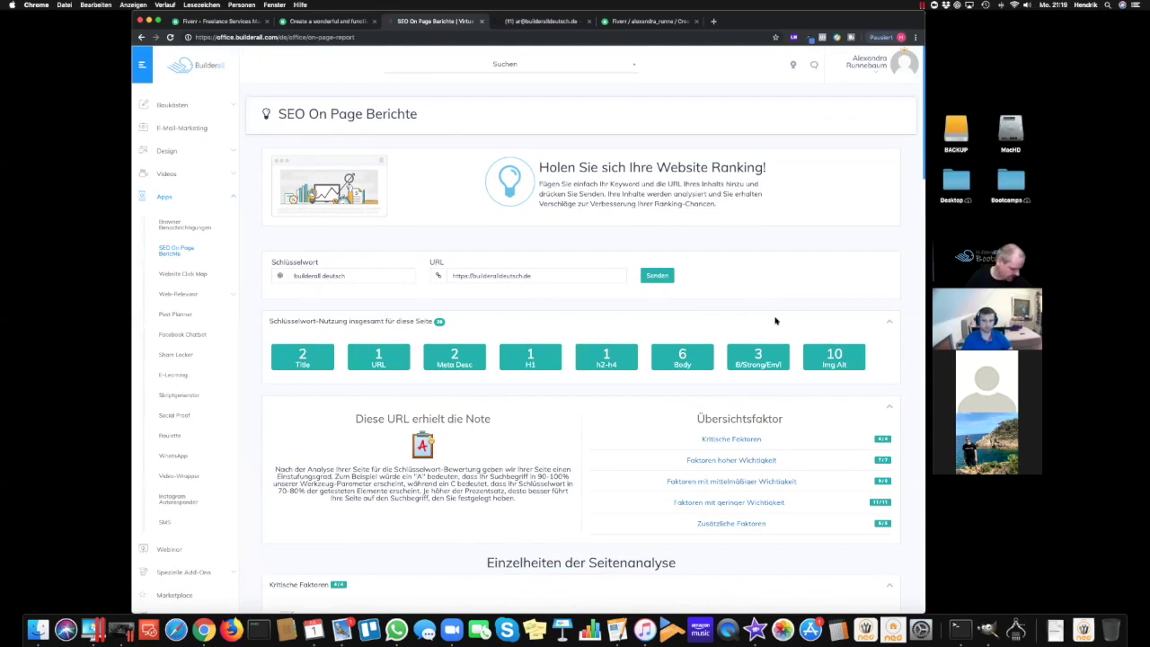
pyautogui.scroll(-3, 871, 354)
pyautogui.scroll(-4, 871, 354)
pyautogui.scroll(6, 871, 354)
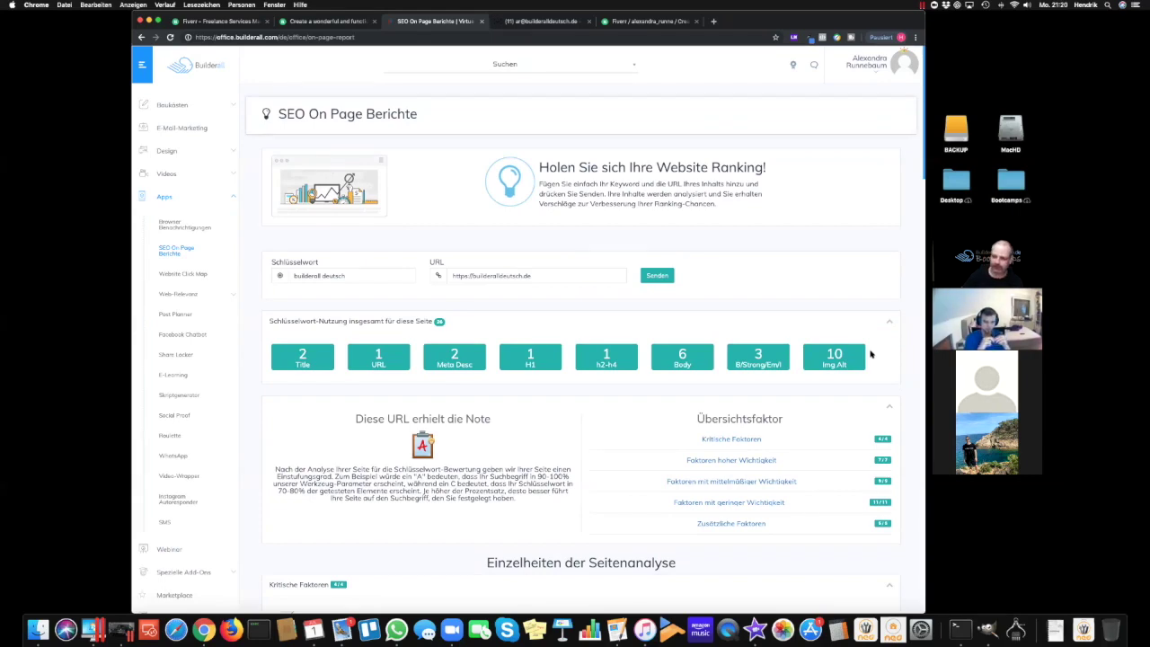
pyautogui.scroll(-6, 682, 346)
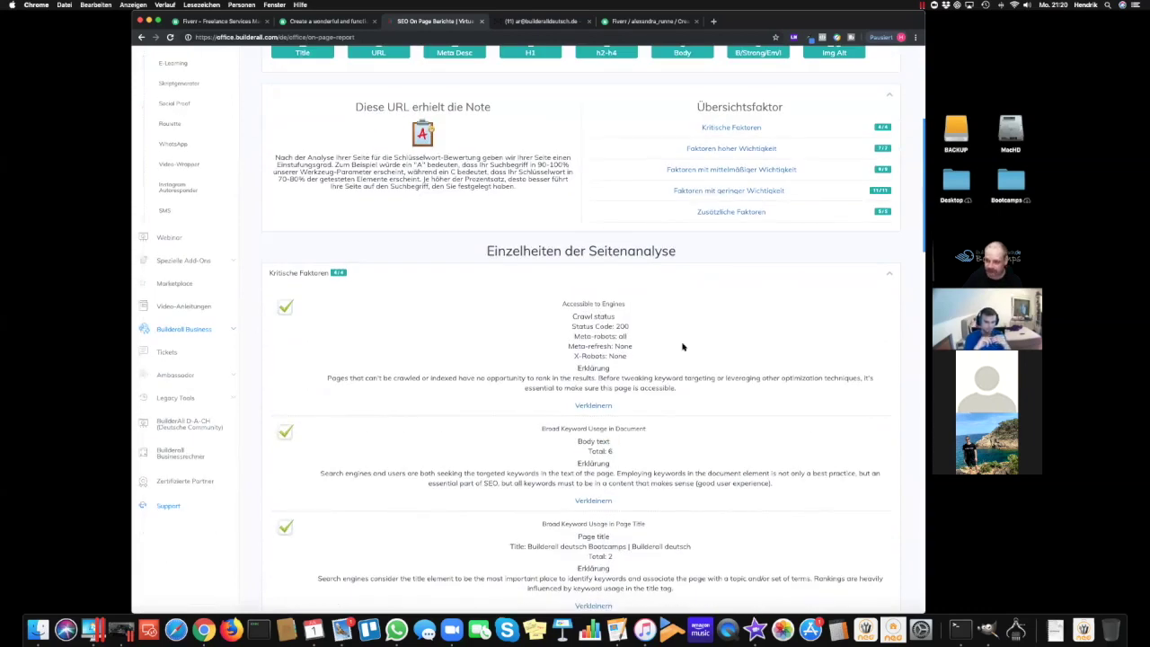
pyautogui.scroll(-2, 682, 346)
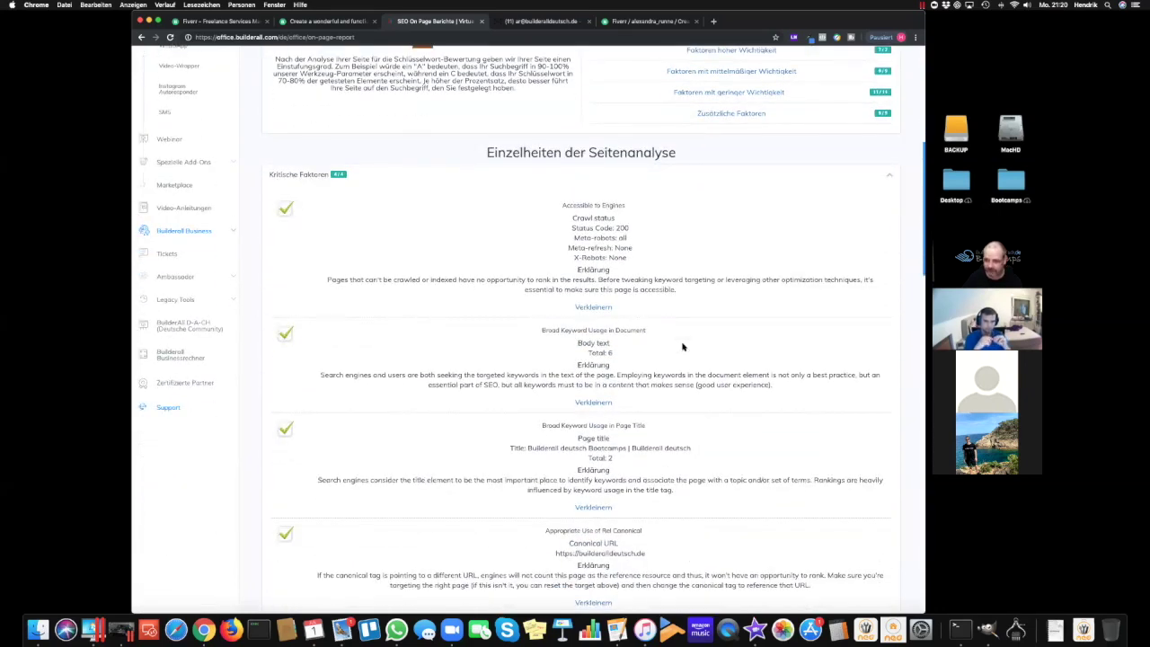
pyautogui.scroll(-3, 682, 346)
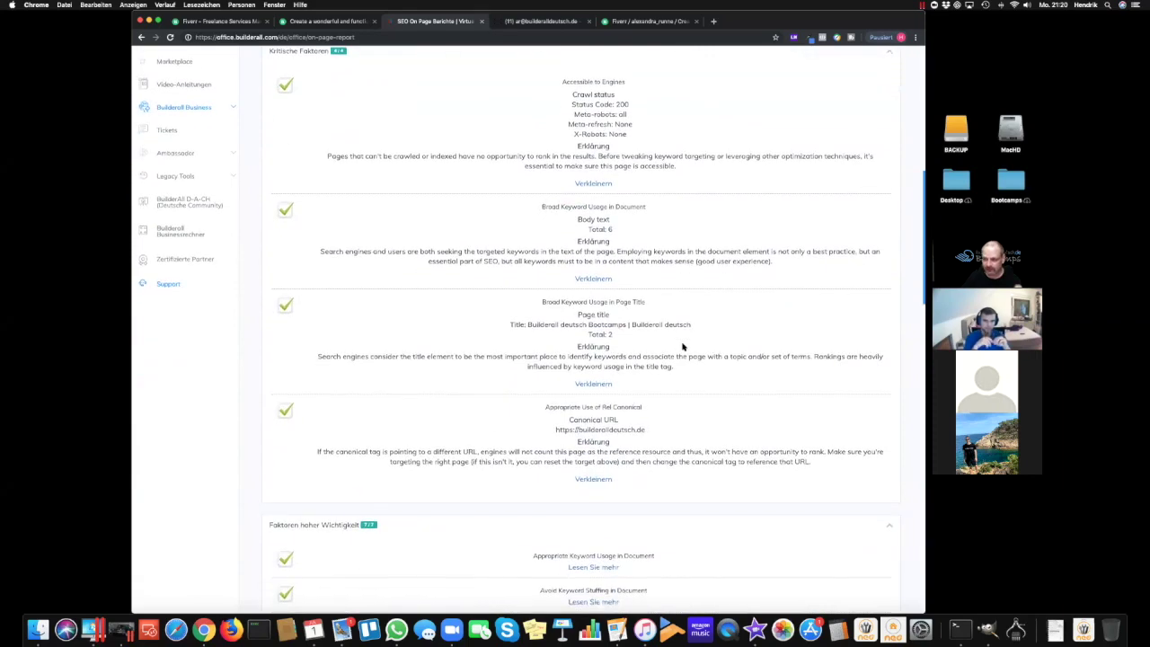
pyautogui.scroll(10, 682, 346)
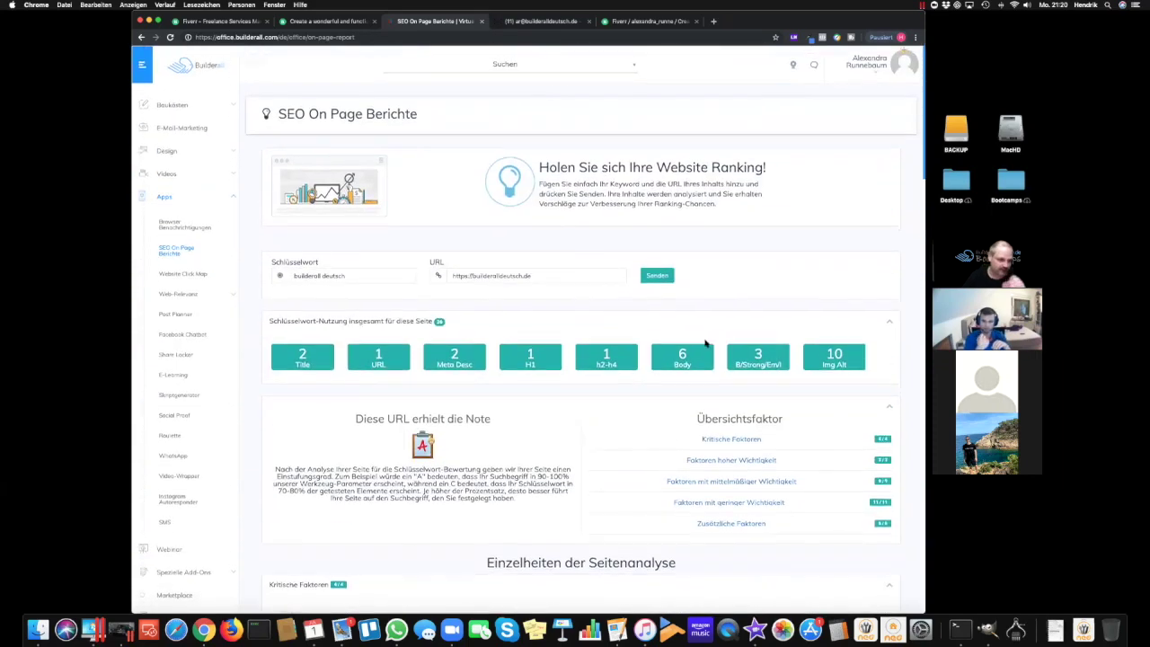
pyautogui.scroll(-1, 586, 379)
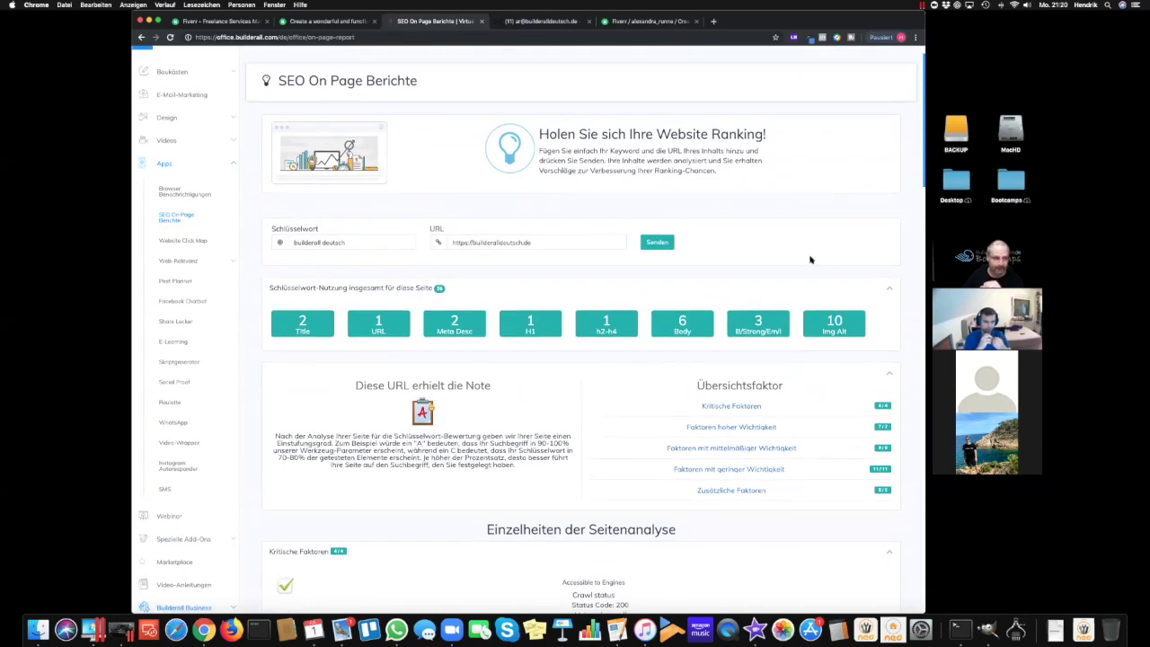
# Browse the design and video tool lists, then return to the grade-A SEO On Page report.
pyautogui.click(168, 118)
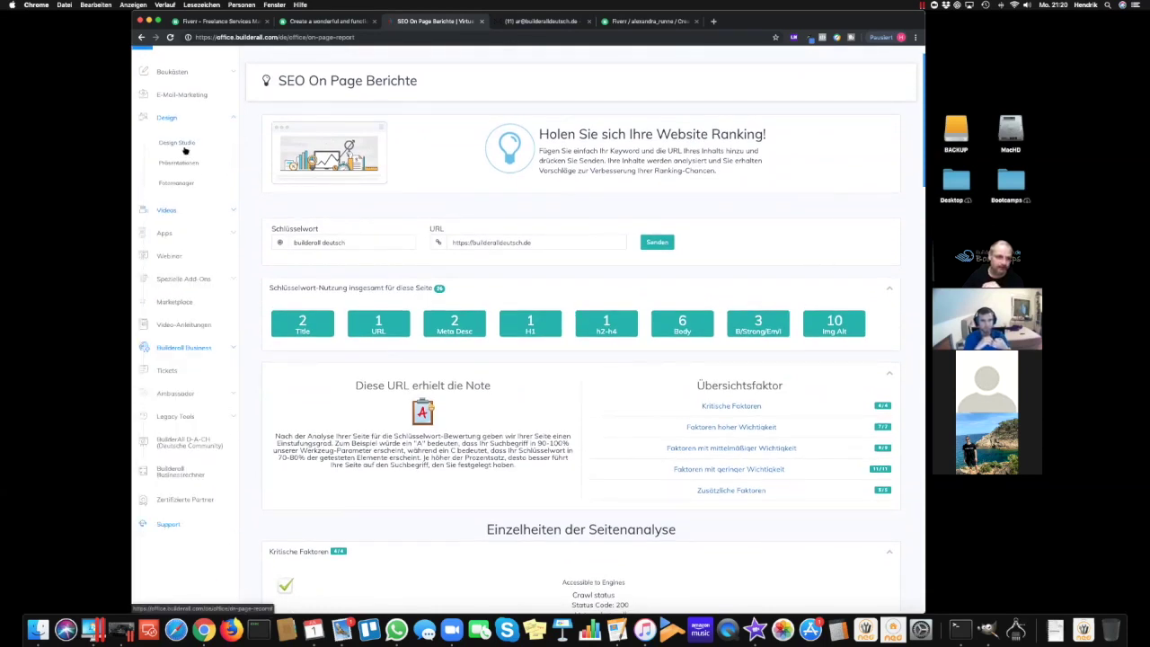
pyautogui.click(179, 213)
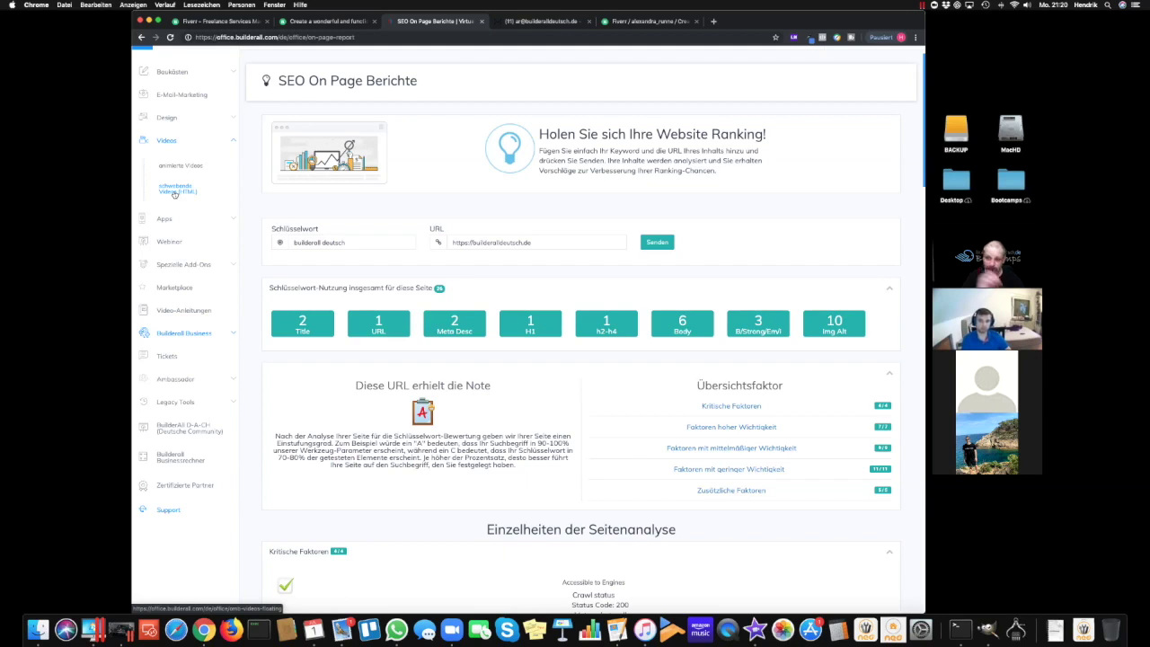
pyautogui.scroll(1, 179, 186)
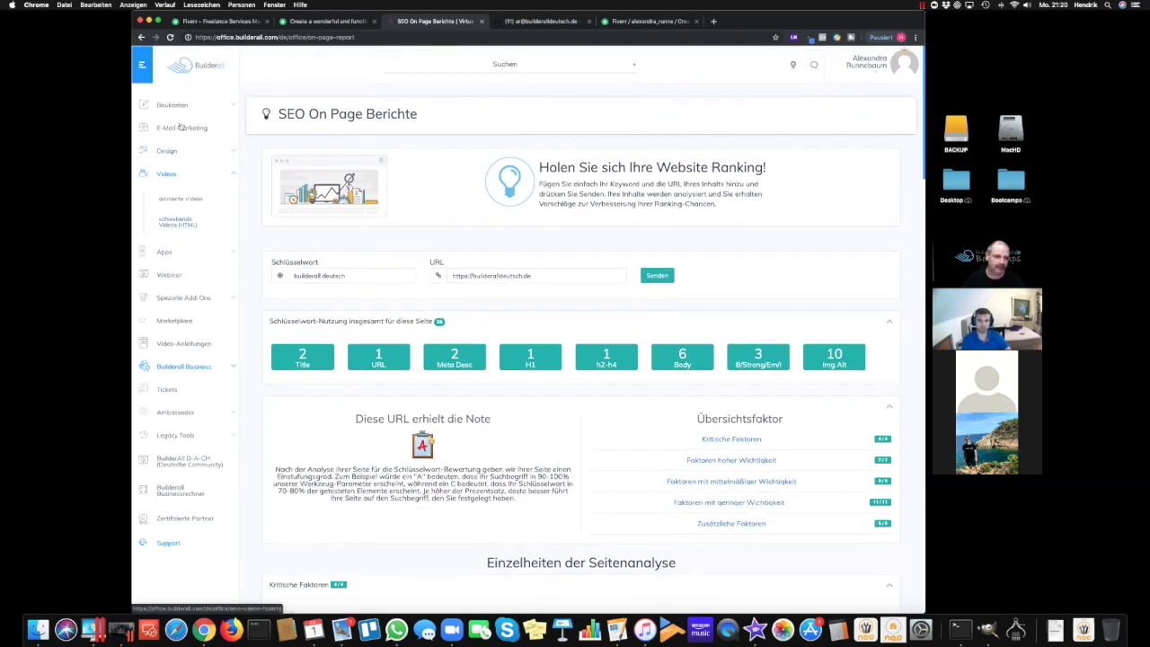
# Create a Canvas funnel titled and described 'fgvhsfgh' from the Free ebook to sales template.
pyautogui.click(180, 230)
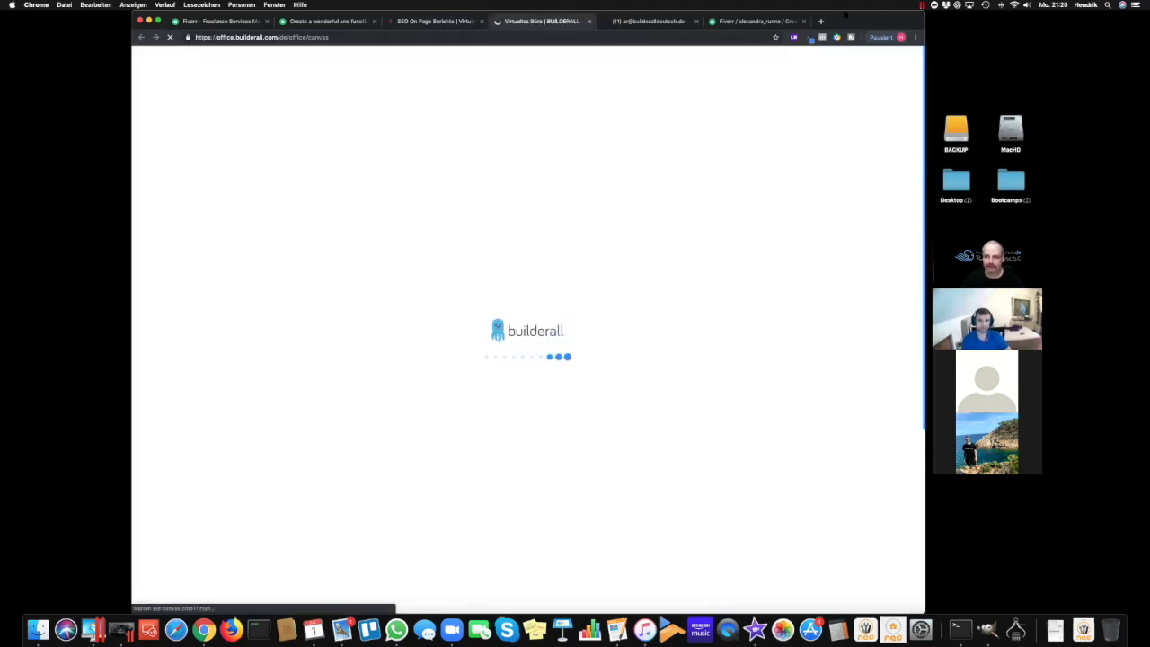
pyautogui.moveTo(845, 14); pyautogui.dragTo(839, 35)
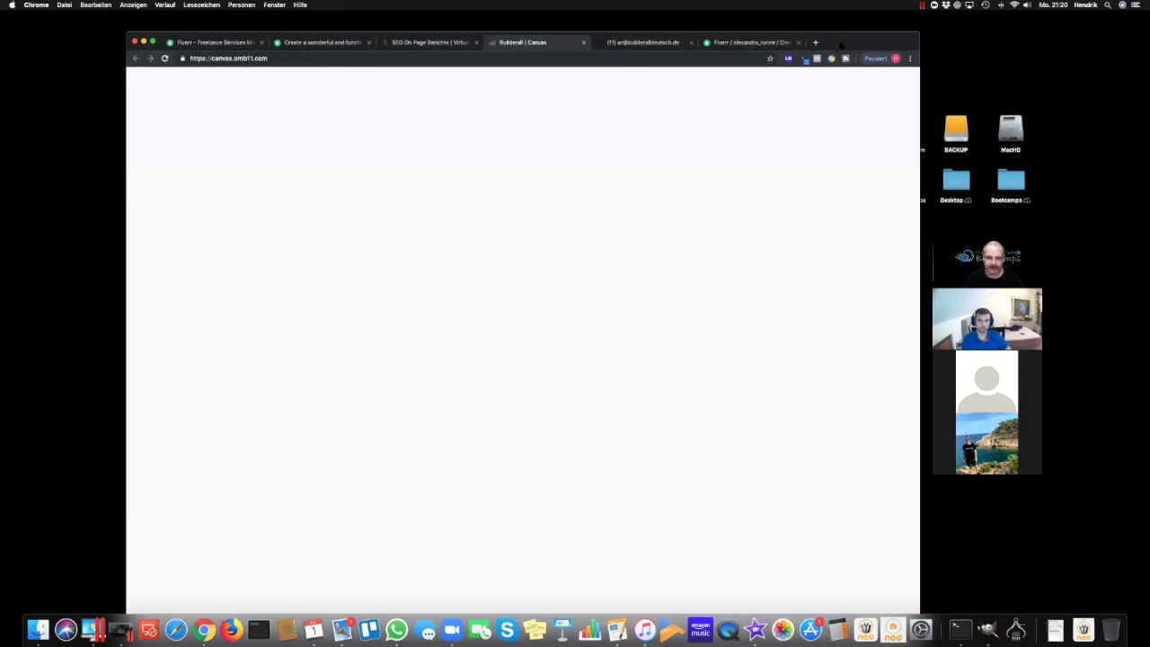
pyautogui.click(225, 211)
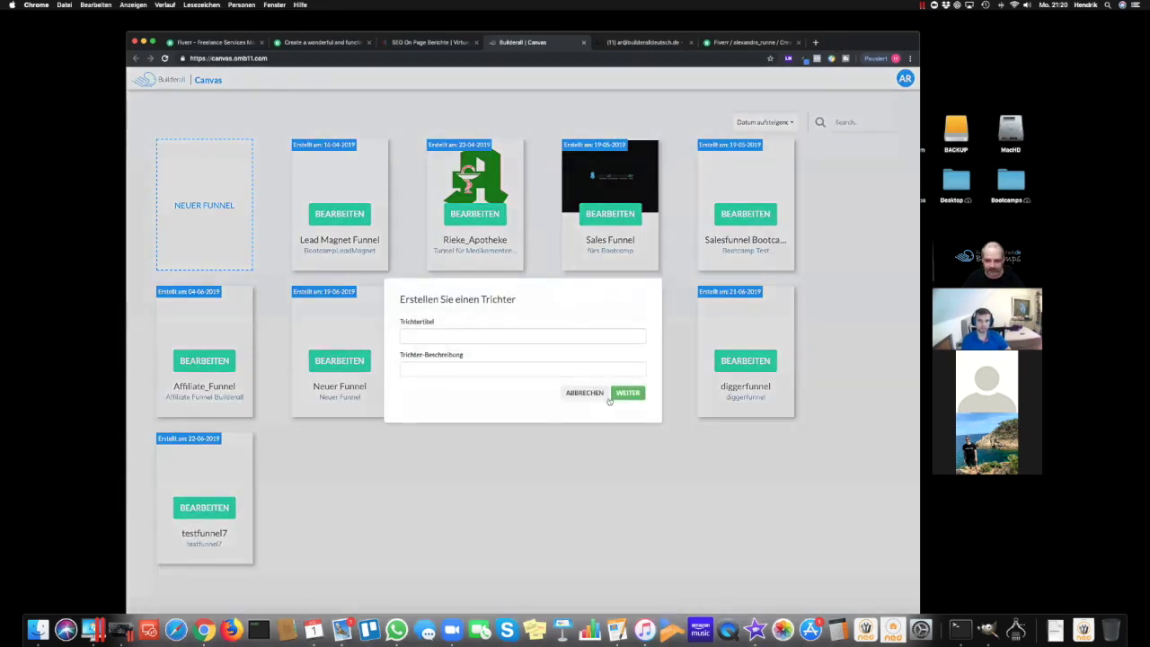
pyautogui.click(482, 337)
pyautogui.write('fgvhsfgh')
pyautogui.click(462, 370)
pyautogui.write('fgvhsfgh')
pyautogui.click(629, 392)
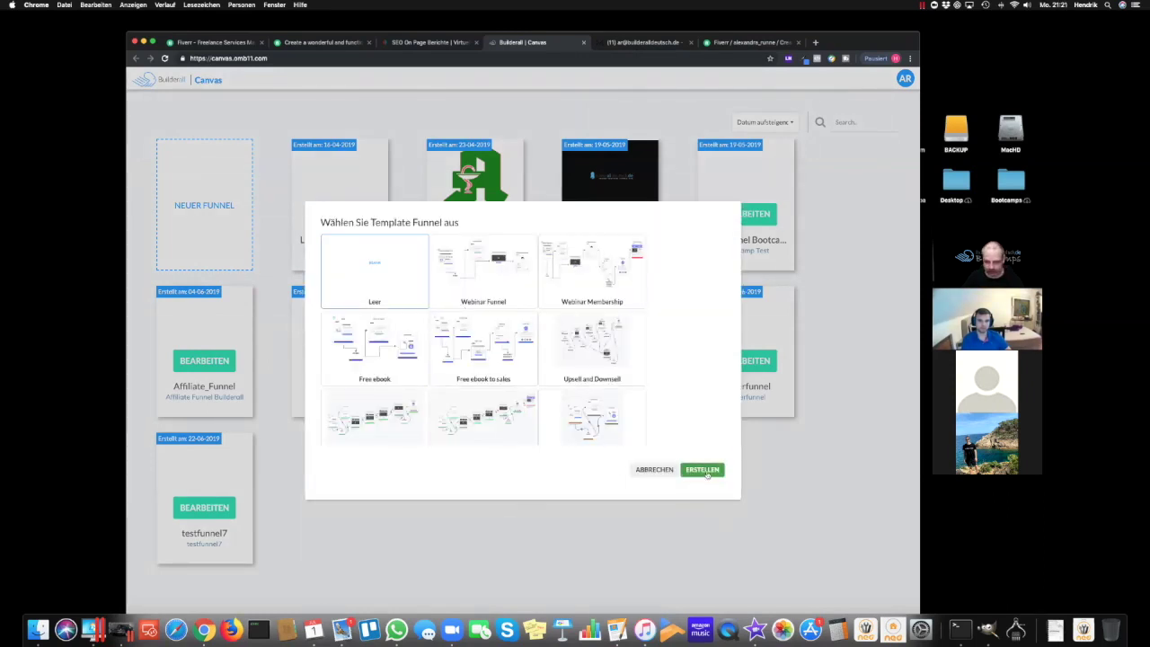
pyautogui.click(493, 361)
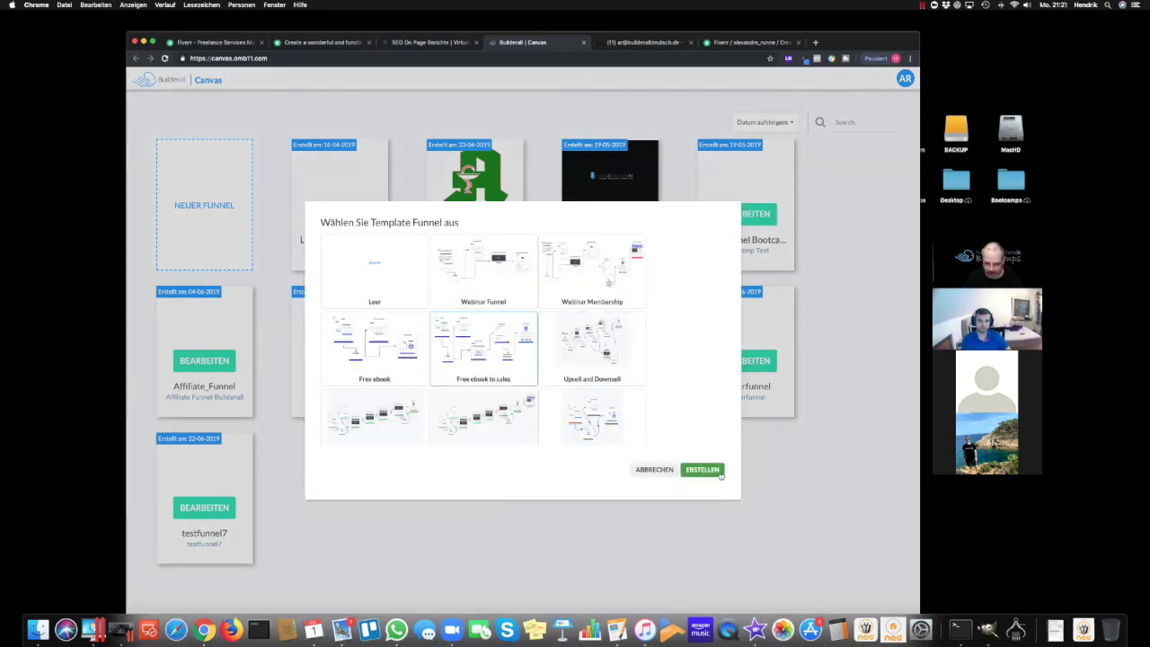
pyautogui.click(703, 470)
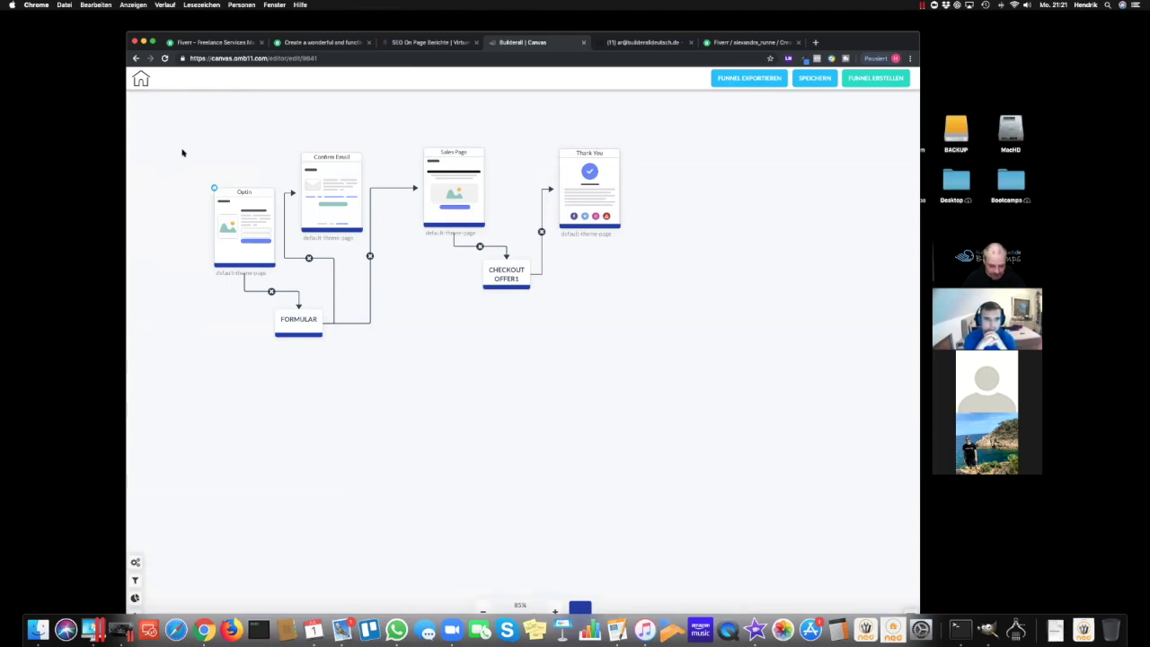
# Screenshot the funnel flow from Optin through Sales Page and Checkout to Thank You.
pyautogui.moveTo(163, 103); pyautogui.dragTo(697, 389)
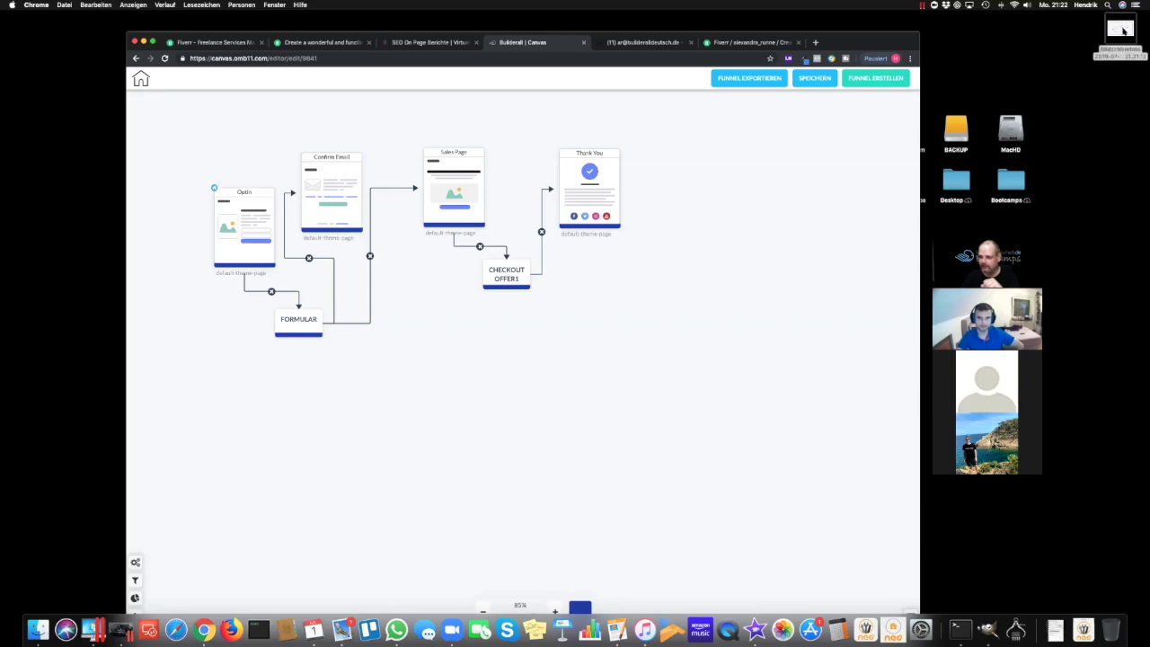
pyautogui.click(1122, 32)
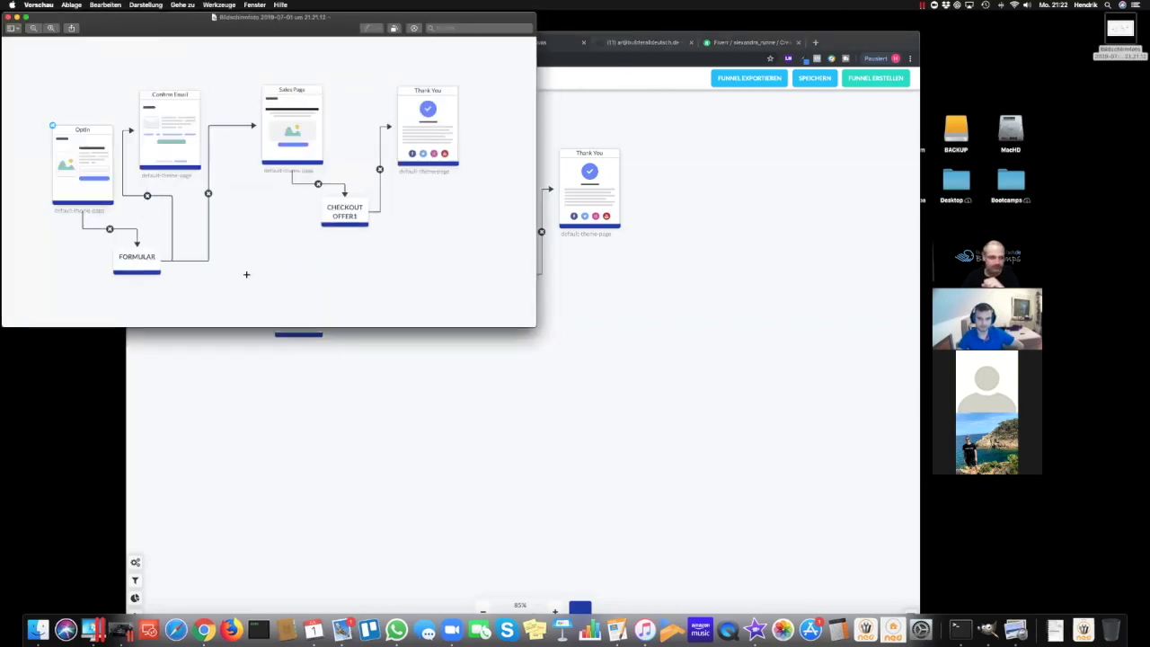
pyautogui.moveTo(142, 23); pyautogui.dragTo(356, 154)
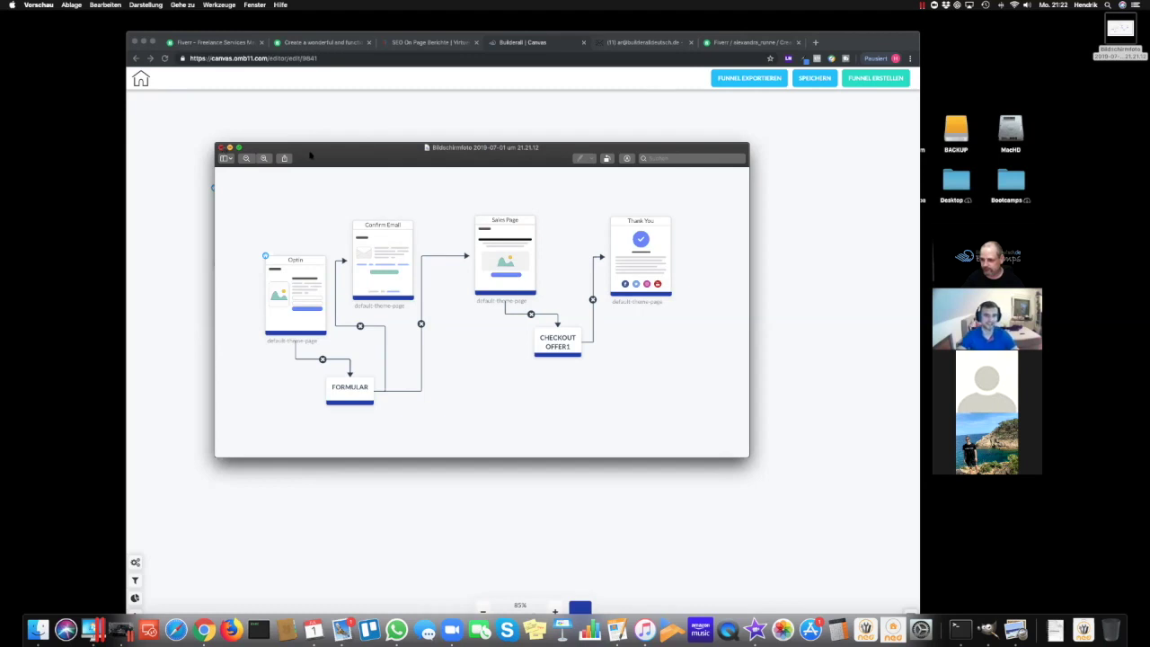
pyautogui.press('super+w')
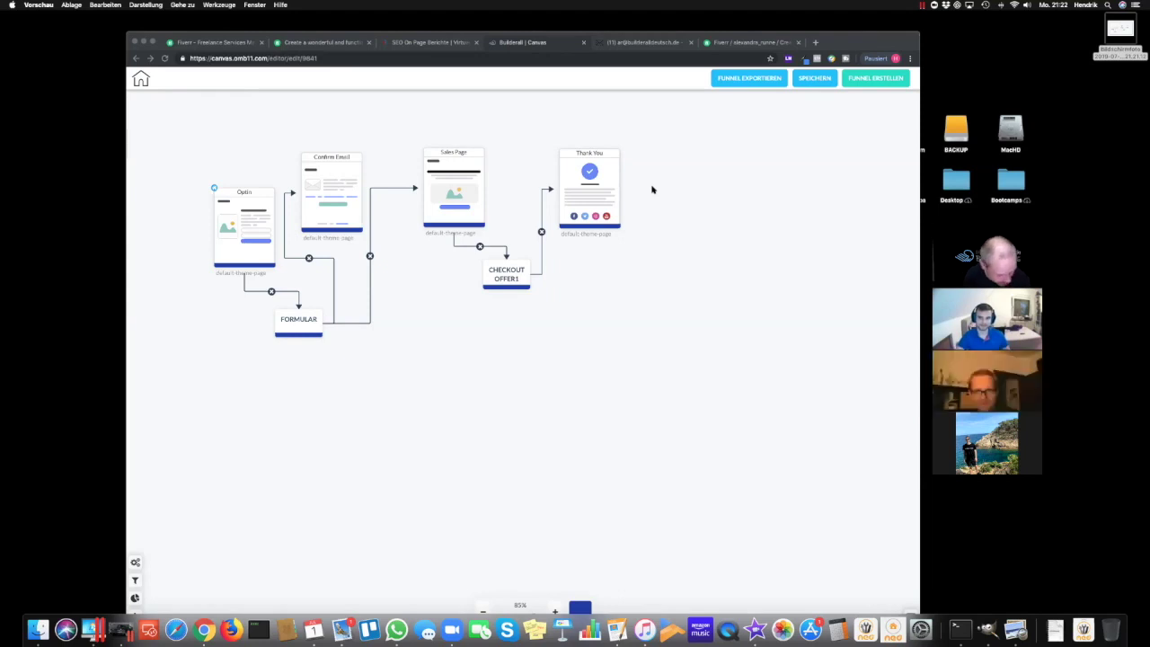
pyautogui.moveTo(857, 42); pyautogui.dragTo(867, 50)
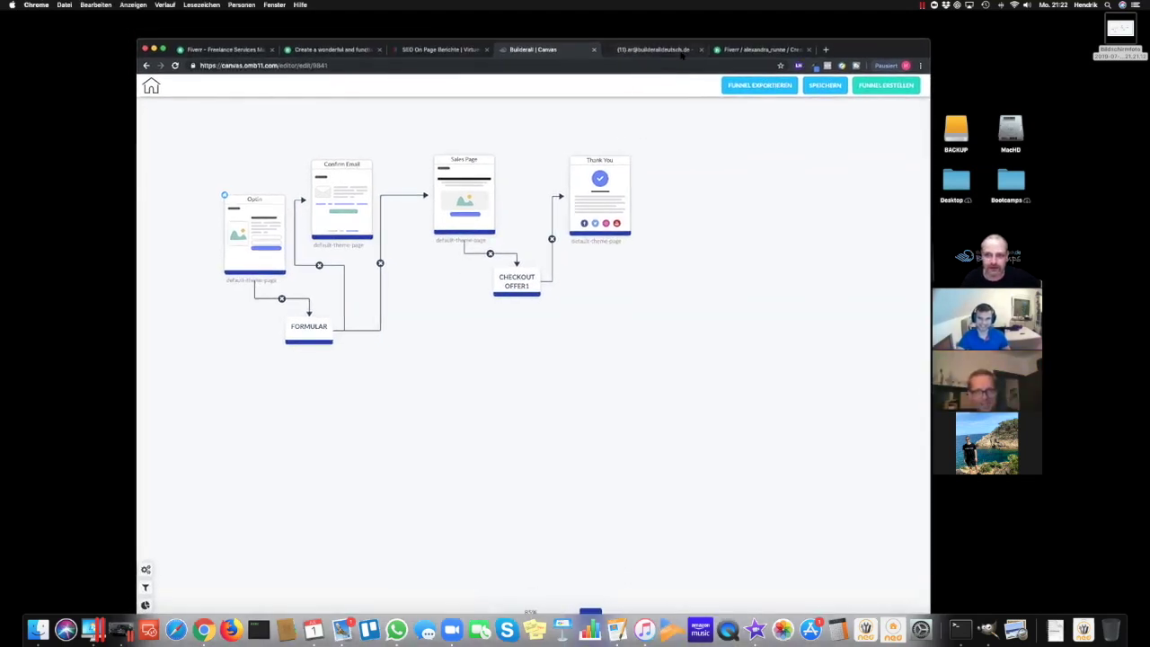
# Enter 'Ich erstelle eine einfache Landing Page' as the Fiverr gig title.
pyautogui.click(763, 49)
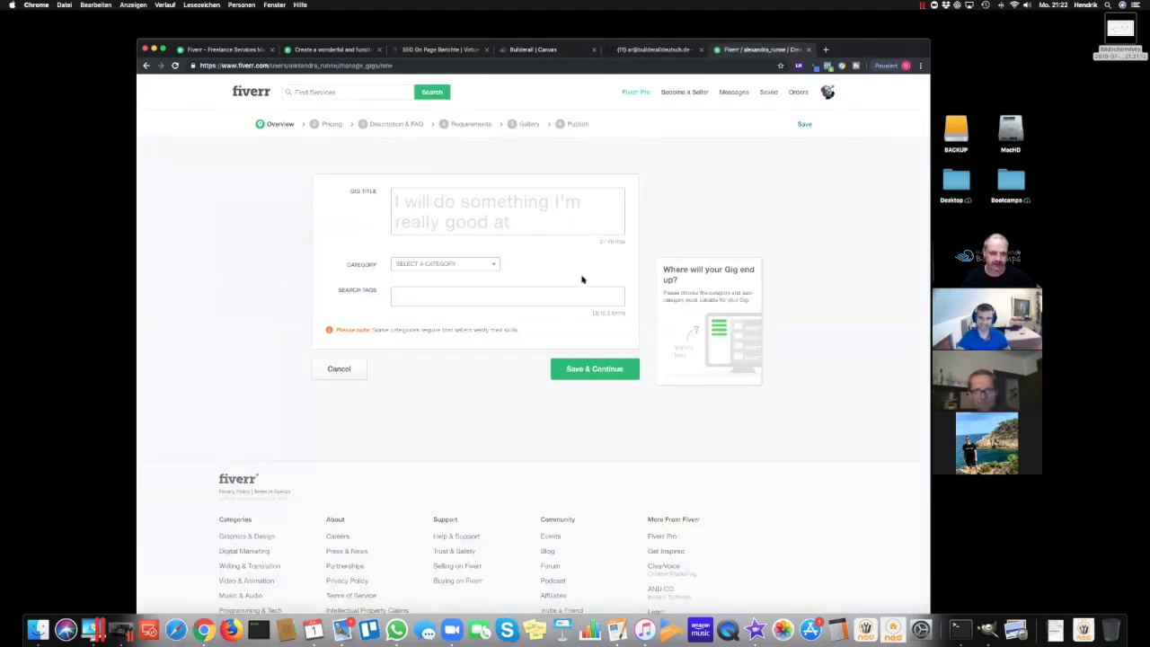
pyautogui.click(506, 212)
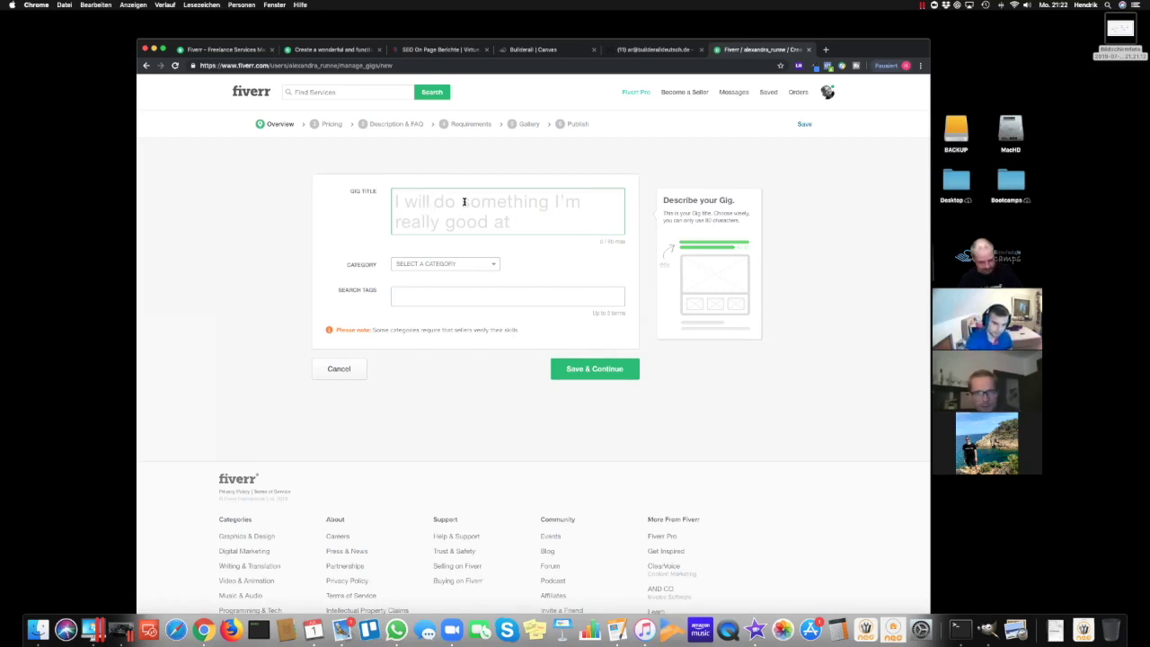
pyautogui.write('Ich')
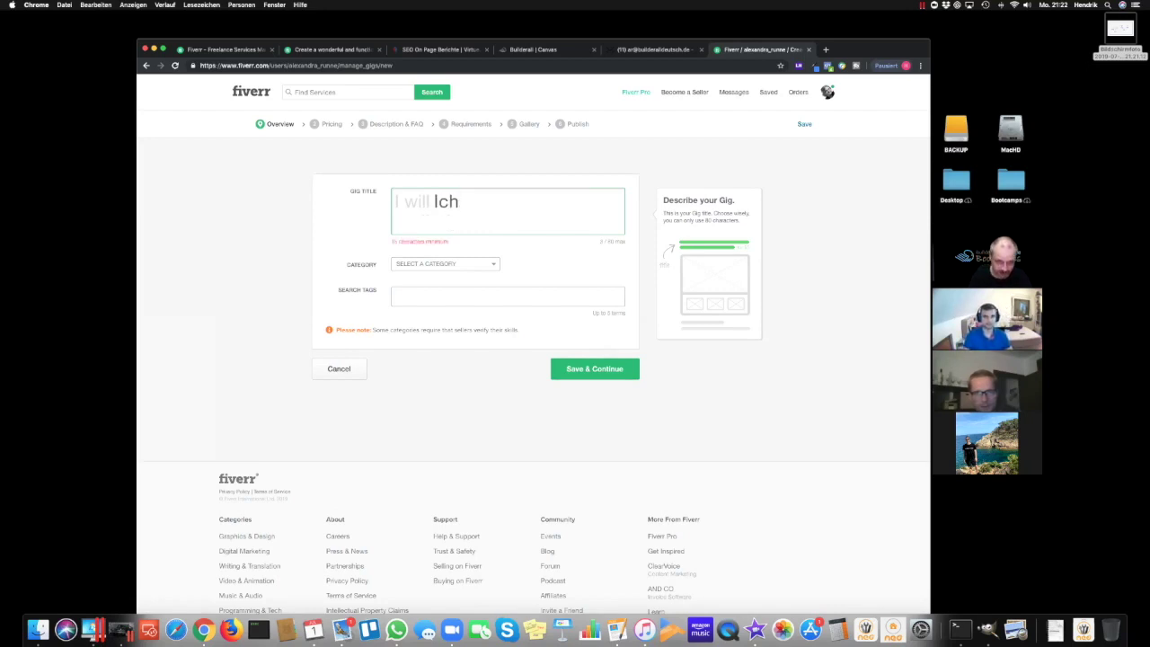
pyautogui.write(' erstelle eine ')
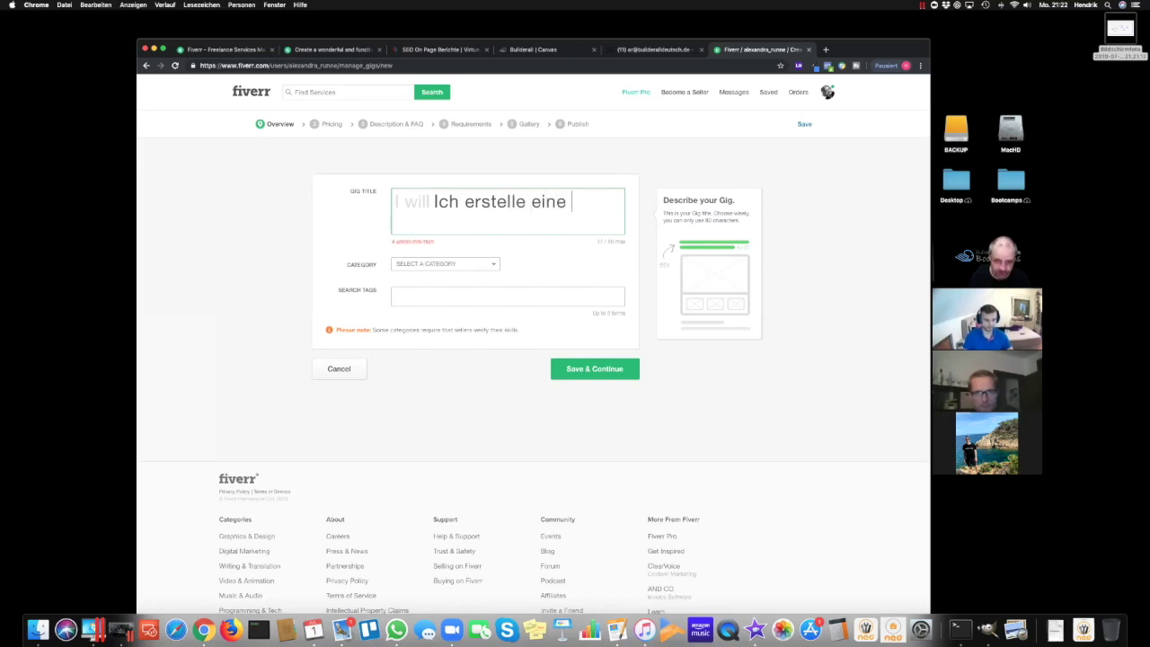
pyautogui.write('einfache ')
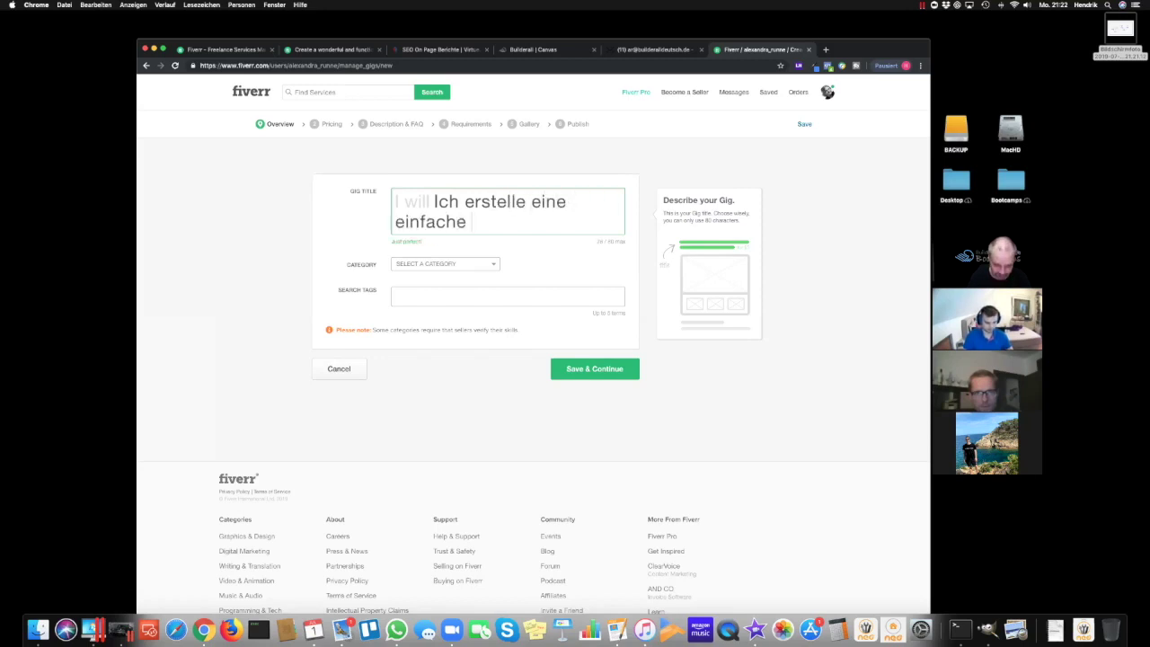
pyautogui.write('Landing ')
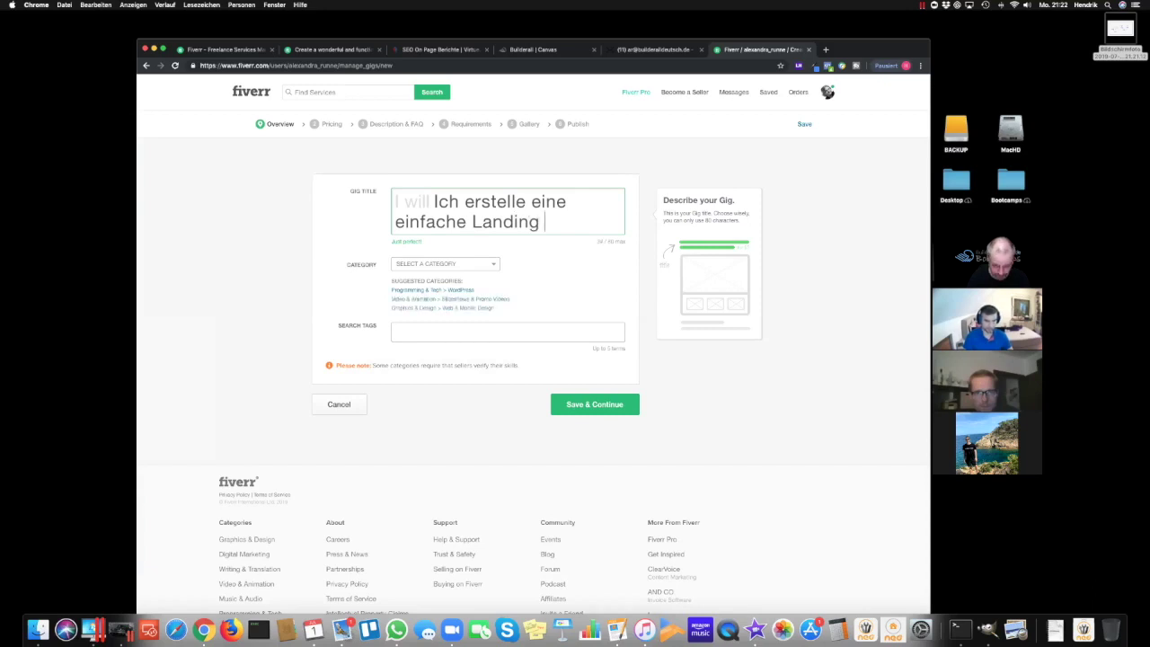
pyautogui.write('Page')
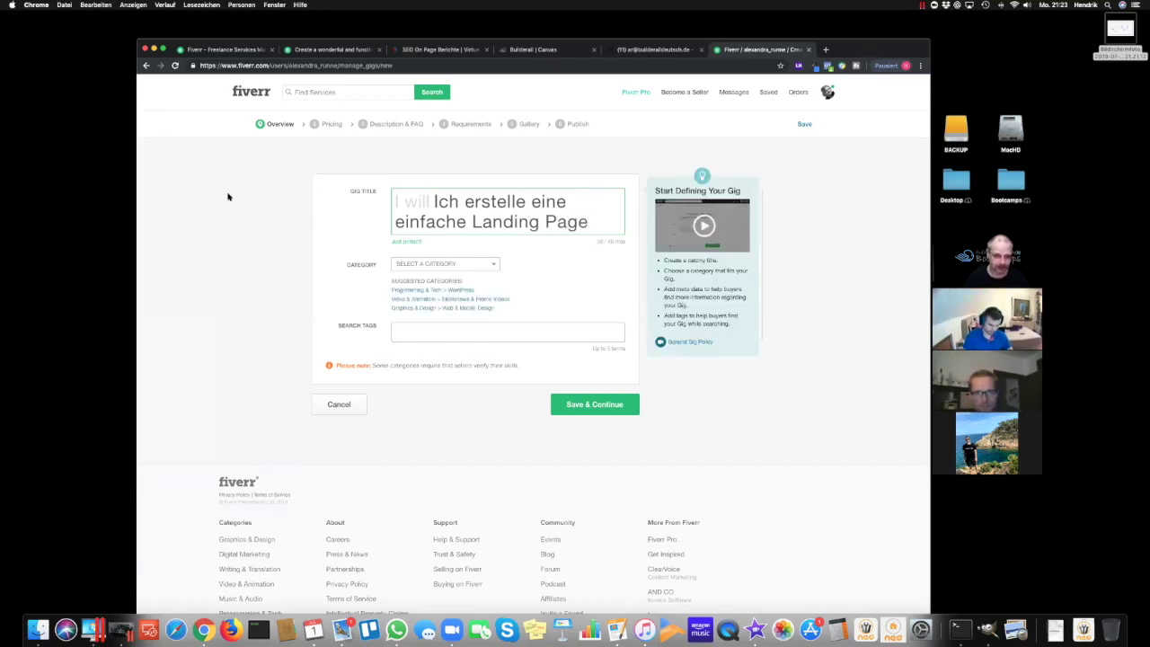
# Browse the subcategory lists of Digital Marketing and Graphics & Design.
pyautogui.click(470, 264)
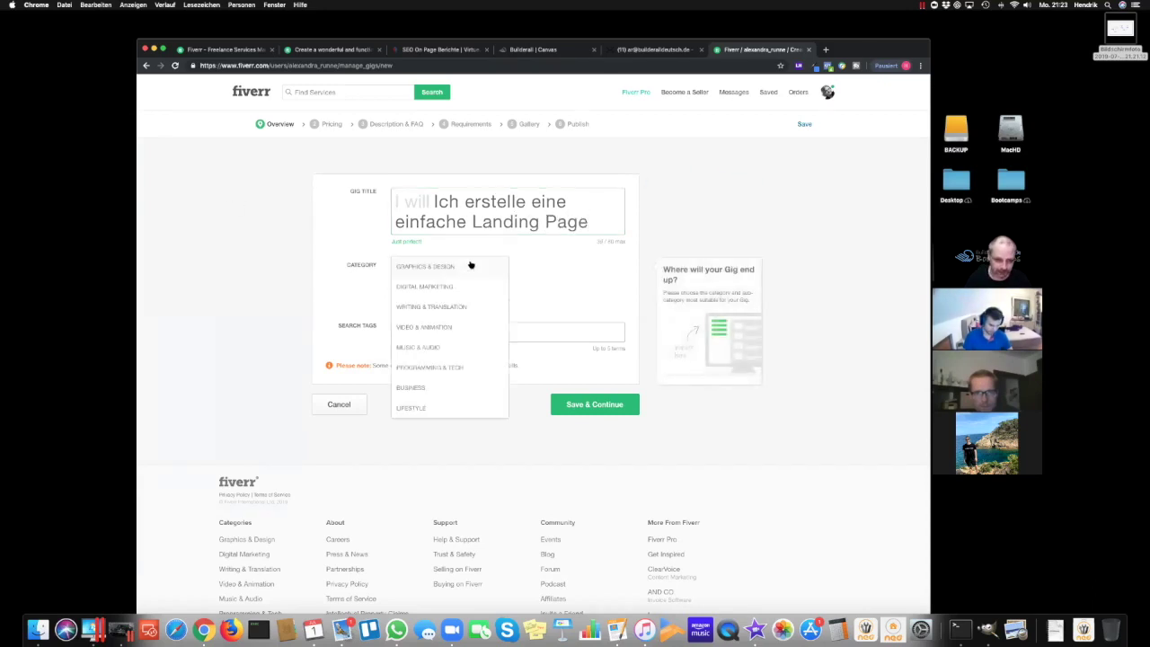
pyautogui.click(439, 288)
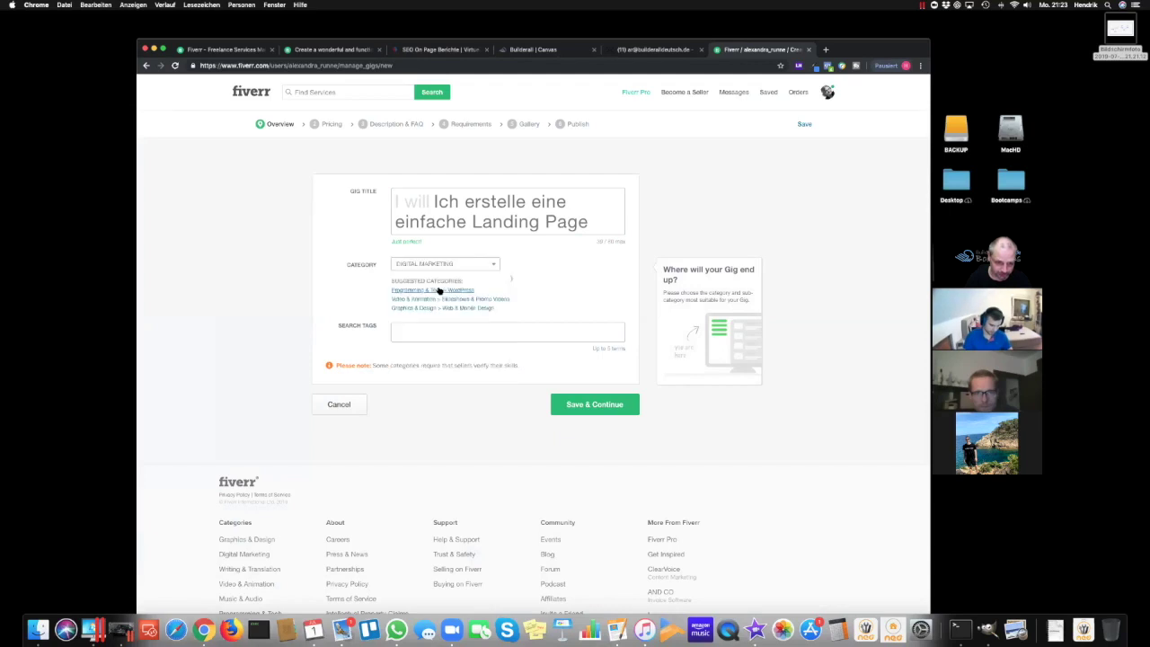
pyautogui.click(580, 267)
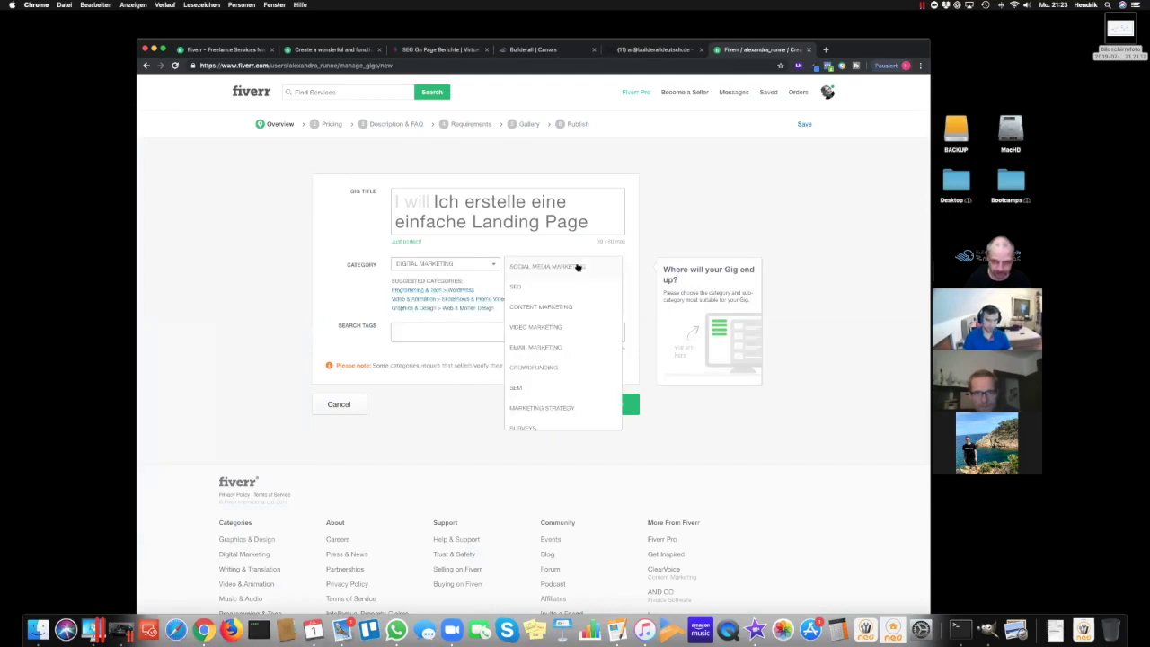
pyautogui.scroll(-1, 578, 355)
pyautogui.scroll(-5, 578, 355)
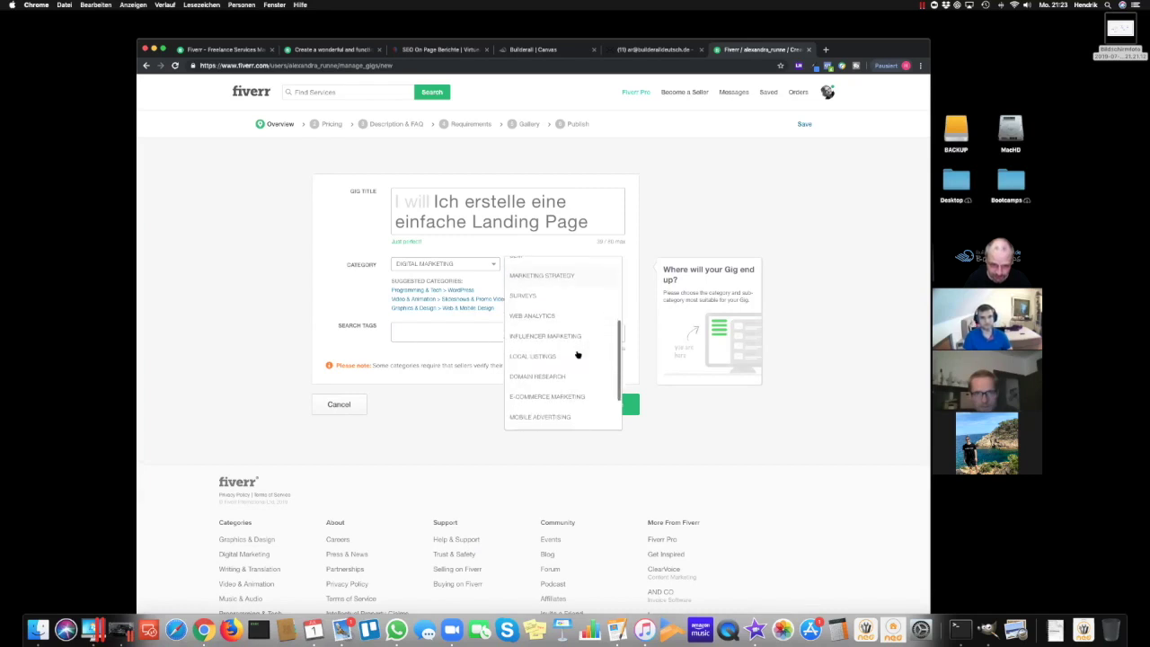
pyautogui.scroll(-3, 578, 355)
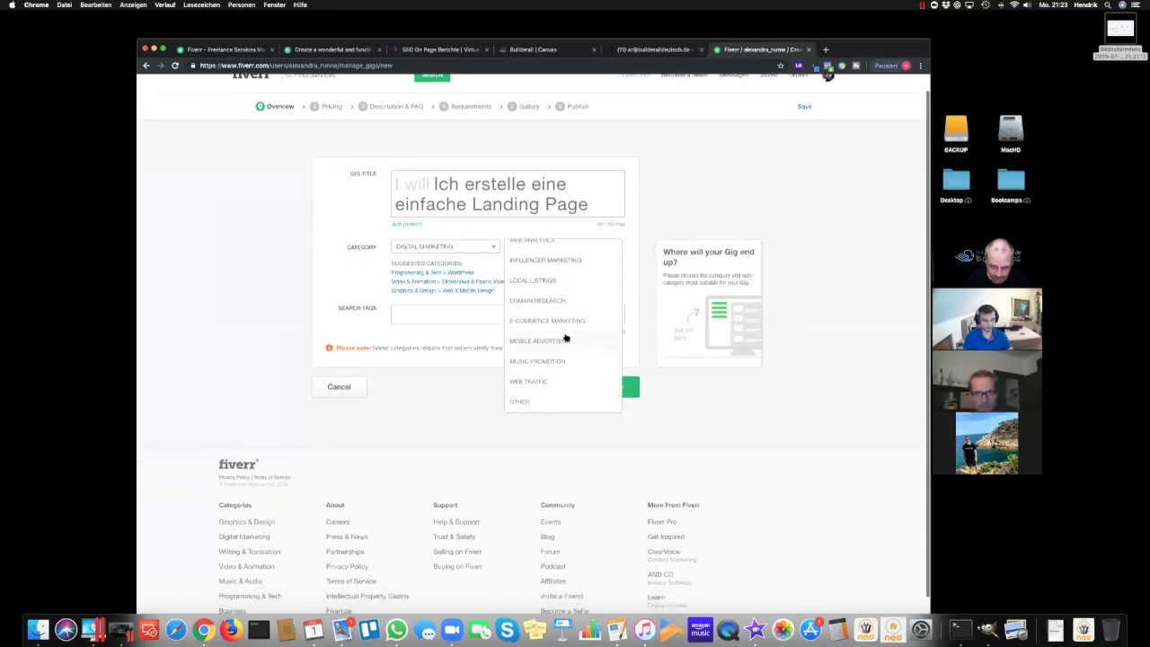
pyautogui.scroll(6, 557, 378)
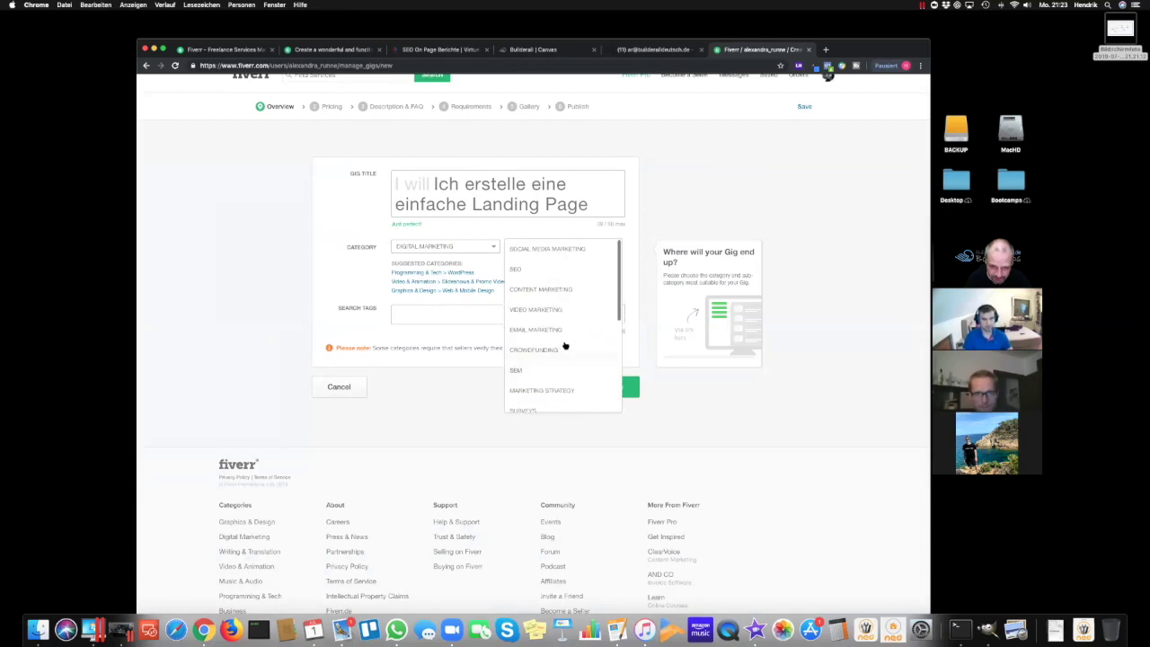
pyautogui.scroll(1, 559, 337)
pyautogui.click(490, 266)
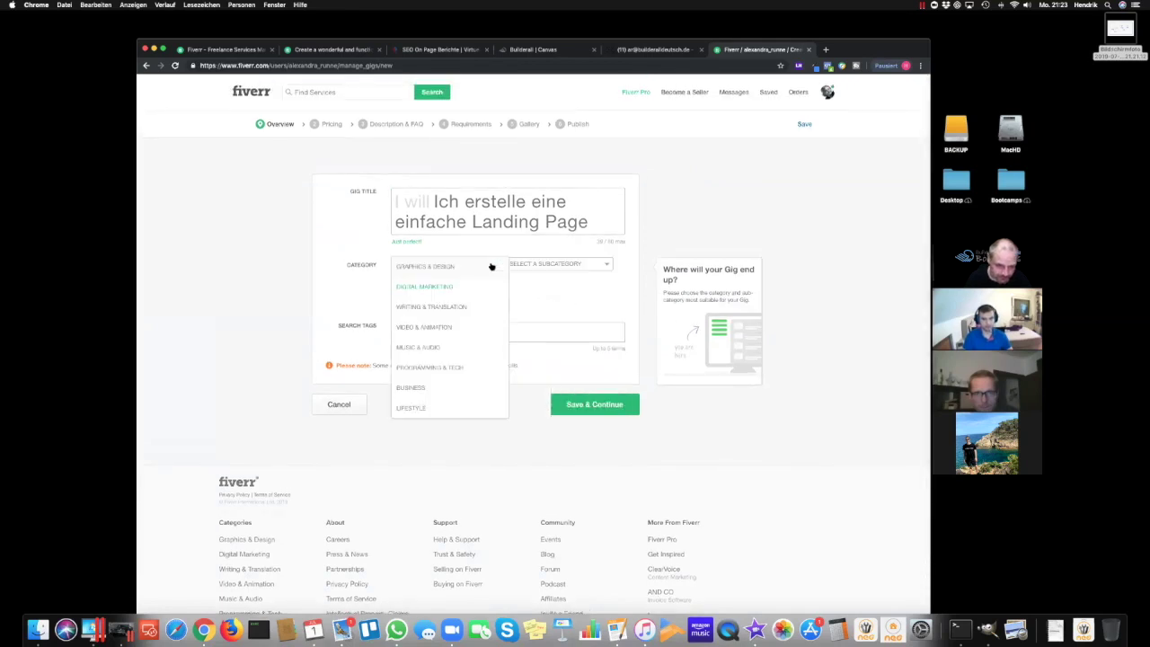
pyautogui.click(455, 267)
pyautogui.click(553, 267)
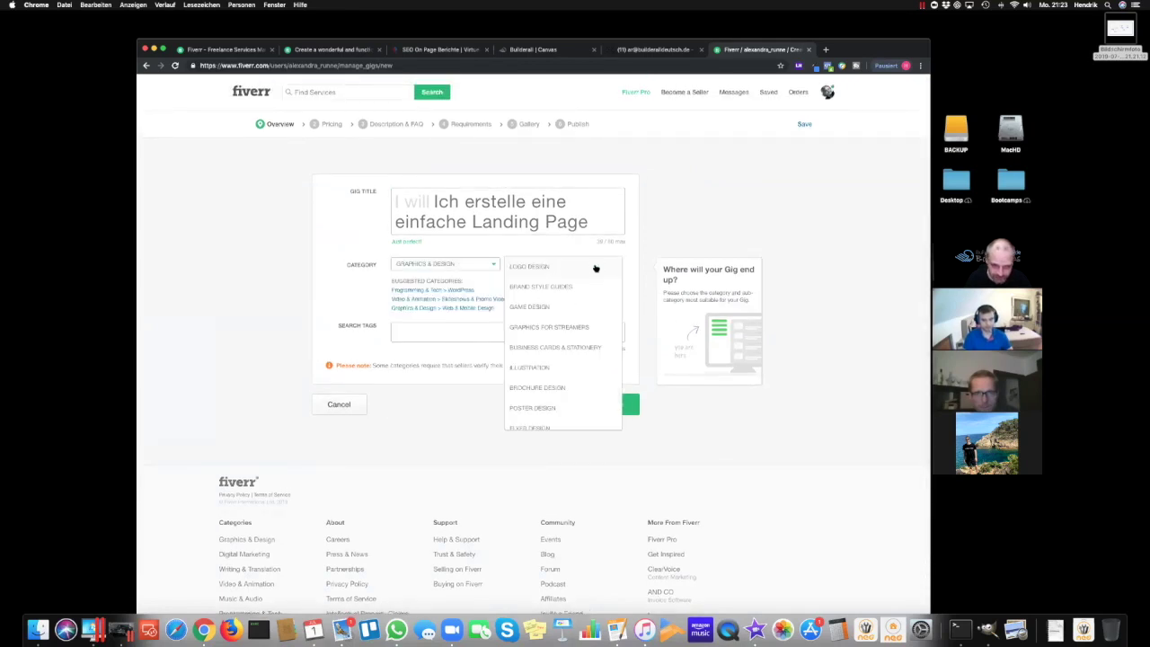
pyautogui.scroll(-3, 585, 289)
pyautogui.scroll(-6, 598, 382)
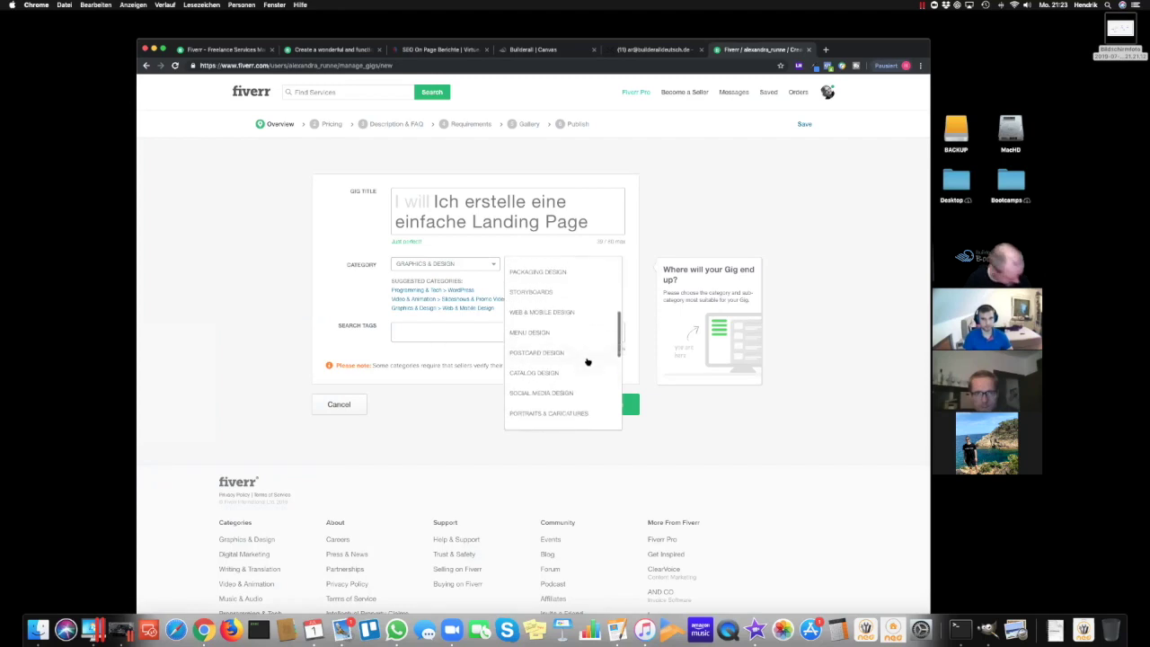
pyautogui.scroll(-1, 588, 361)
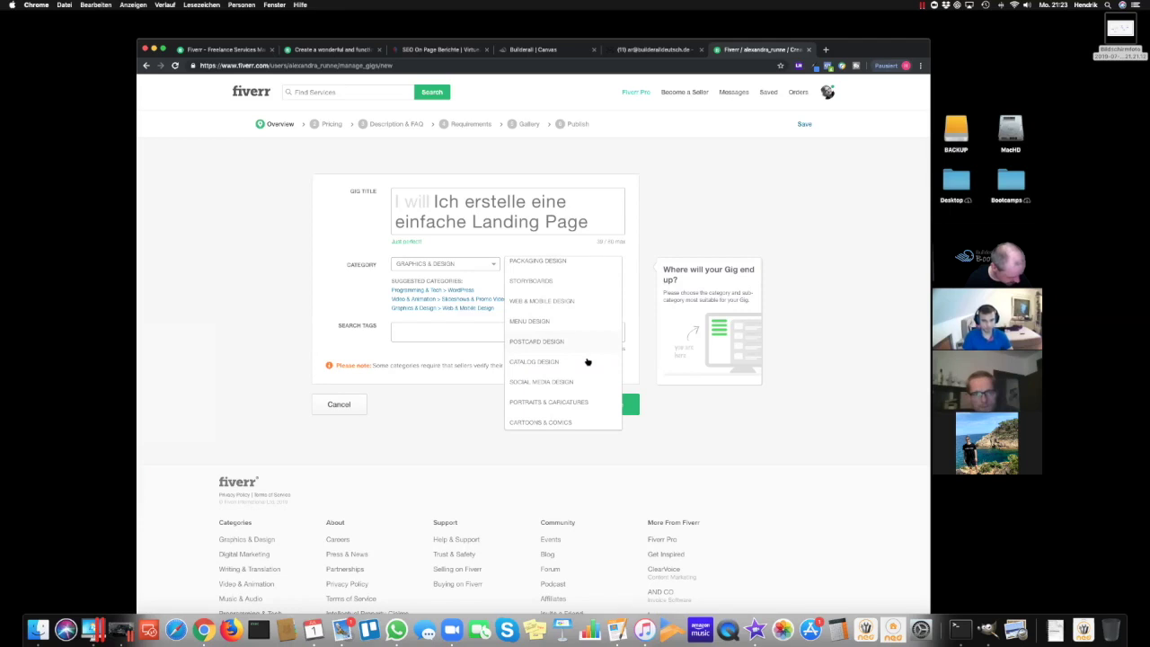
# Set the gig category to Digital Marketing with subcategory Other.
pyautogui.click(474, 266)
pyautogui.click(427, 288)
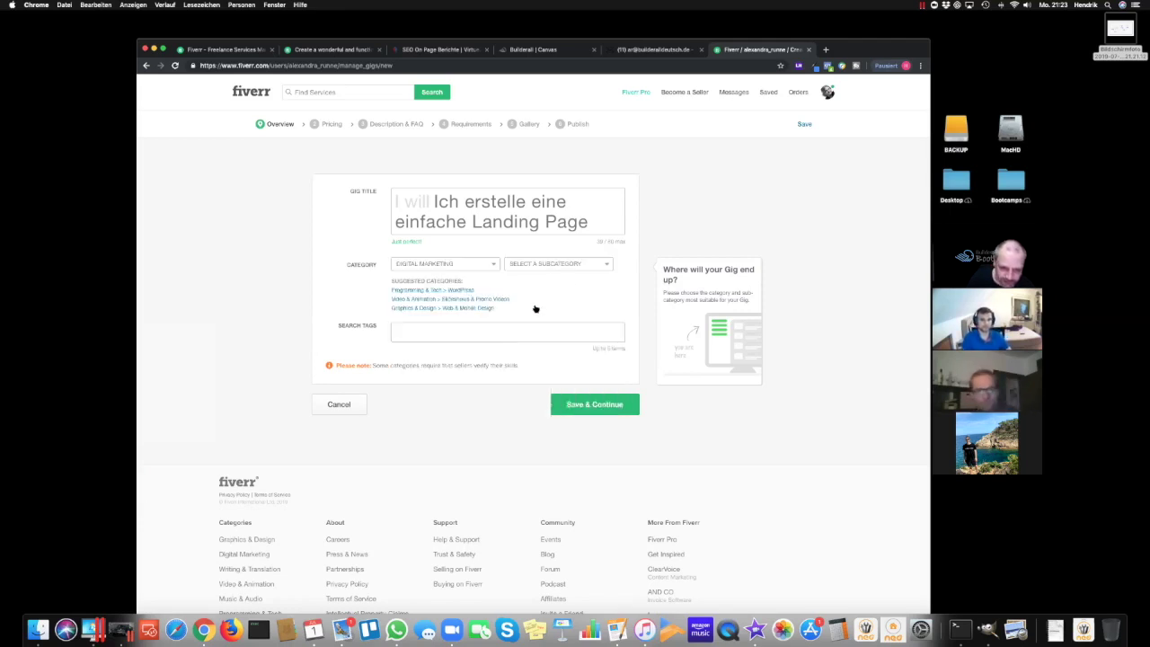
pyautogui.click(544, 266)
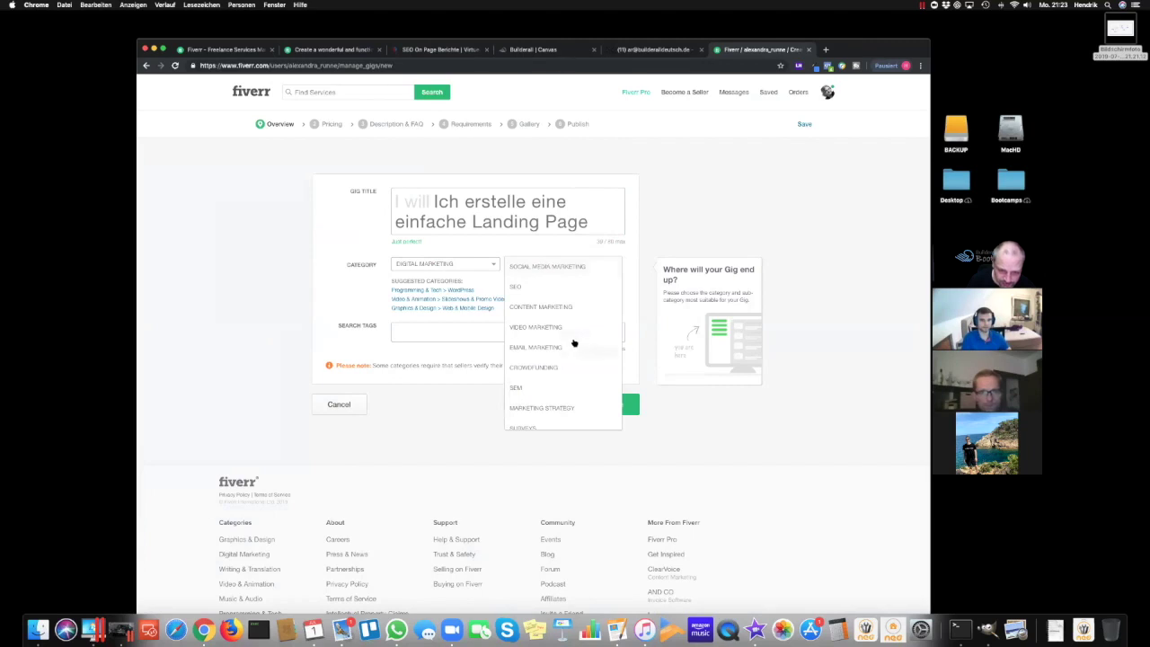
pyautogui.scroll(-5, 574, 342)
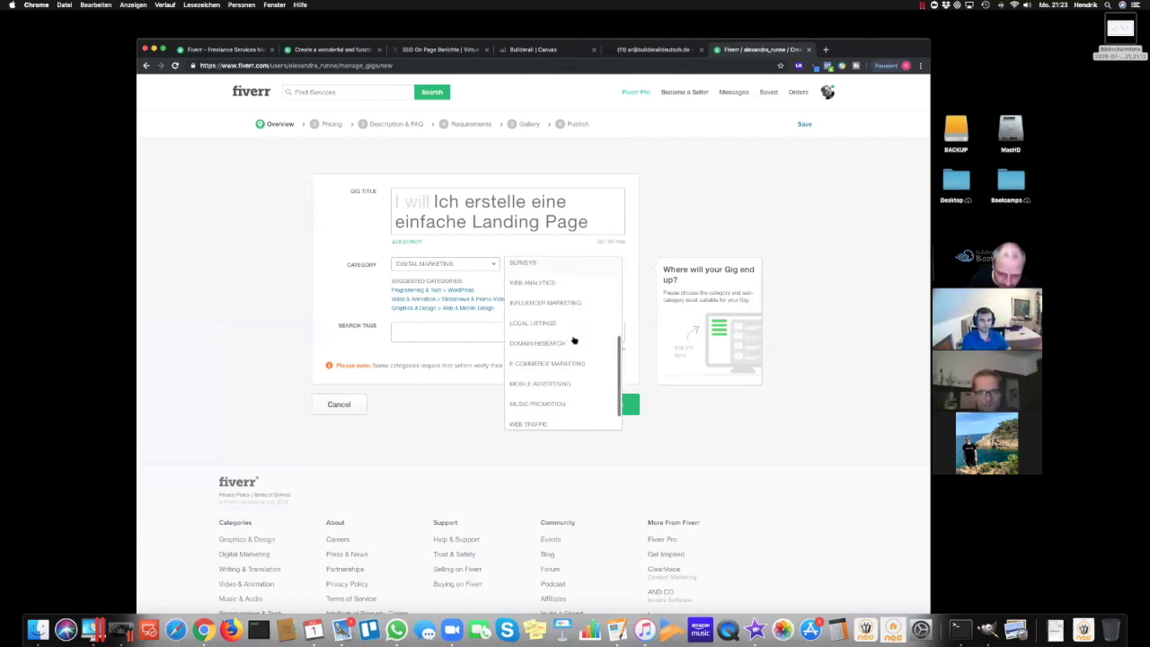
pyautogui.scroll(-2, 574, 341)
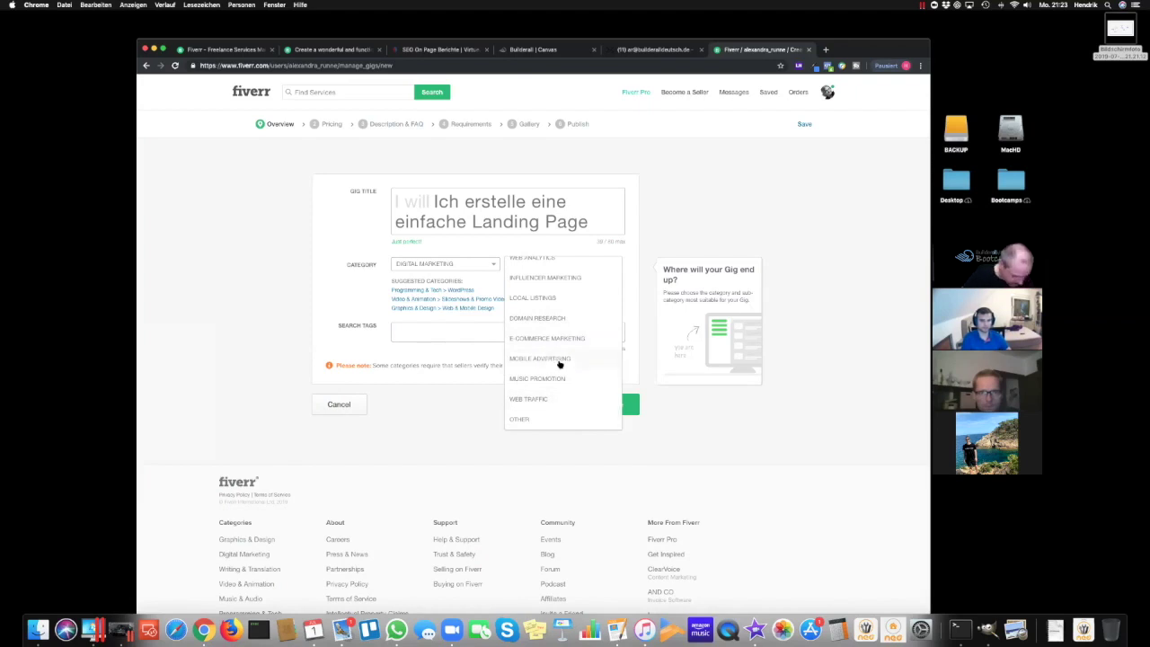
pyautogui.scroll(1, 563, 363)
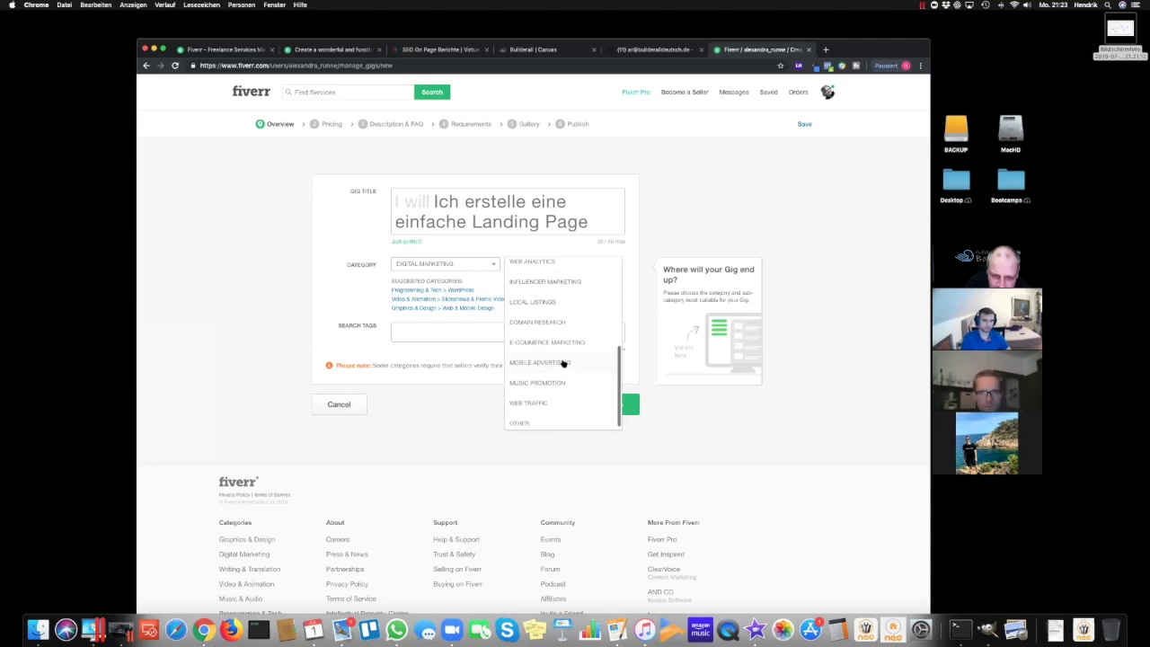
pyautogui.scroll(3, 564, 363)
pyautogui.scroll(5, 565, 363)
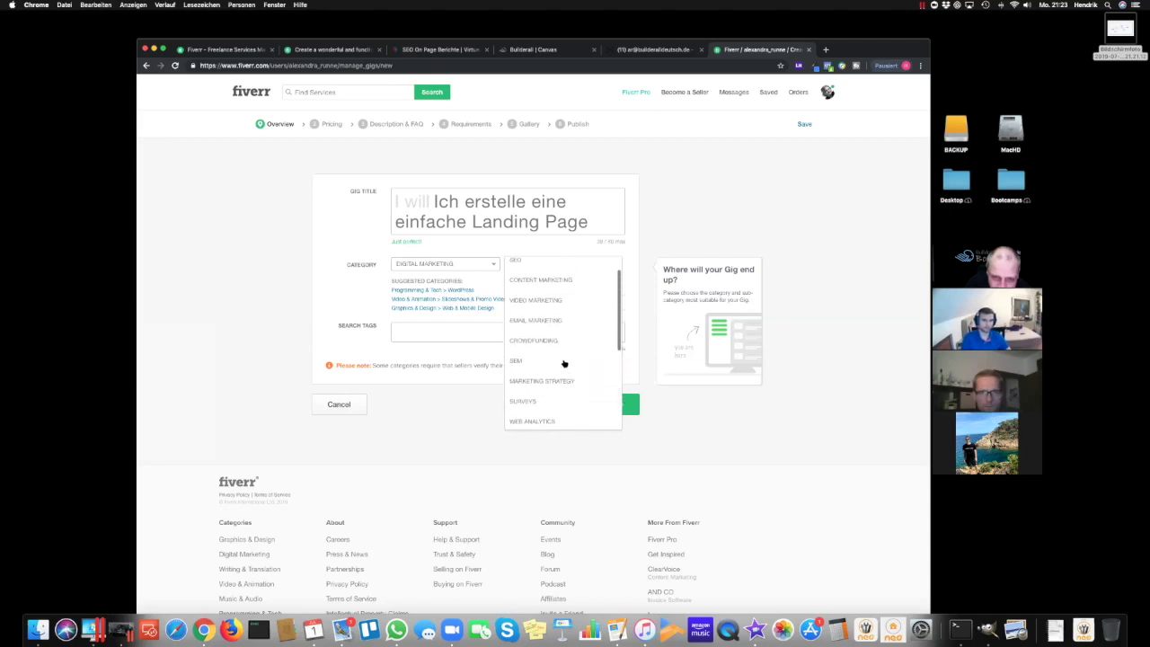
pyautogui.scroll(2, 565, 363)
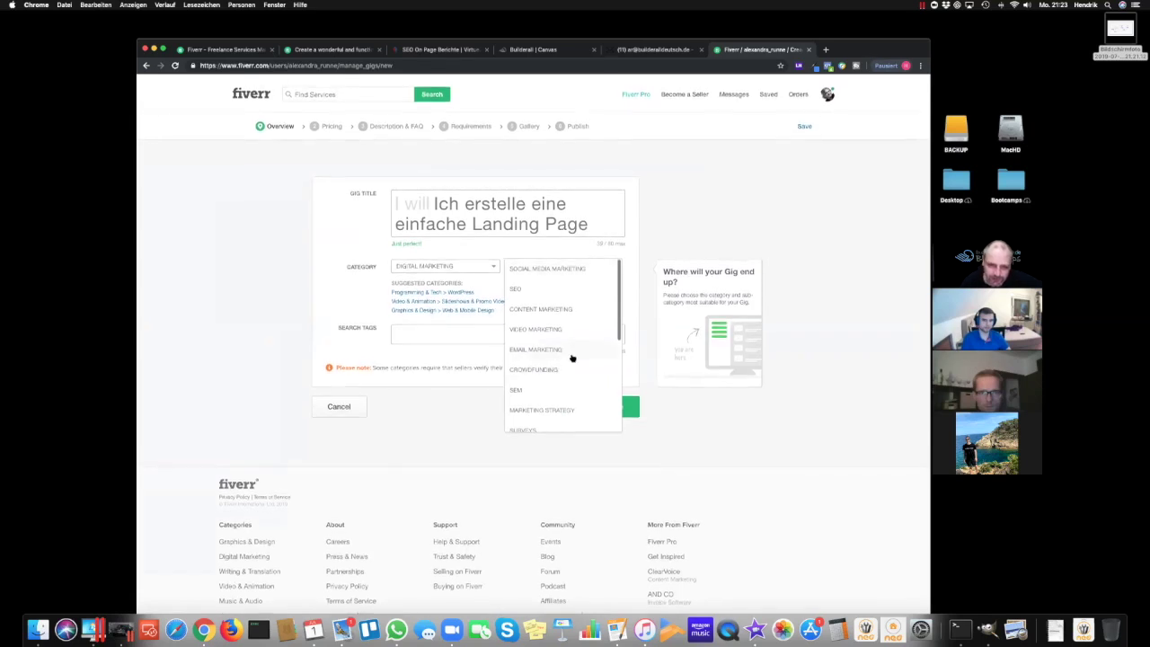
pyautogui.scroll(-10, 573, 357)
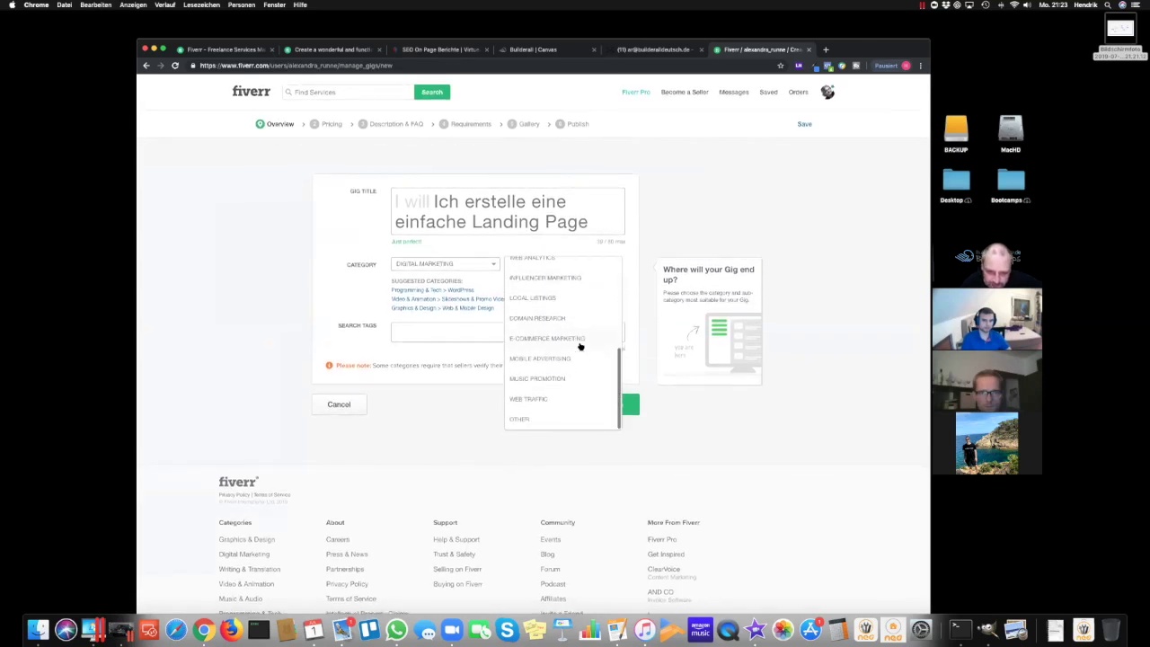
pyautogui.click(534, 419)
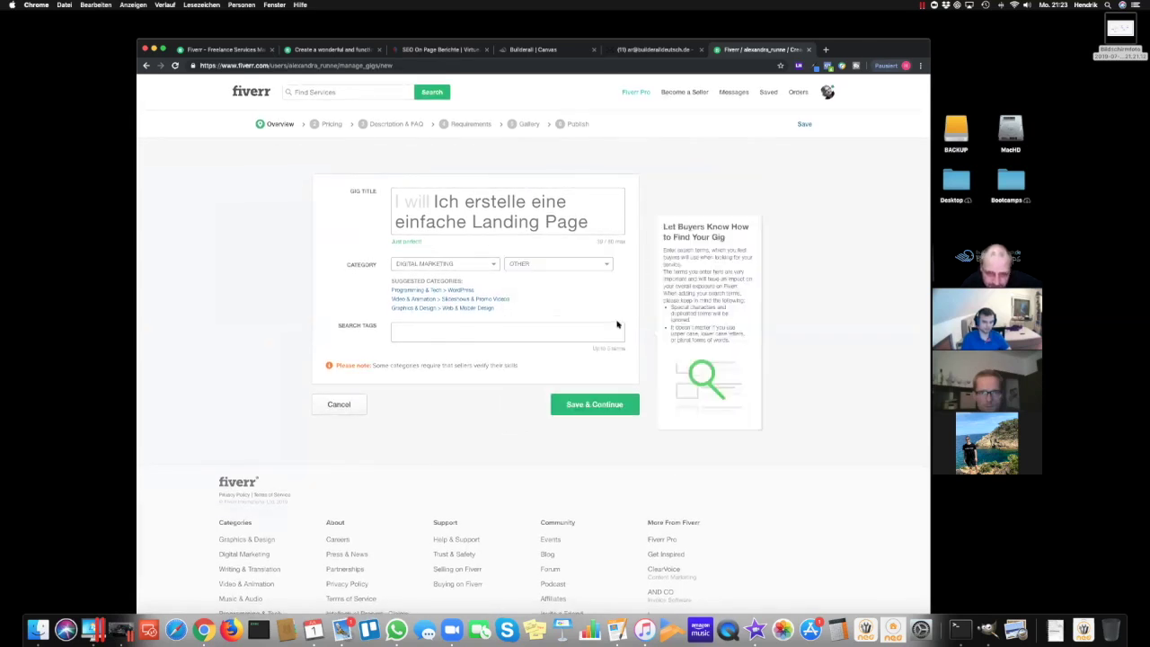
# Add LANDING PAGE and LANDING as the first search tags.
pyautogui.click(452, 333)
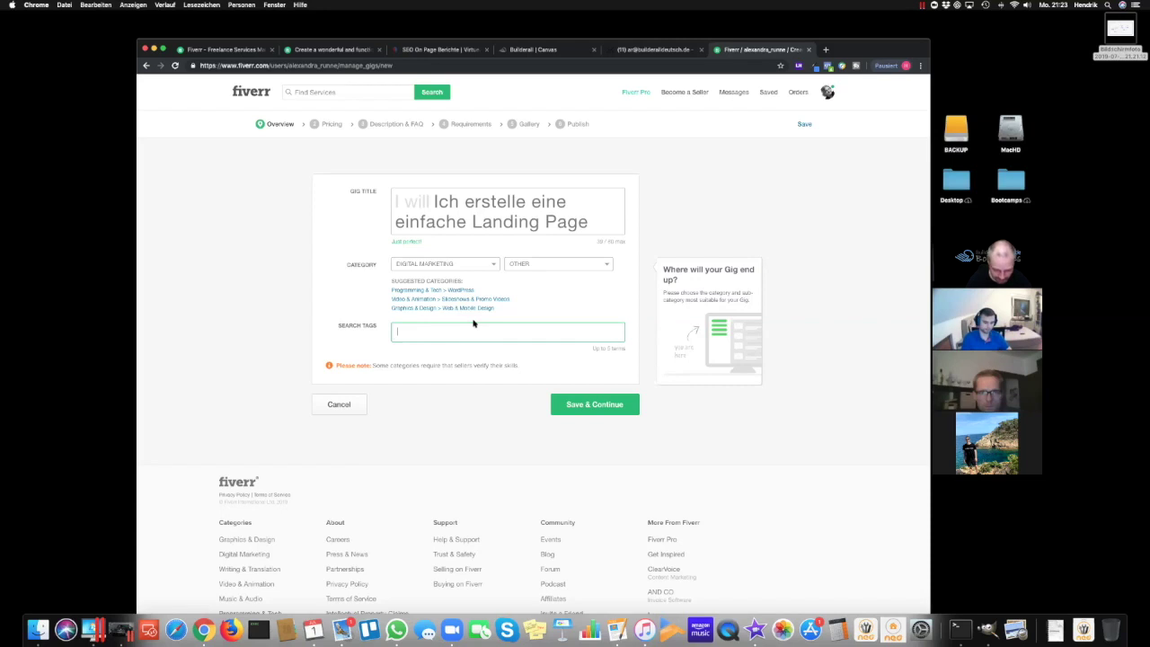
pyautogui.write('Landl')
pyautogui.write('ng')
pyautogui.press('Down')
pyautogui.press('Down')
pyautogui.press('Return')
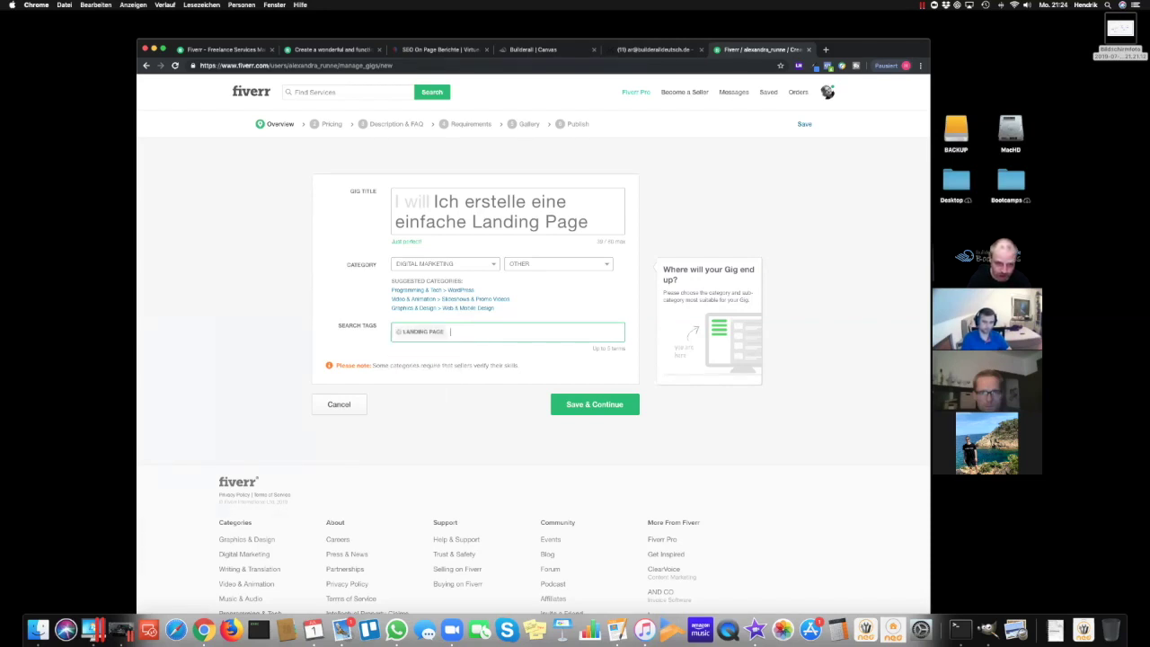
pyautogui.write('Lanf')
pyautogui.press('BackSpace')
pyautogui.write('d')
pyautogui.press('Down')
pyautogui.press('Return')
# Add PAGES, LANDING PAGES and WEBSEITE as tags, then type 'Sitebuilder'.
pyautogui.write('Pages')
pyautogui.press('Return')
pyautogui.write('Landing')
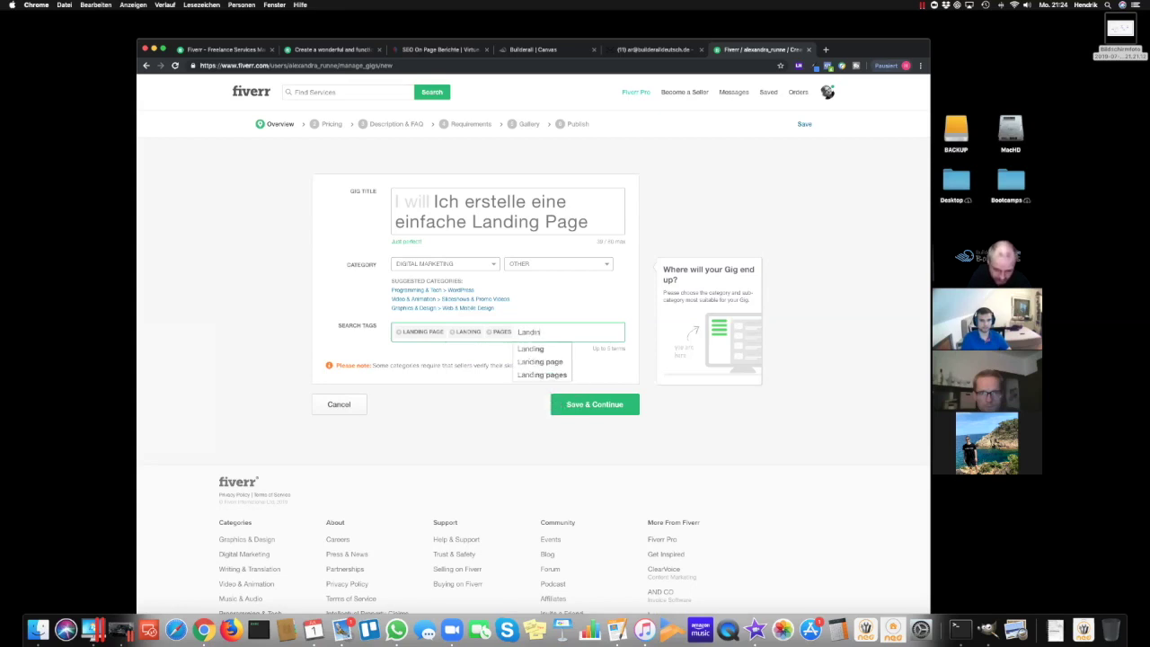
pyautogui.press('Down')
pyautogui.press('Down')
pyautogui.press('Down')
pyautogui.press('Return')
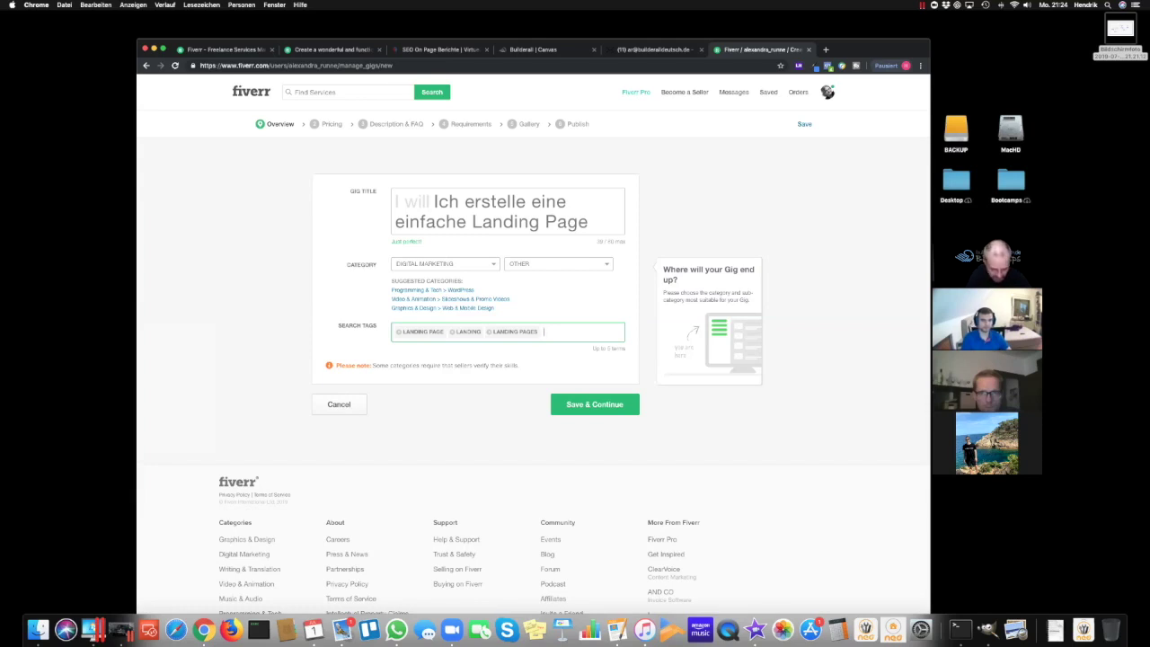
pyautogui.write('ebseital')
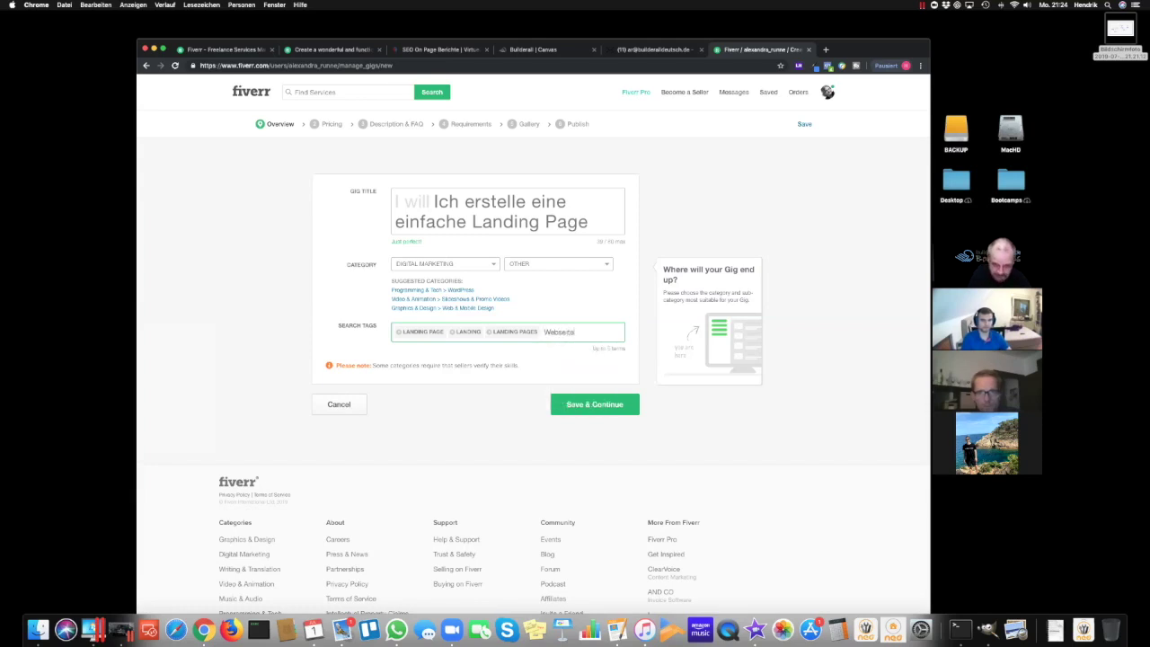
pyautogui.press('Return')
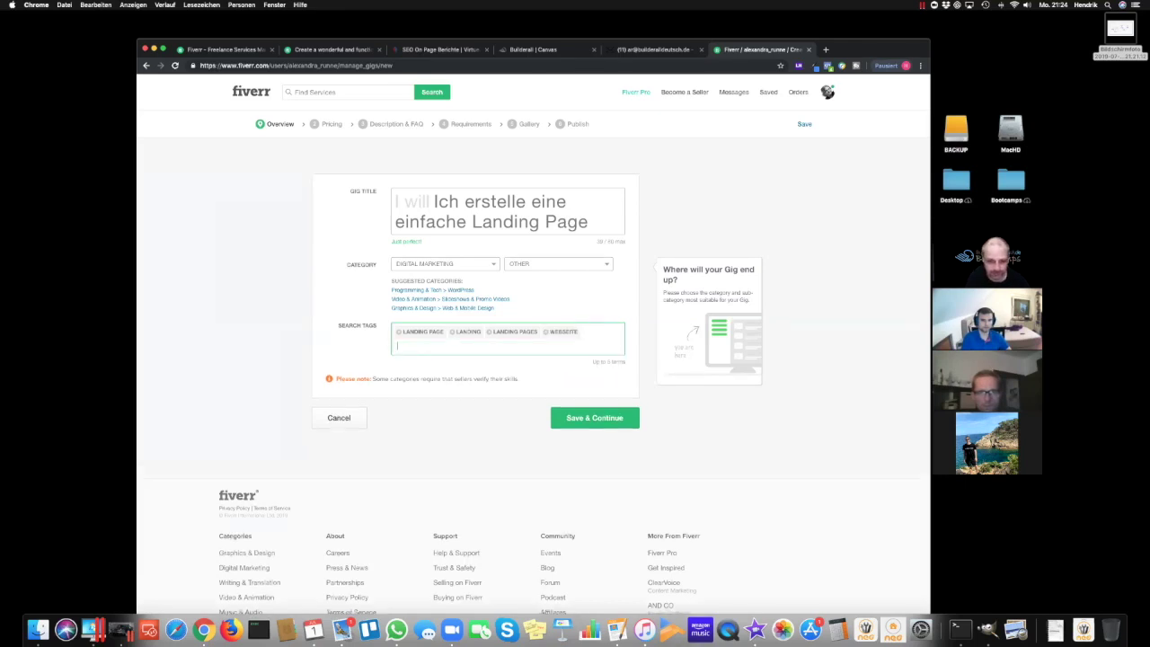
pyautogui.write('Sitebuilder')
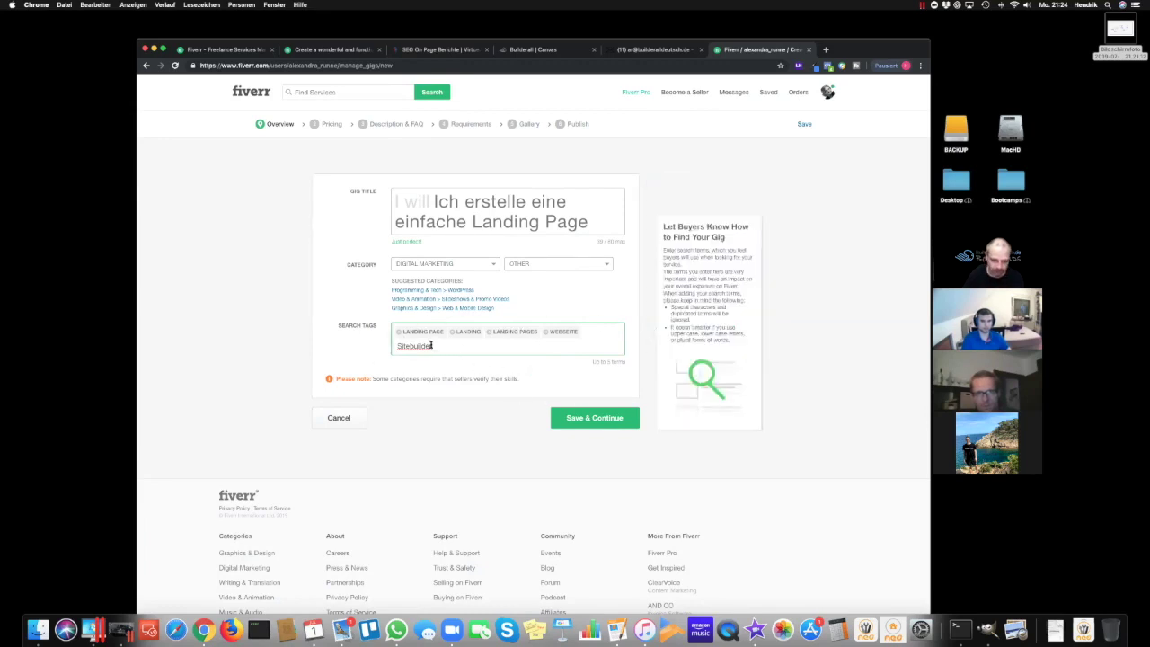
# Save the gig overview and move on to the Scope & Pricing step.
pyautogui.click(604, 418)
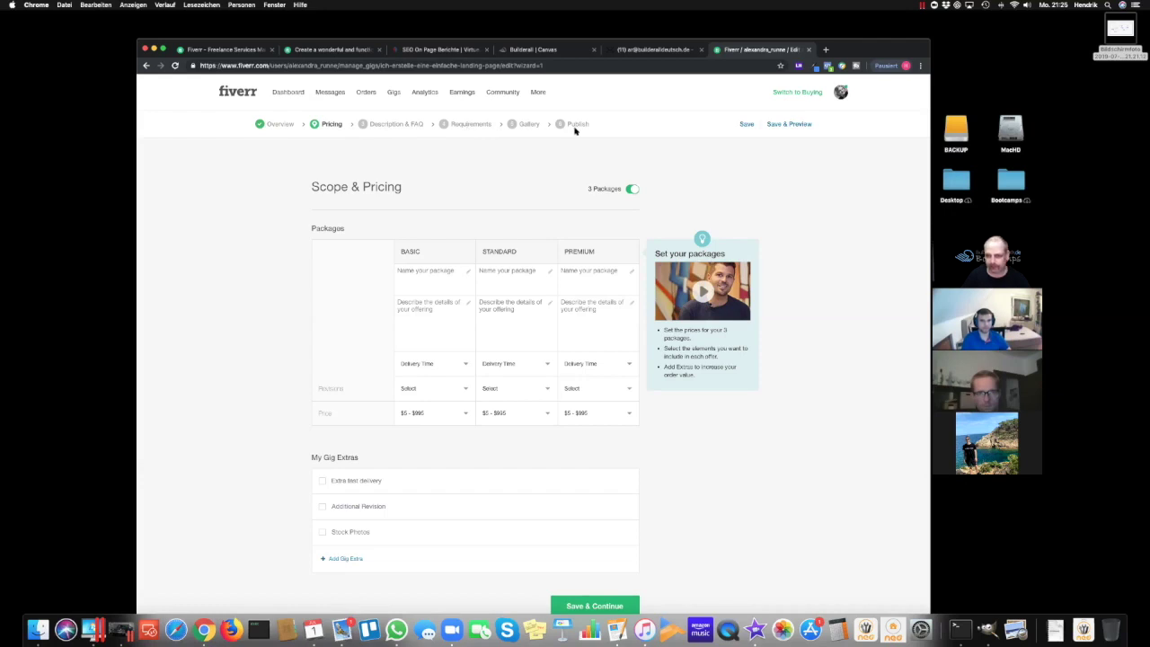
pyautogui.scroll(-1, 426, 235)
pyautogui.scroll(1, 429, 228)
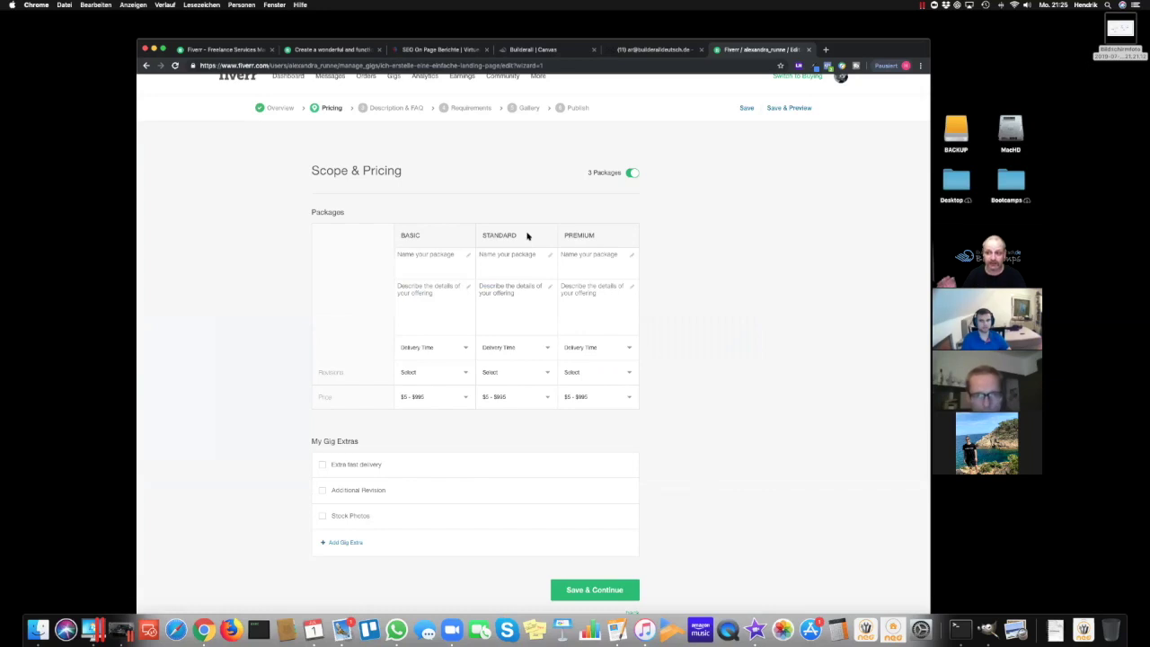
pyautogui.scroll(-1, 460, 339)
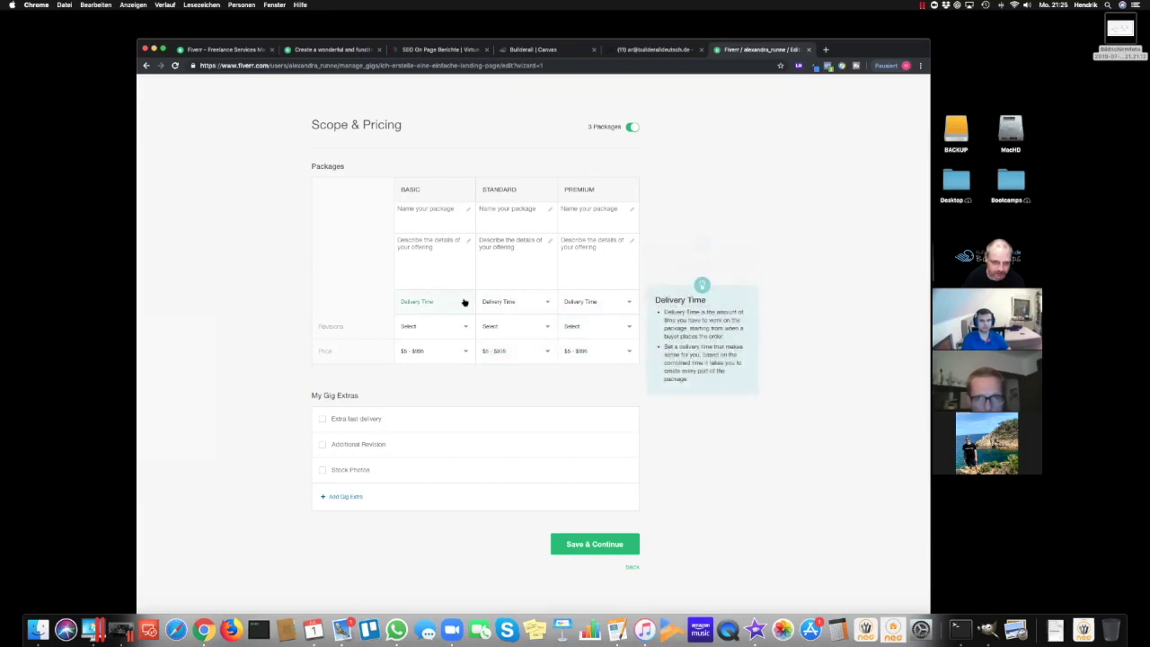
# Price the Basic package at $5 and name it 'Basic Landing Page'.
pyautogui.click(462, 351)
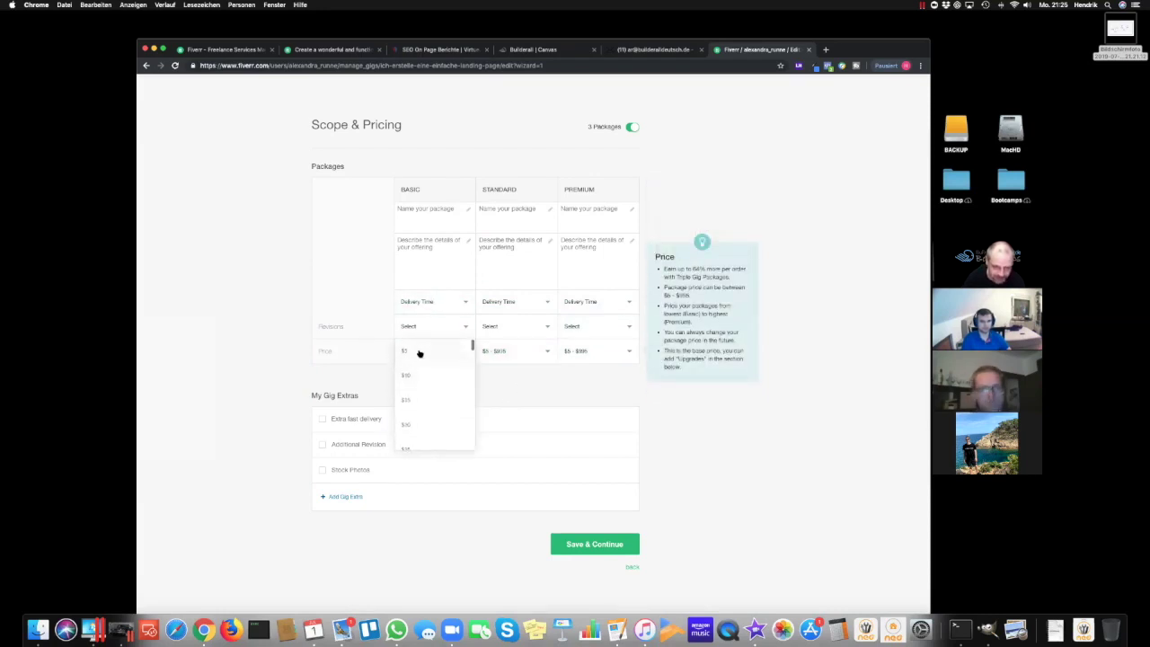
pyautogui.scroll(-2, 437, 407)
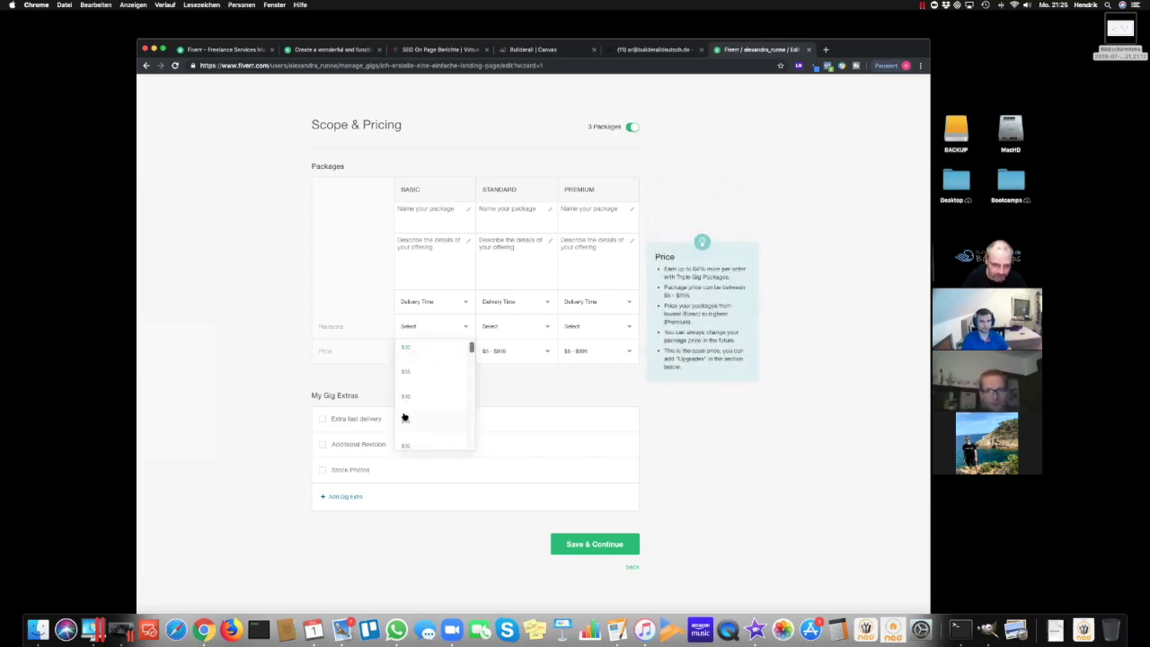
pyautogui.scroll(-2, 429, 438)
pyautogui.scroll(5, 428, 438)
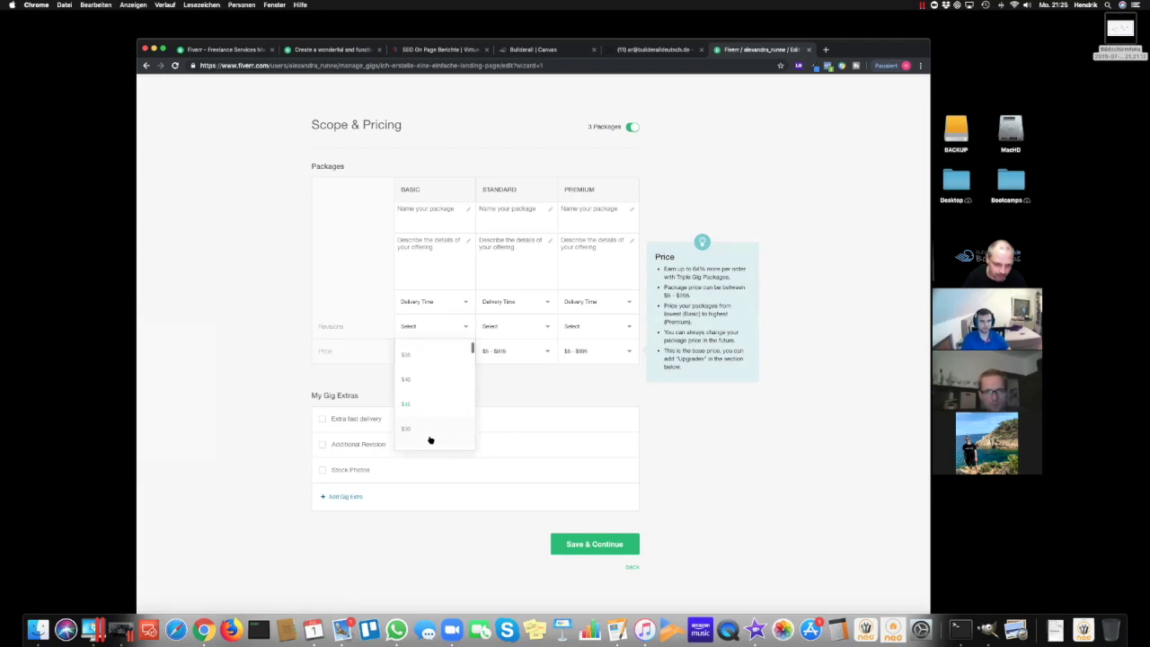
pyautogui.scroll(2, 428, 409)
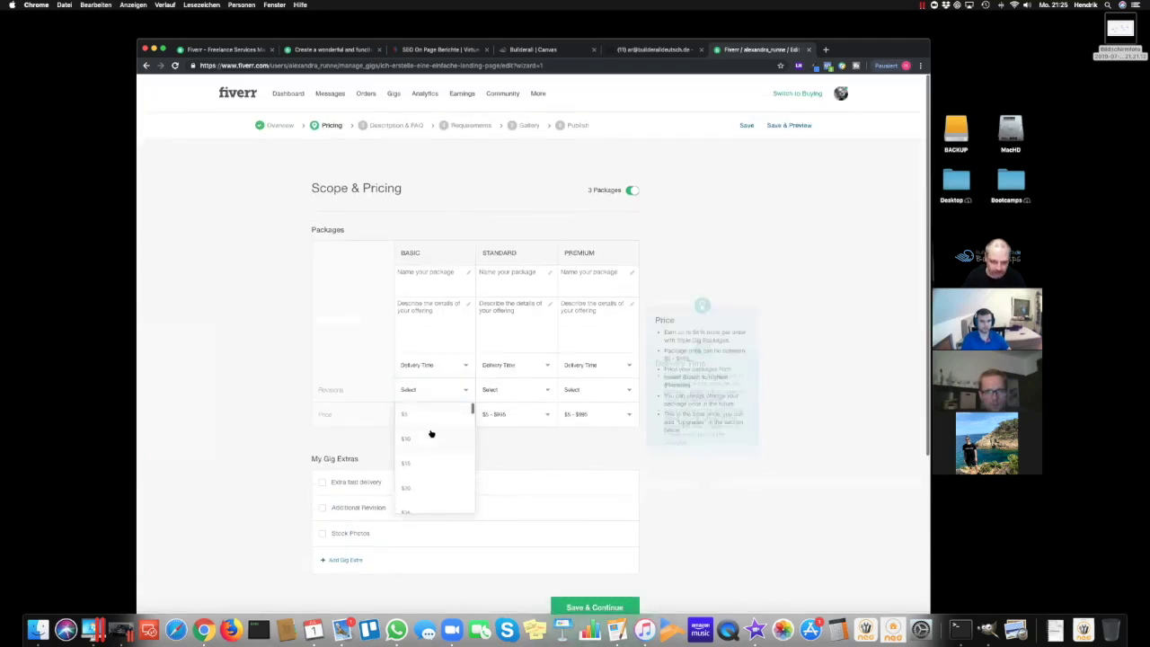
pyautogui.click(428, 420)
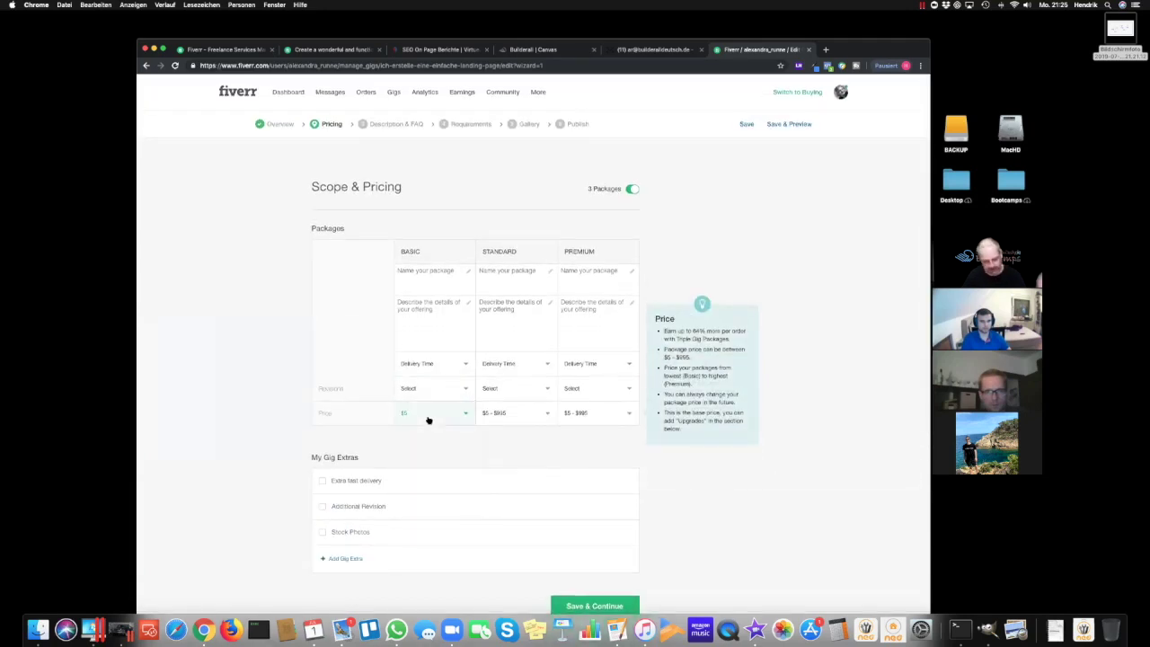
pyautogui.click(553, 450)
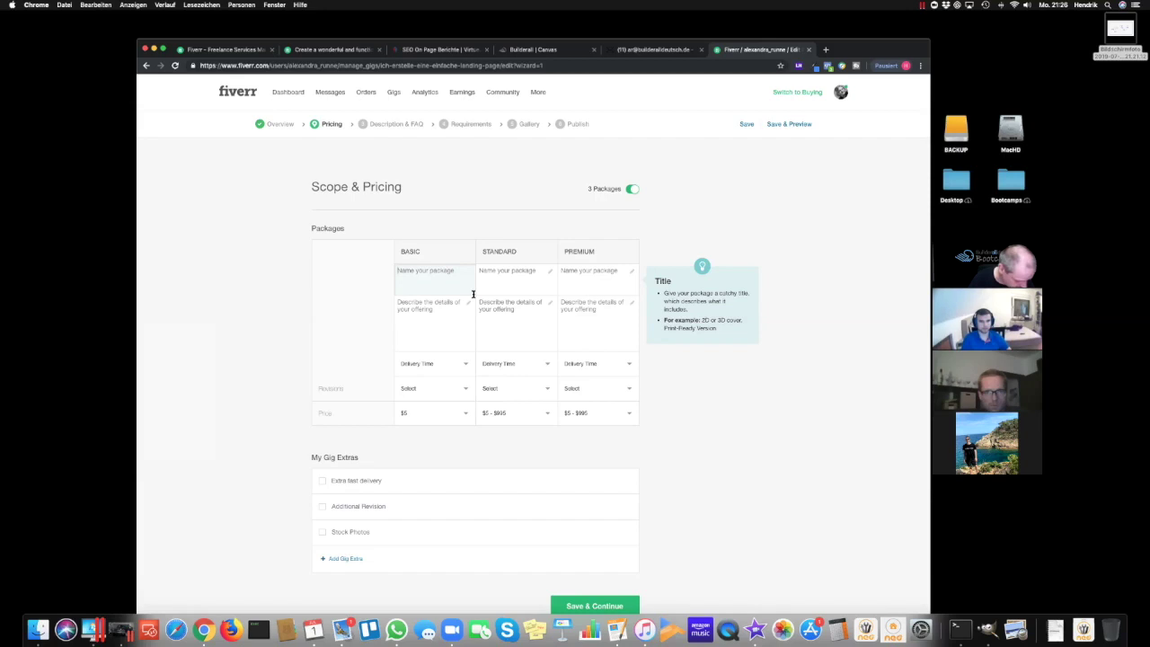
pyautogui.write('Land')
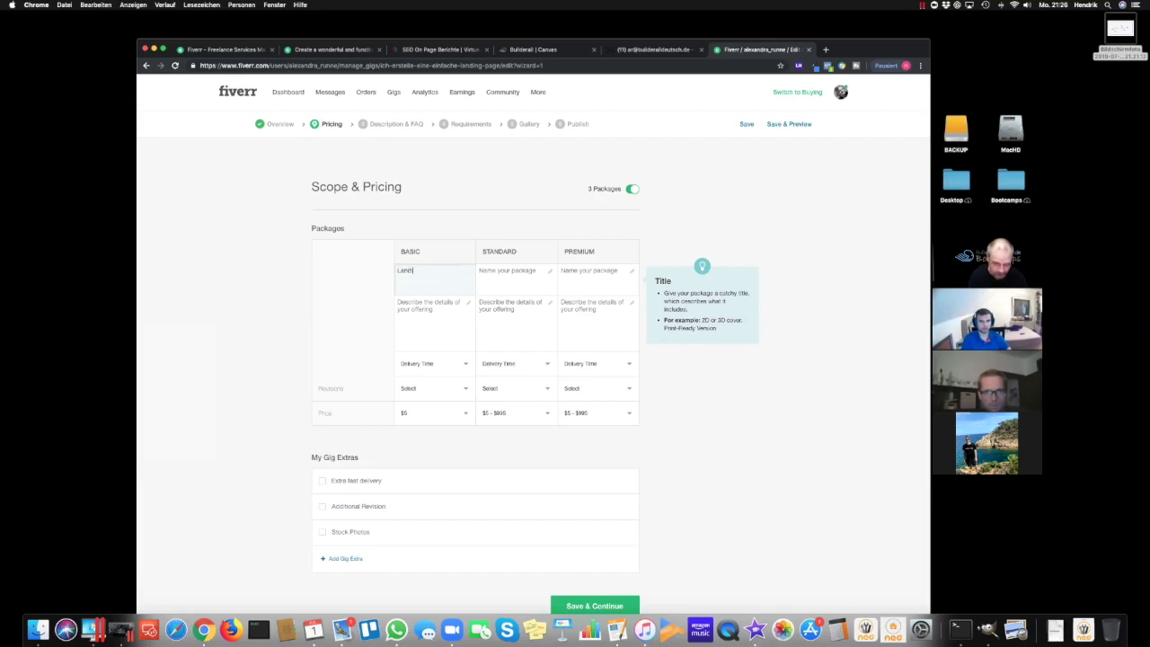
pyautogui.write('ing')
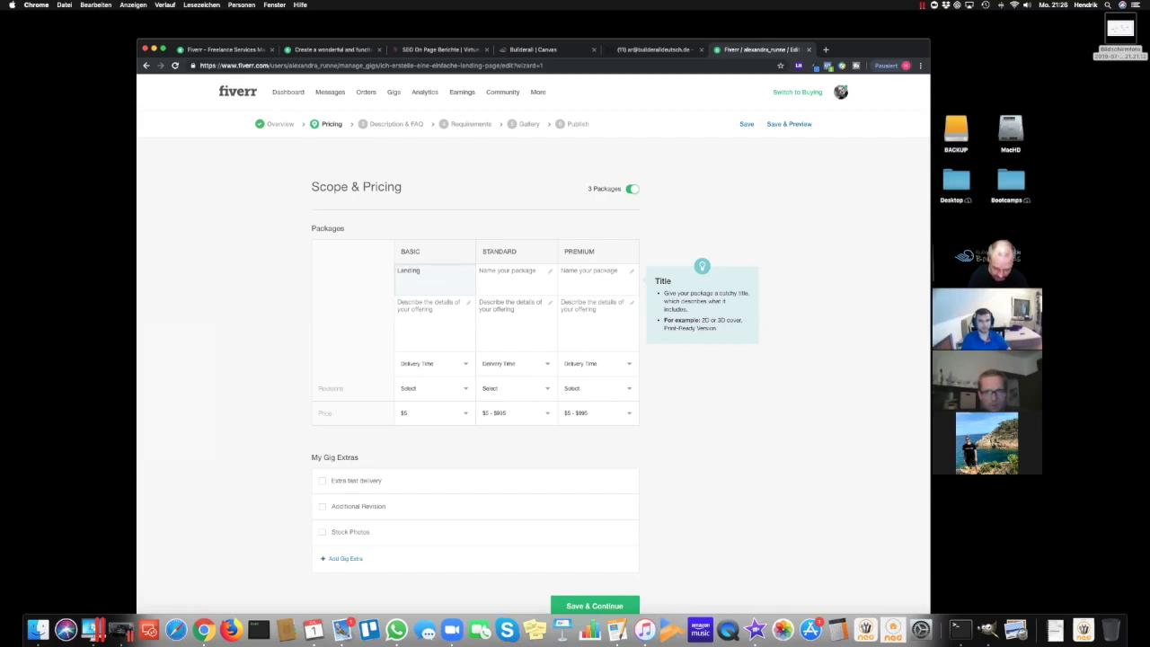
pyautogui.write(' Page B')
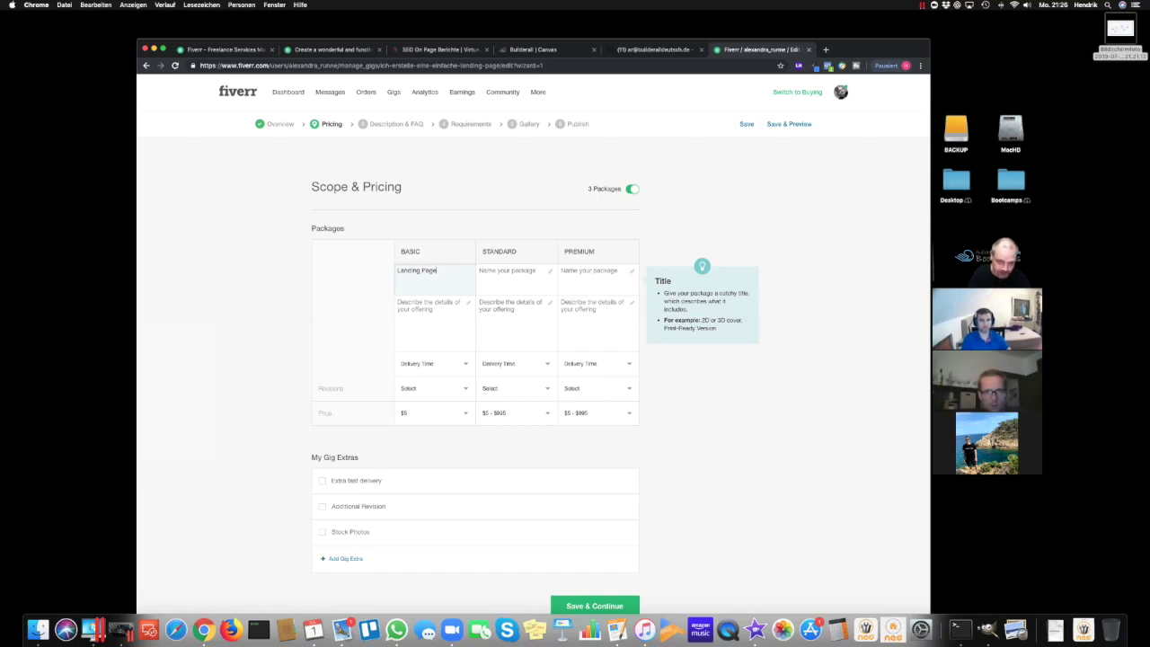
pyautogui.write('Basic')
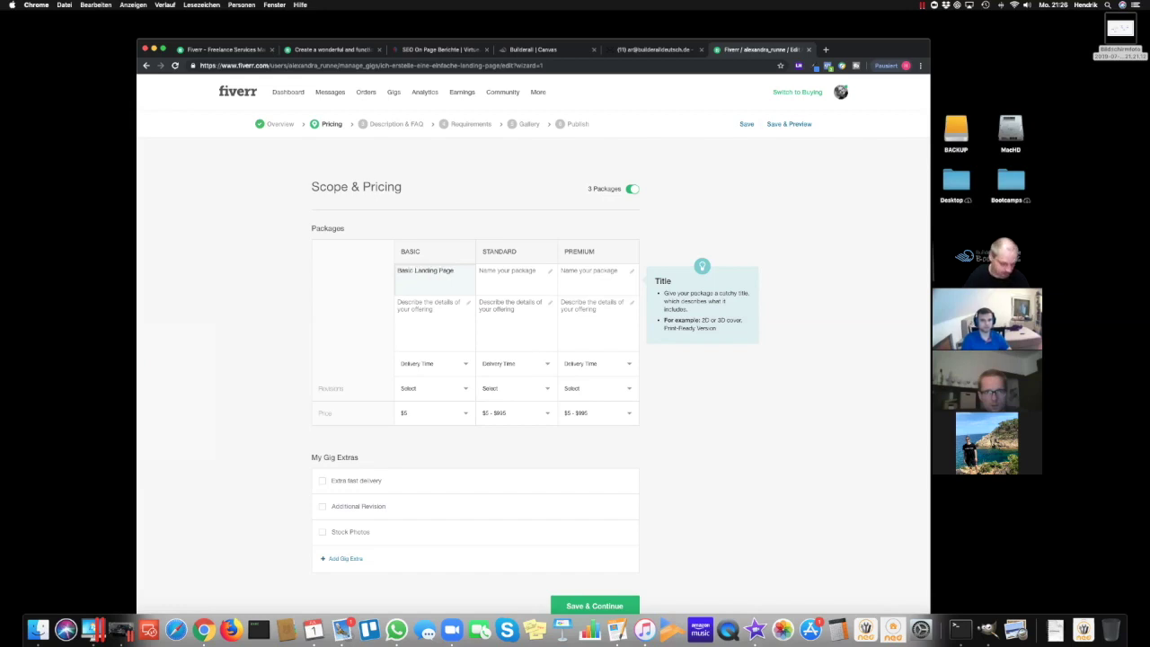
pyautogui.scroll(-3, 422, 312)
pyautogui.scroll(3, 422, 312)
# Write an English Basic package description about one single page with logo and colours.
pyautogui.click(423, 312)
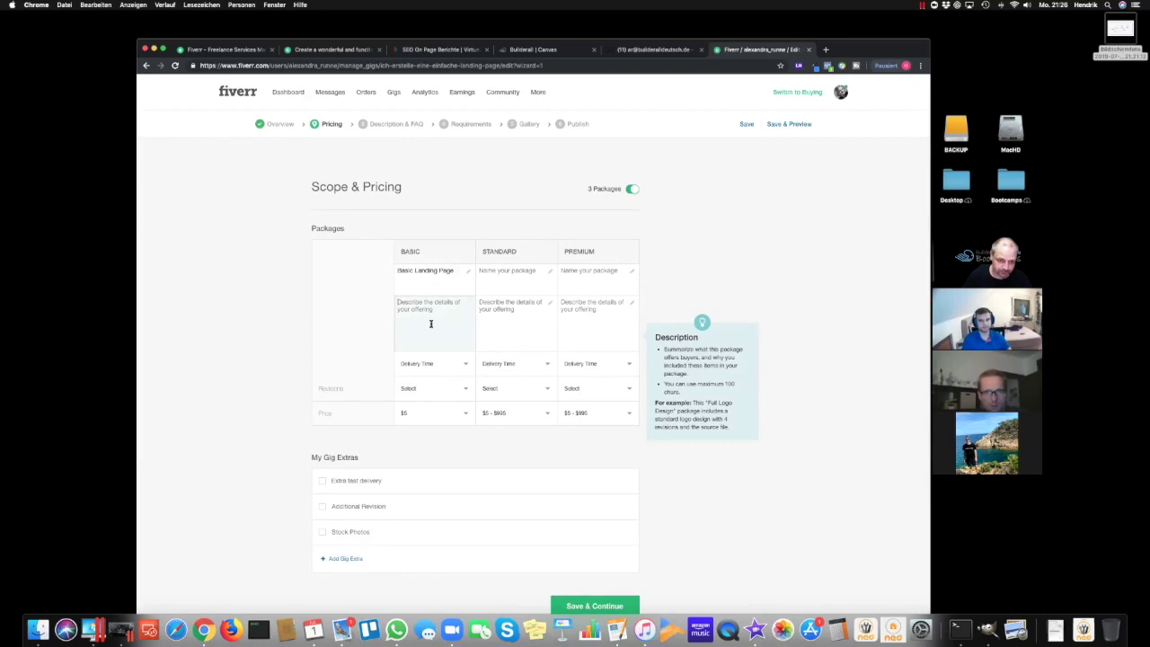
pyautogui.write('O')
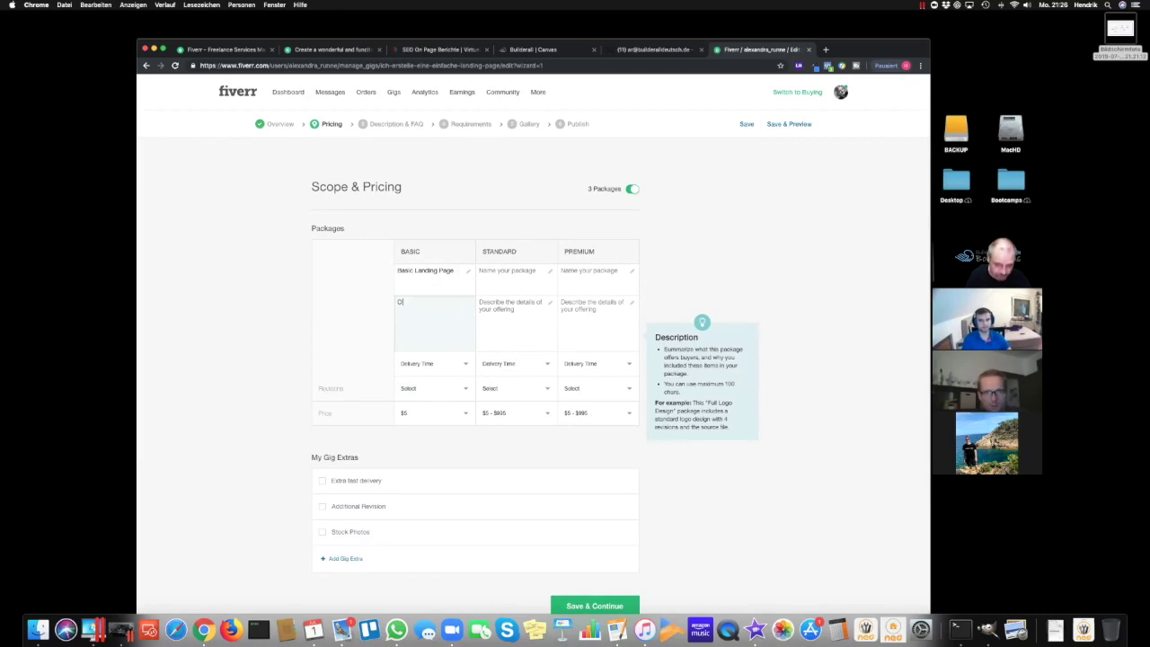
pyautogui.write('ne single Landing Page with your')
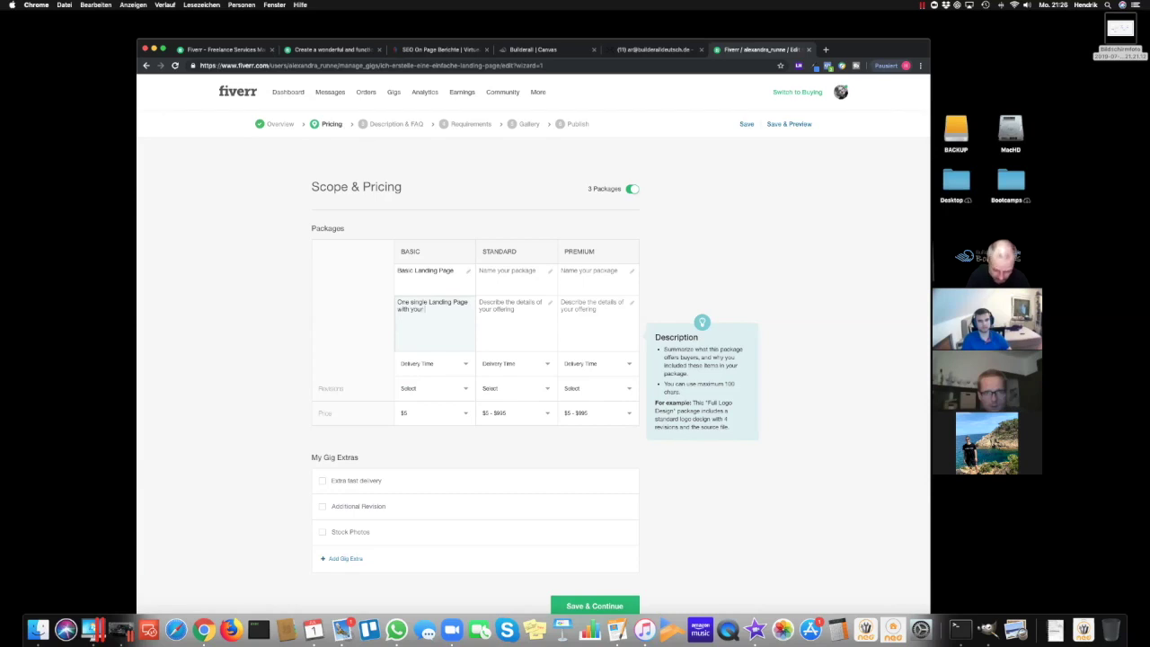
pyautogui.write('ogo and')
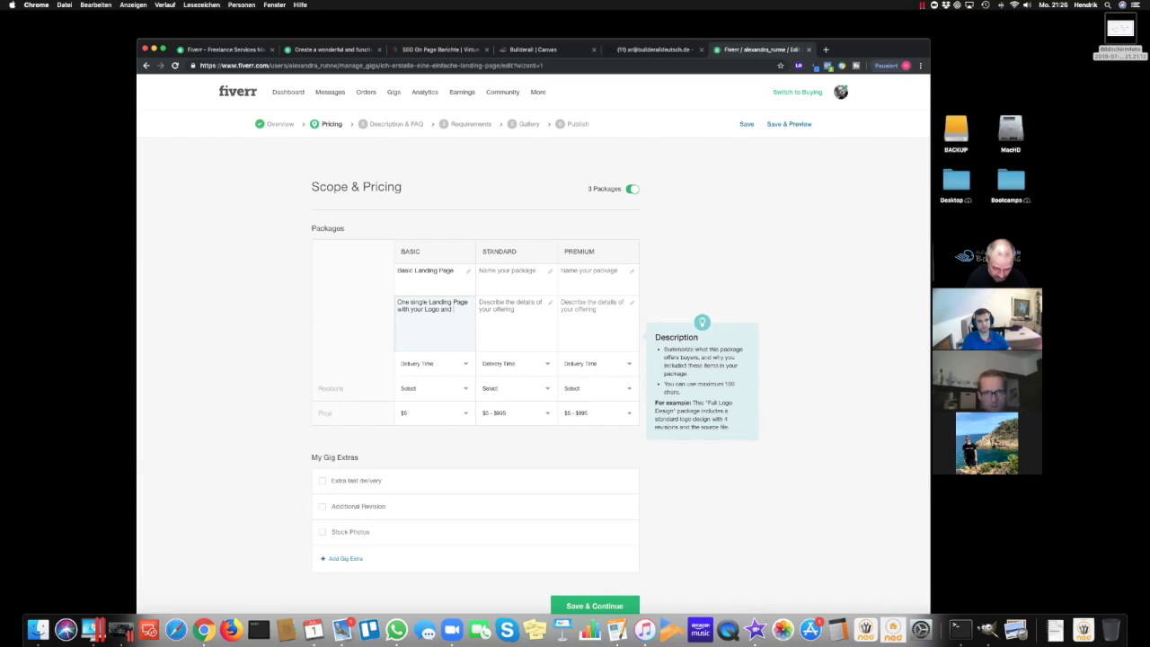
pyautogui.write(' colours')
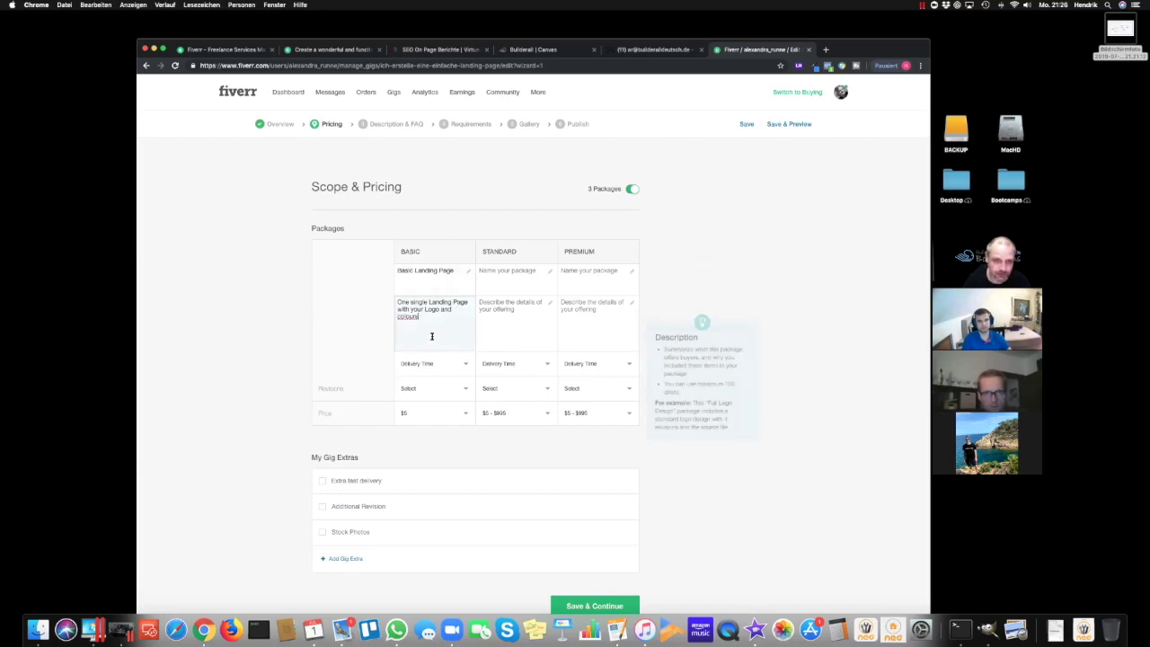
pyautogui.scroll(-1, 440, 305)
# Replace it with 'Eine Landing Page incl. ihre Logos und ihrer Farben.'.
pyautogui.moveTo(443, 294); pyautogui.dragTo(387, 265)
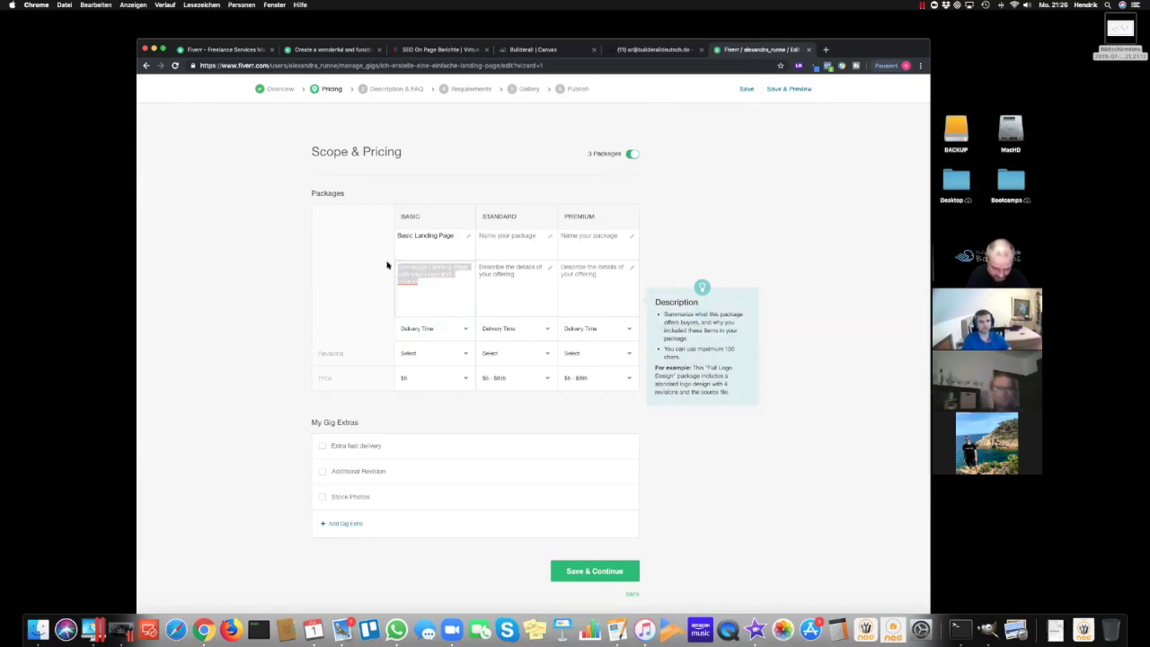
pyautogui.press('BackSpace')
pyautogui.write('Eine Landing Page in')
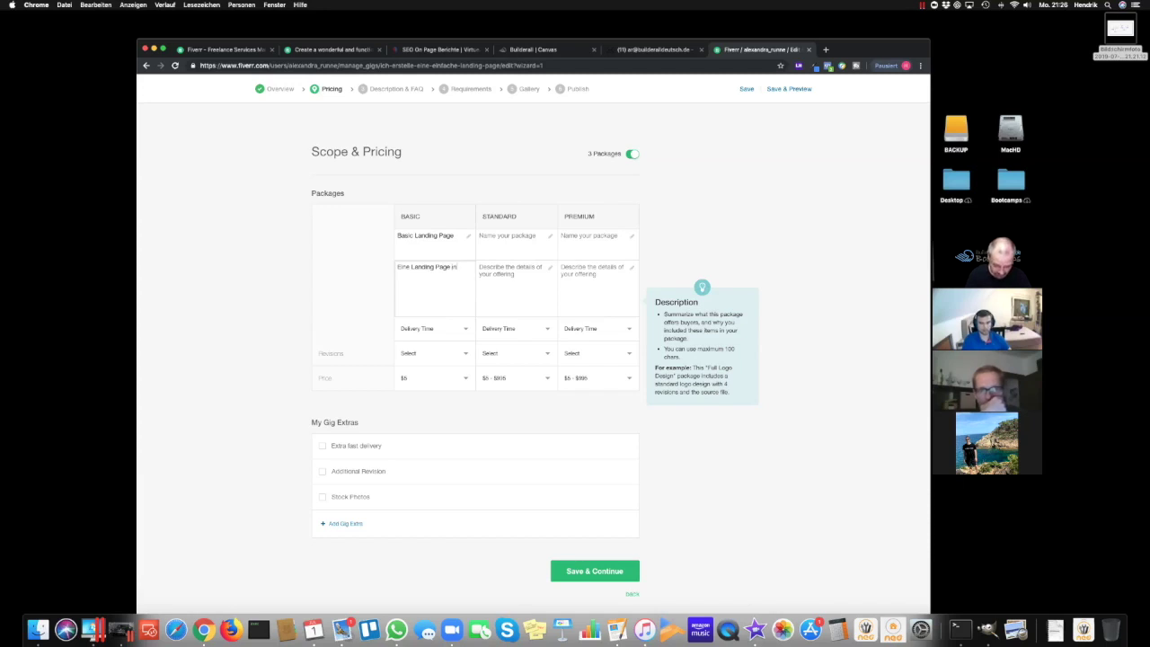
pyautogui.write('cl. ')
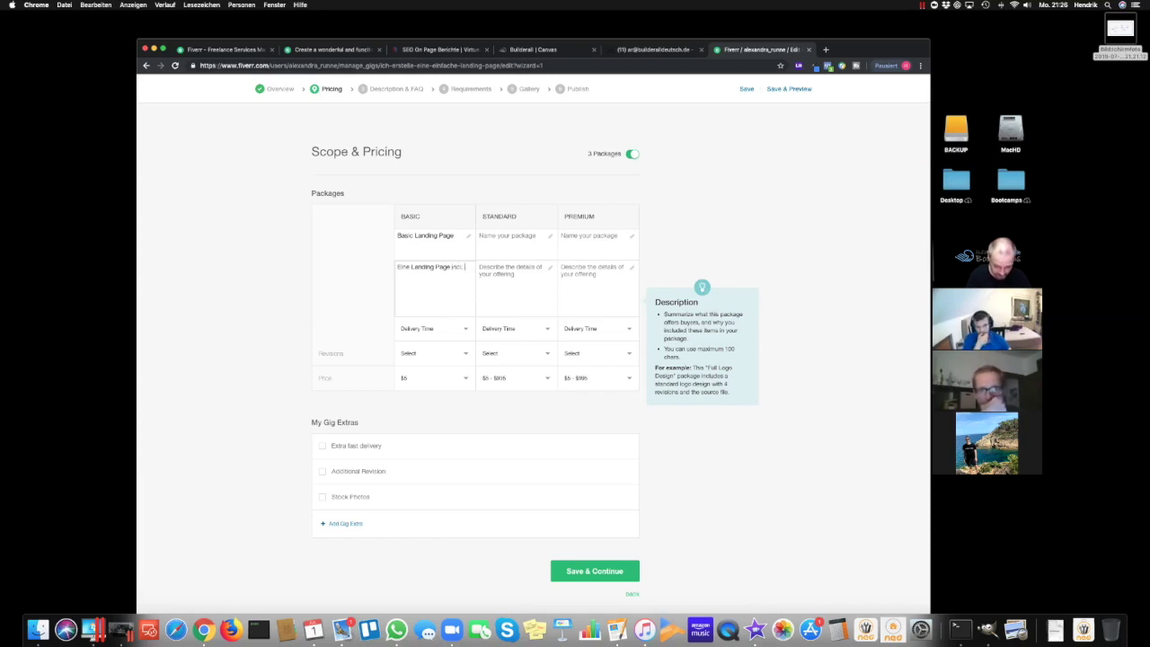
pyautogui.write('ihres Lo')
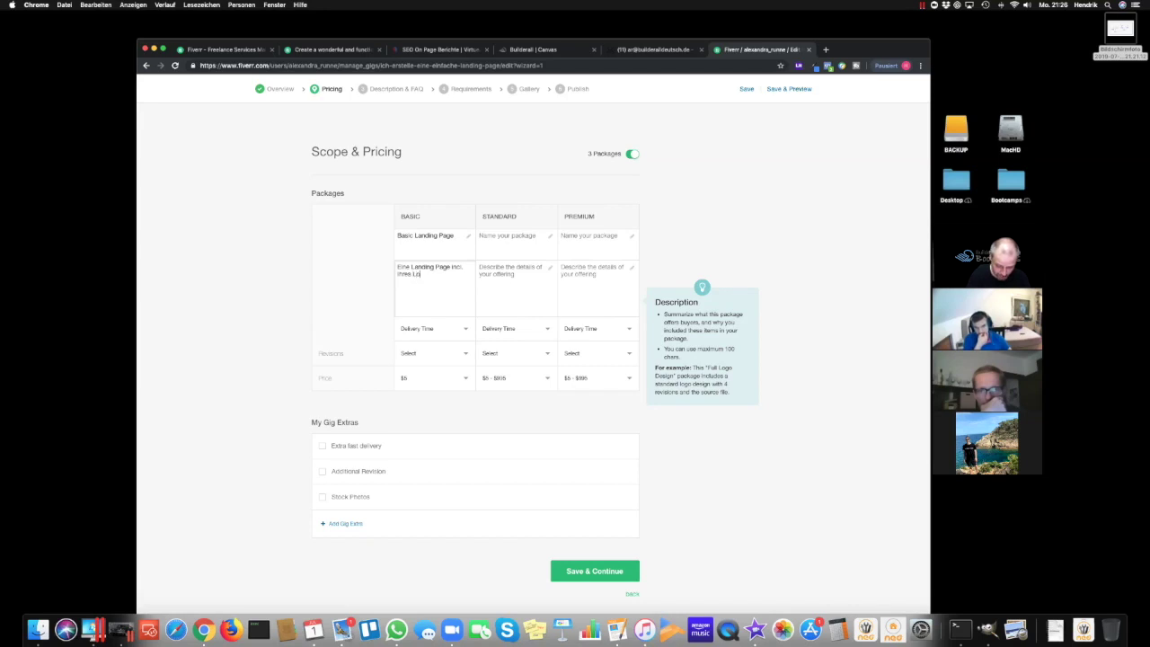
pyautogui.write('gos und ihrer F')
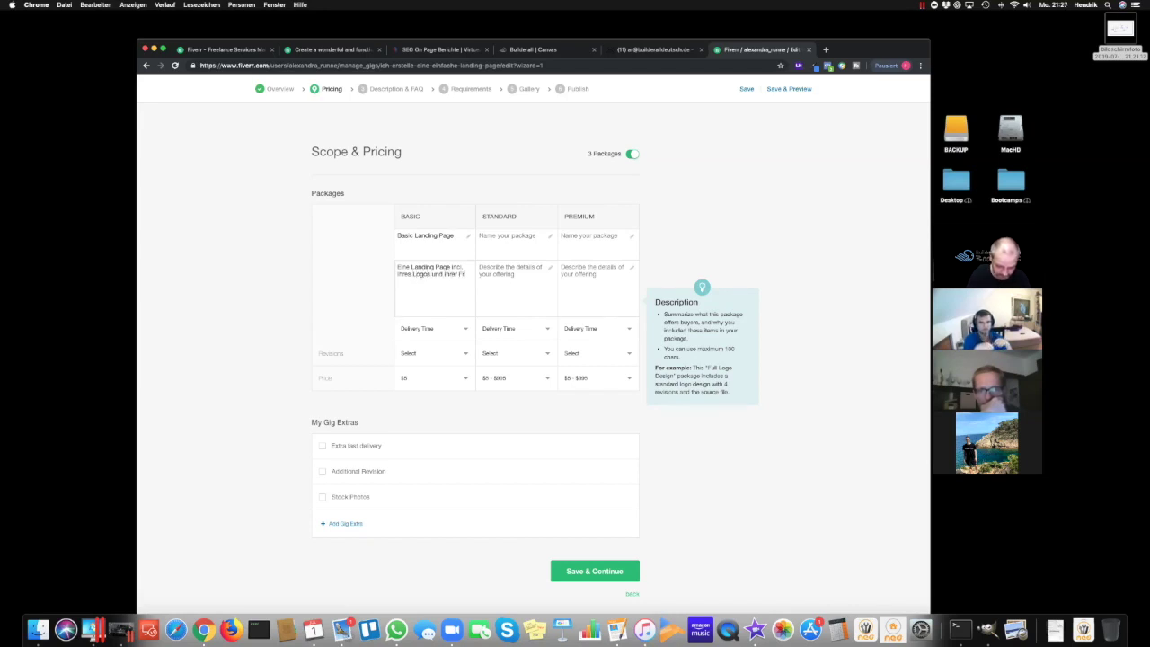
pyautogui.write('arben.')
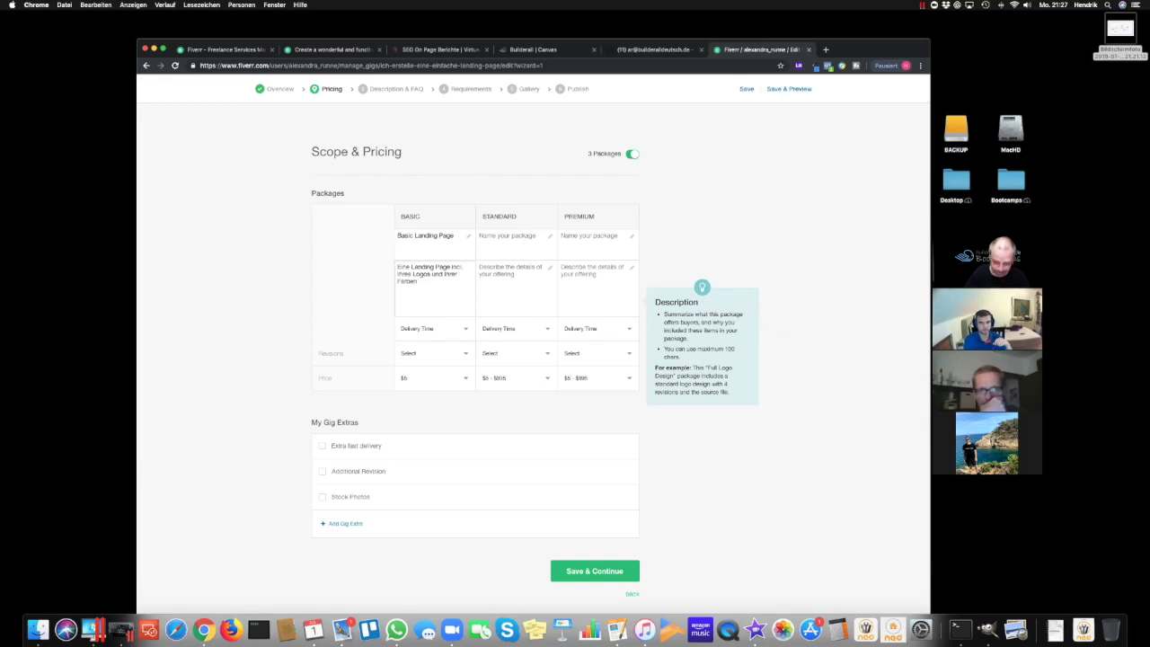
# Choose '5 Days Delivery' as the Basic package's delivery time.
pyautogui.click(465, 331)
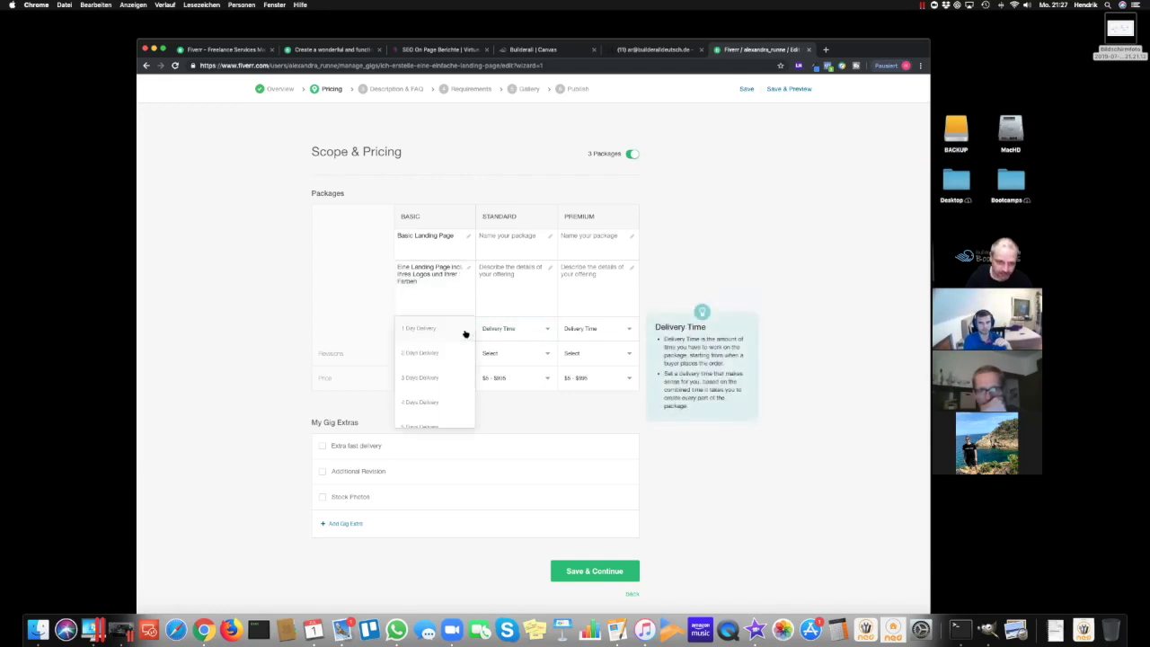
pyautogui.scroll(-3, 437, 411)
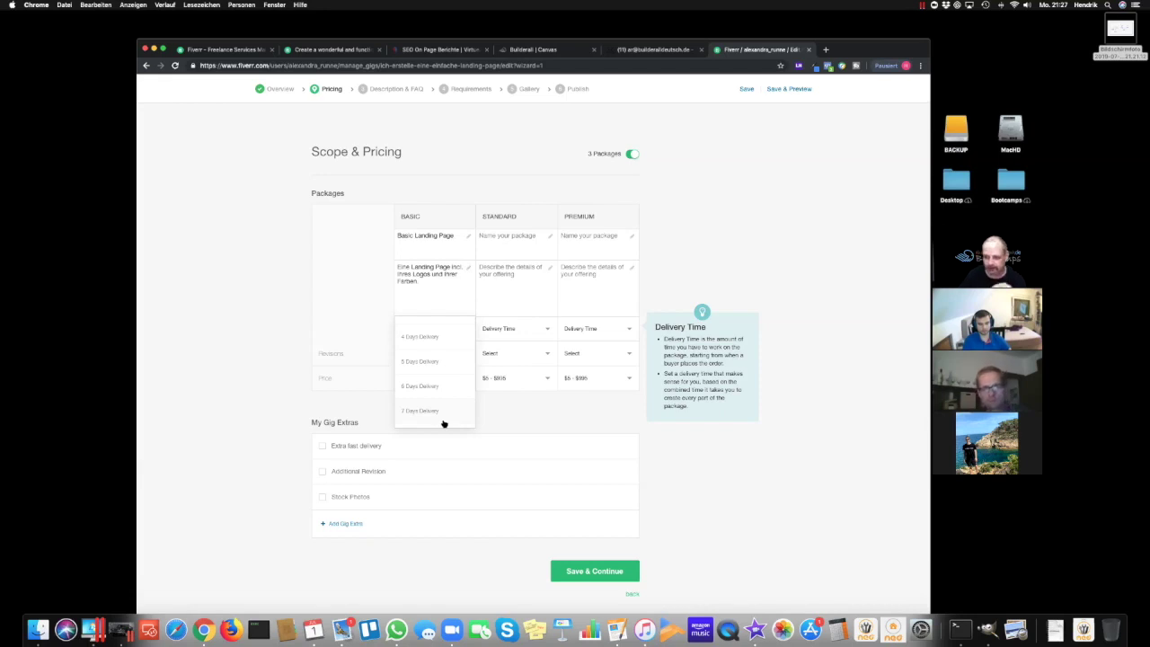
pyautogui.click(421, 363)
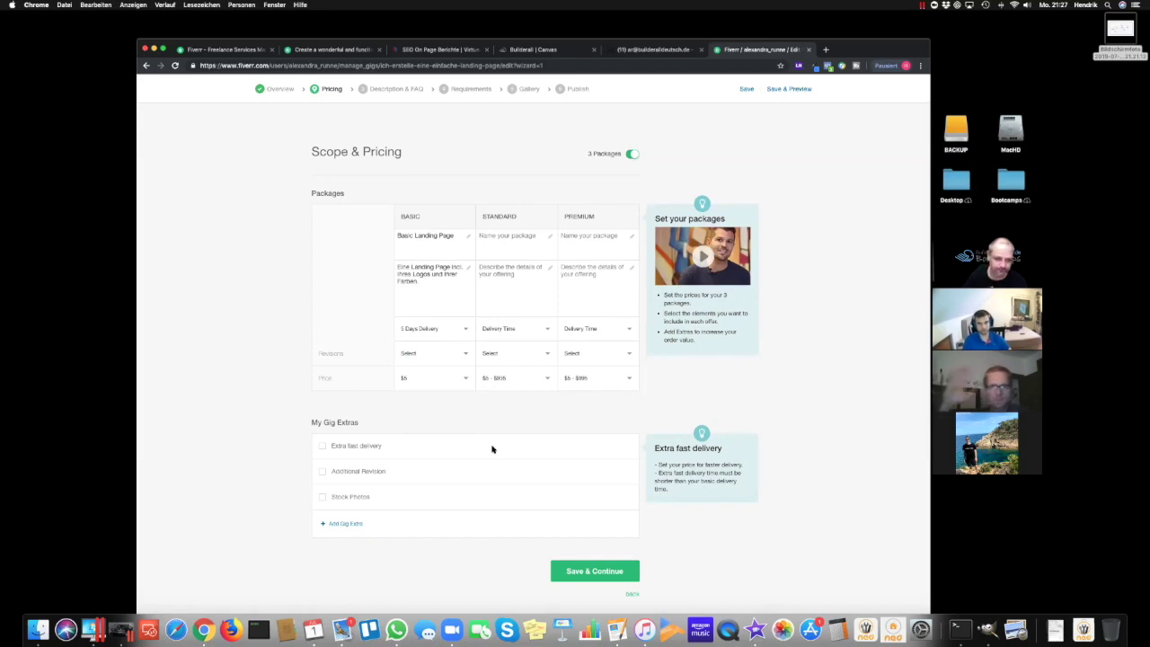
pyautogui.moveTo(498, 495)
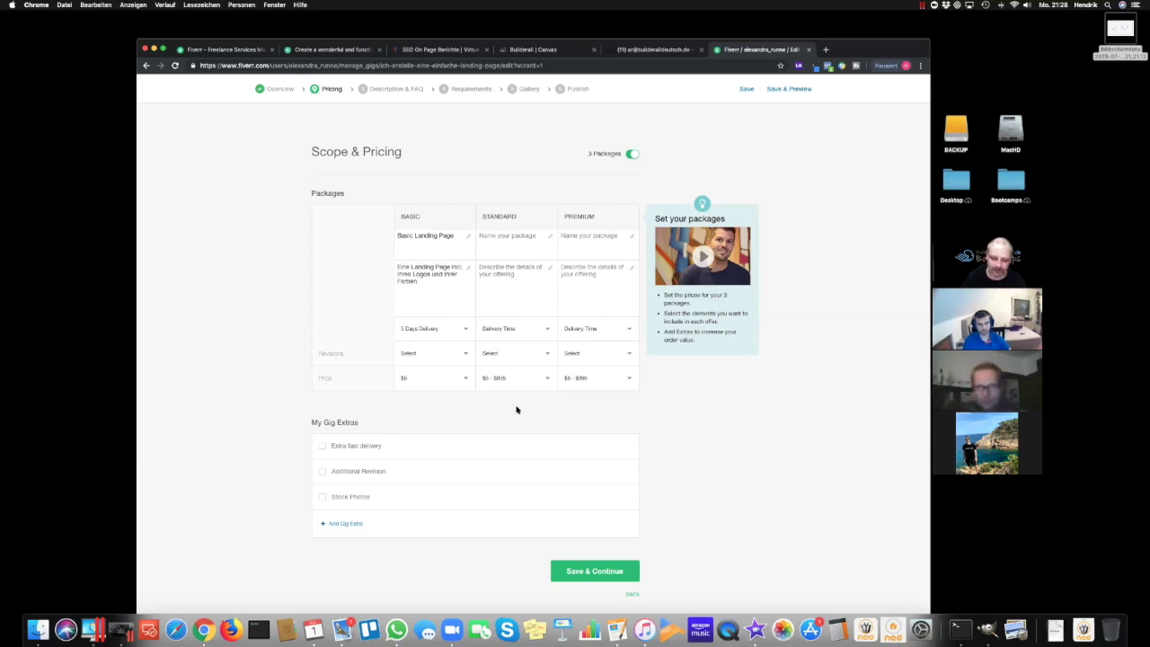
pyautogui.scroll(-1, 517, 410)
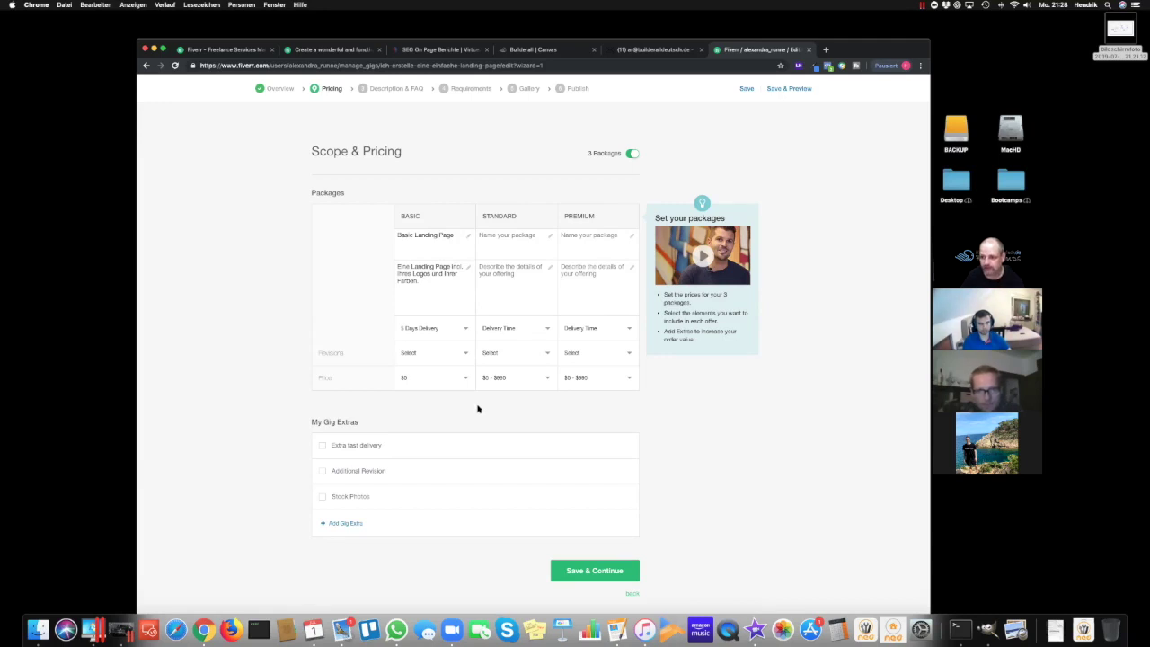
pyautogui.moveTo(437, 374)
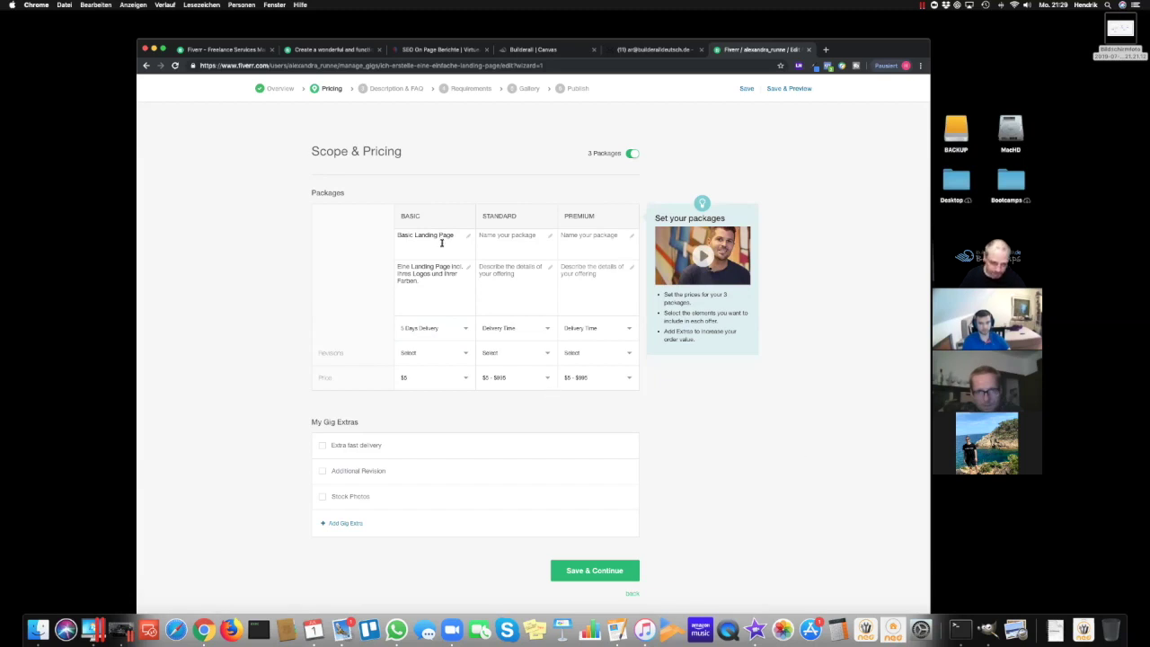
# Select 2 in the Basic package's Revisions dropdown.
pyautogui.scroll(-2, 444, 375)
pyautogui.click(449, 312)
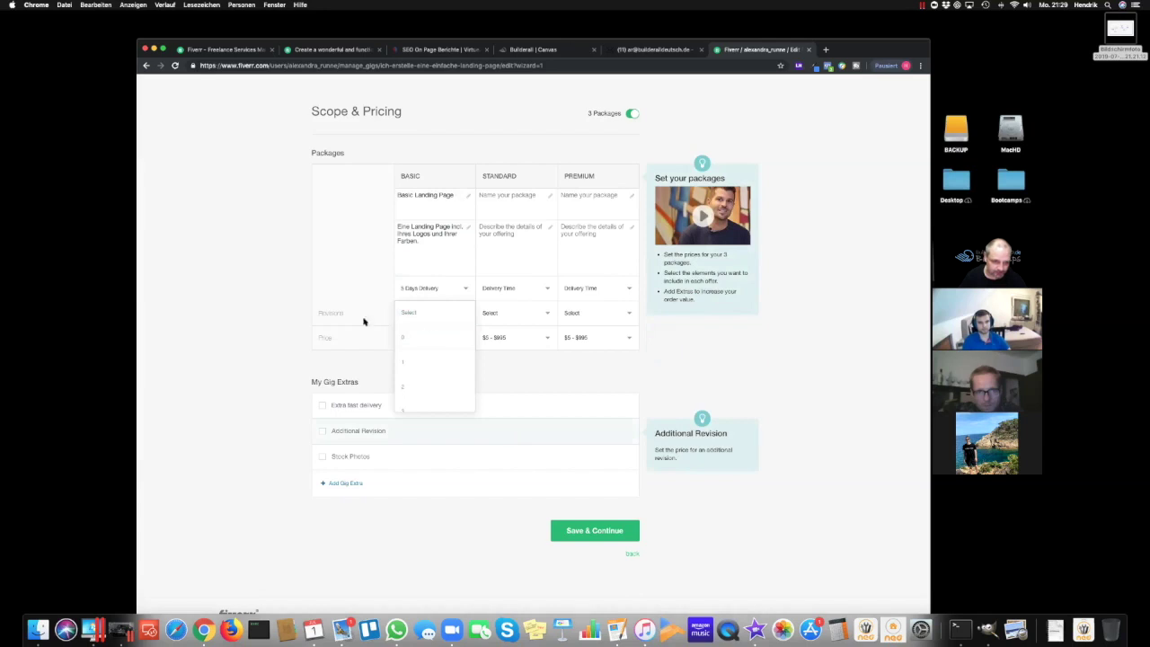
pyautogui.moveTo(333, 312)
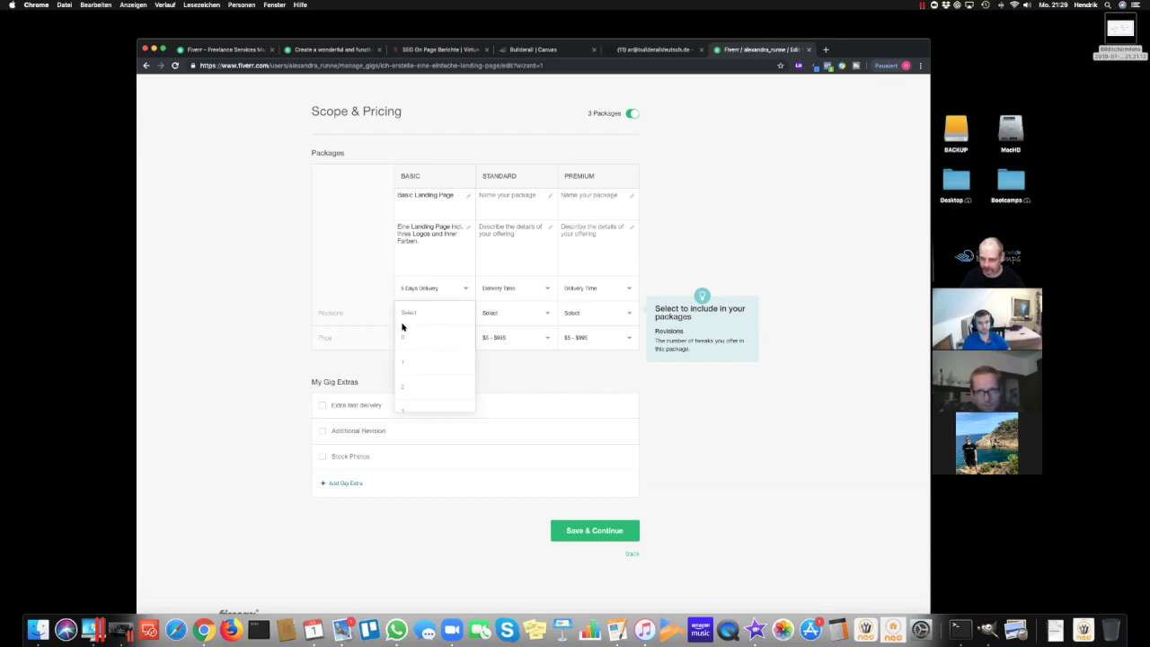
pyautogui.scroll(-2, 432, 334)
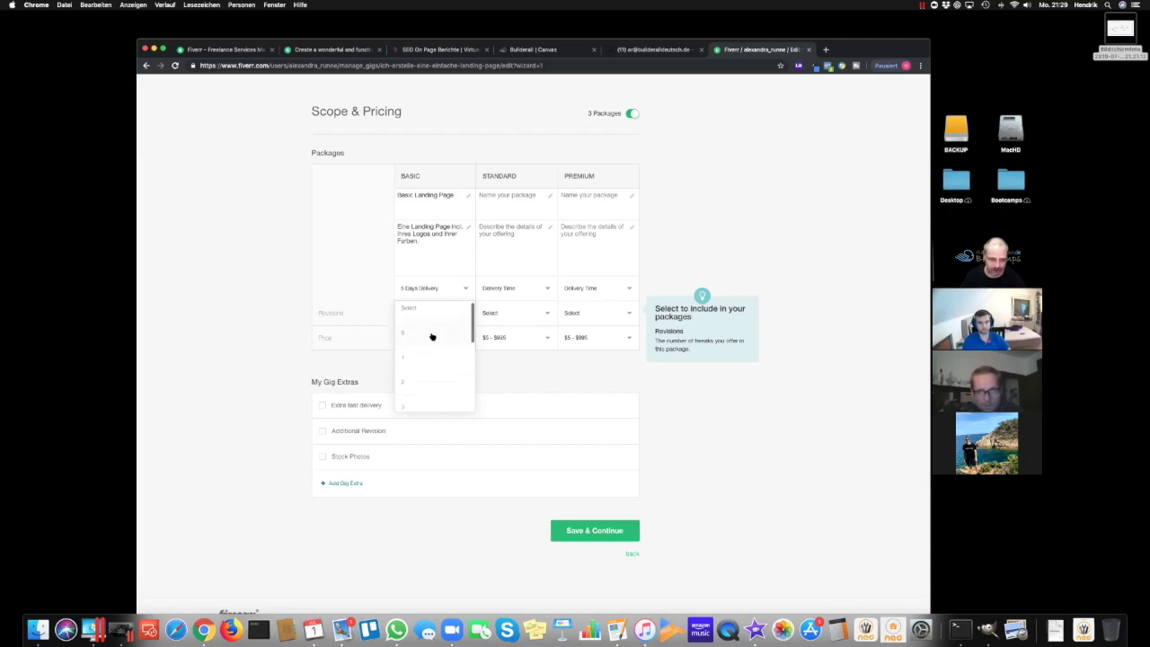
pyautogui.click(457, 348)
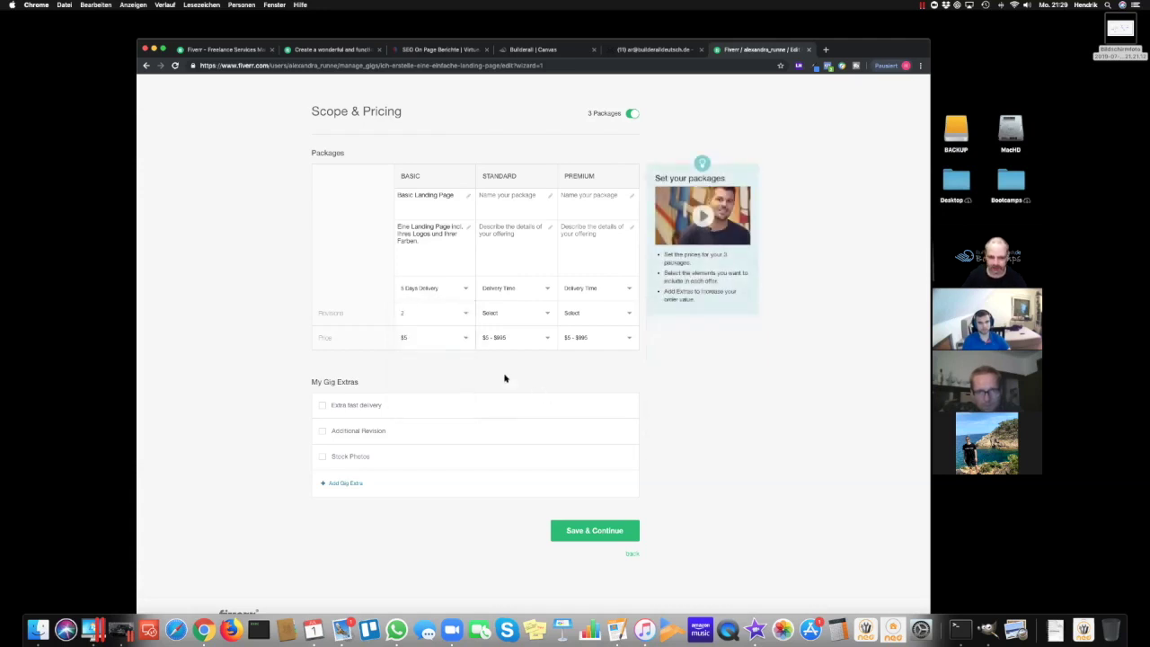
pyautogui.click(454, 225)
pyautogui.moveTo(467, 340)
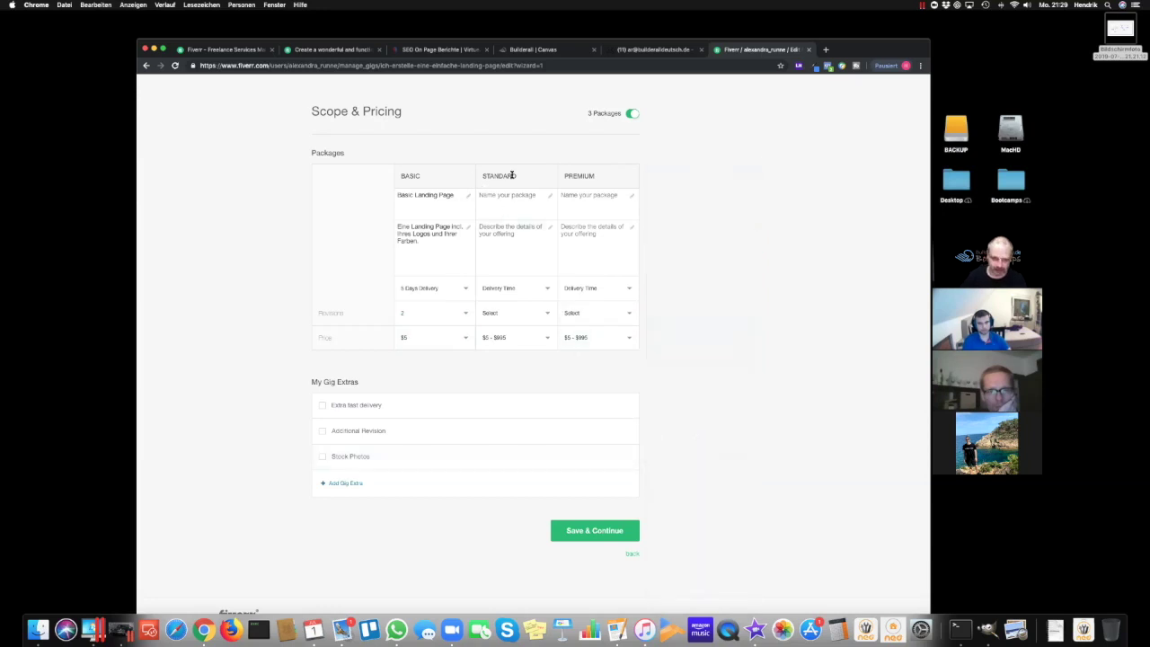
pyautogui.click(508, 207)
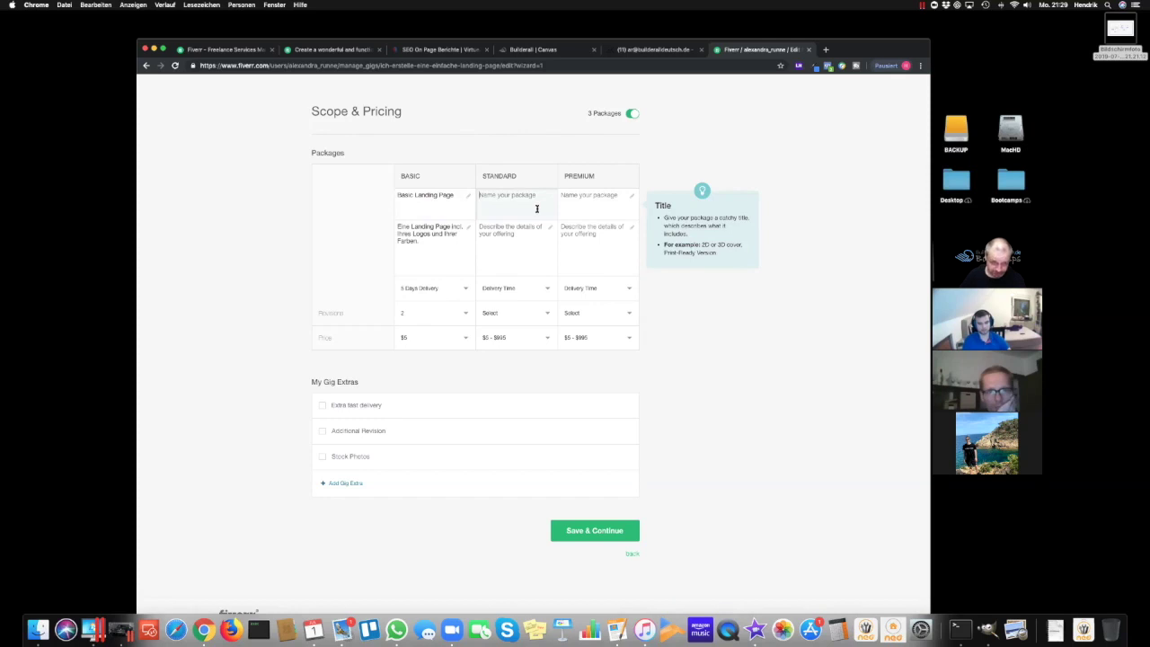
pyautogui.click(509, 270)
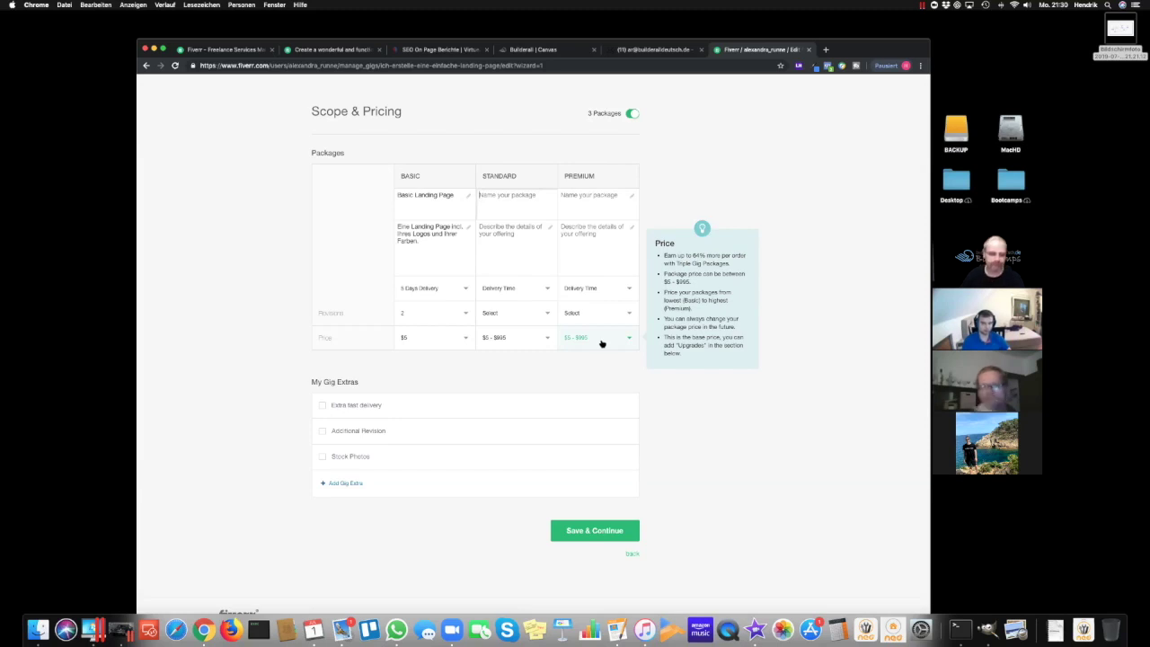
pyautogui.scroll(-2, 503, 364)
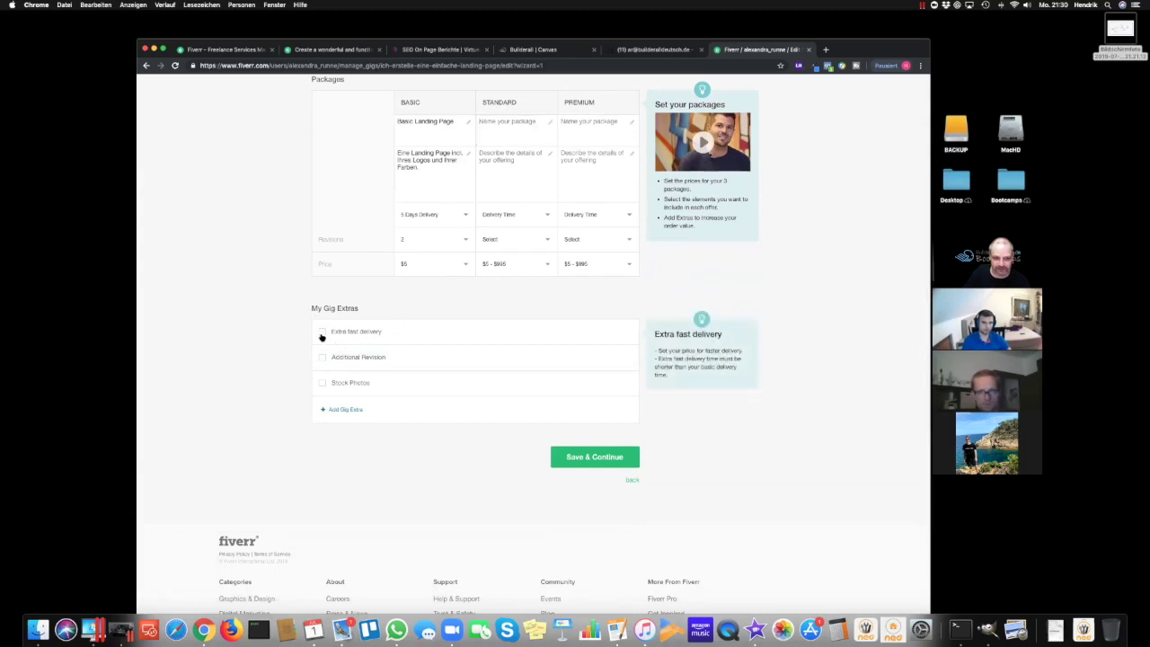
# Turn on the Extra fast delivery extra with Basic at 3 days for $15.
pyautogui.click(321, 333)
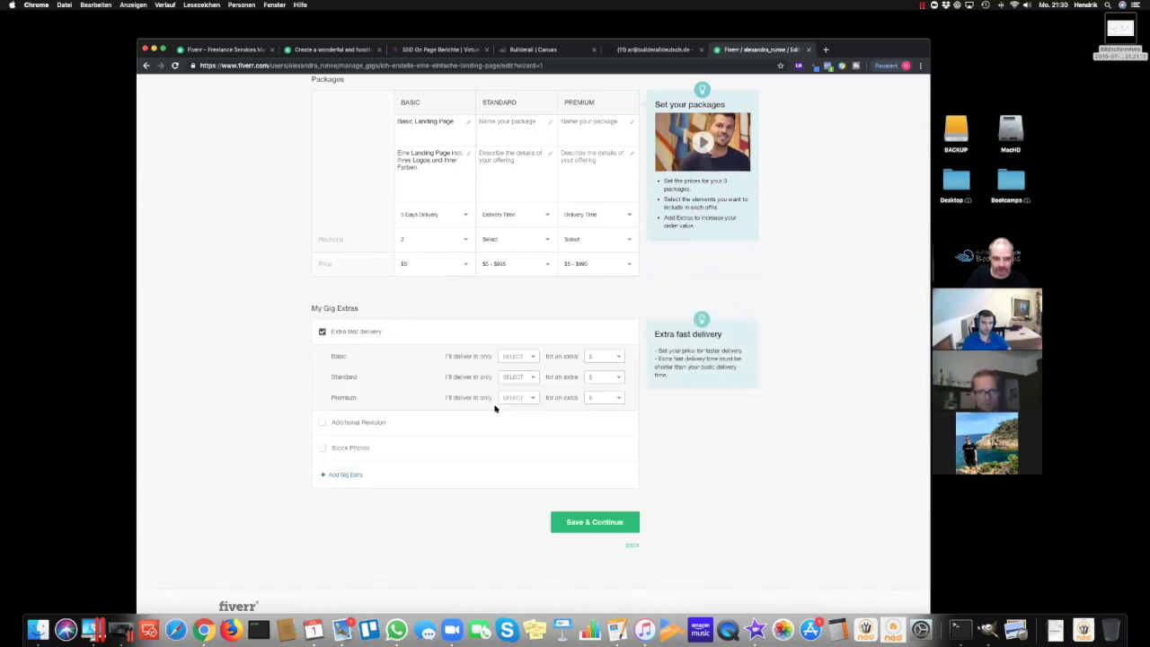
pyautogui.click(535, 357)
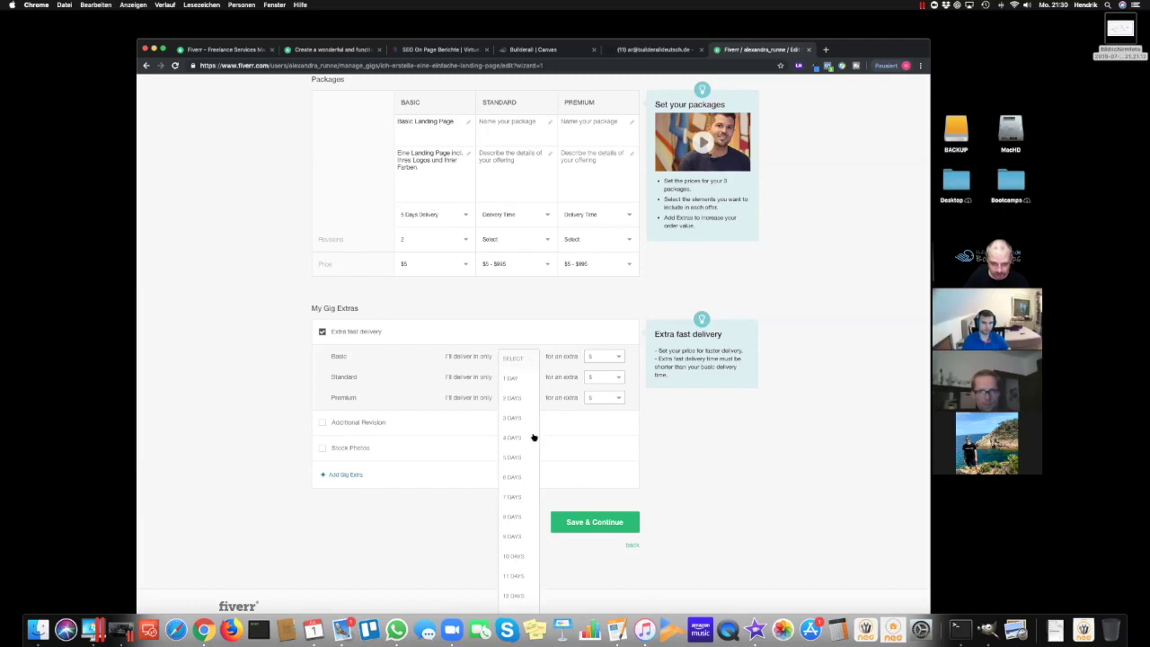
pyautogui.click(513, 459)
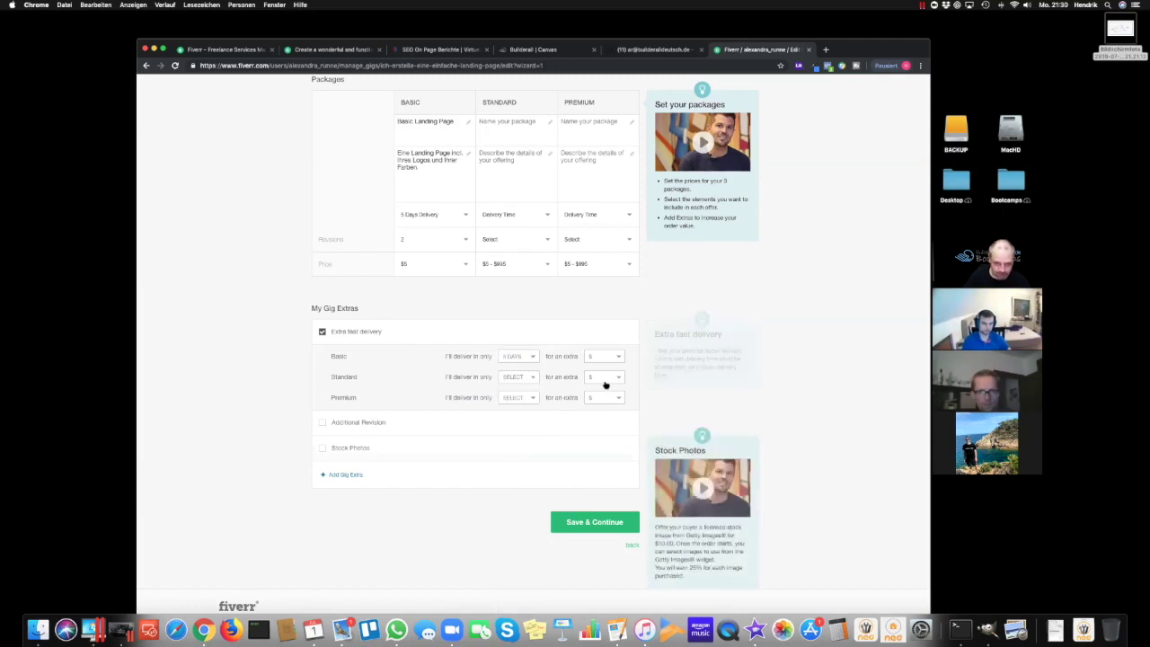
pyautogui.click(537, 360)
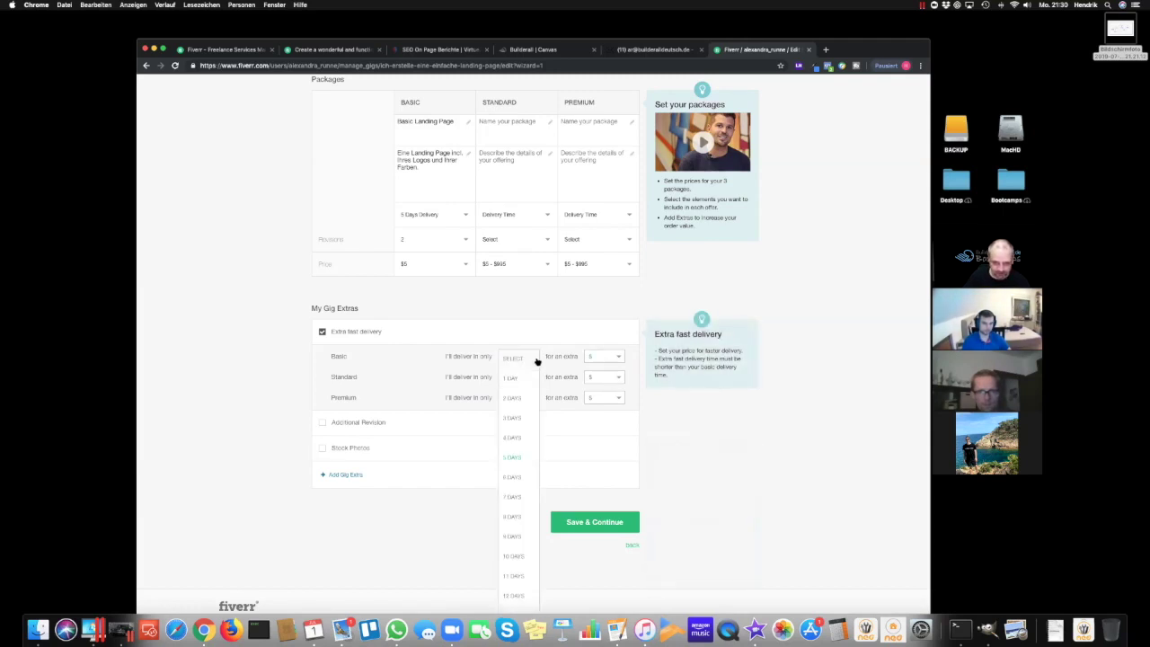
pyautogui.click(512, 418)
pyautogui.click(615, 358)
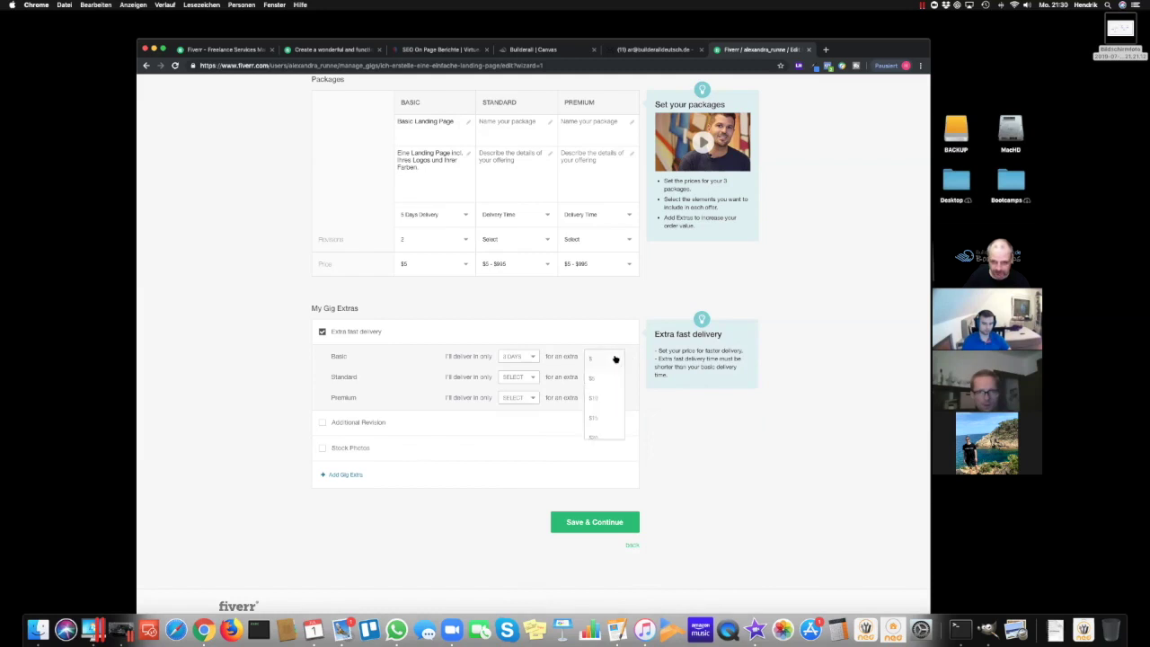
pyautogui.scroll(-1, 606, 423)
pyautogui.click(594, 398)
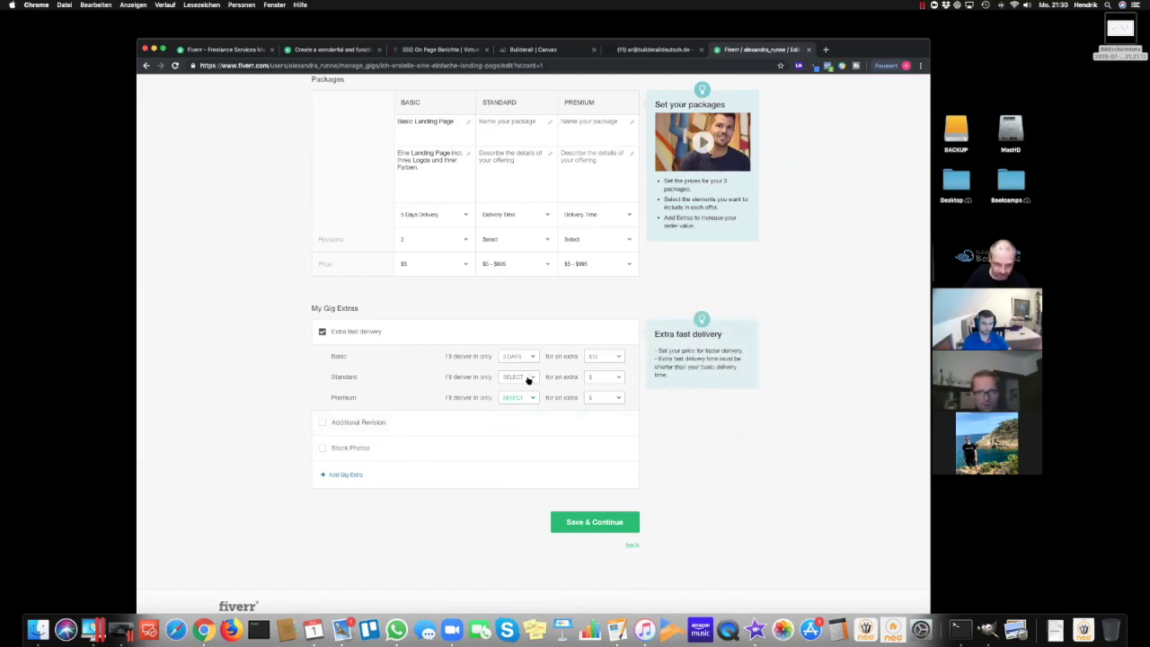
pyautogui.scroll(-1, 555, 432)
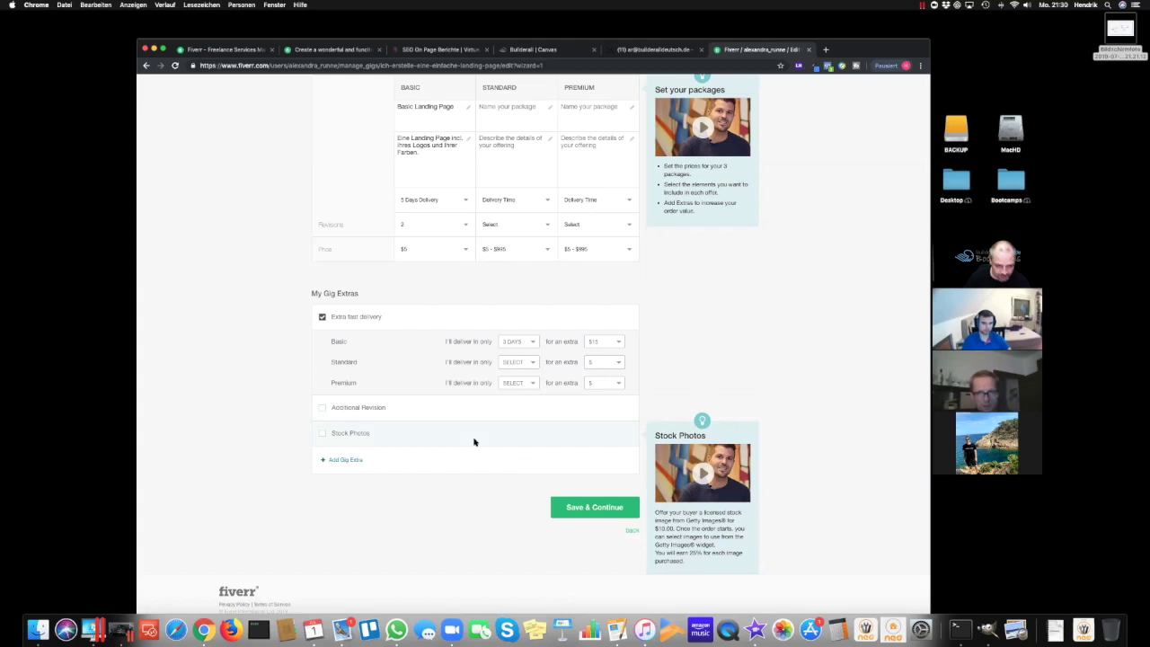
# Change the Basic fast delivery to 1 day for $50 extra.
pyautogui.click(533, 342)
pyautogui.click(512, 364)
pyautogui.click(618, 342)
pyautogui.scroll(-3, 607, 405)
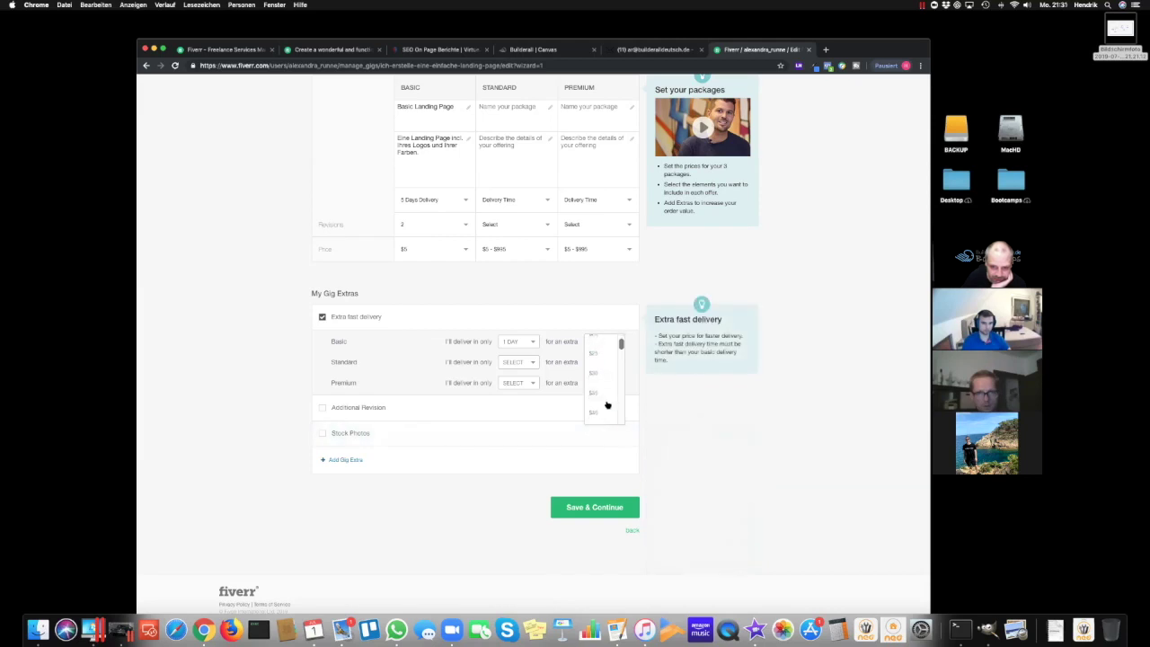
pyautogui.scroll(-2, 607, 405)
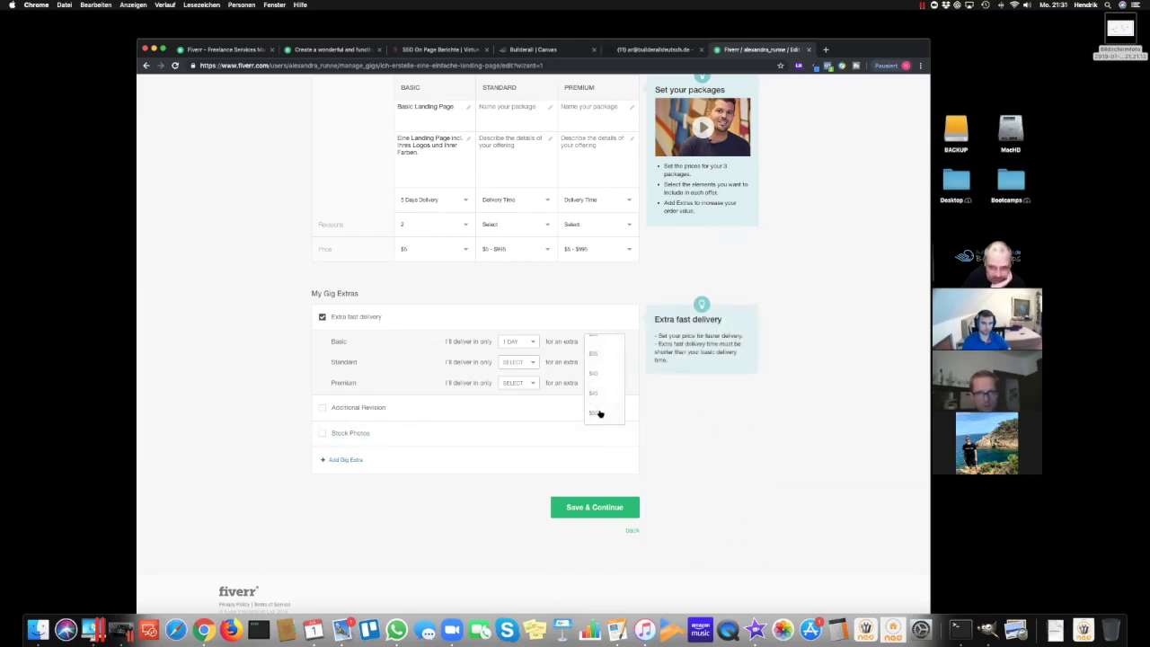
pyautogui.click(596, 414)
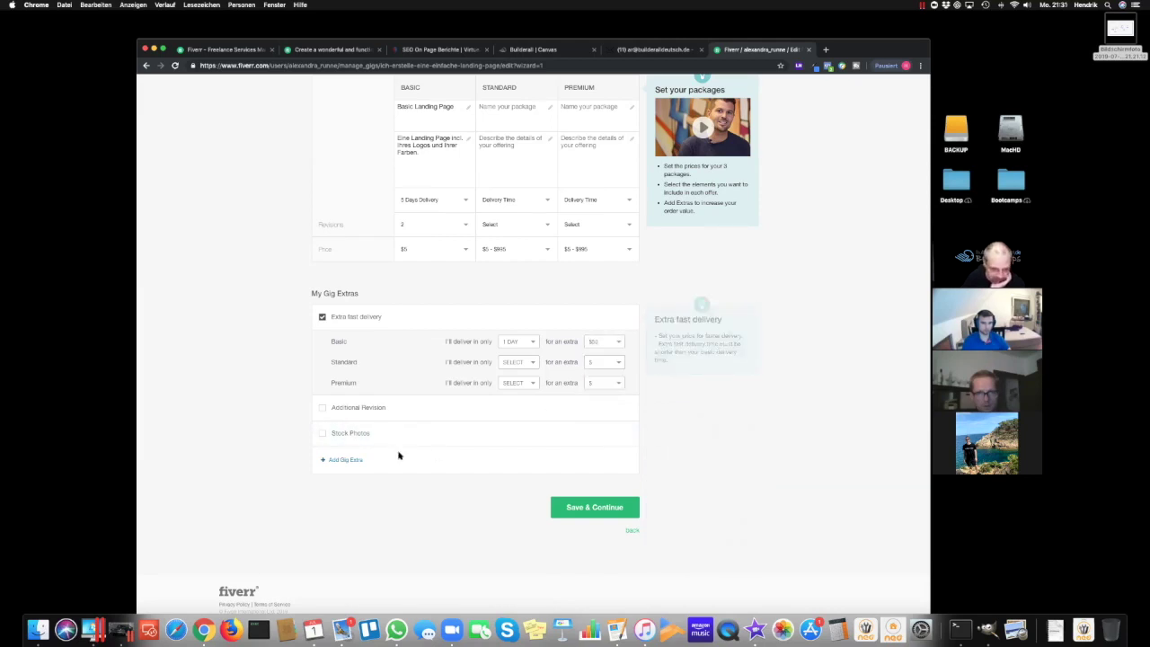
pyautogui.scroll(-1, 404, 449)
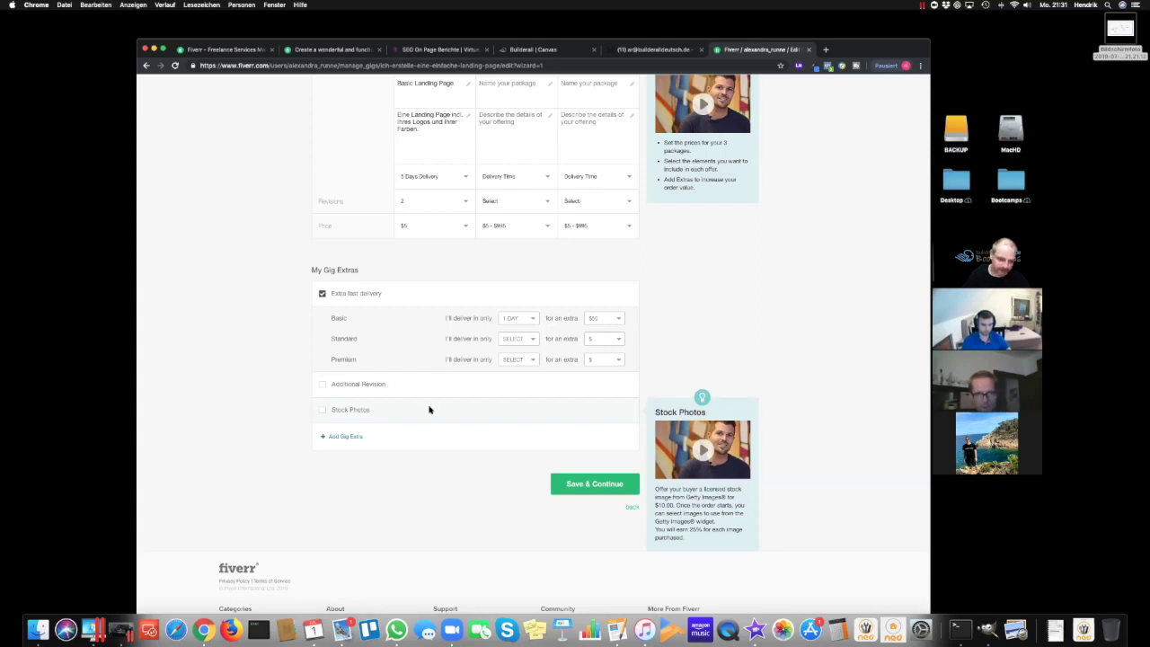
# Toggle the Stock Photos extra on and off, then start a new custom gig extra.
pyautogui.click(323, 409)
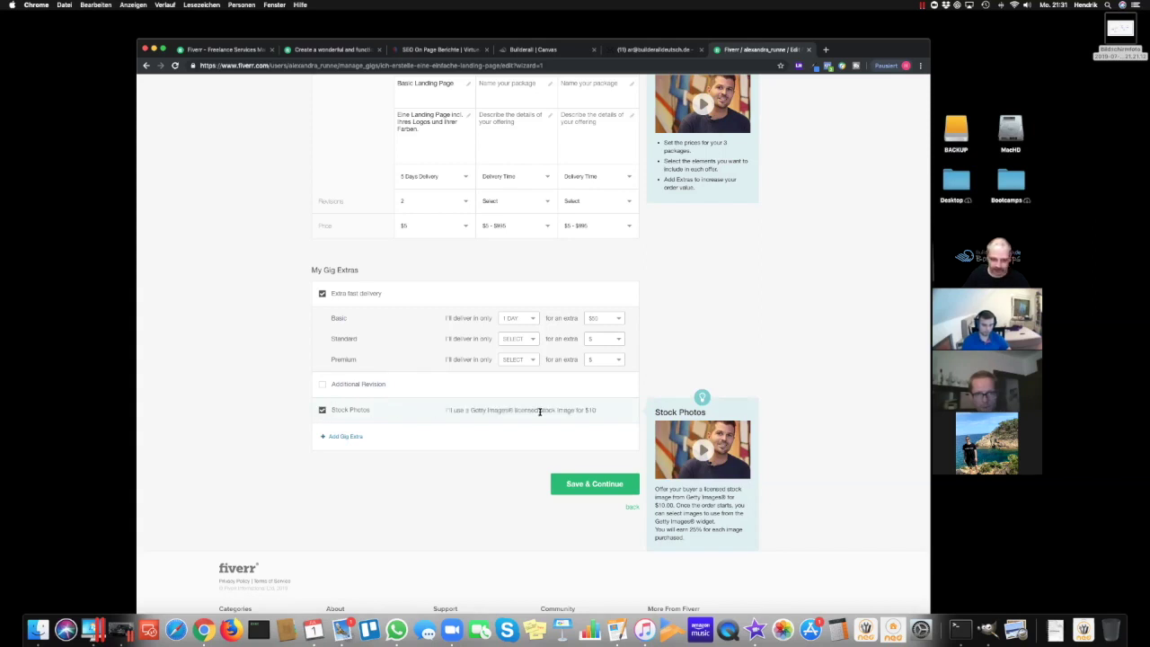
pyautogui.click(321, 410)
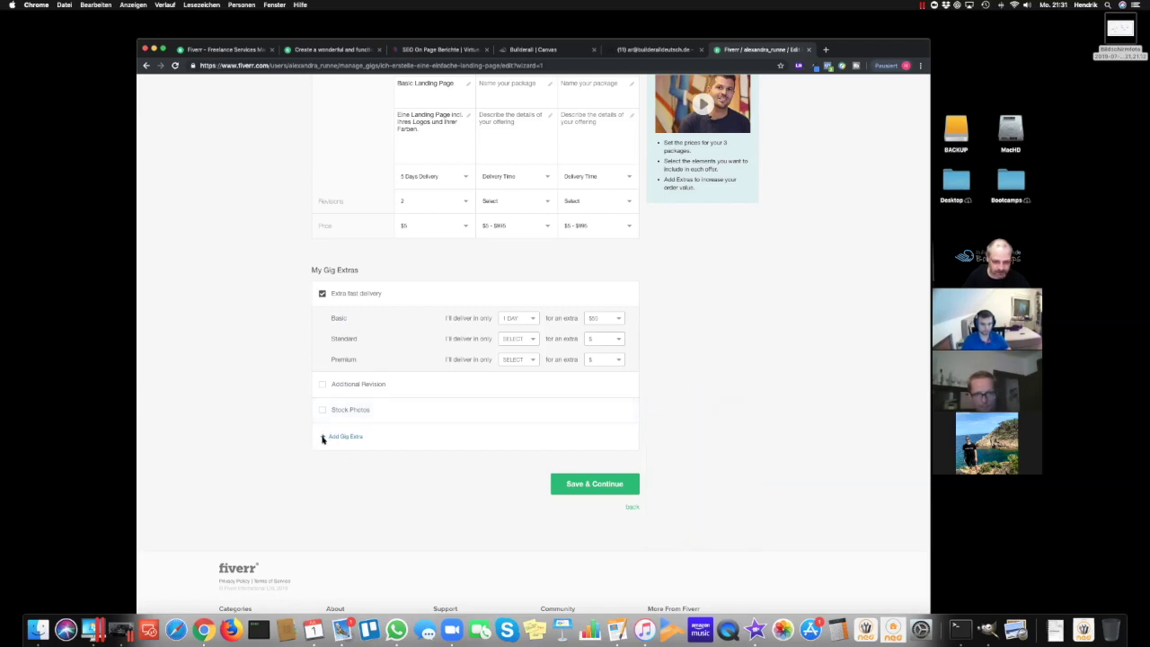
pyautogui.click(323, 437)
pyautogui.scroll(-2, 541, 480)
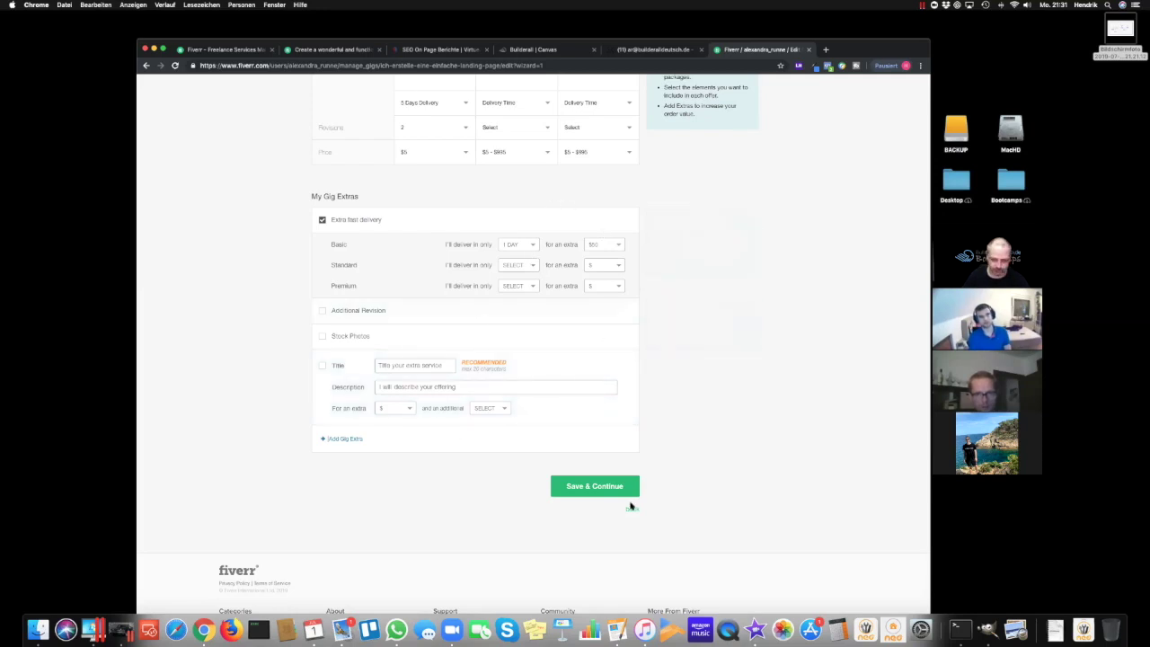
# Set Standard delivery to 1 day, then switch off the 3 Packages toggle.
pyautogui.click(586, 486)
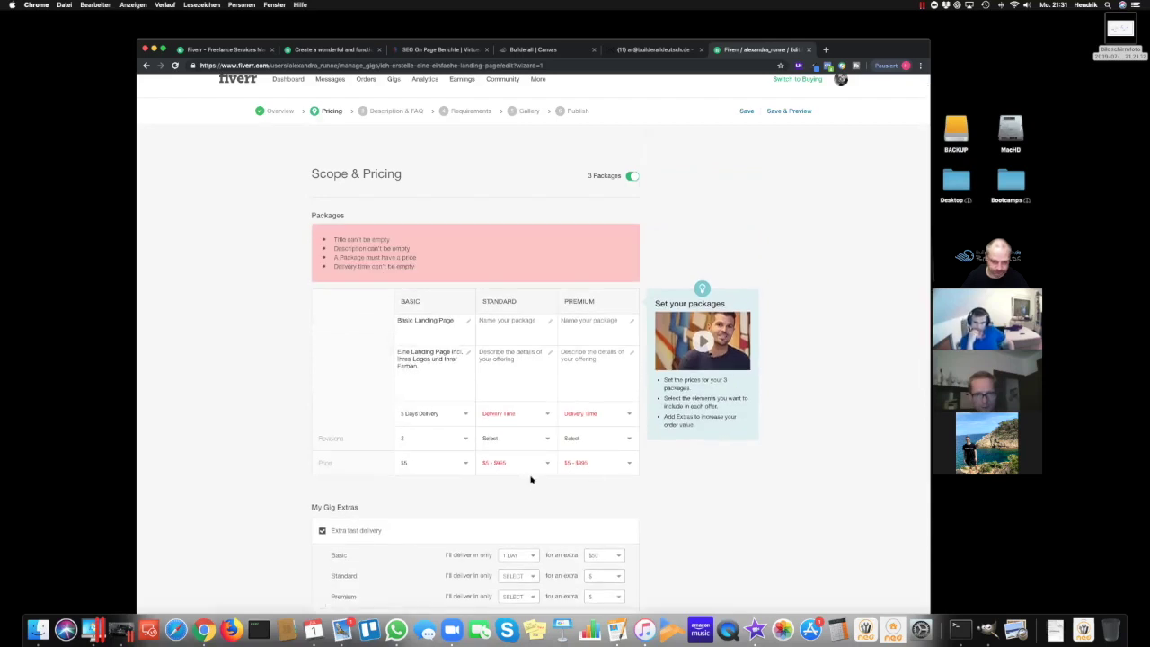
pyautogui.click(551, 414)
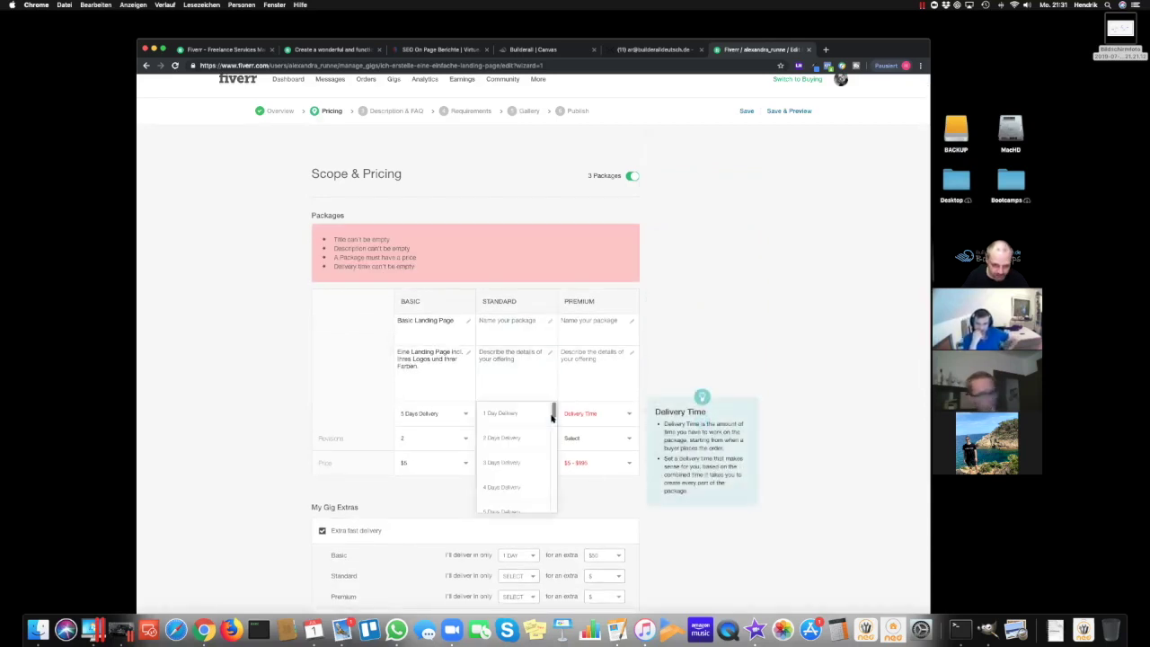
pyautogui.click(512, 413)
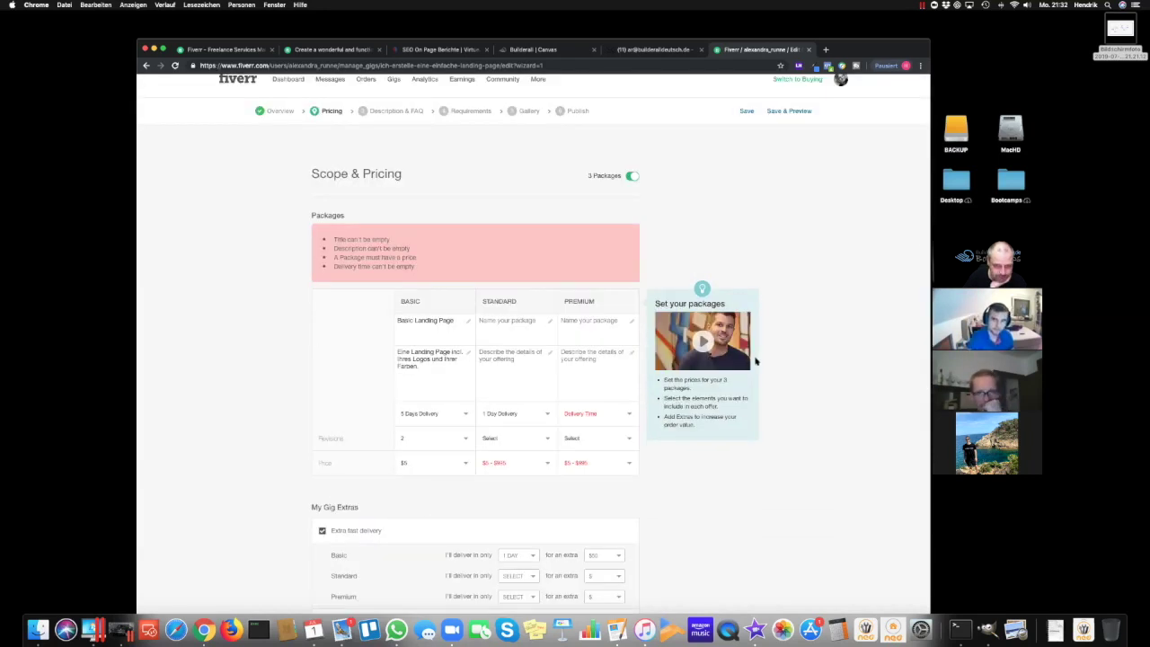
pyautogui.click(631, 176)
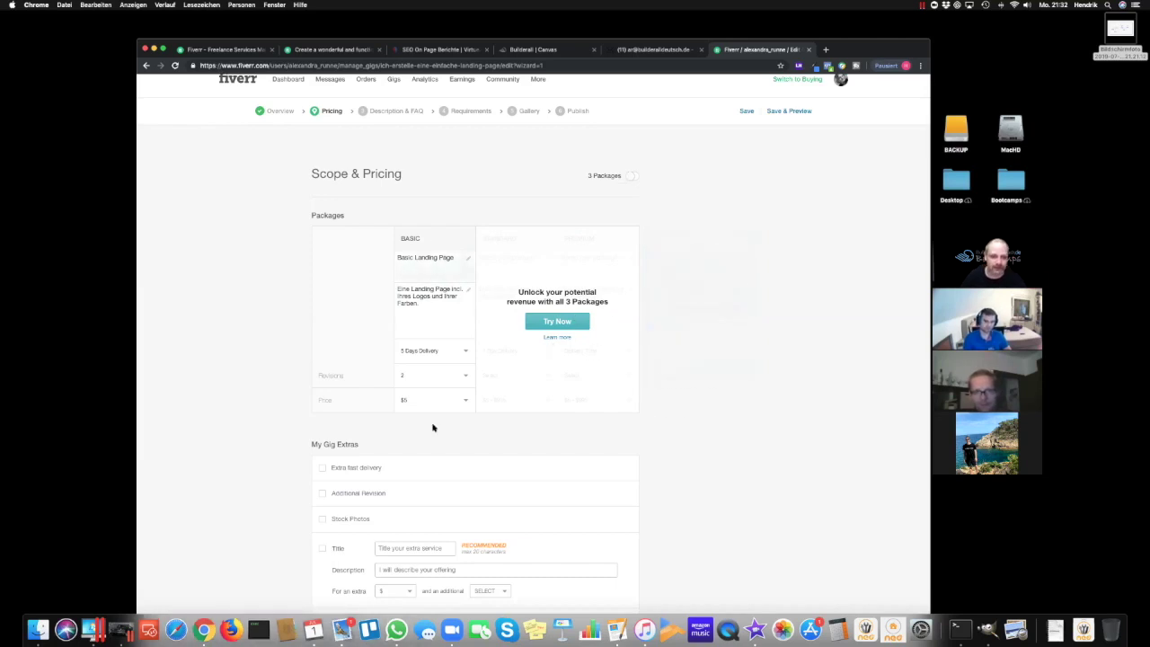
pyautogui.scroll(-3, 527, 438)
# Save the pricing and type 'afdgaegadfgadgfadfg' into the gig description.
pyautogui.click(606, 504)
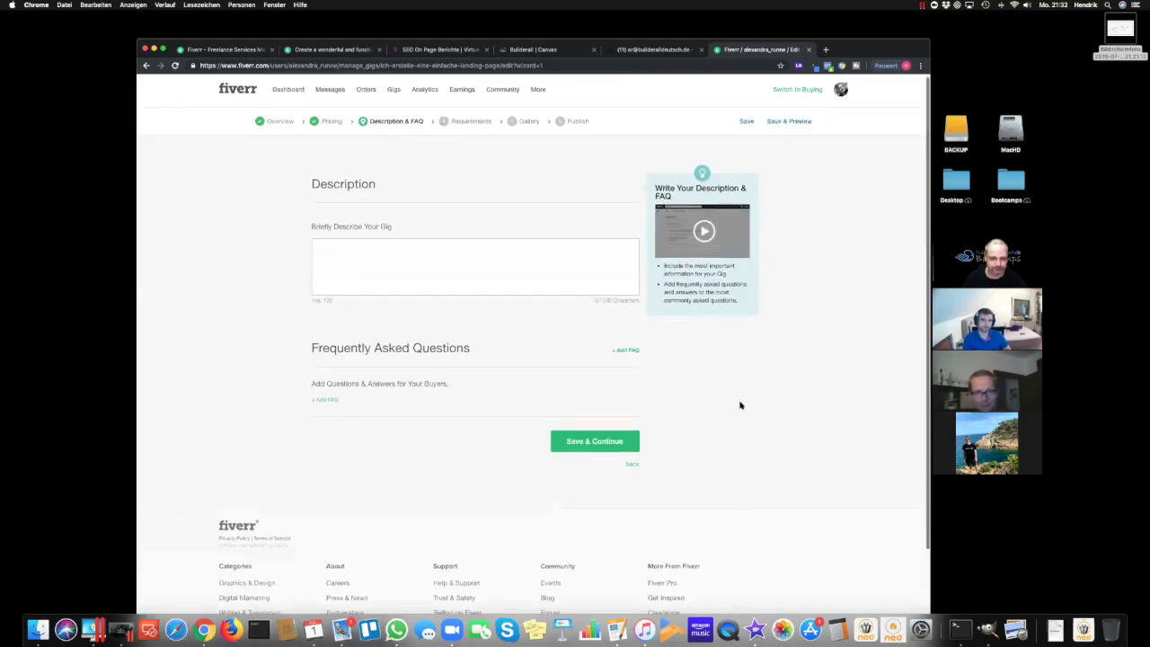
pyautogui.click(421, 261)
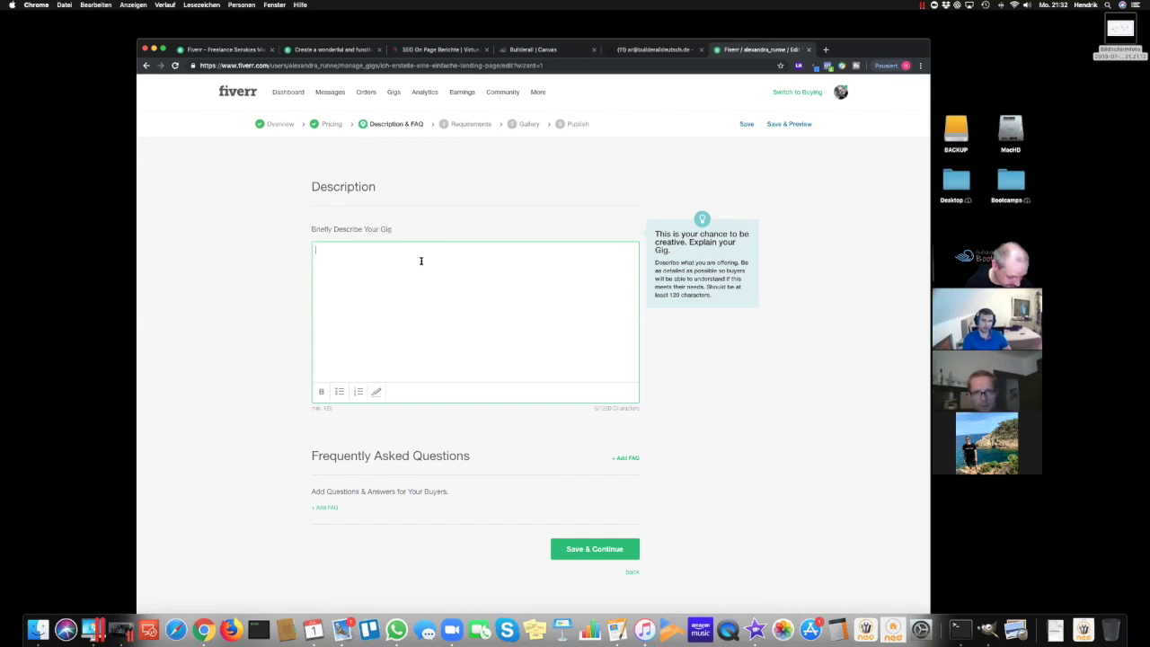
pyautogui.write('afdgaegadfgadgfadfg')
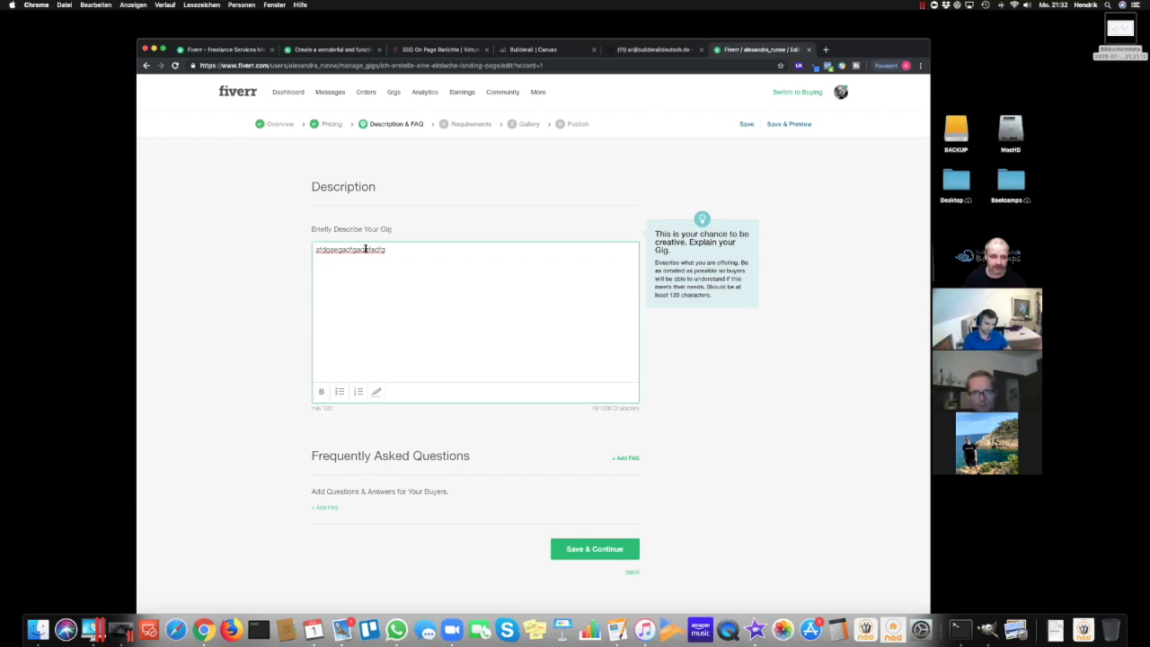
# Extend the description with 'dhgjdgj' and a second line 'fkkfjk'.
pyautogui.moveTo(387, 249); pyautogui.dragTo(312, 249)
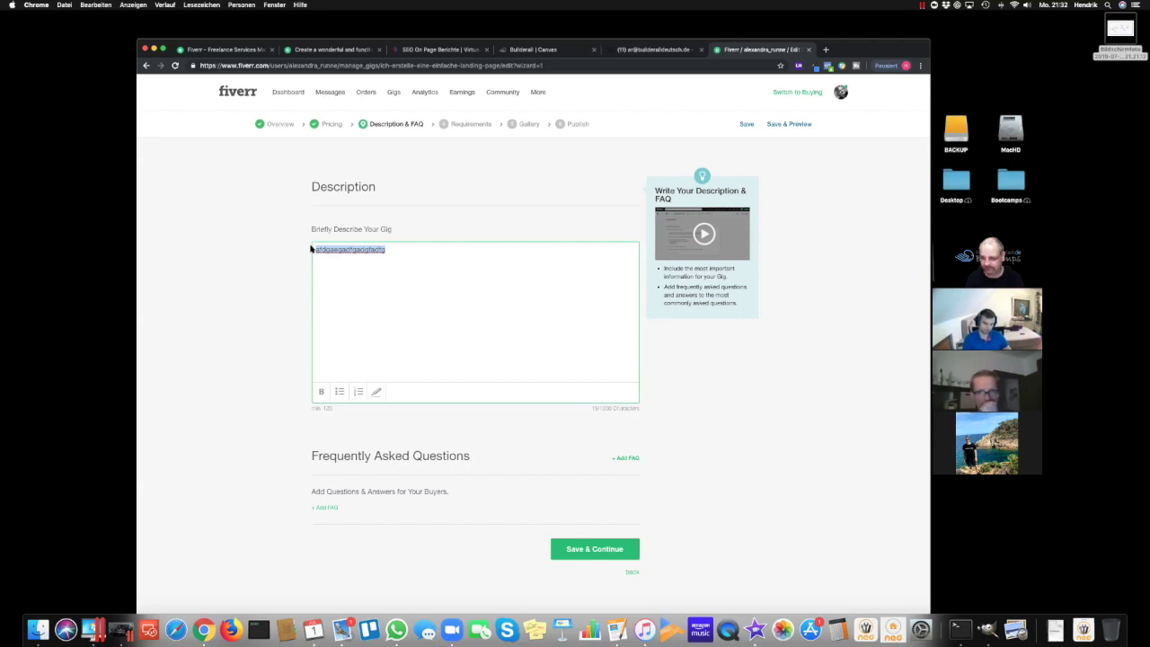
pyautogui.click(406, 306)
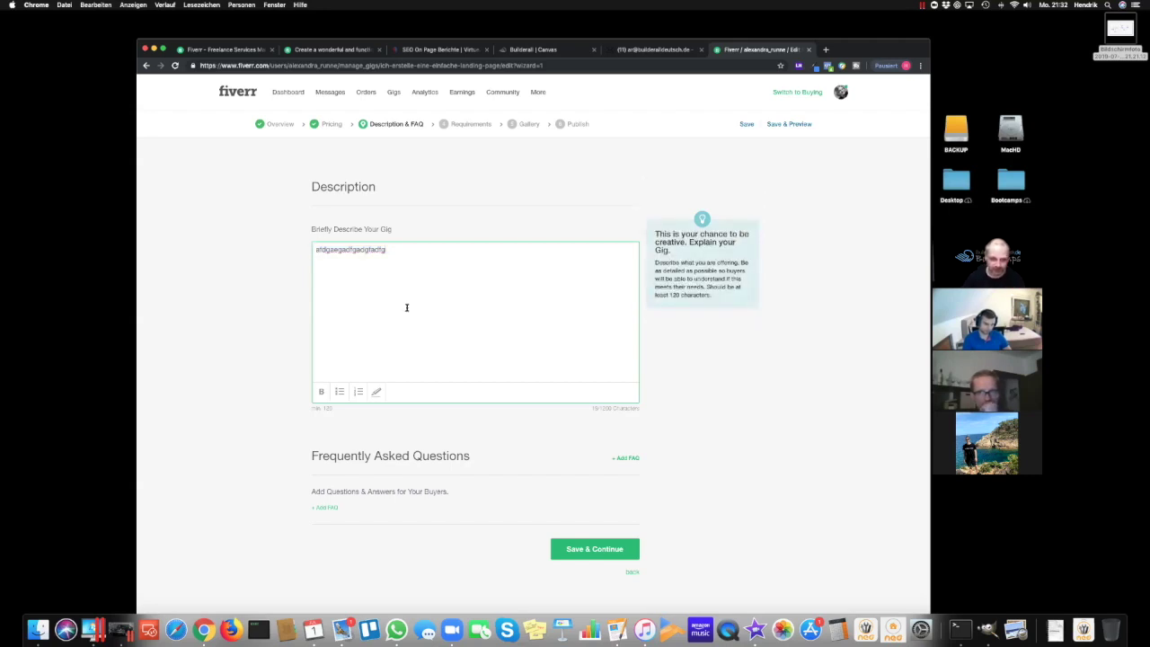
pyautogui.write('dhgjdgj')
pyautogui.press('Return')
pyautogui.write('fkkfjk')
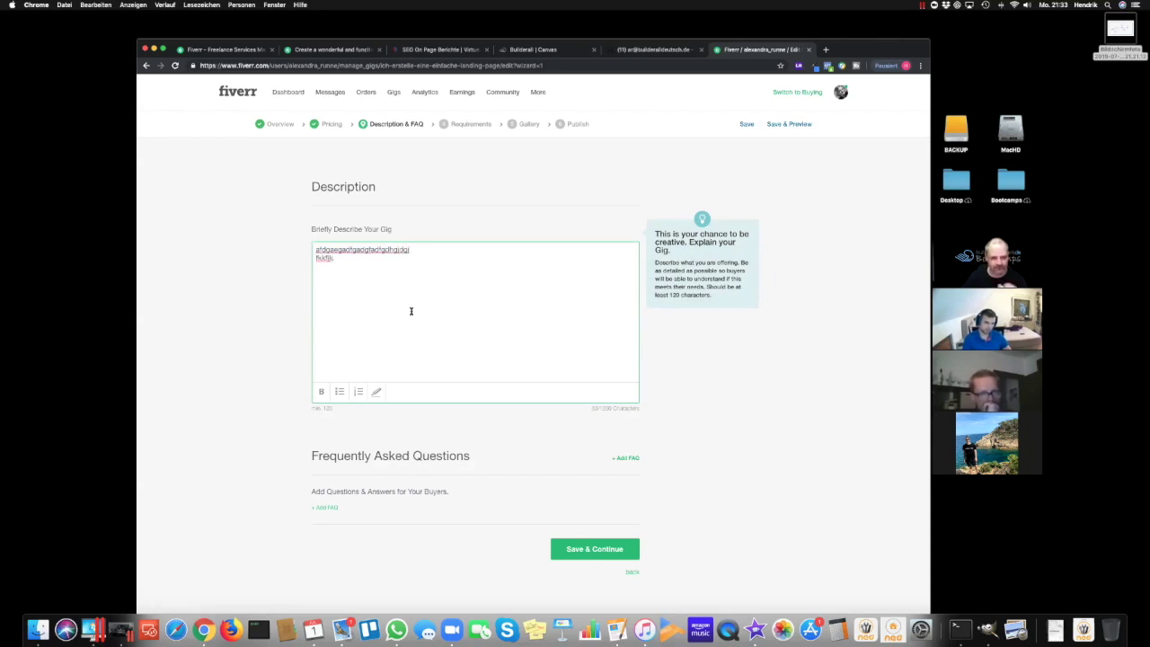
pyautogui.scroll(-3, 410, 311)
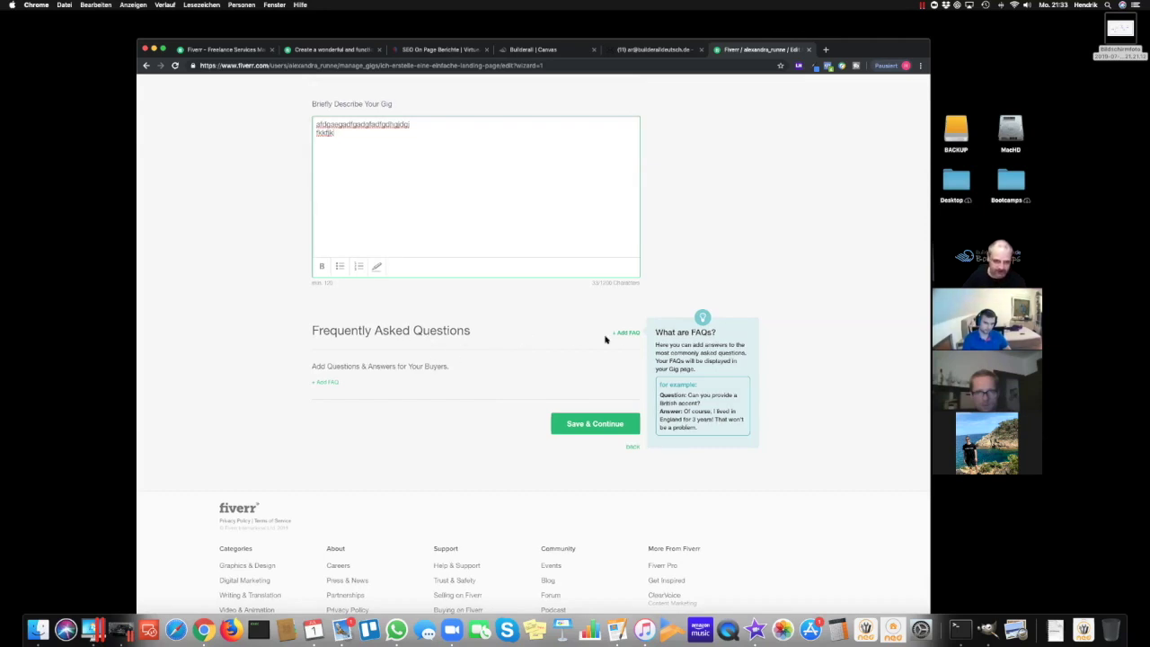
# Add a new FAQ entry, then return to the gig description.
pyautogui.click(324, 382)
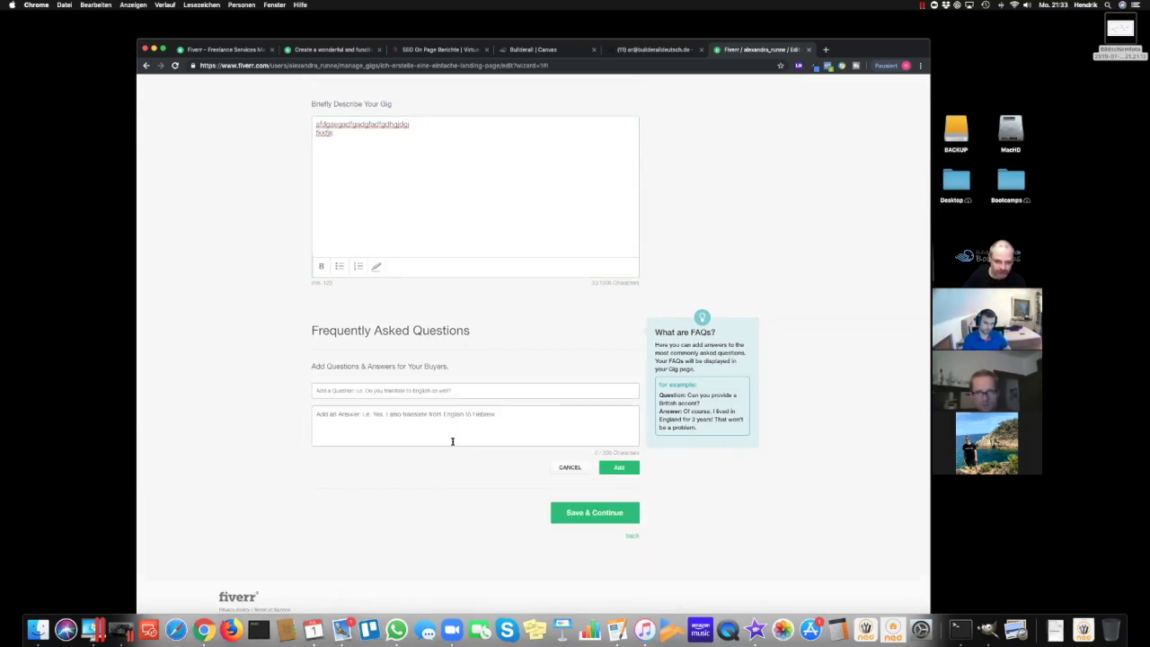
pyautogui.scroll(-2, 489, 409)
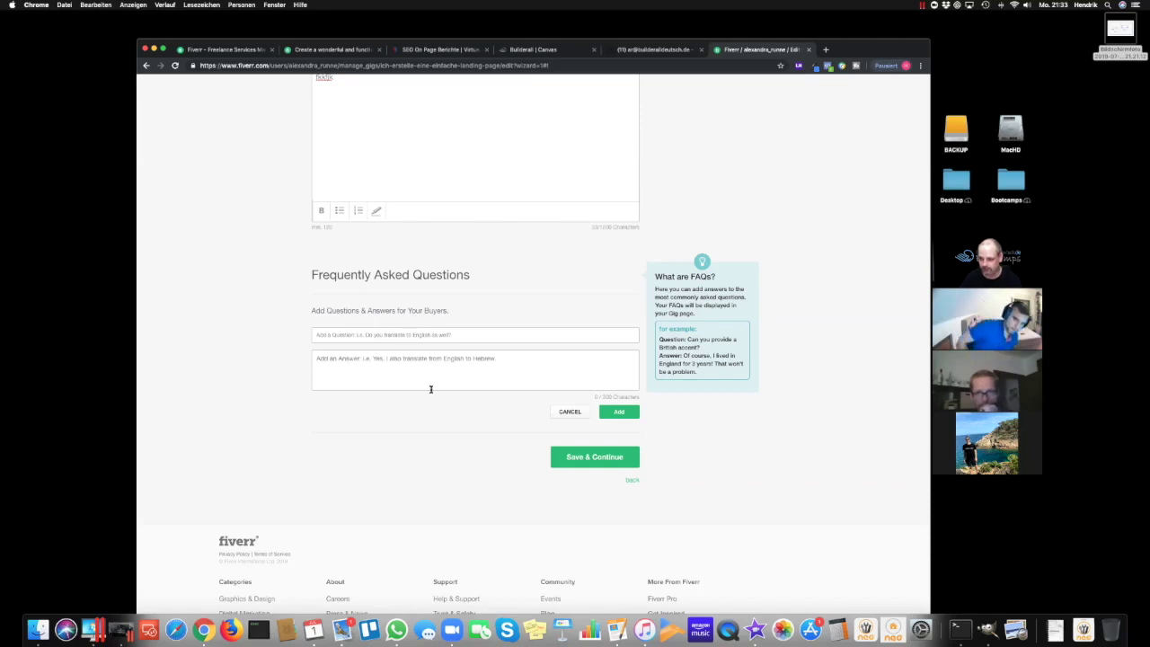
pyautogui.scroll(3, 434, 388)
pyautogui.click(329, 329)
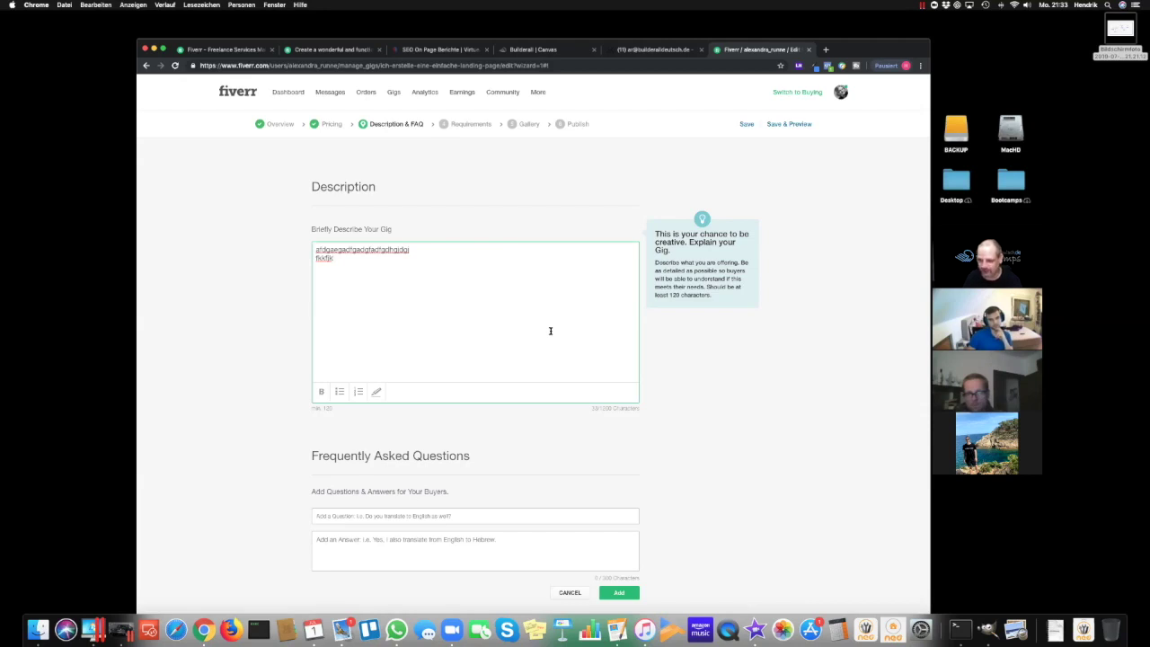
pyautogui.scroll(-1, 565, 326)
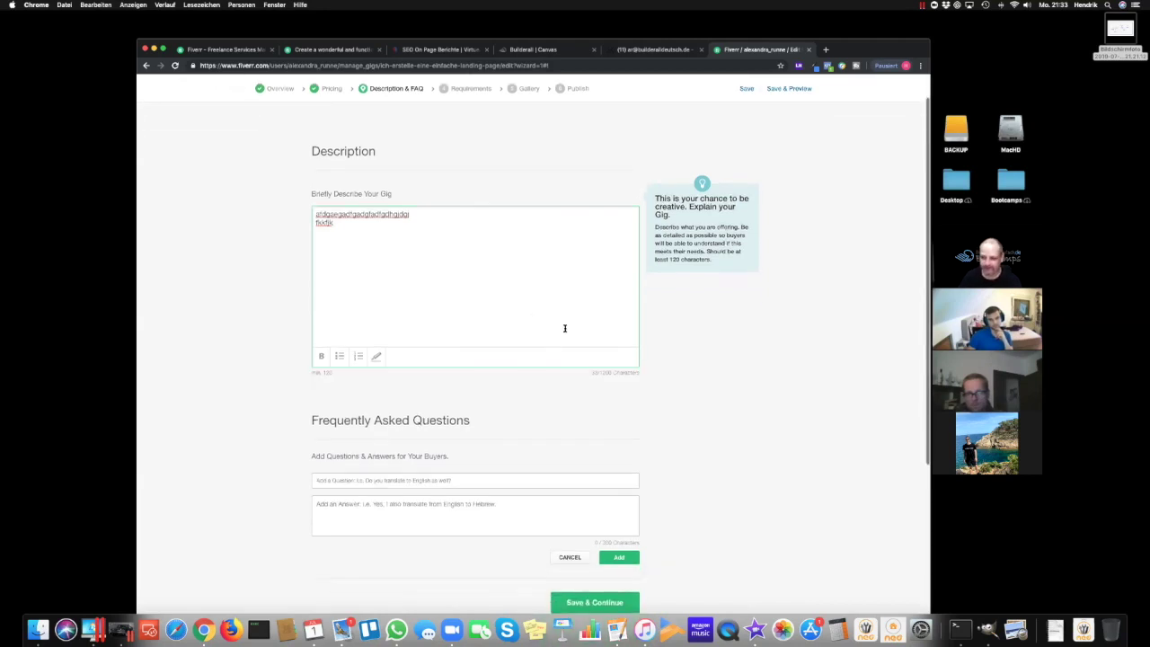
pyautogui.scroll(-4, 466, 308)
pyautogui.scroll(-3, 465, 305)
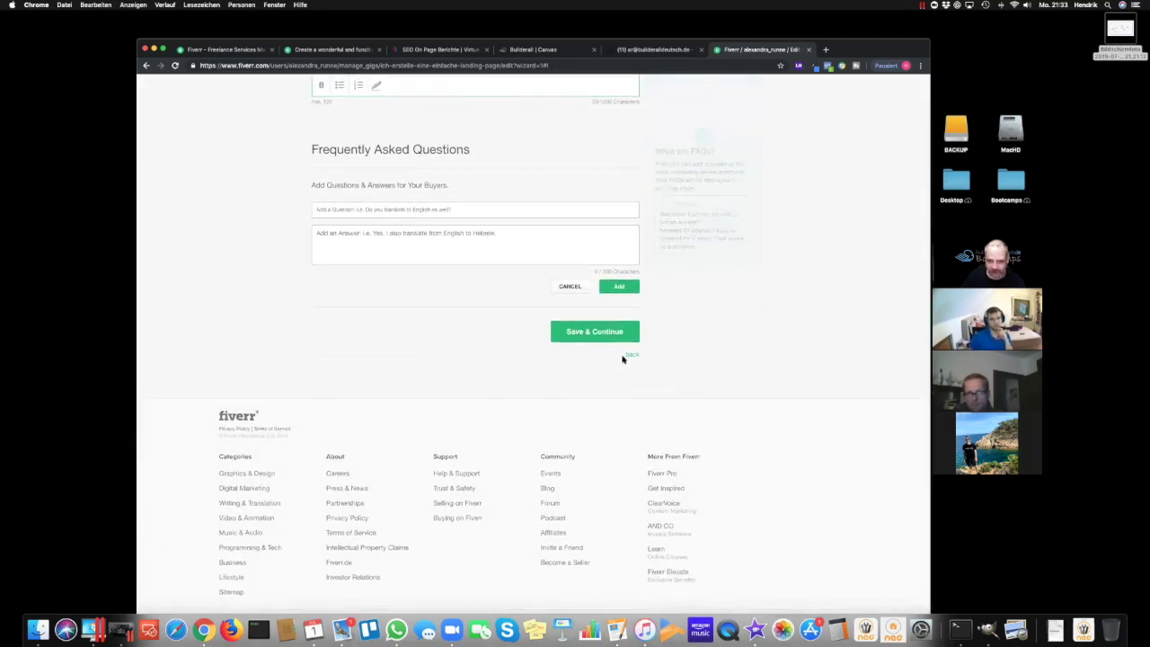
# Append more filler text to the first line of the gig description.
pyautogui.click(593, 332)
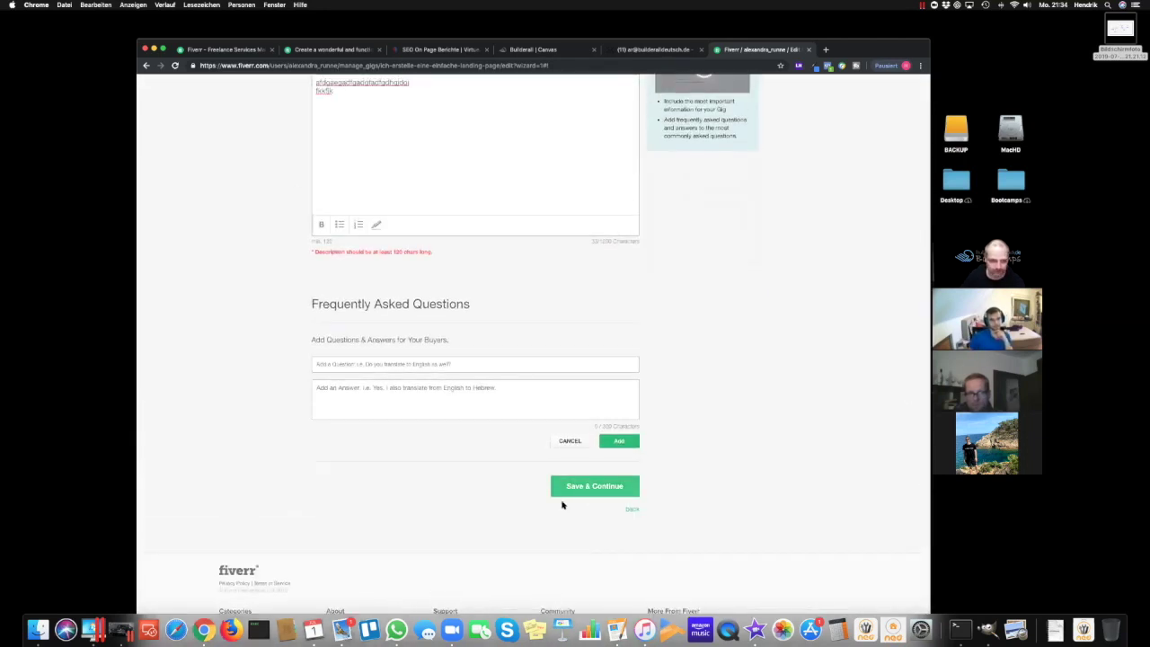
pyautogui.scroll(3, 408, 246)
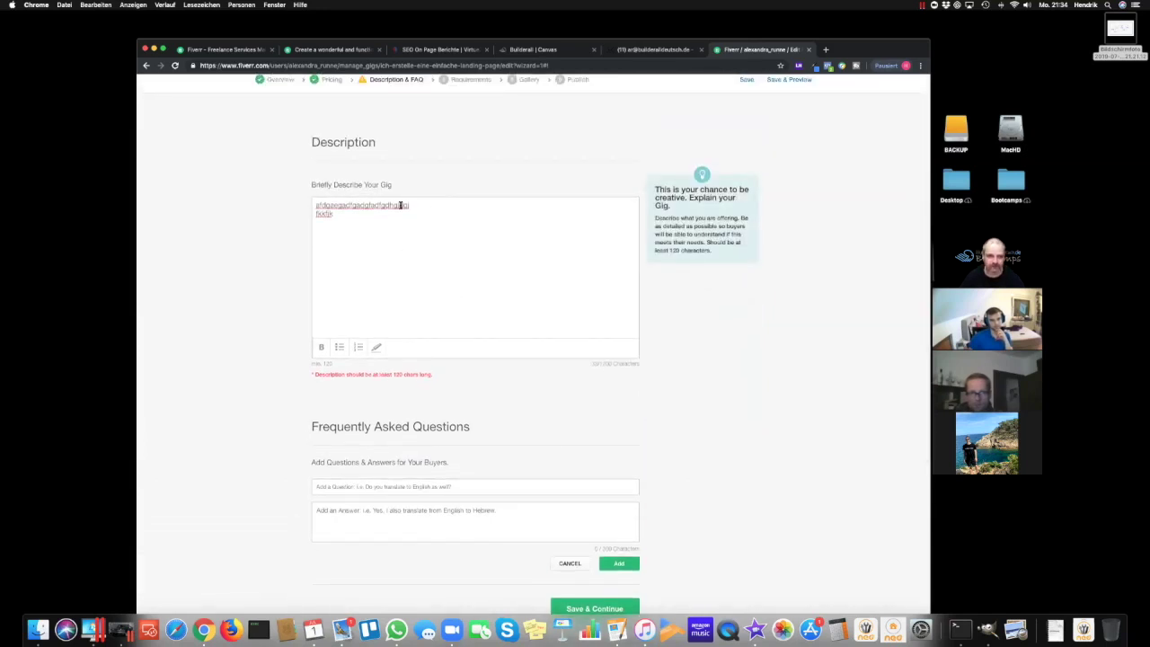
pyautogui.click(434, 207)
pyautogui.write('fdahadfhi fkkfk')
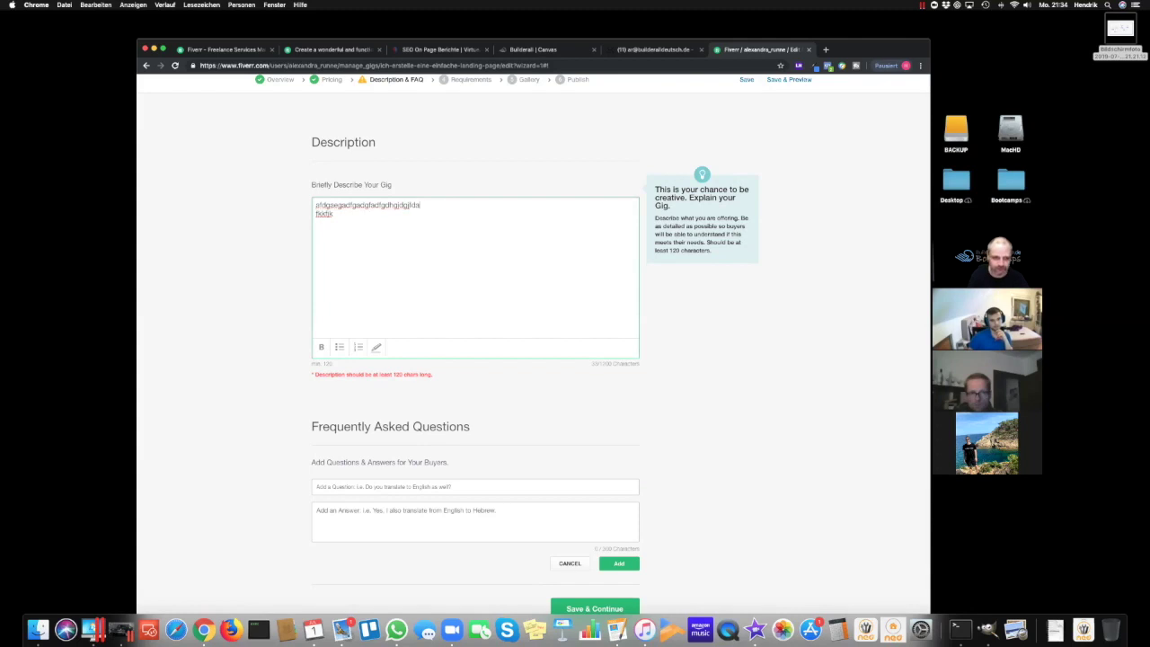
pyautogui.write(' fghsfghsf')
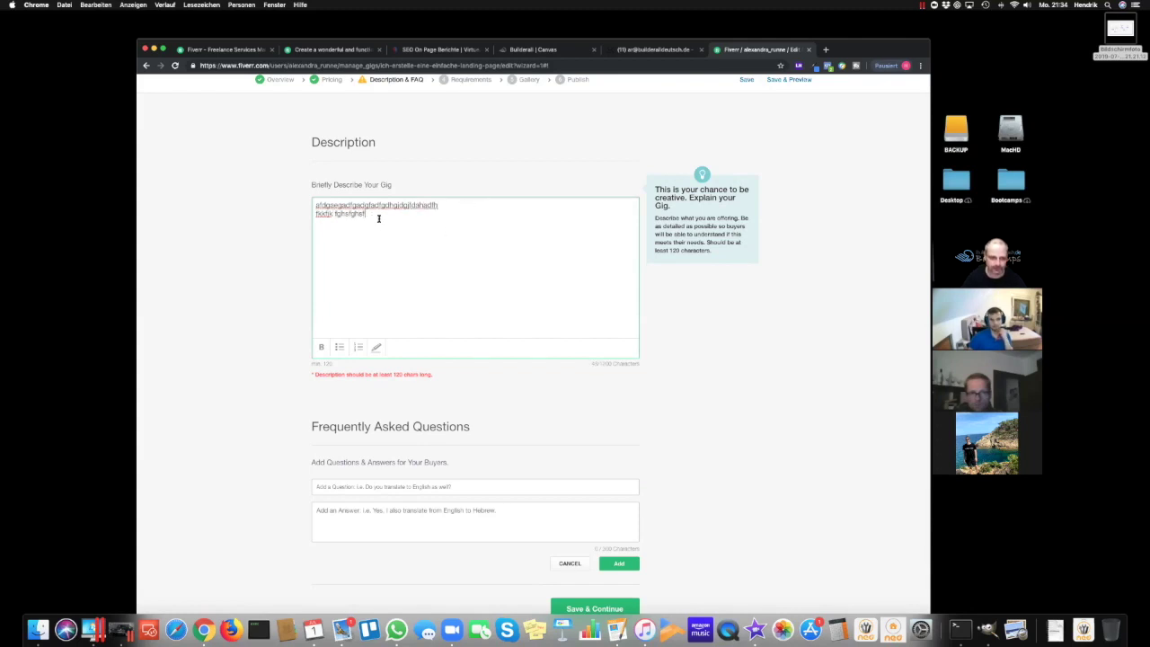
pyautogui.write('gn sfghsfghsfgbsfgh sfgns')
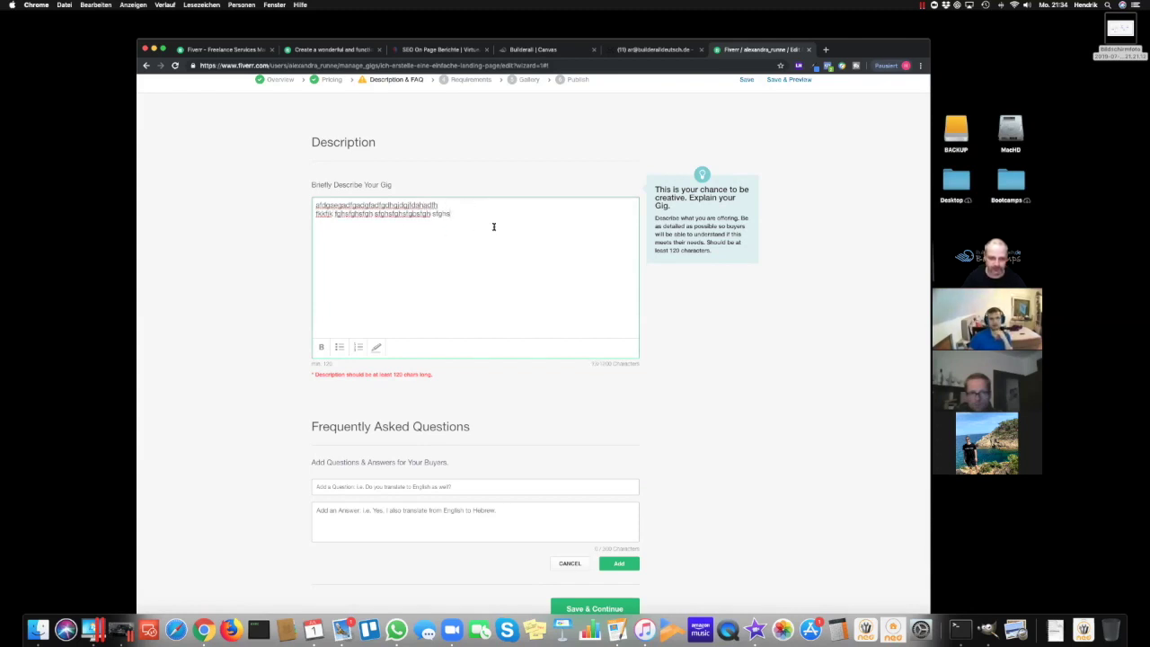
pyautogui.write('fgbsfghsfgb')
# Paste the description lines several times to pass 120 characters, then Save & Continue.
pyautogui.moveTo(493, 216); pyautogui.dragTo(295, 201)
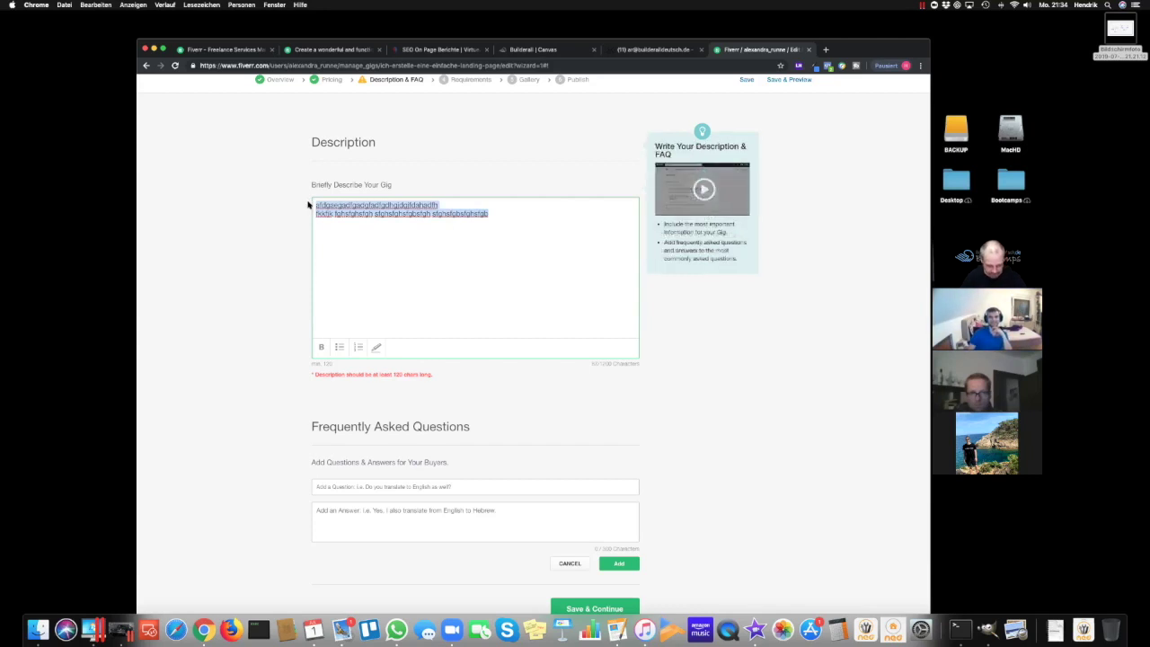
pyautogui.click(398, 251)
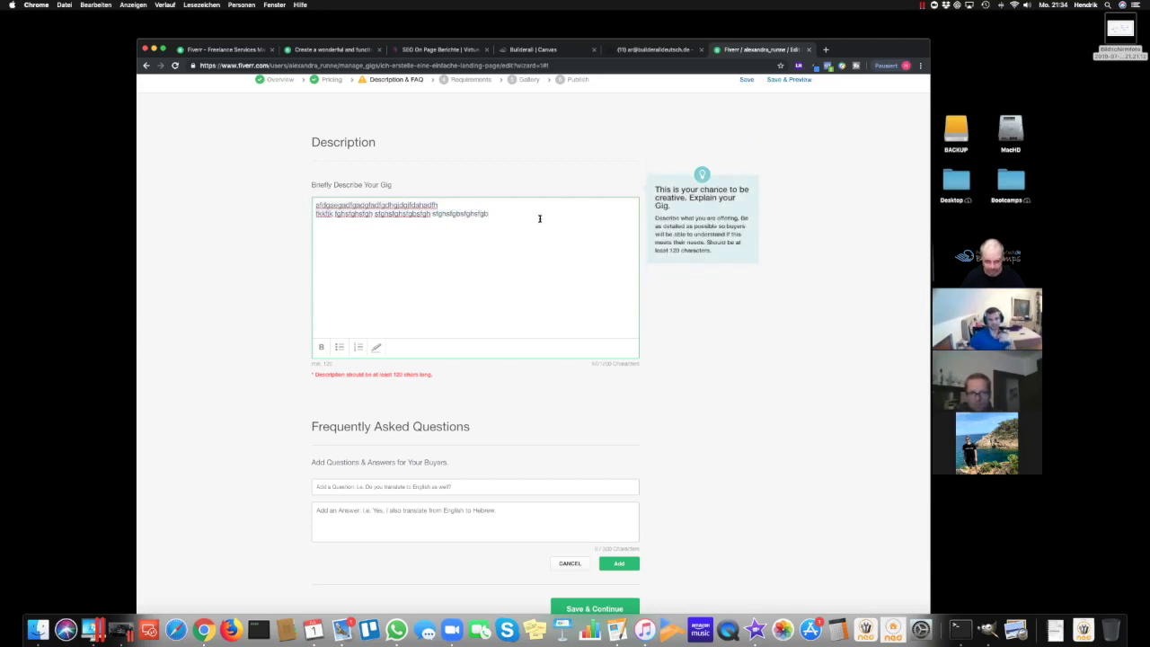
pyautogui.write('sfdgaegadfgadgfadfgdhgjdgjfdahadfh fkkfjk fghsfghsfgh sfghsfghsfgbsfgh sfghsfgbsfghsfgb')
pyautogui.press('Return')
pyautogui.write('afdgaegadfgadgfadfgdhgjdgjfdahadfh fkkfjik fghsfghsfgh sfghsfghsfgbsfgh sfghsfgbsfghsfgb')
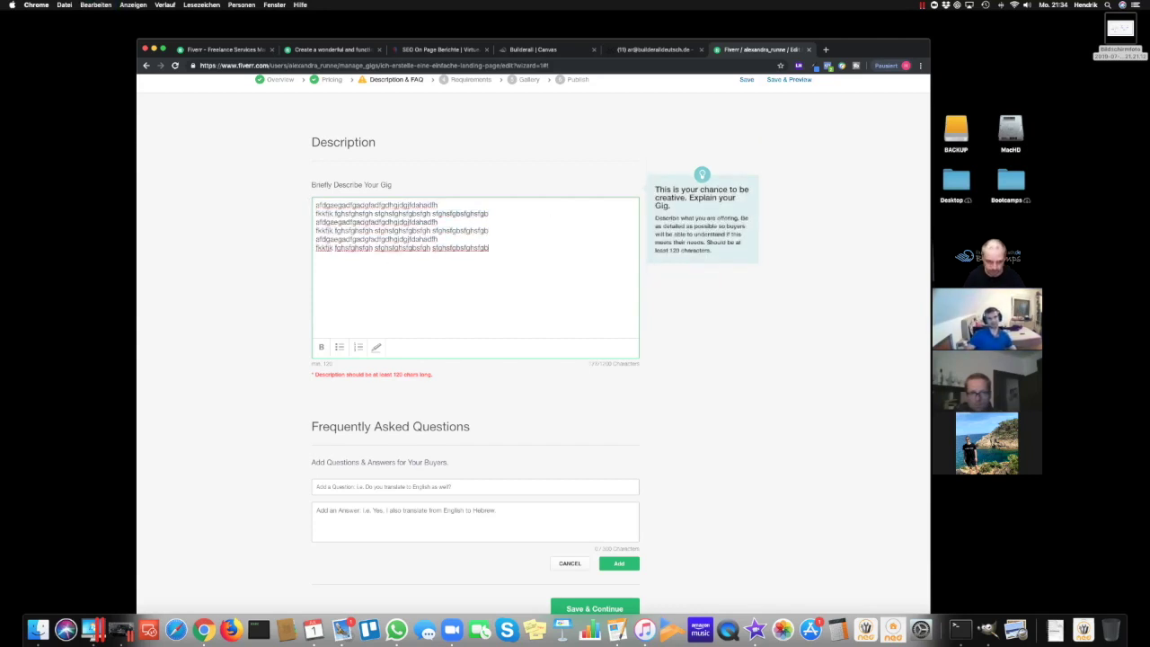
pyautogui.write('afdgaegadfgadgfadfgdhgjdgjfdahadfh fkkfjik fghsfghsfgh sfghsfghsfgbsfgh sfghsfgbsfghsfgb')
pyautogui.scroll(-4, 508, 370)
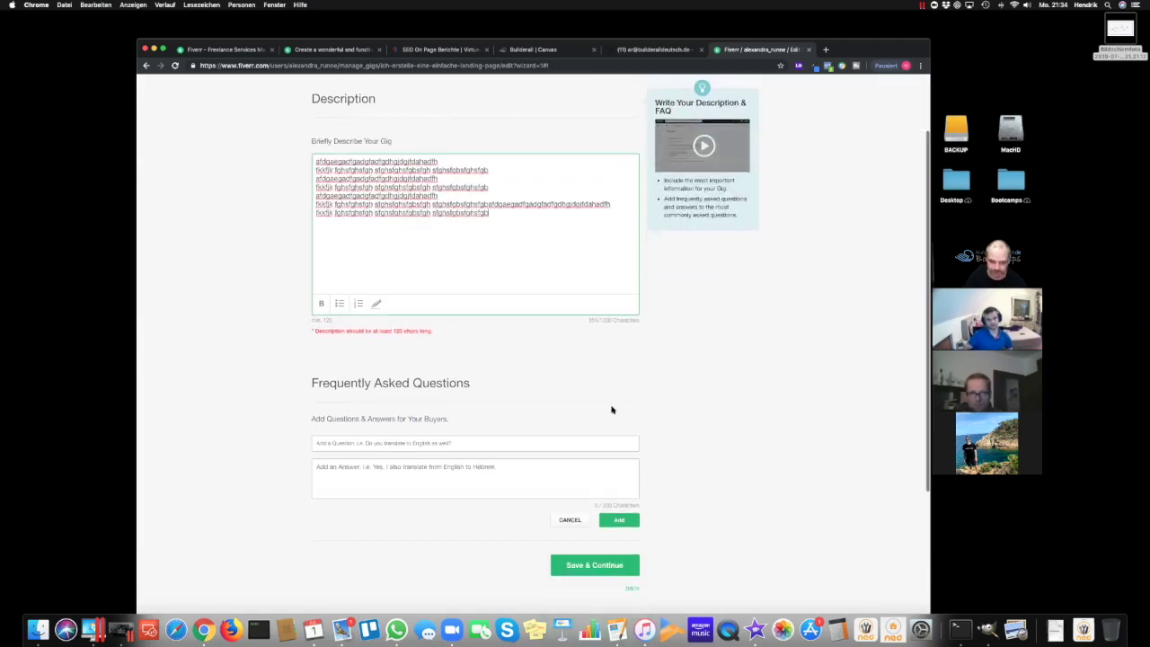
pyautogui.click(588, 449)
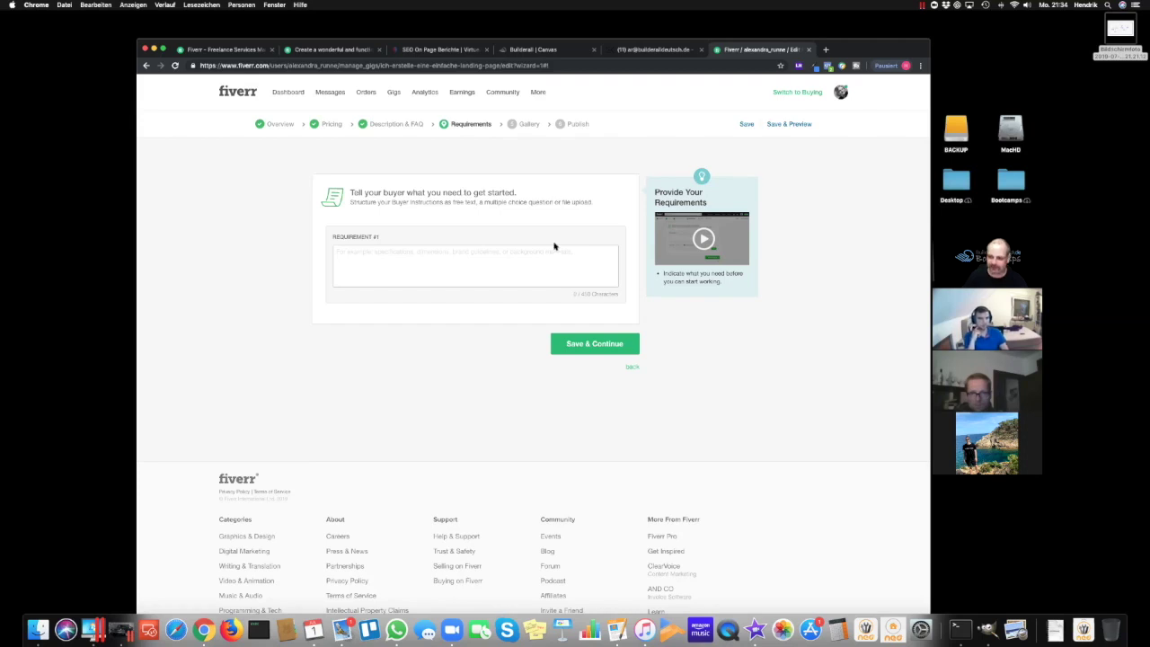
# Type German Requirement #1 asking for template number, logo (png/pdf/jpeg, min. 500 pixel), company details and data-protection officer.
pyautogui.click(519, 251)
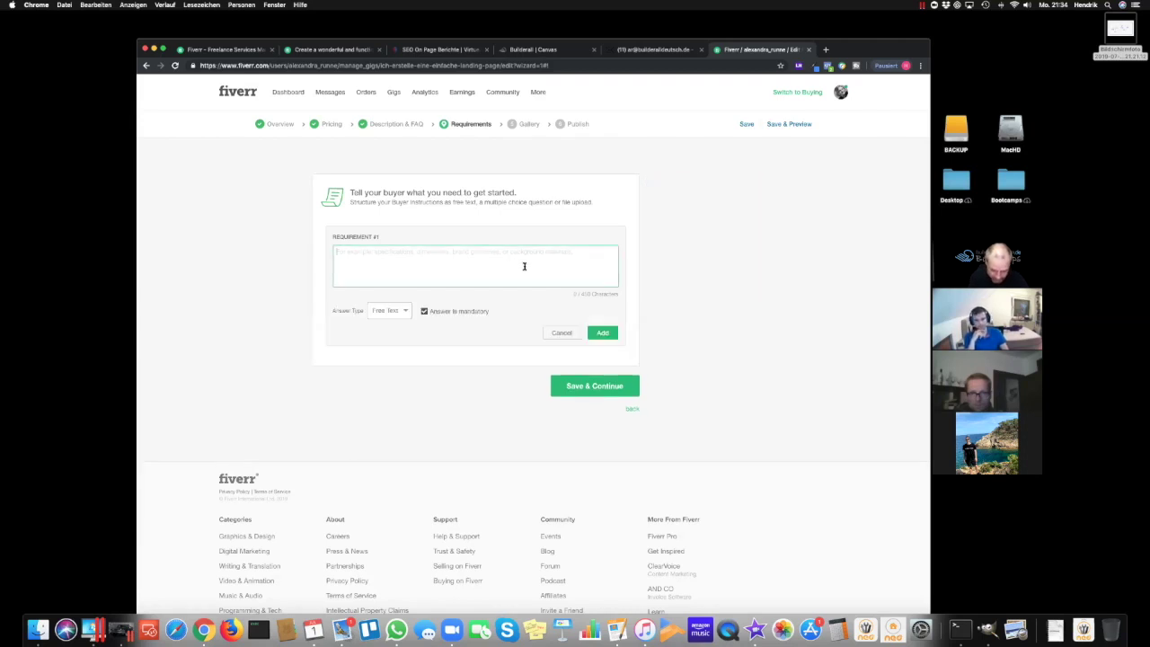
pyautogui.write('Auswahl die')
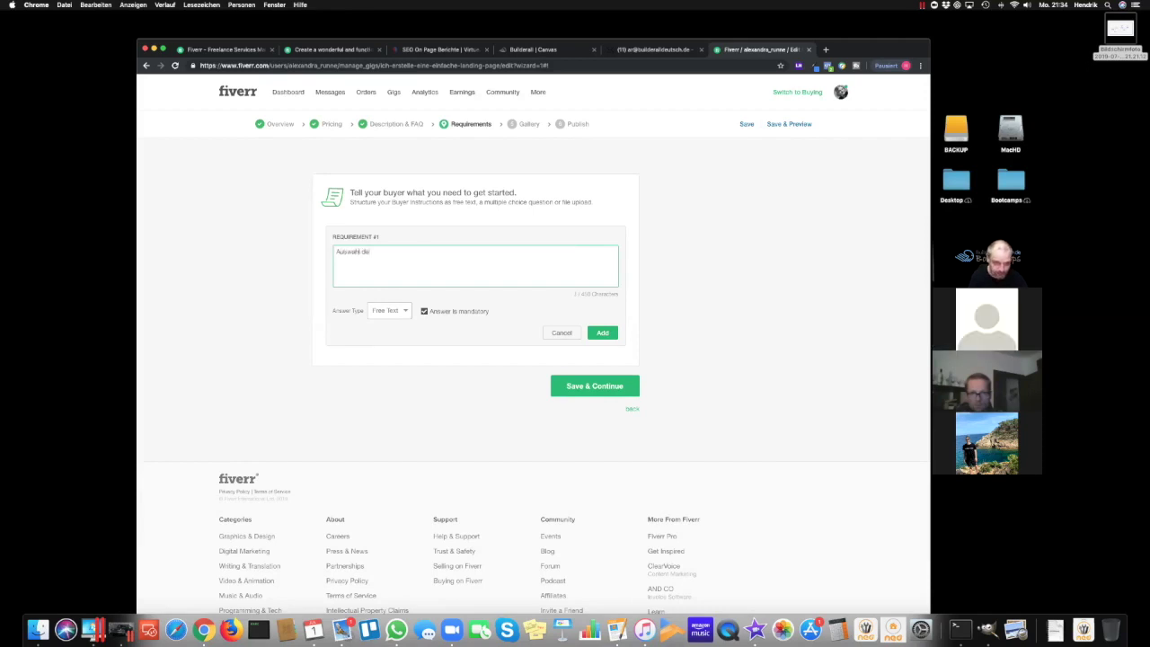
pyautogui.write(' Vorlage, s')
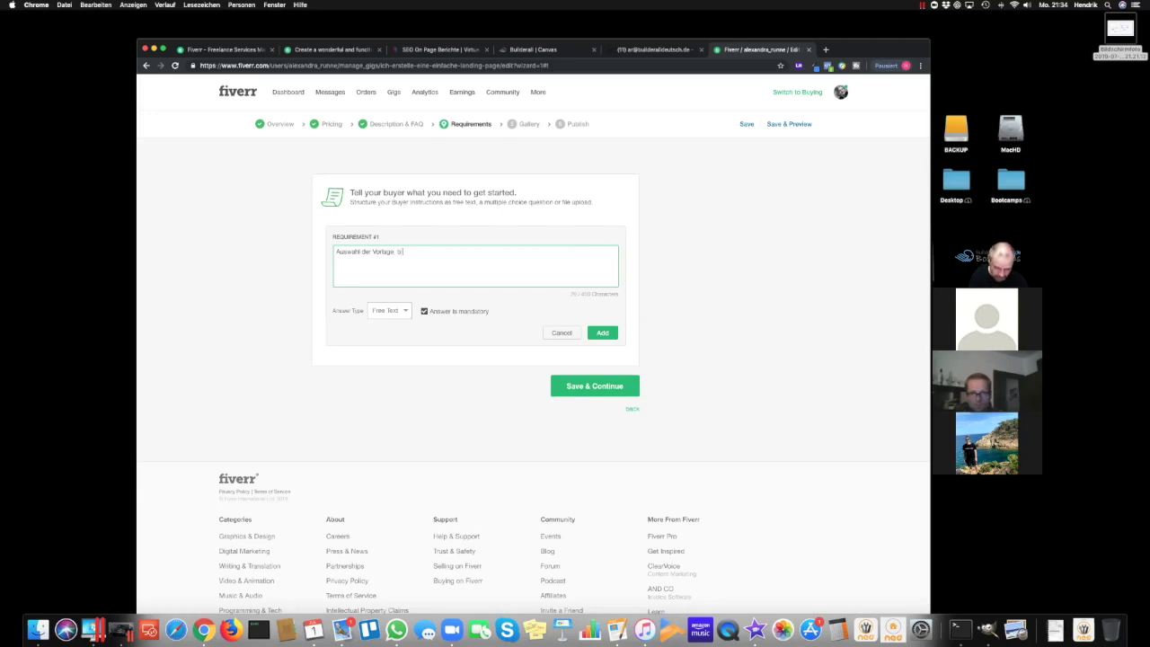
pyautogui.write('itte teilen')
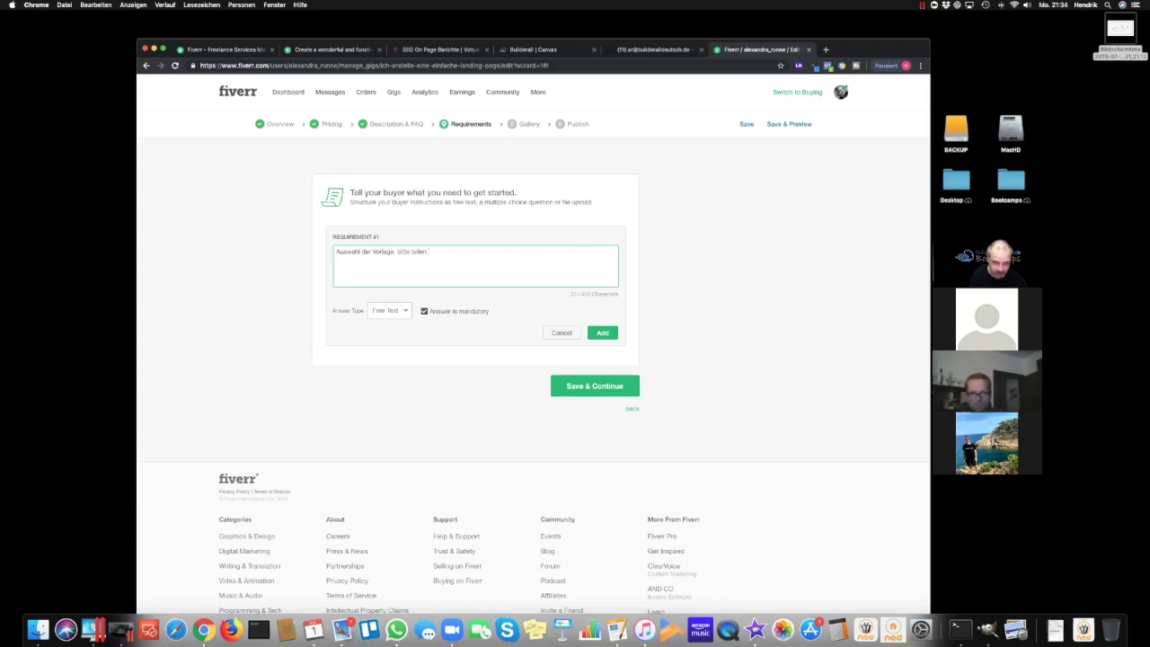
pyautogui.write(' Sie die Nummer mit.')
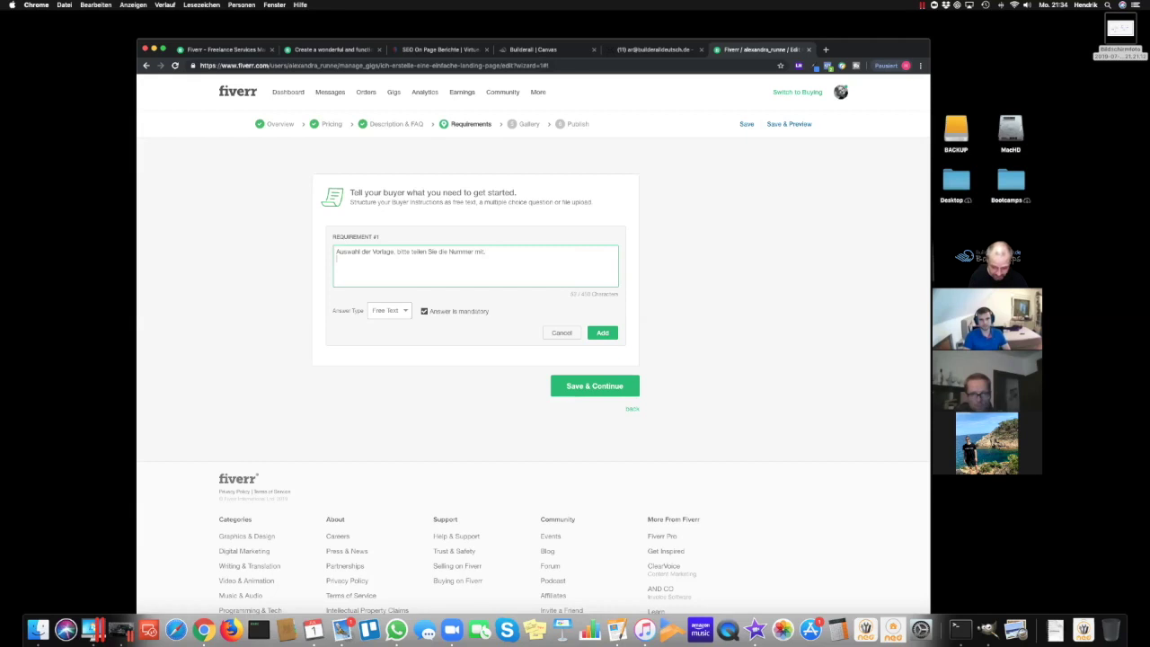
pyautogui.write('ogo:')
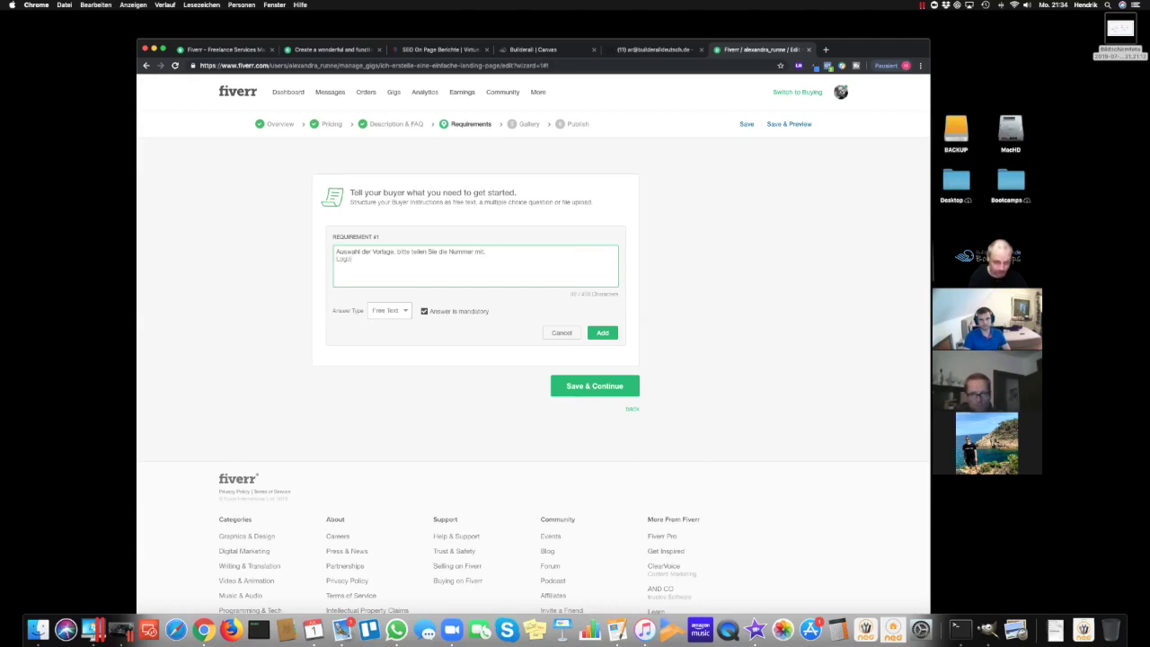
pyautogui.write('datei als png')
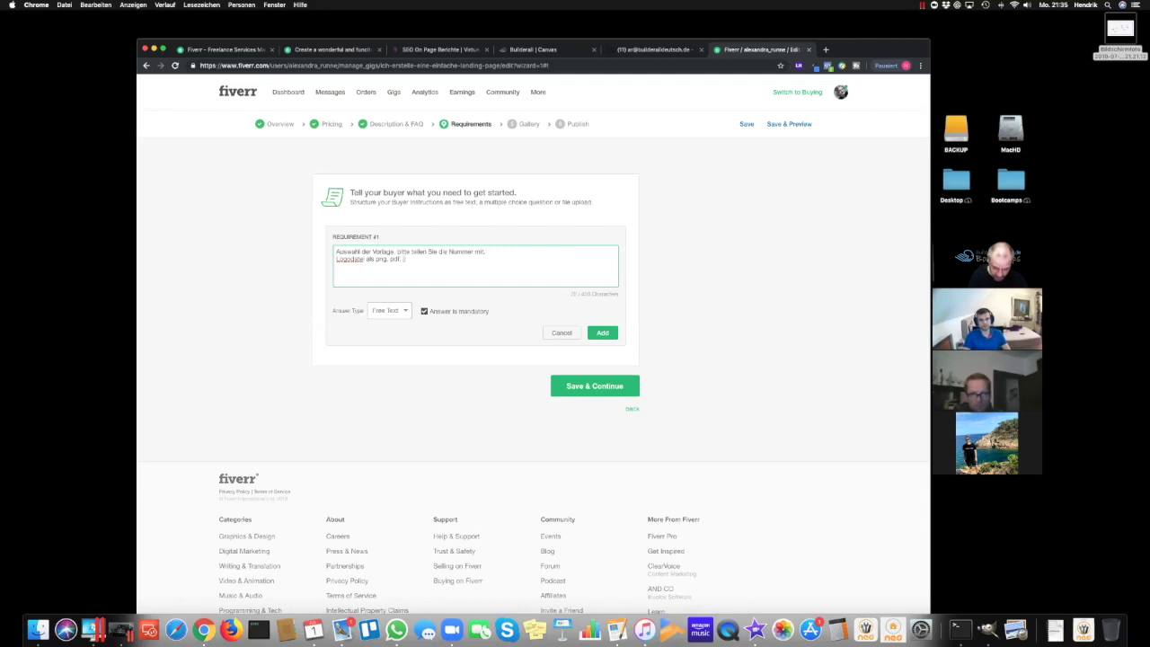
pyautogui.write(', pdf, jpeg mind. ')
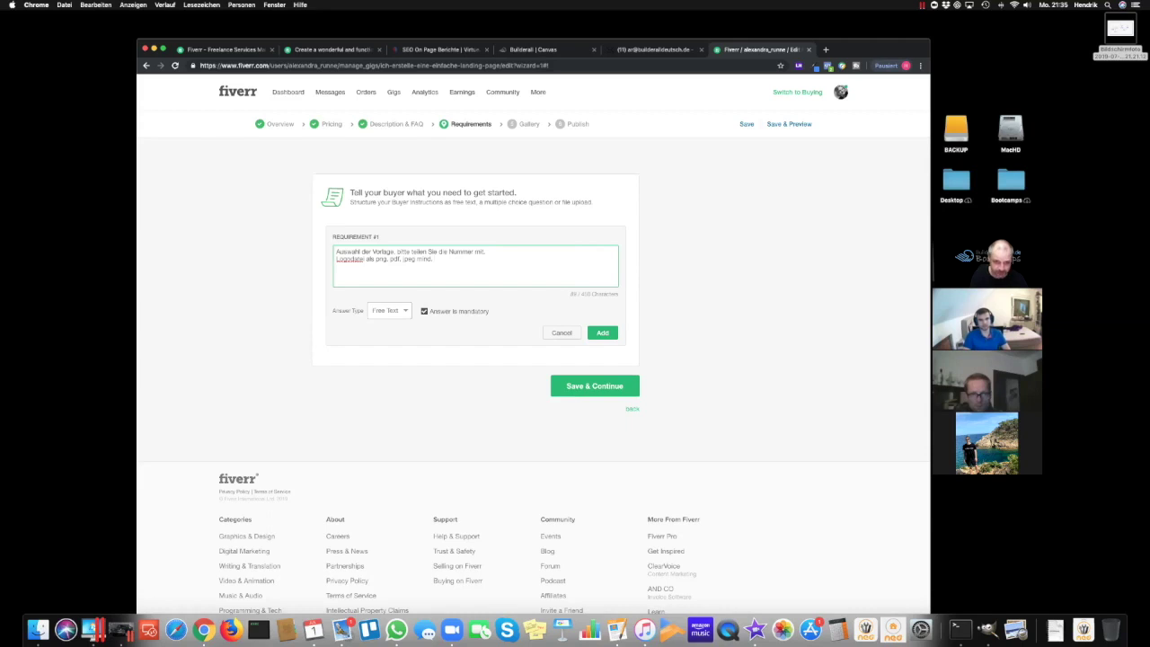
pyautogui.write('500')
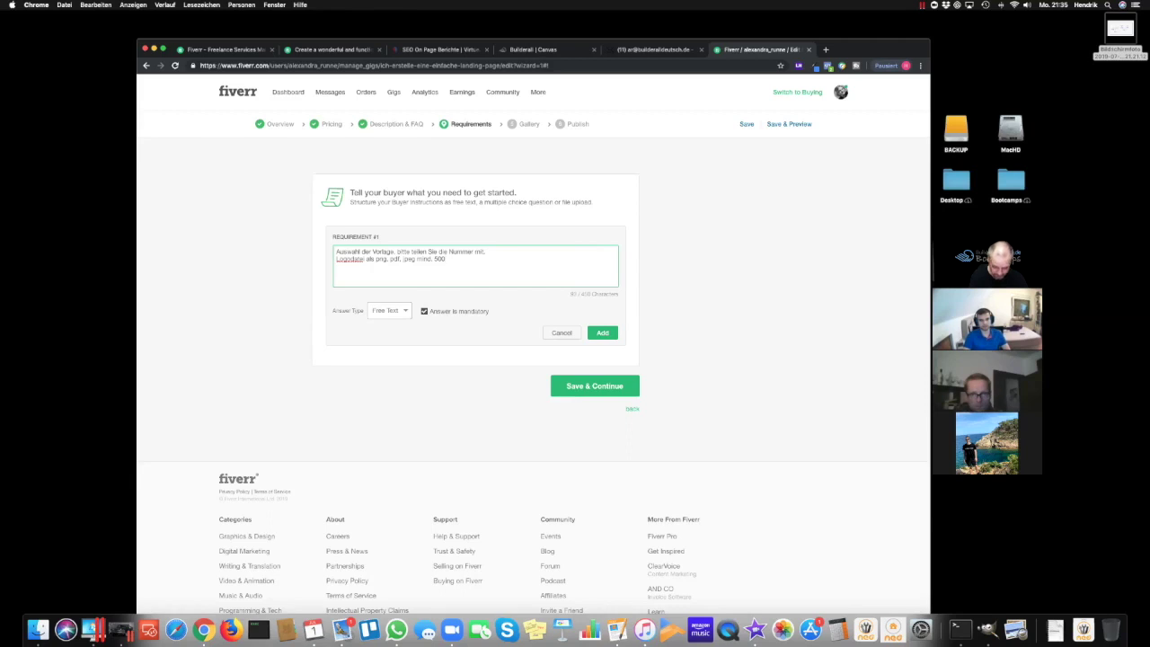
pyautogui.write('pixel Auflösung.')
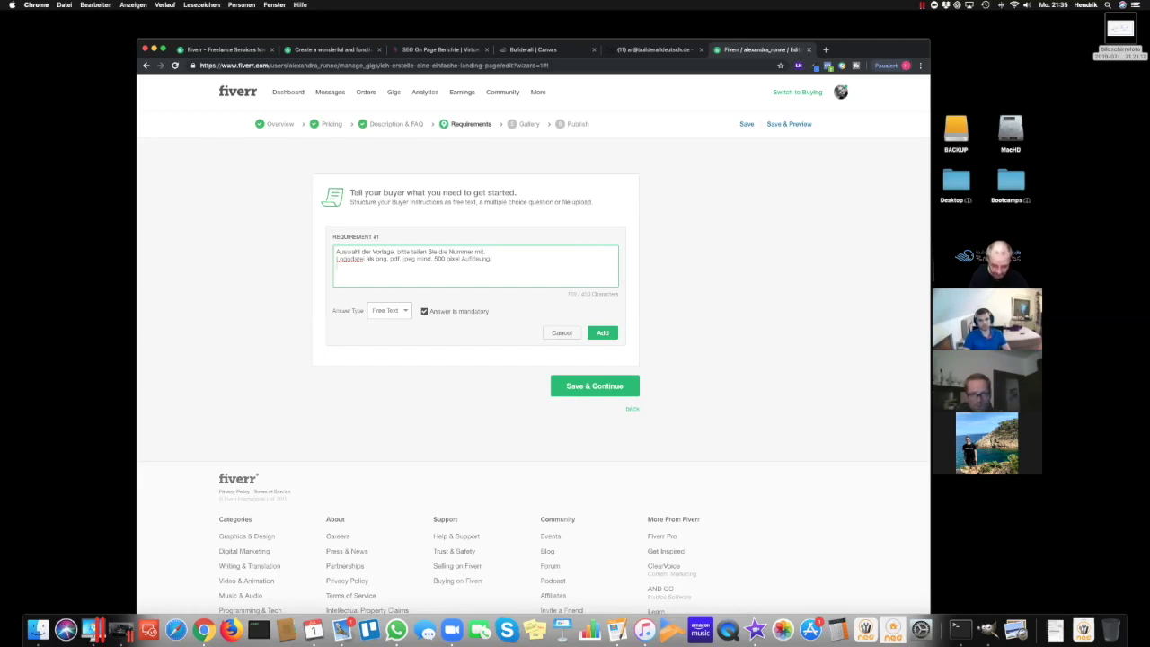
pyautogui.write('r')
pyautogui.press('BackSpace')
pyautogui.press('BackSpace')
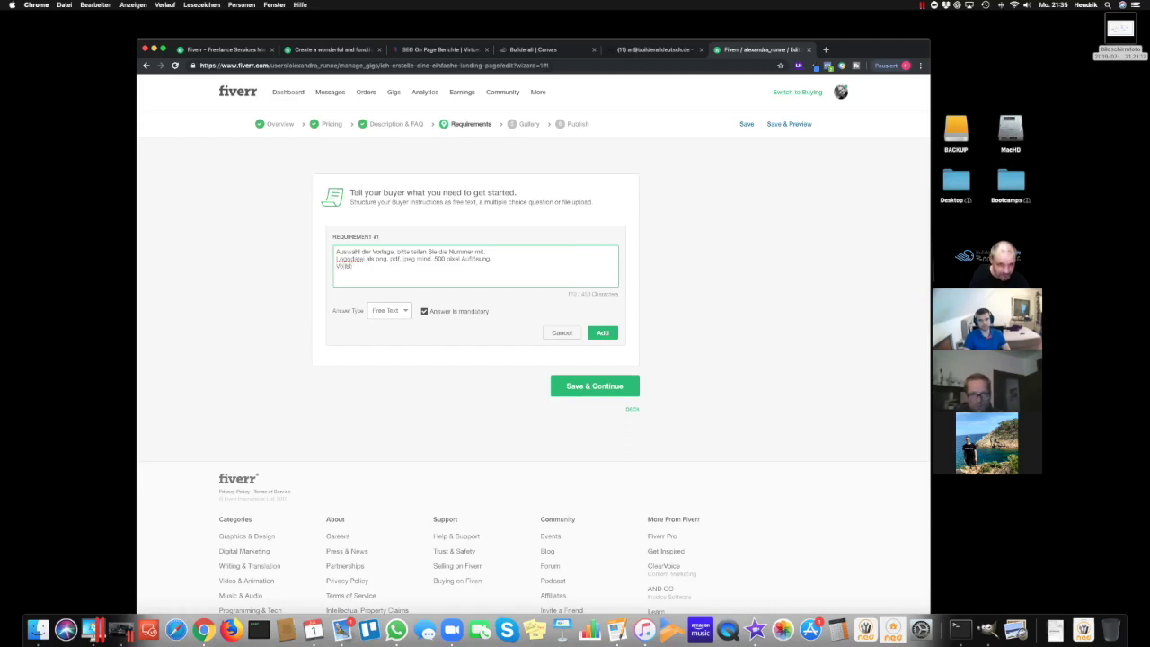
pyautogui.write('digen F')
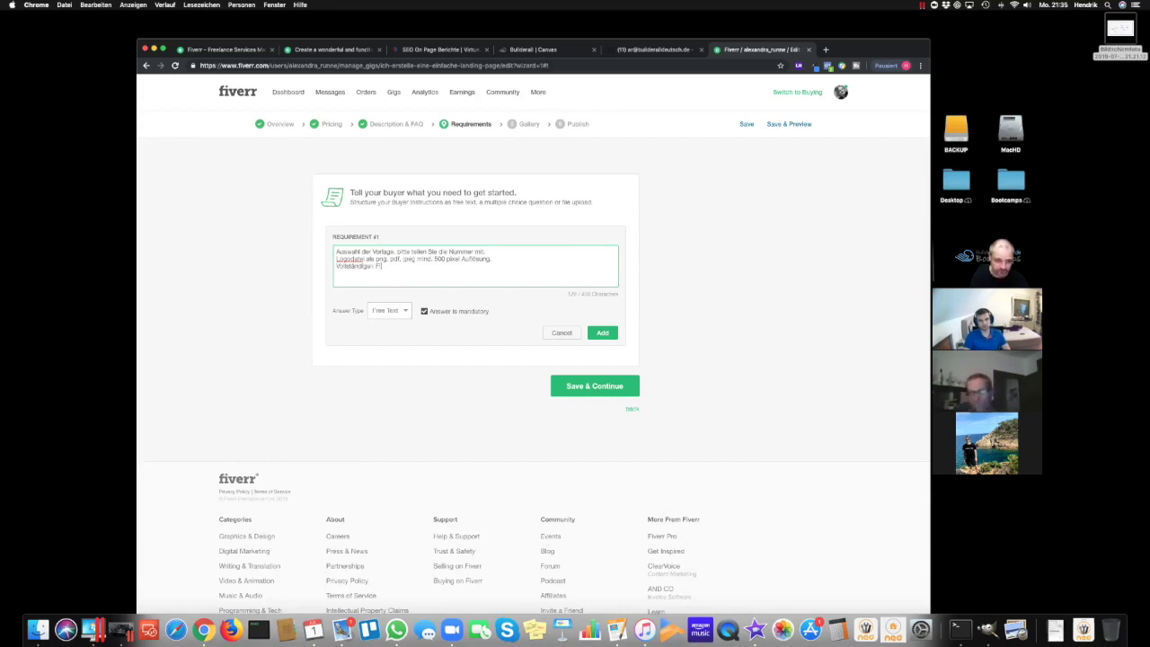
pyautogui.write('irmennamen')
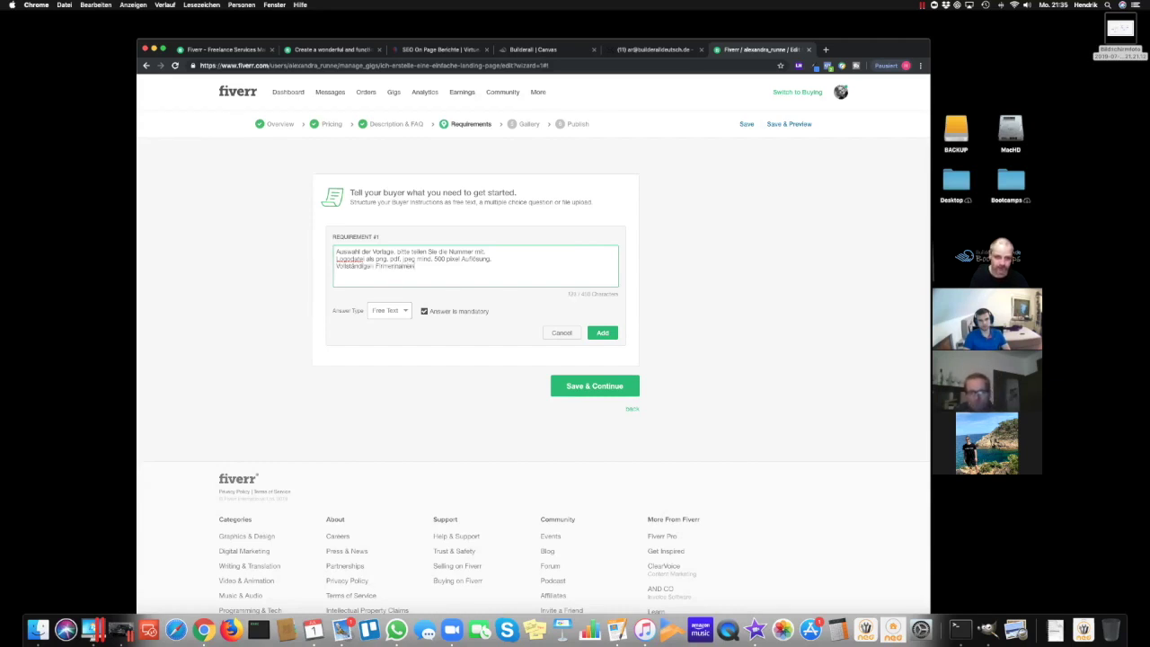
pyautogui.write(' und Adresse')
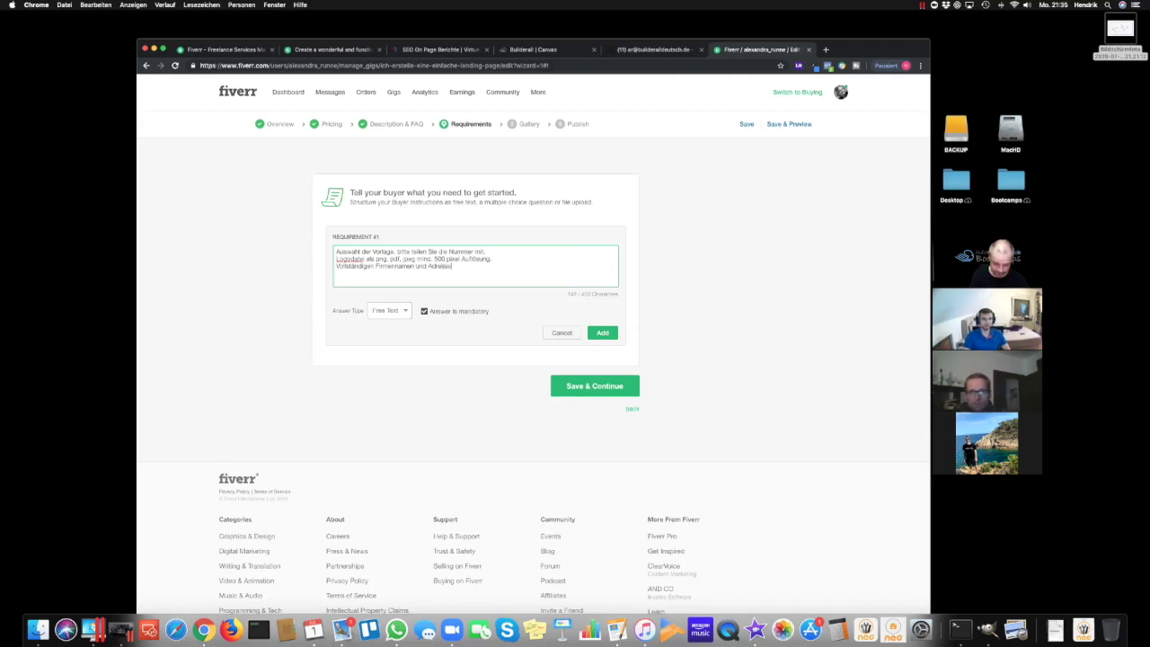
pyautogui.write(', uswie ')
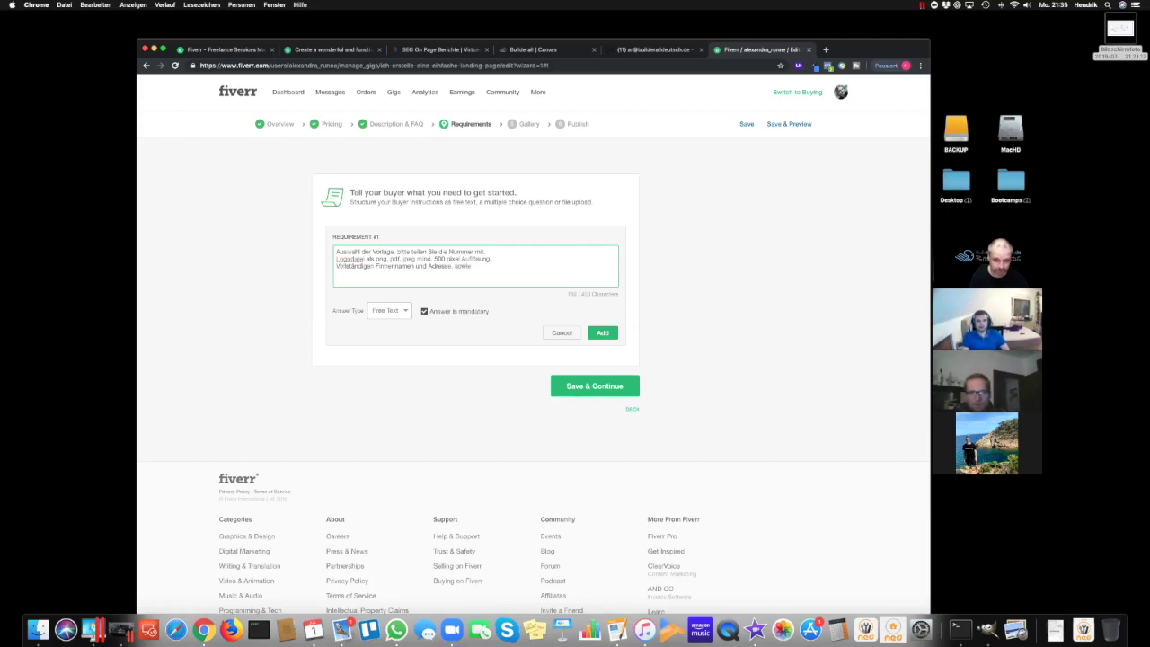
pyautogui.write('Steuer')
pyautogui.write('nummer')
pyautogui.write(' und')
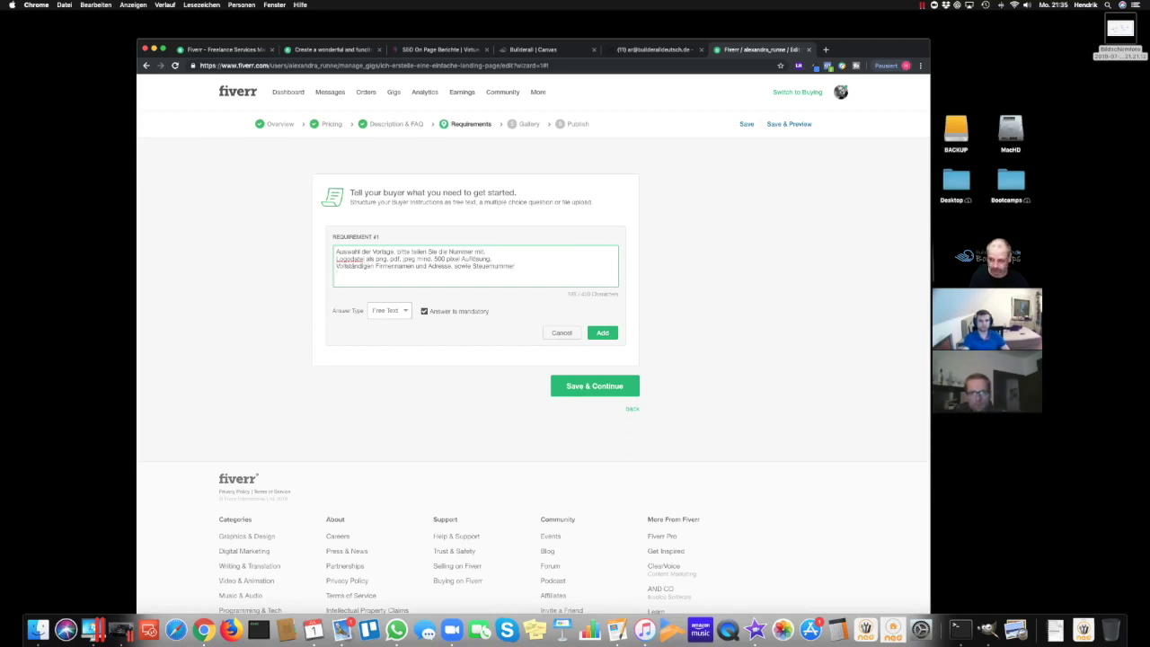
pyautogui.press('Return')
pyautogui.write('Name der Gatems')
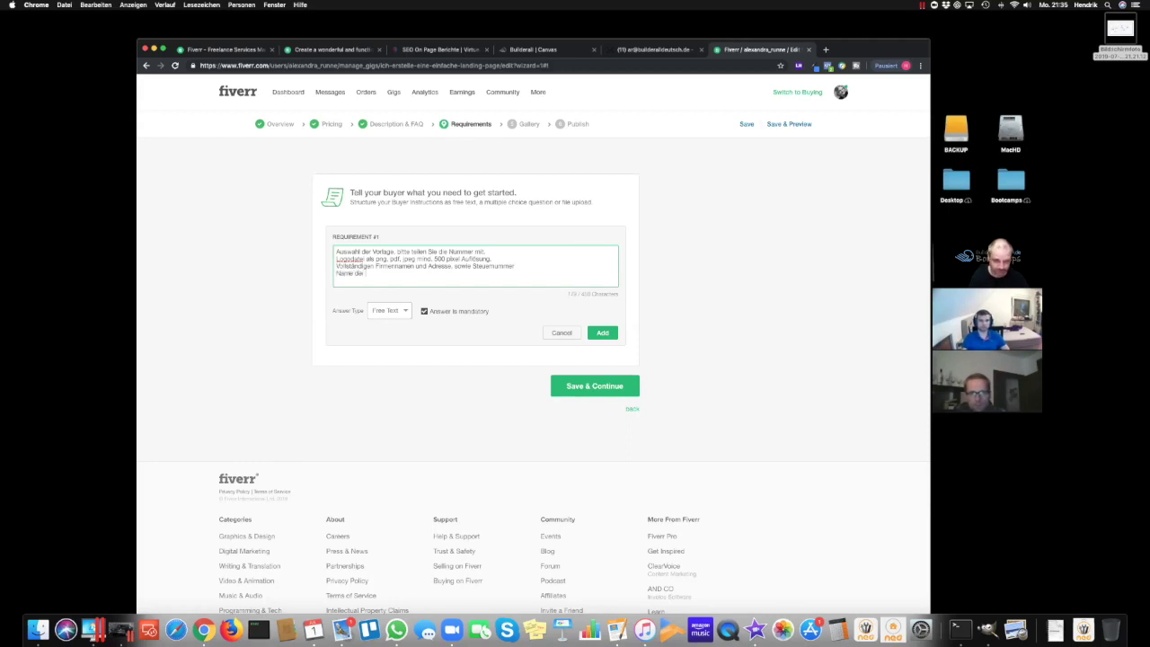
pyautogui.write('schutzb')
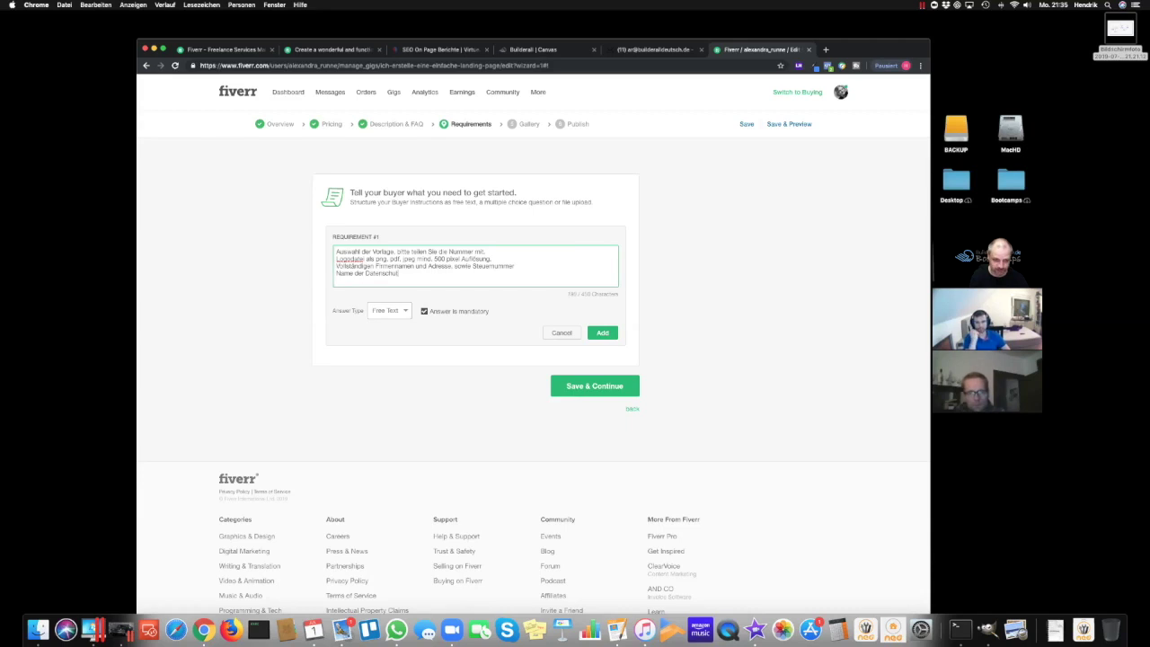
pyautogui.write('eauftragten')
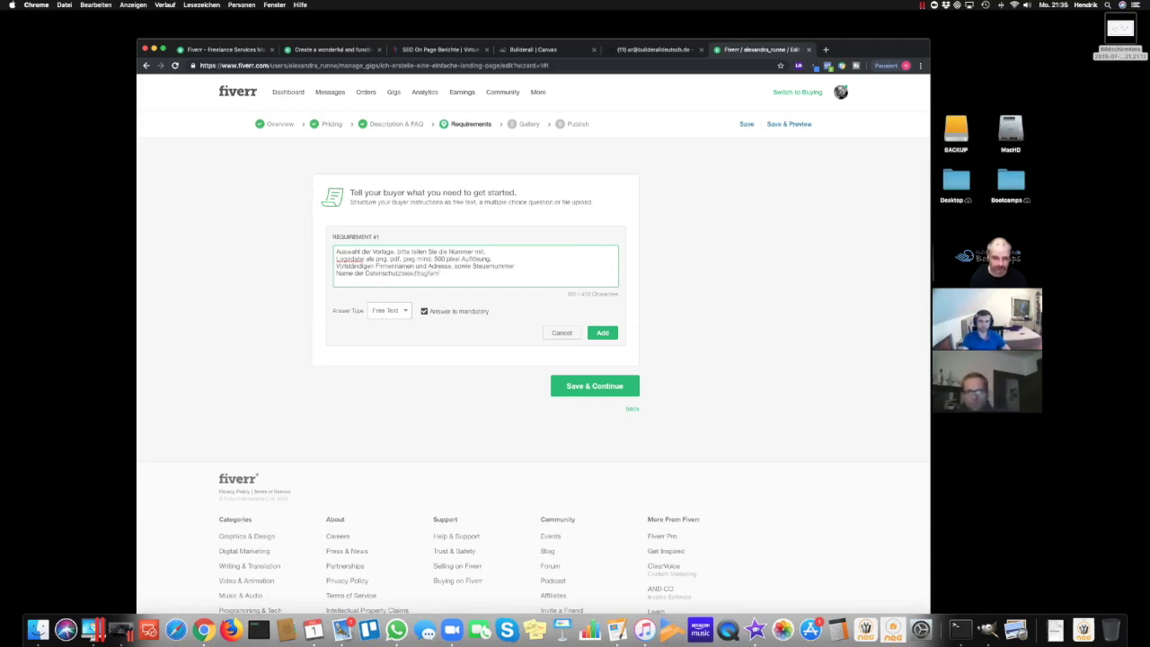
pyautogui.write('.')
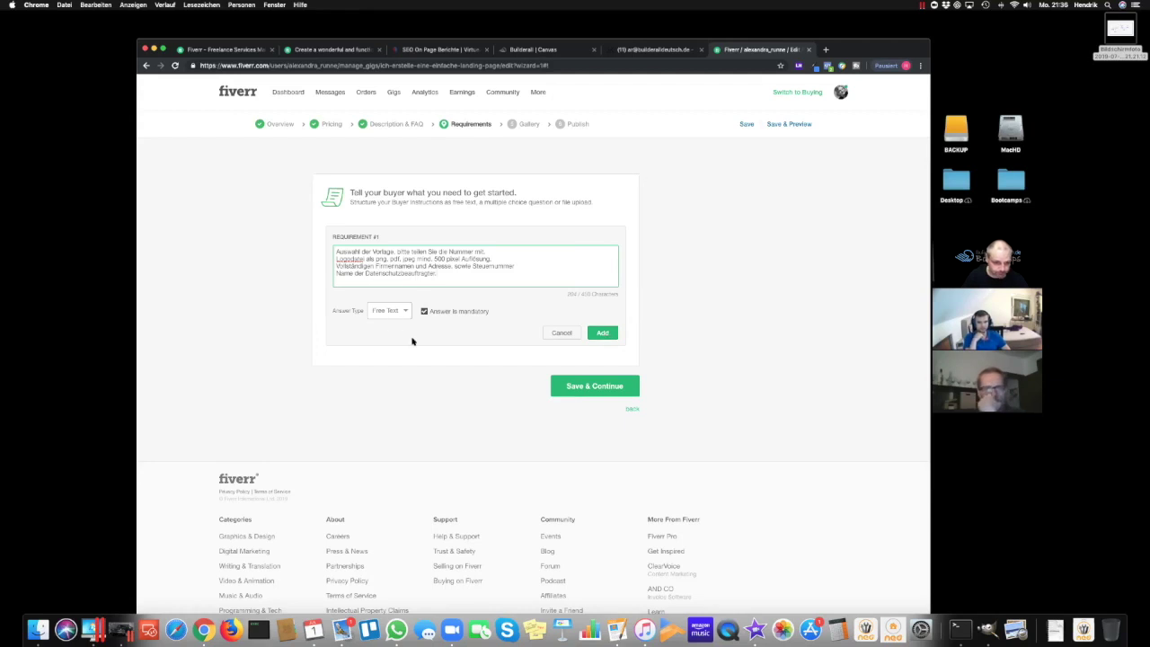
# Set Requirement #1's answer type to Free Text, kept mandatory, and add it to the gig.
pyautogui.click(405, 312)
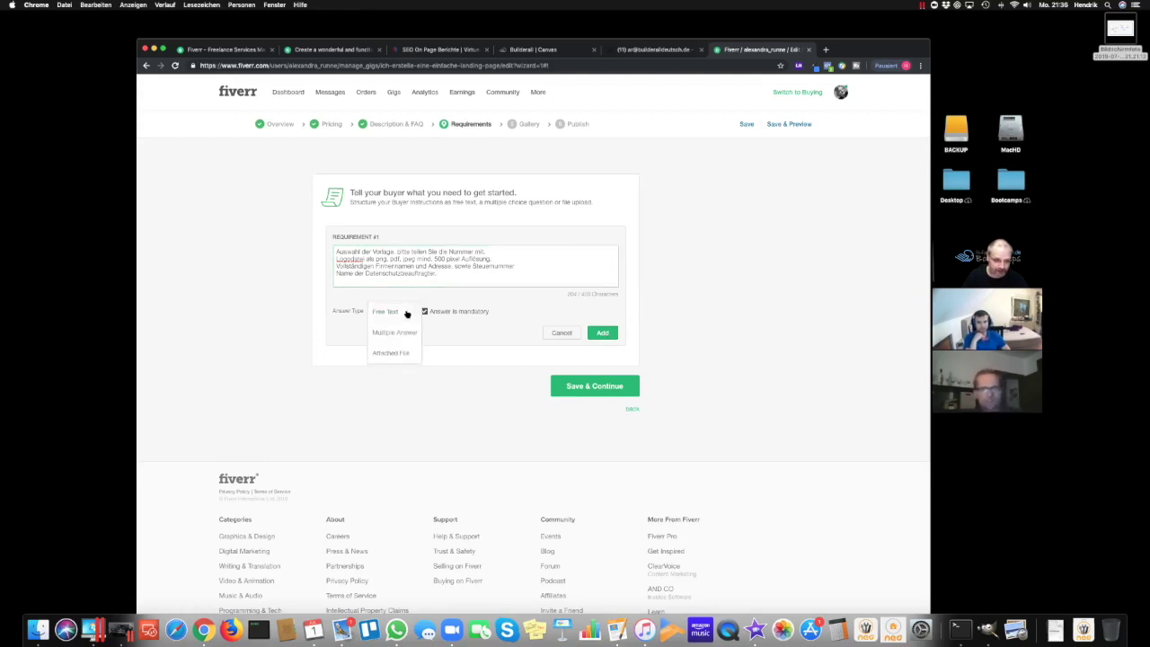
pyautogui.click(408, 335)
pyautogui.click(406, 334)
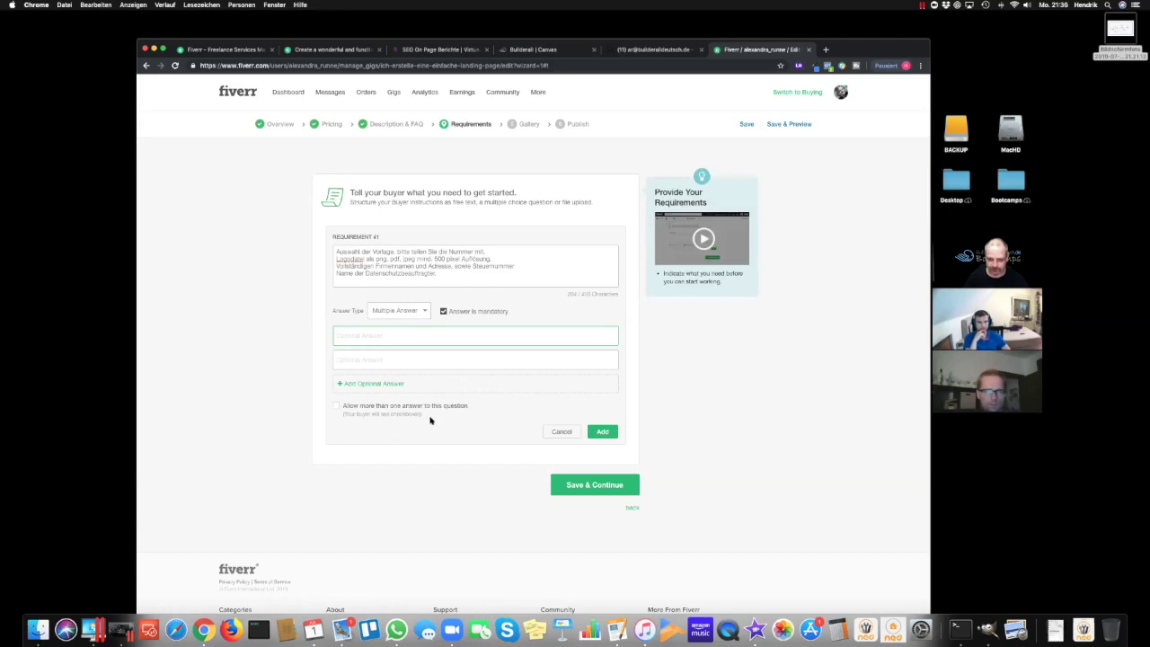
pyautogui.click(423, 311)
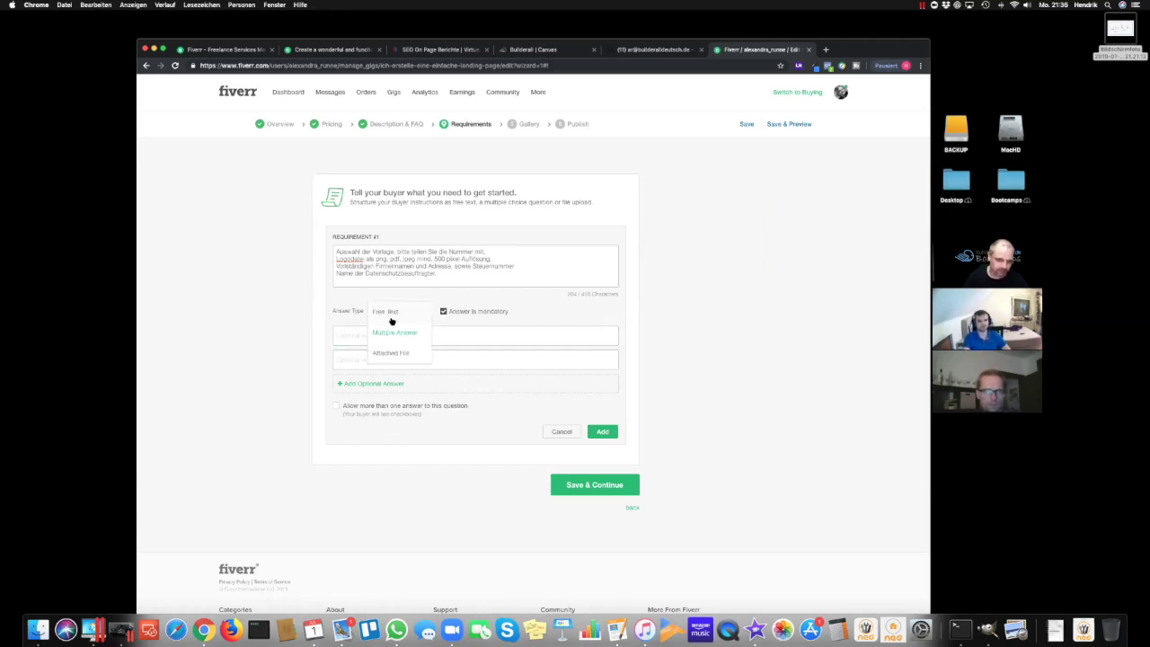
pyautogui.click(387, 313)
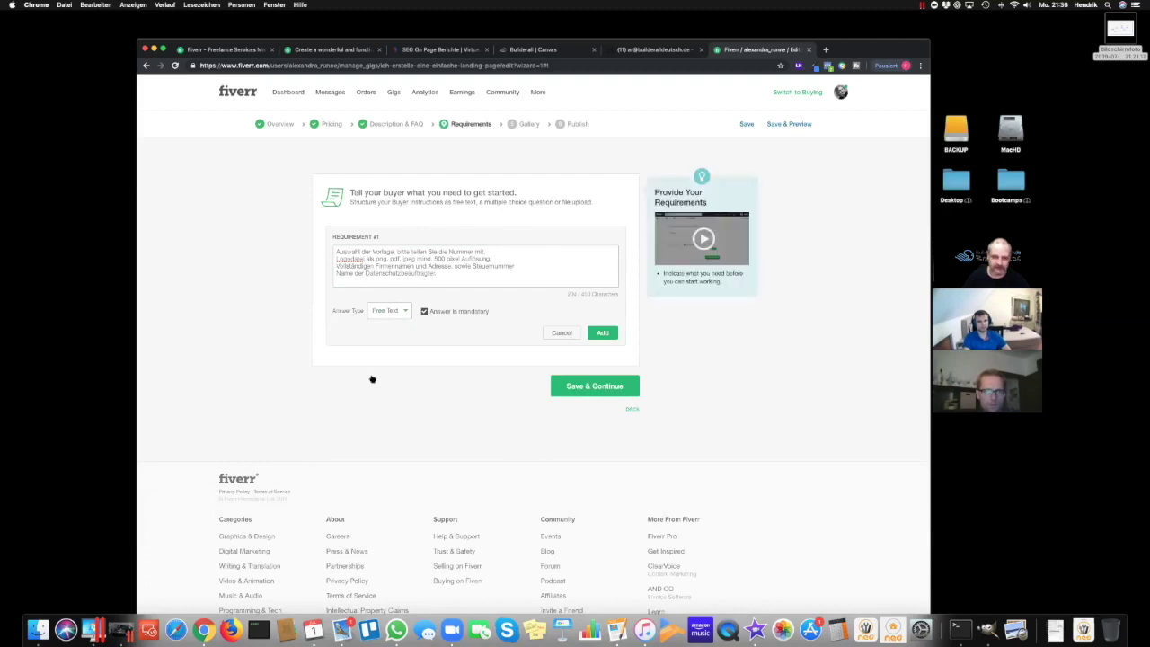
pyautogui.click(589, 389)
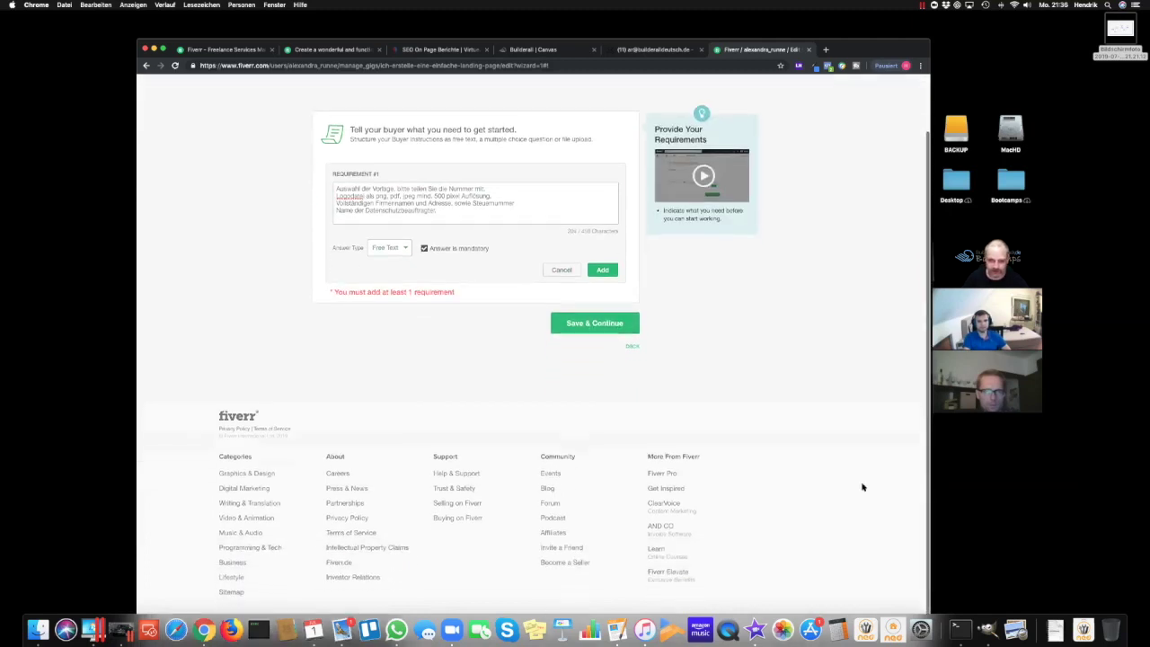
pyautogui.scroll(2, 640, 362)
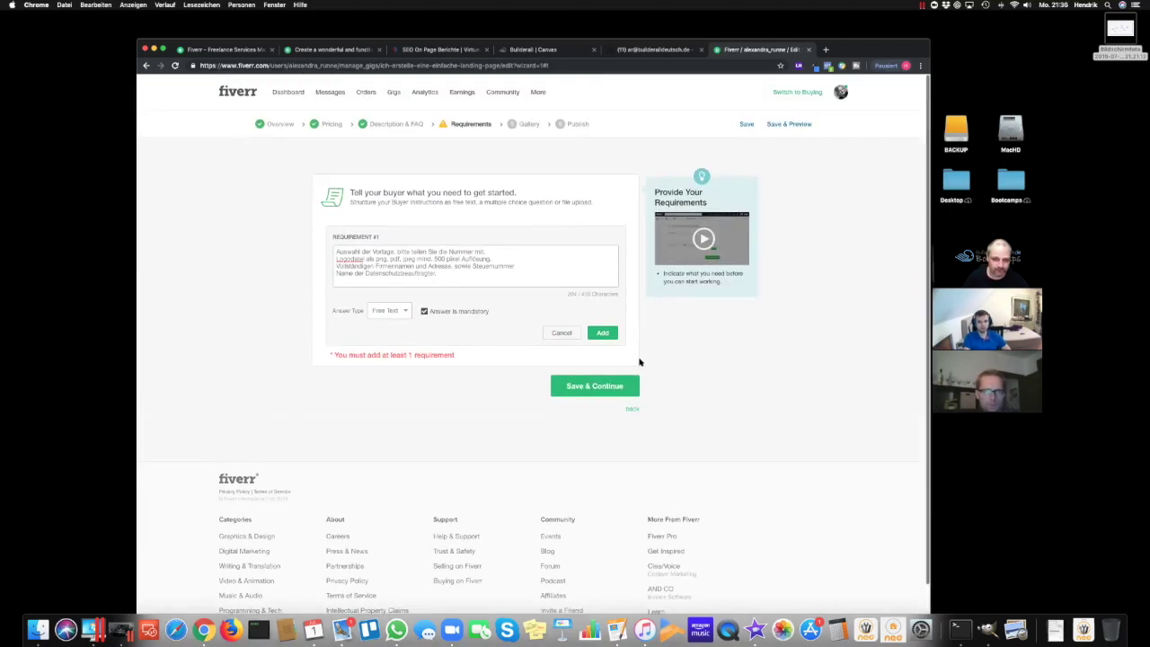
pyautogui.click(404, 312)
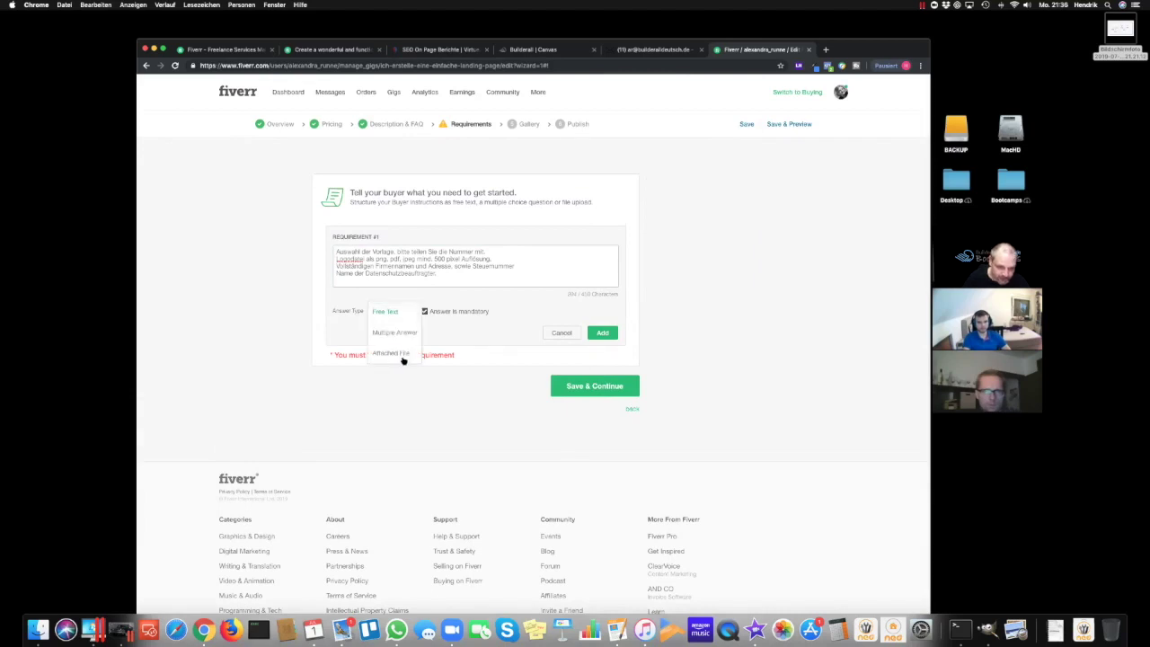
pyautogui.click(475, 334)
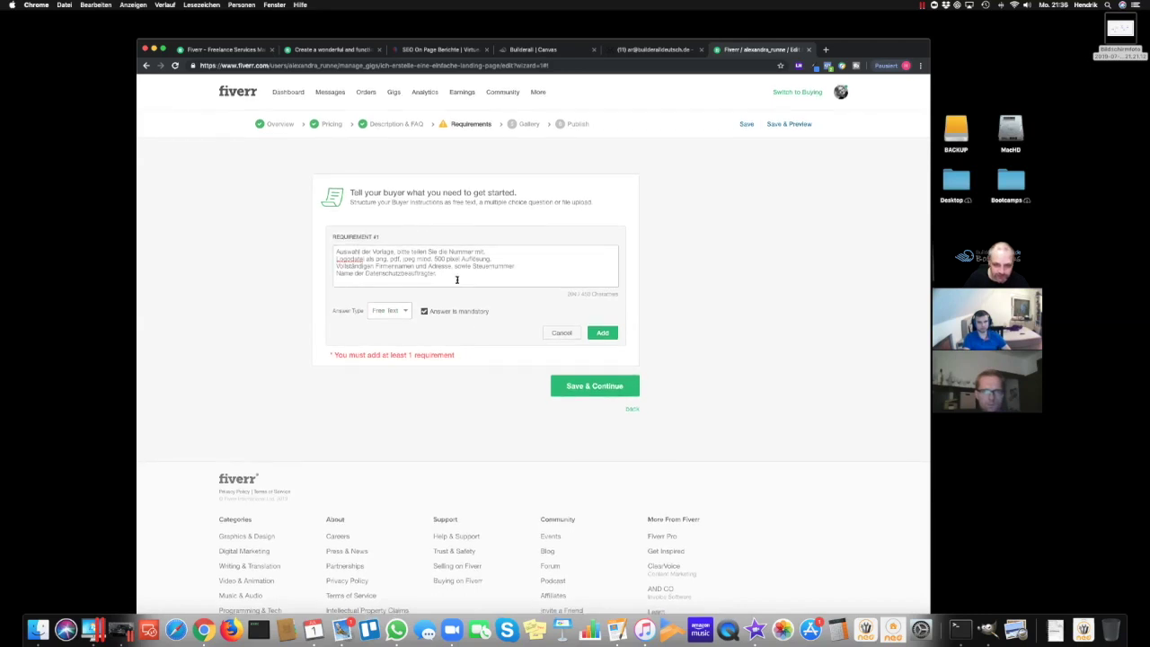
pyautogui.click(603, 339)
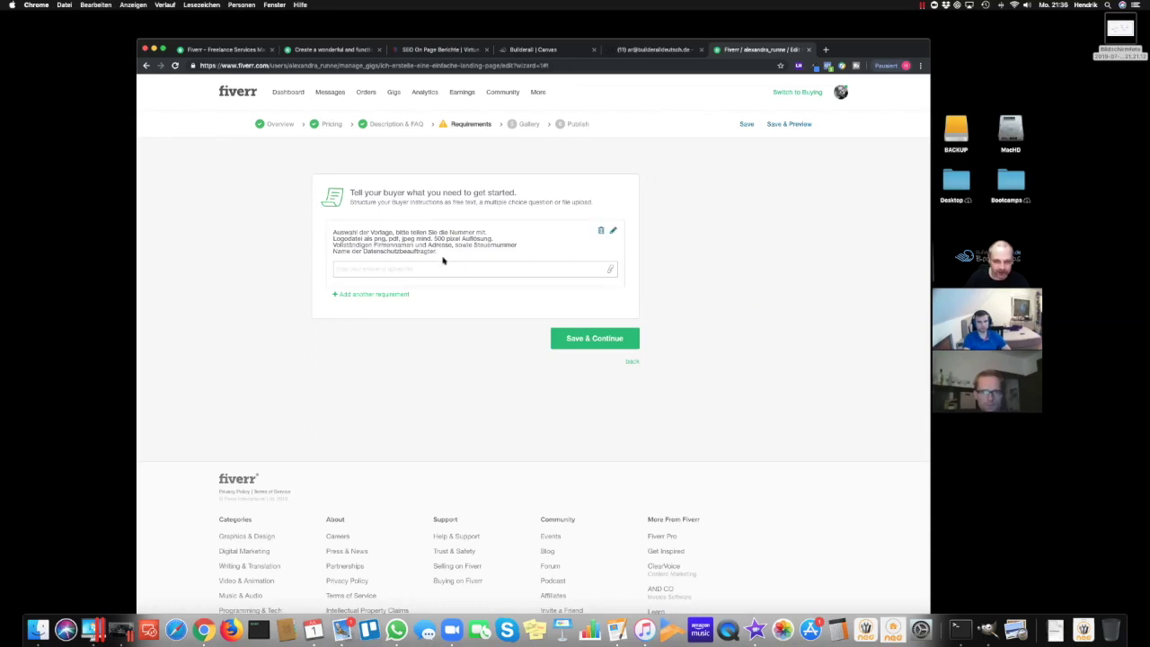
# Save the Requirements step and advance to the Gallery step.
pyautogui.moveTo(333, 231); pyautogui.dragTo(504, 236)
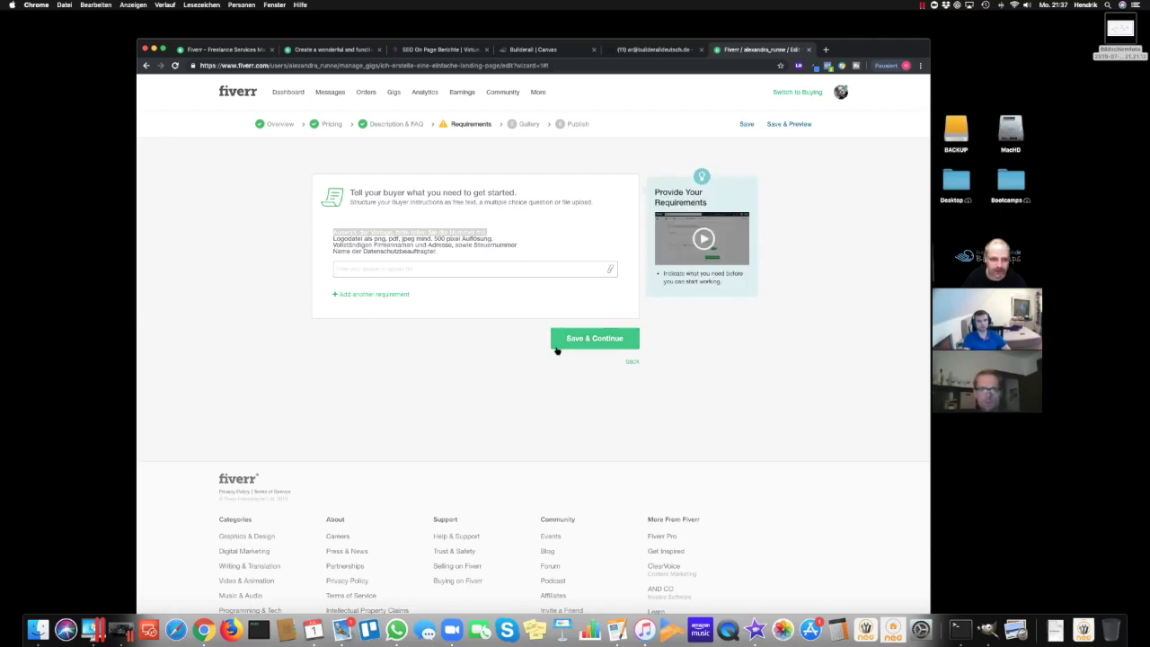
pyautogui.click(596, 340)
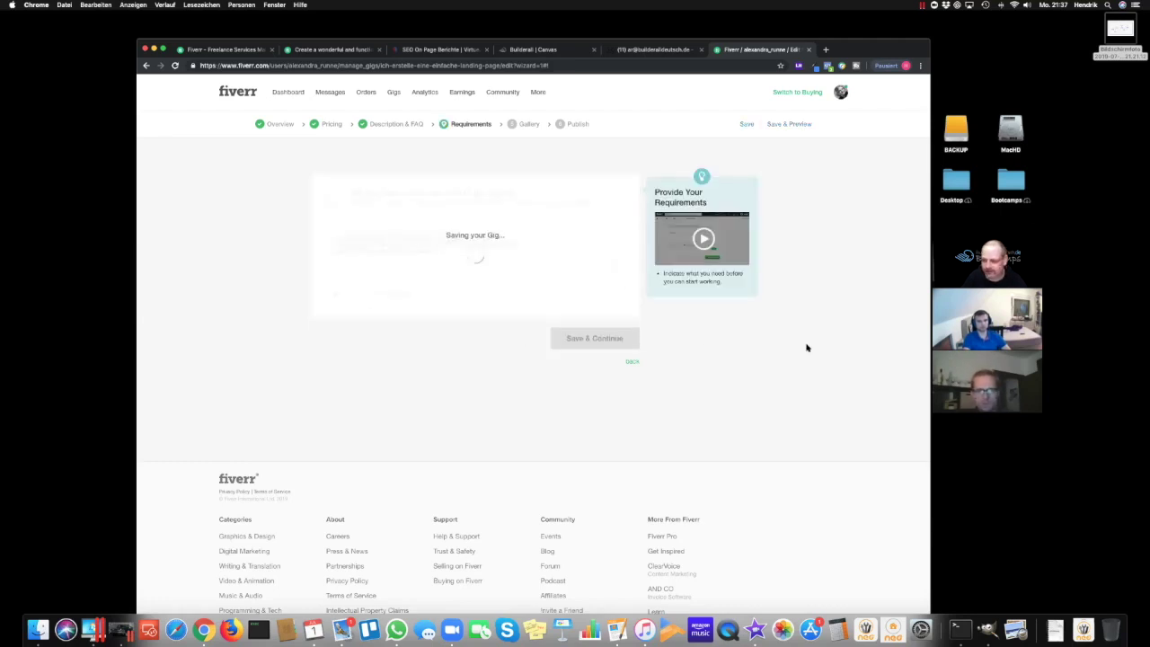
pyautogui.click(580, 343)
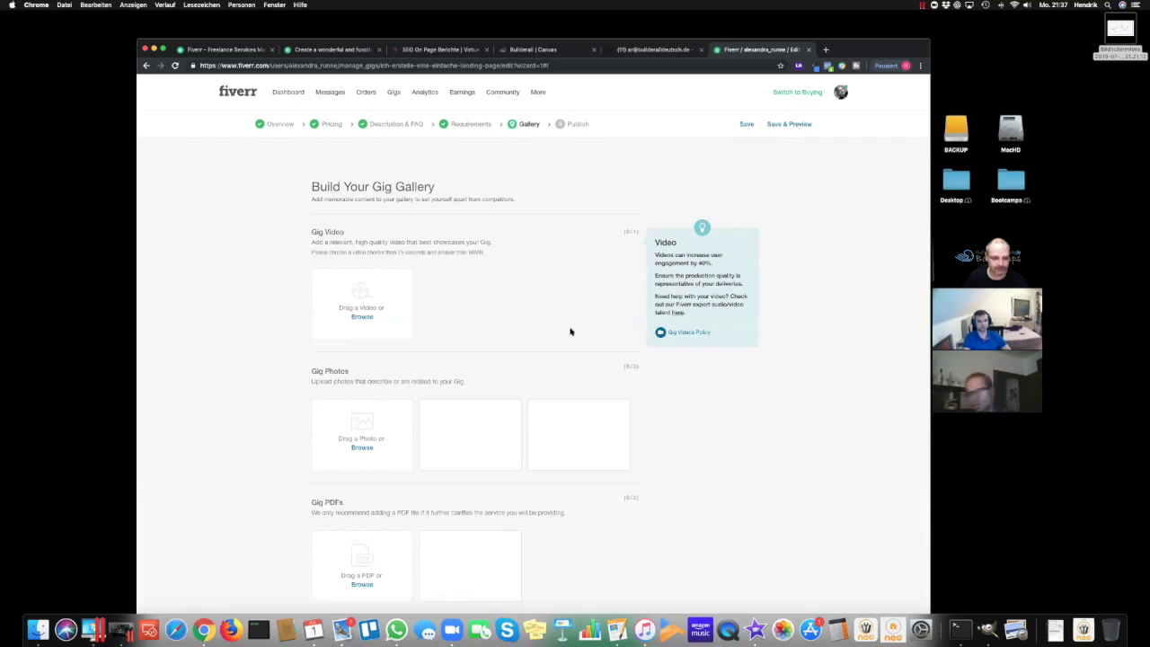
pyautogui.scroll(-2, 530, 270)
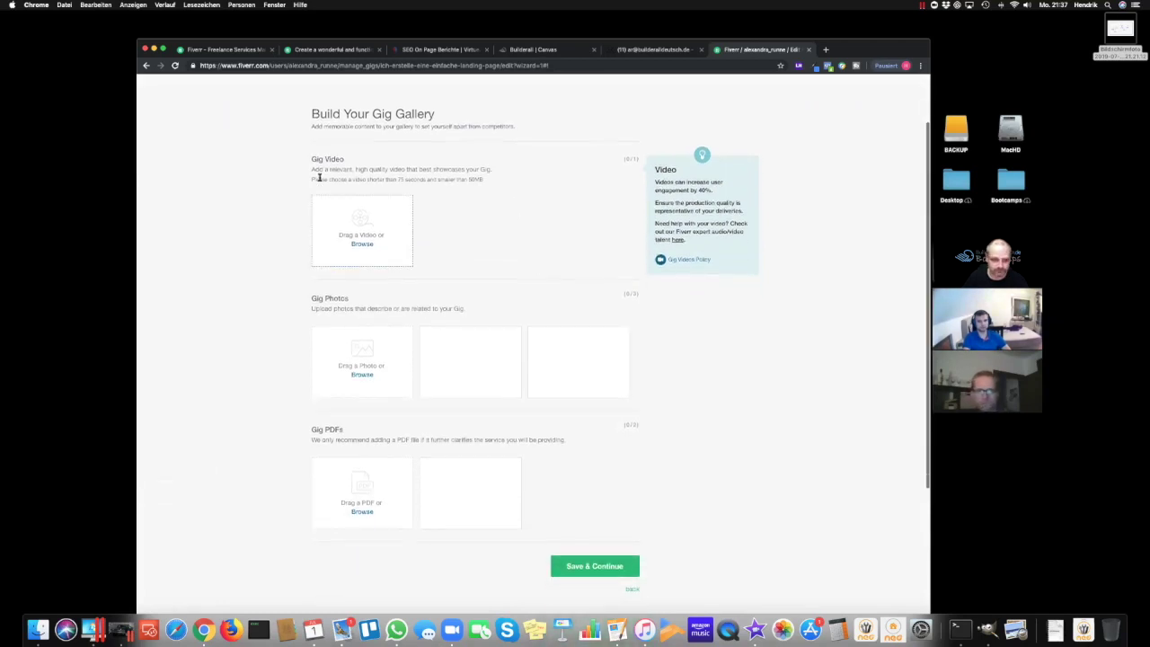
pyautogui.scroll(-1, 537, 243)
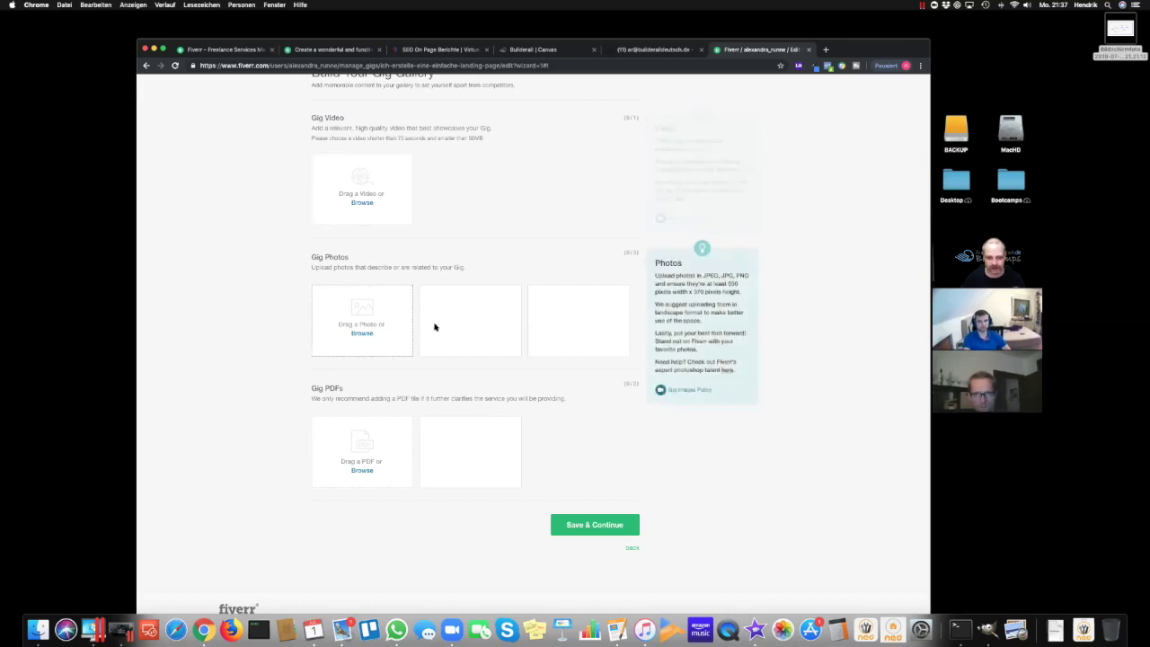
pyautogui.scroll(-3, 400, 326)
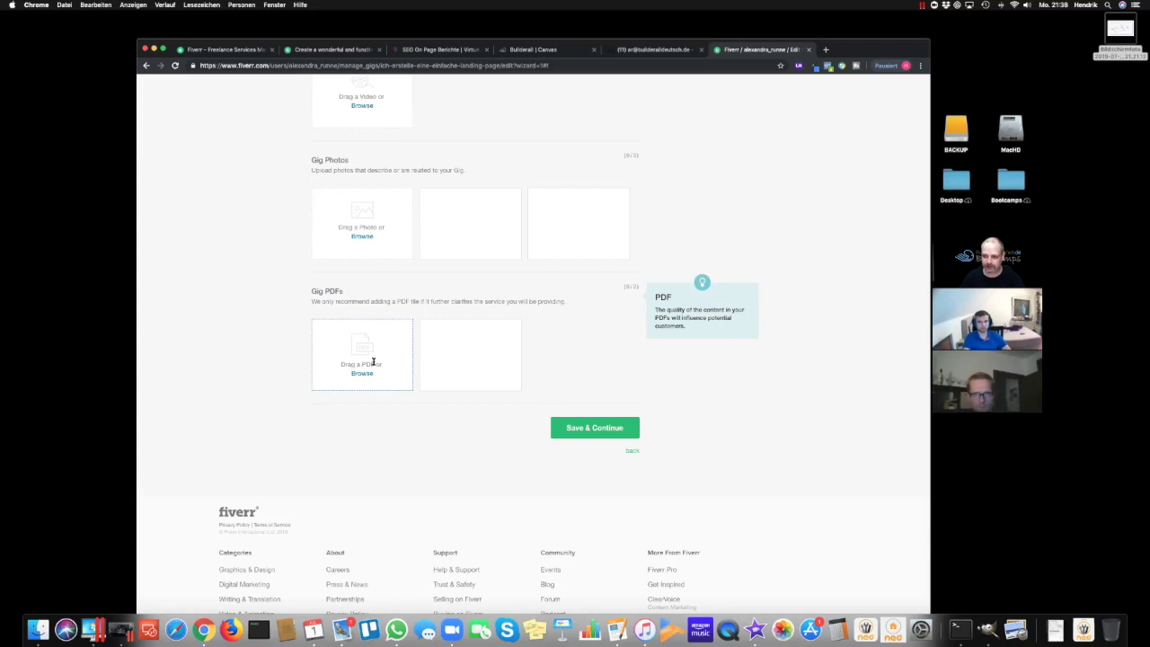
pyautogui.scroll(2, 378, 362)
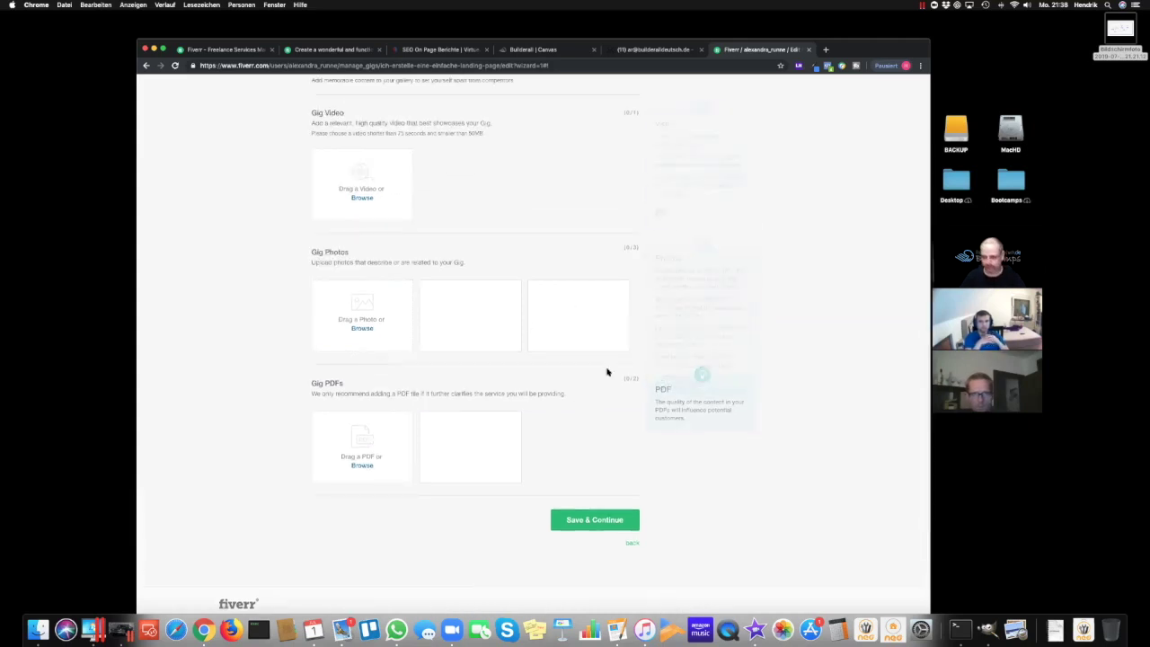
pyautogui.scroll(-1, 608, 372)
pyautogui.scroll(-3, 608, 371)
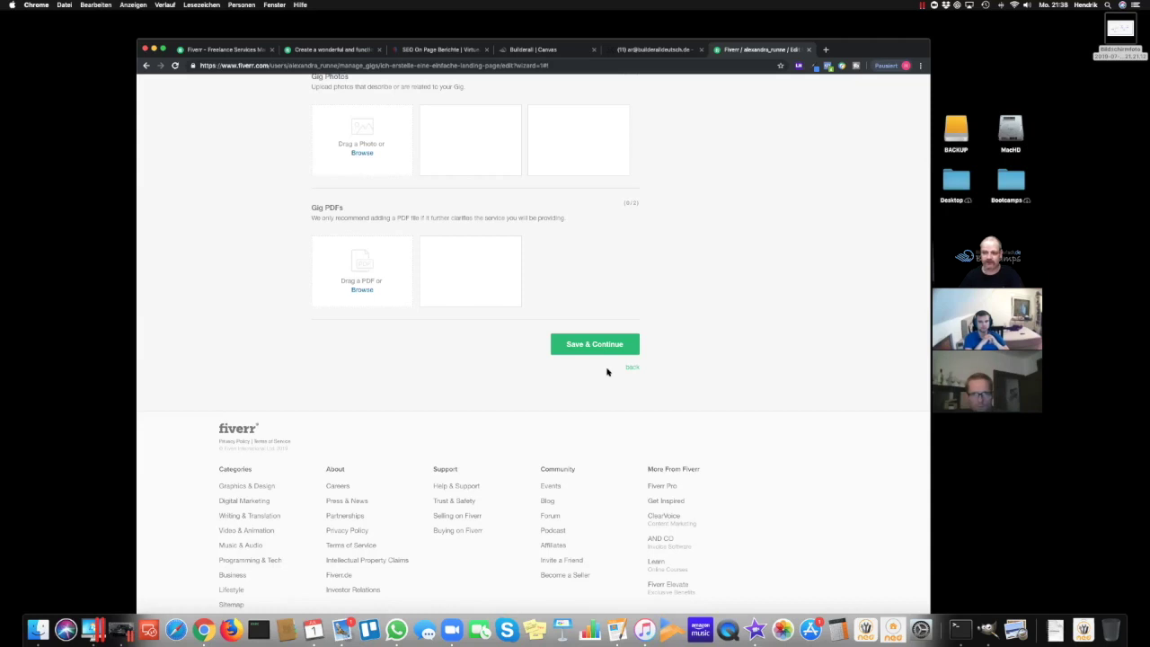
pyautogui.scroll(2, 468, 207)
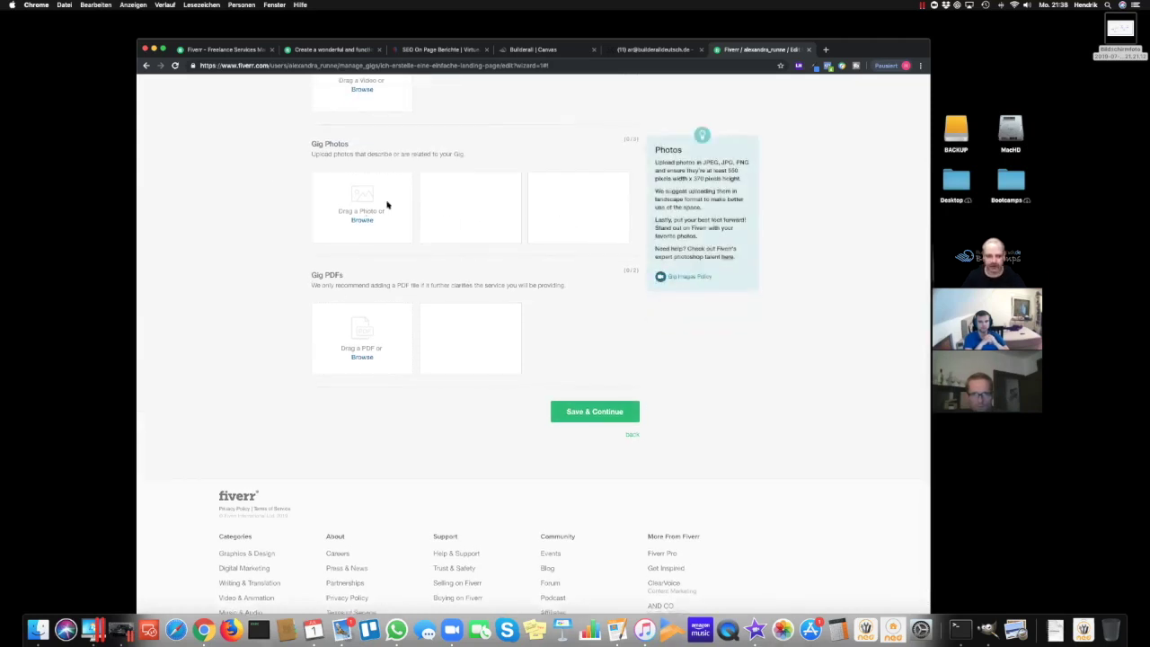
# Upload BA-Launch3.png from Downloads as the primary gig photo and save the gallery.
pyautogui.click(592, 411)
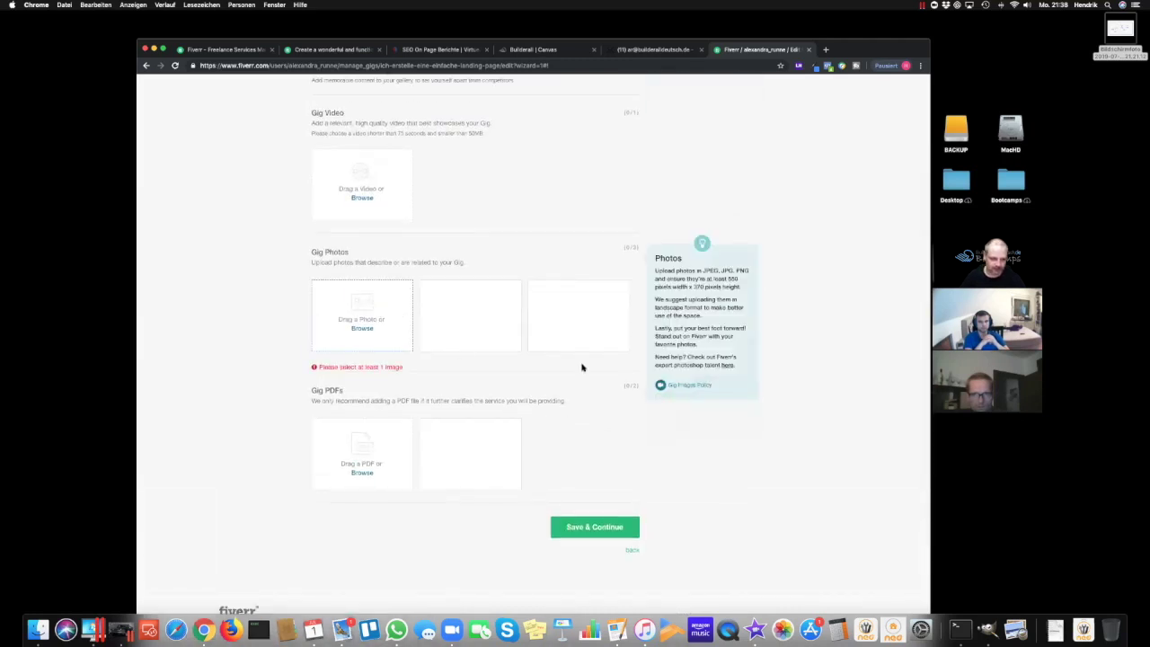
pyautogui.click(361, 328)
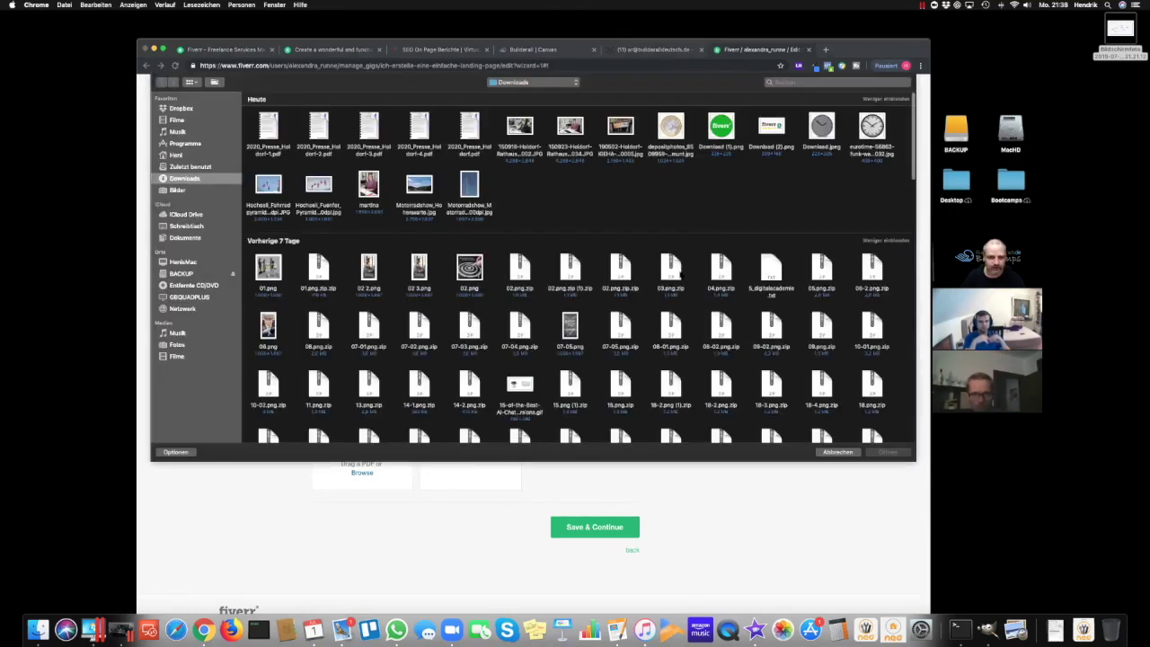
pyautogui.scroll(-1, 255, 180)
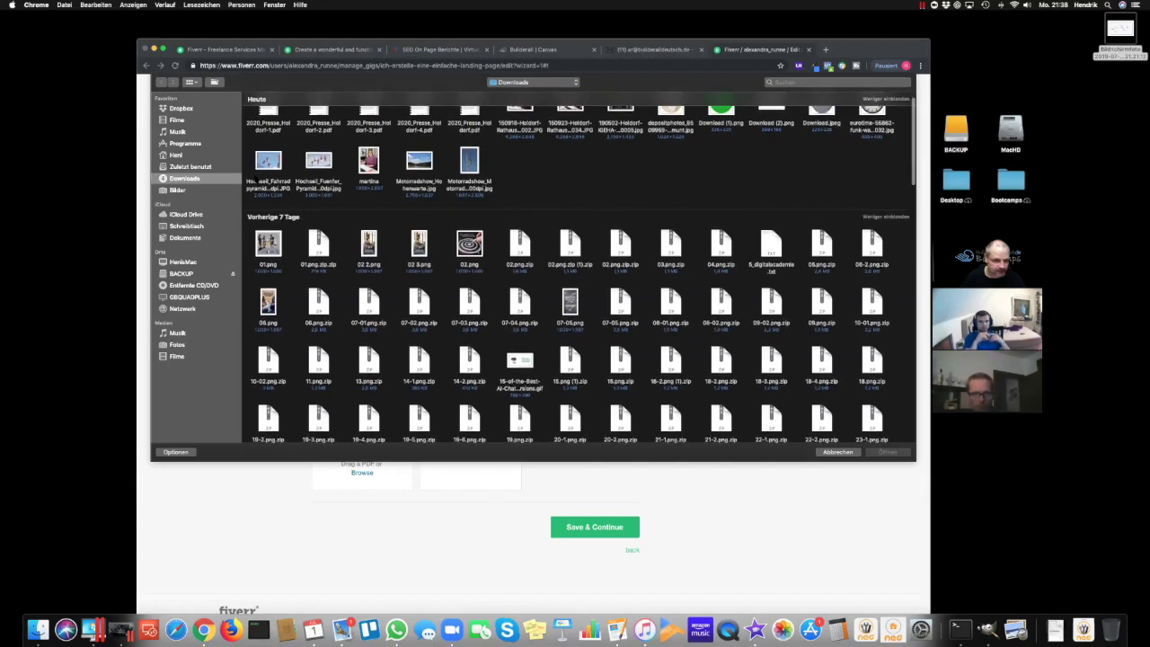
pyautogui.scroll(-8, 254, 180)
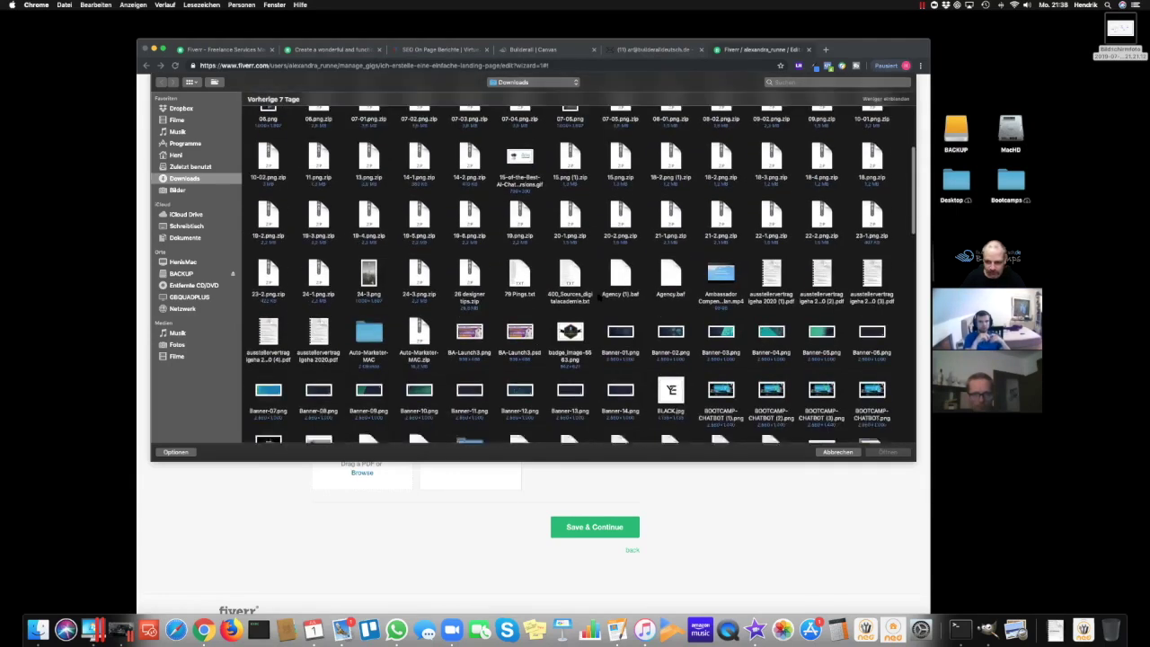
pyautogui.scroll(-1, 599, 298)
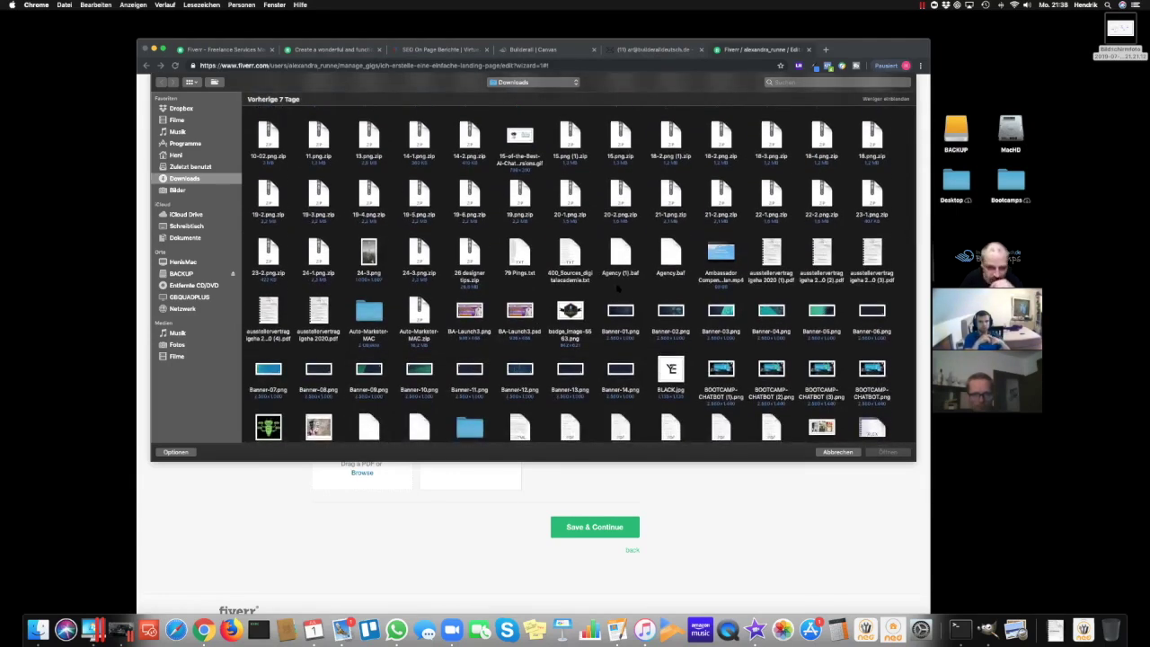
pyautogui.scroll(-1, 614, 292)
pyautogui.click(469, 280)
pyautogui.click(886, 452)
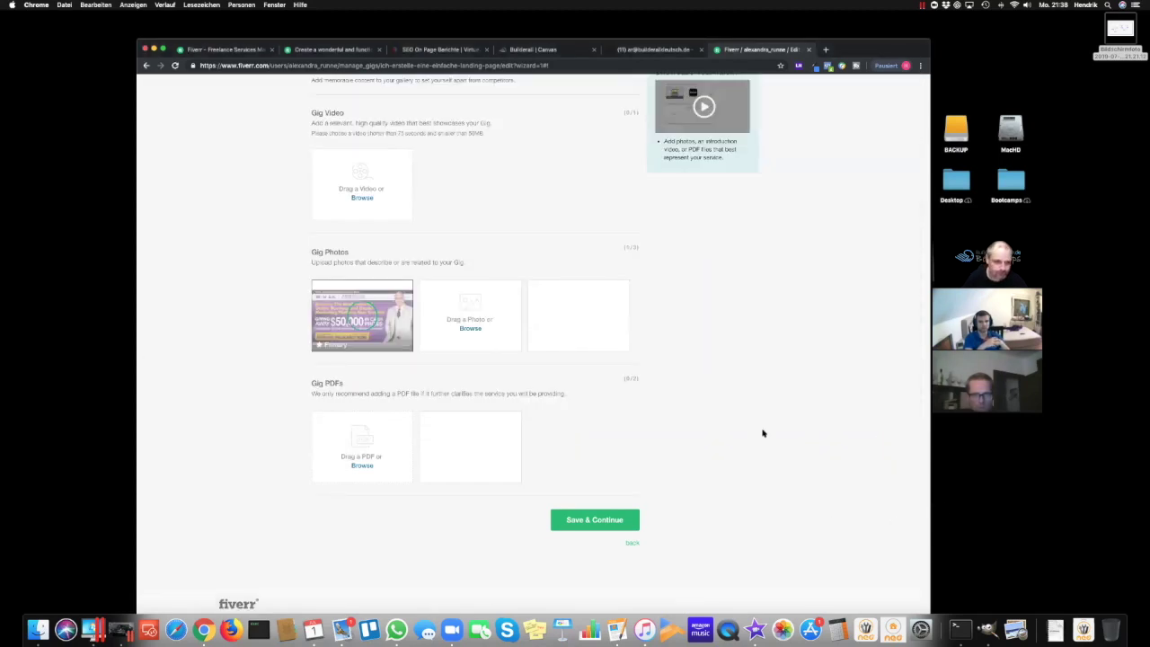
pyautogui.click(591, 524)
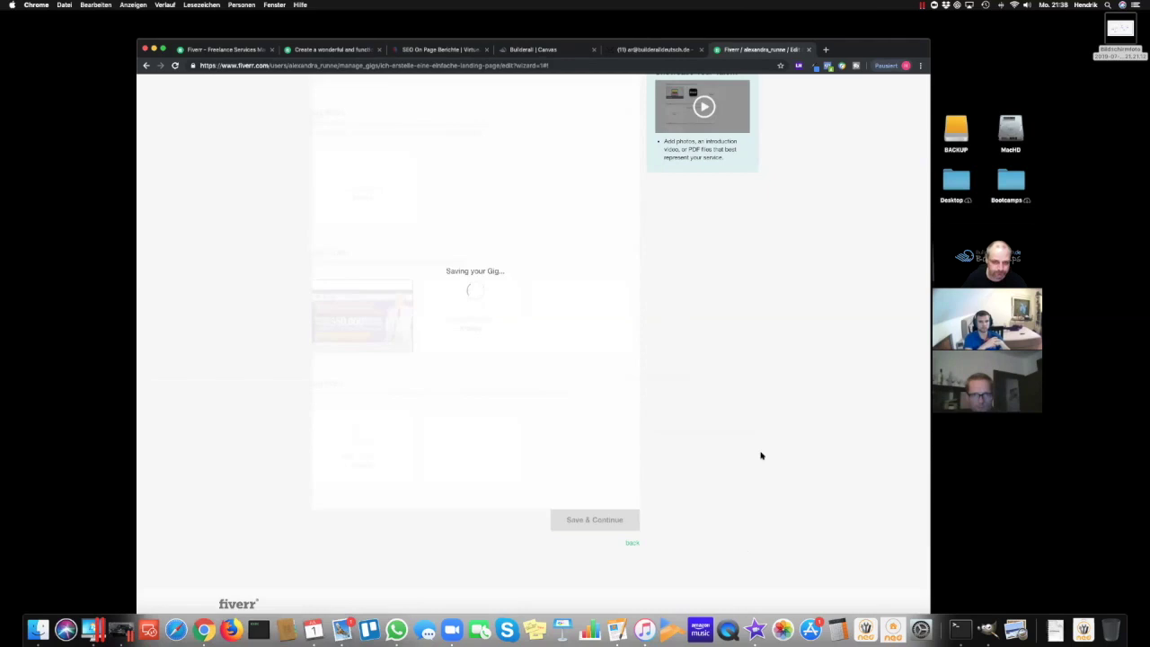